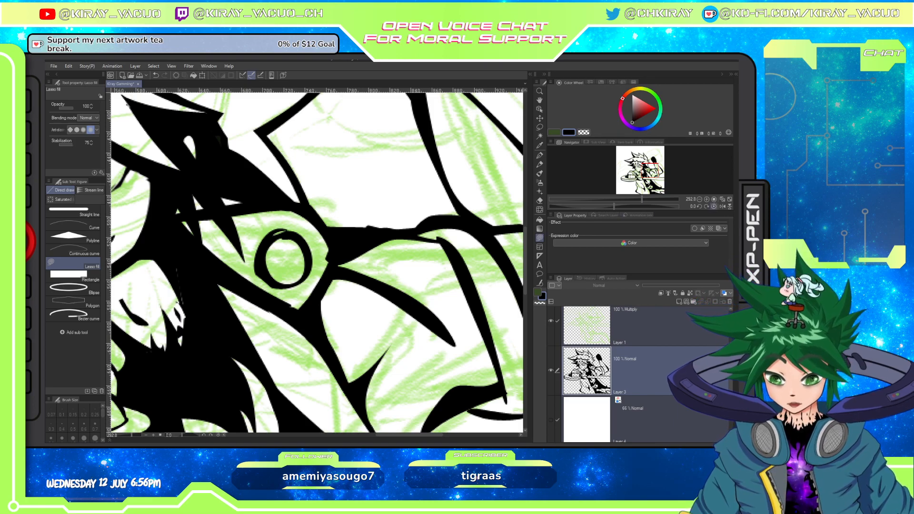
Examine the whole inked figure, comparing its overall composition with the lower coat and sword area.
key("ctrl+0")
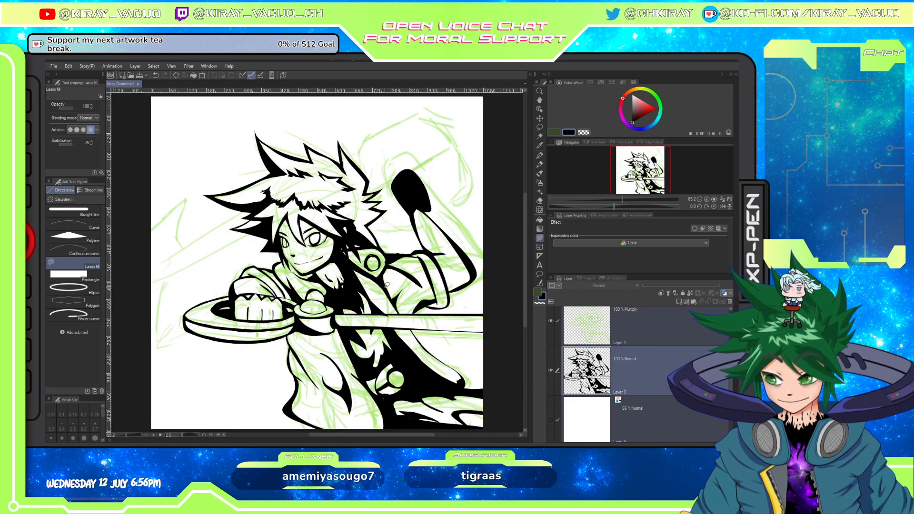
scroll(399, 257, "down", 2)
scroll(417, 240, "up", 2)
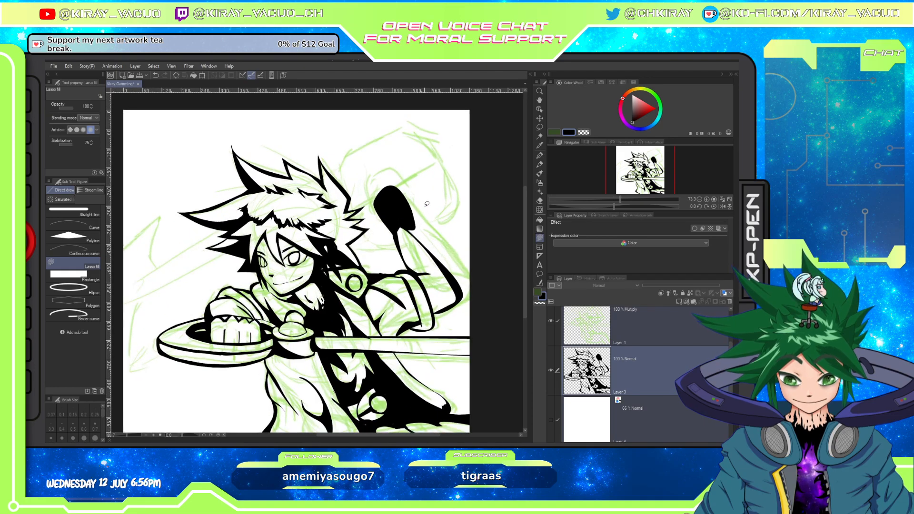
scroll(418, 219, "down", 2)
scroll(419, 218, "down", 1)
scroll(381, 310, "up", 1)
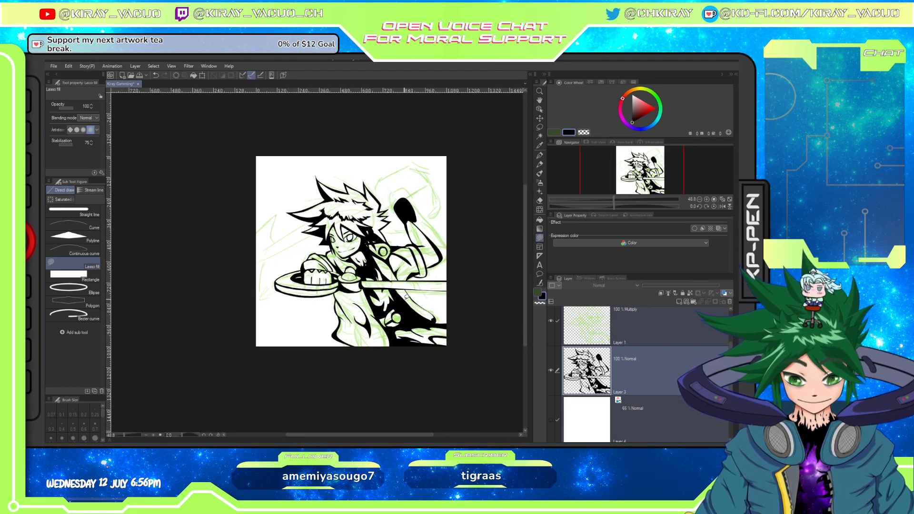
scroll(365, 358, "up", 1)
scroll(364, 359, "up", 2)
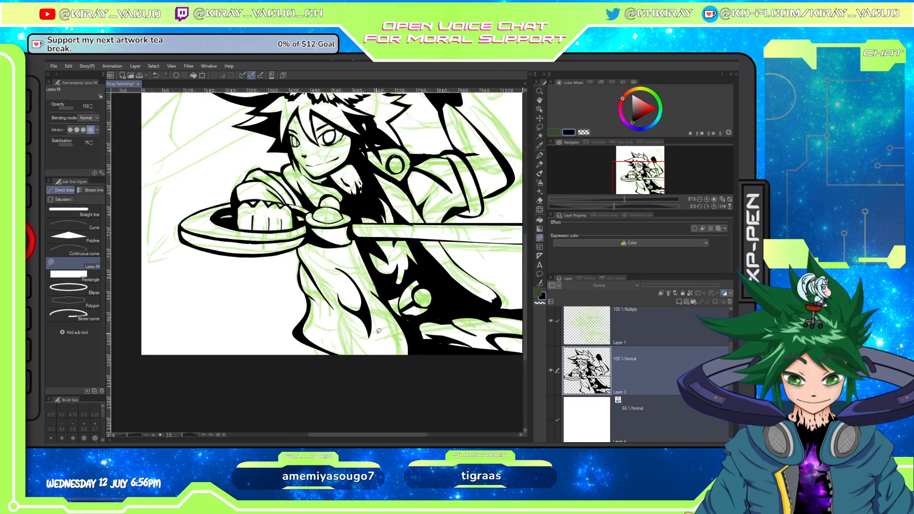
scroll(378, 330, "down", 3)
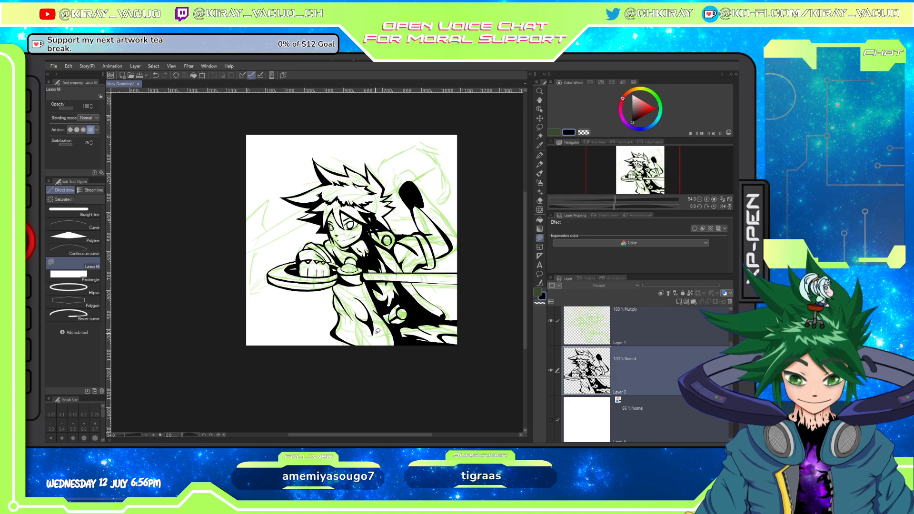
scroll(429, 335, "up", 1)
scroll(430, 335, "down", 2)
scroll(435, 336, "up", 2)
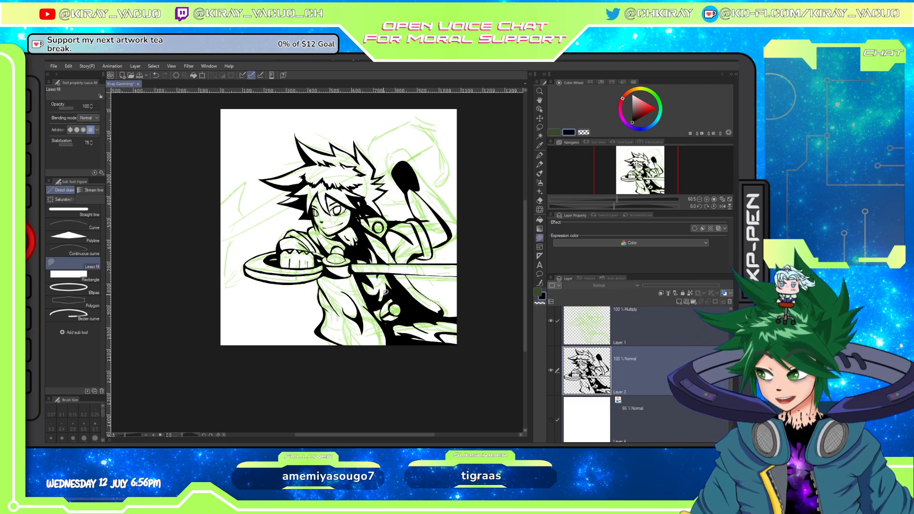
Reshape the belt ornament and the flowing black coat at the lower right of the drawing using Liquify with brush size 100.
left_click(540, 211)
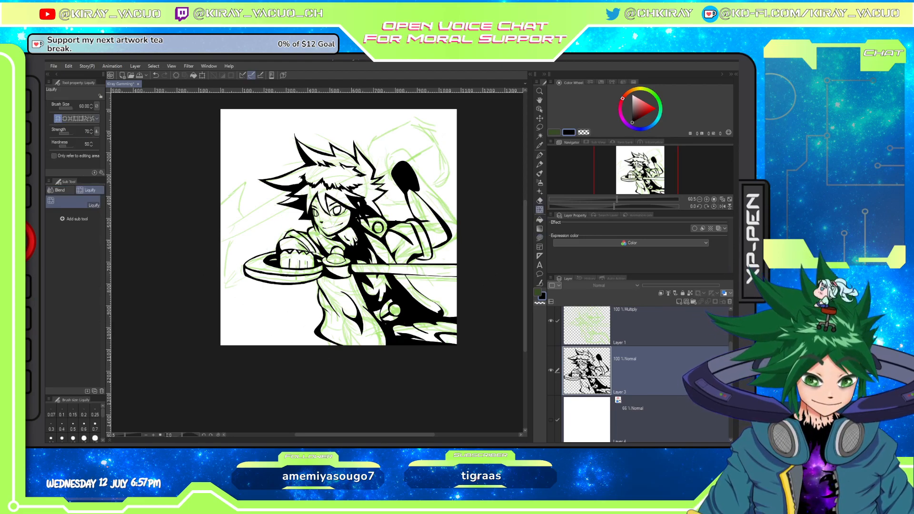
key("]")
key("]")
key("]")
mouse_move(393, 317)
left_mouse_down()
mouse_move(404, 320)
mouse_move(383, 291)
mouse_move(397, 303)
left_mouse_up()
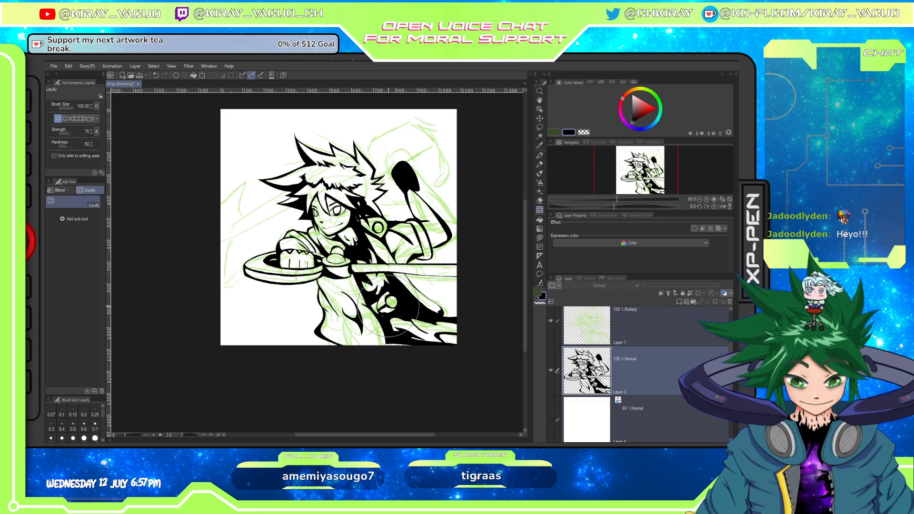
left_click_drag(462, 325, 421, 337)
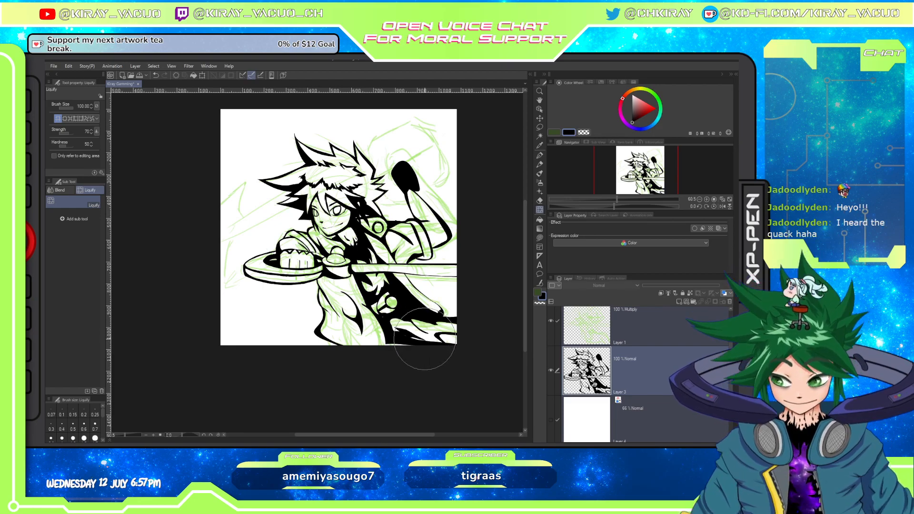
left_click_drag(427, 334, 409, 350)
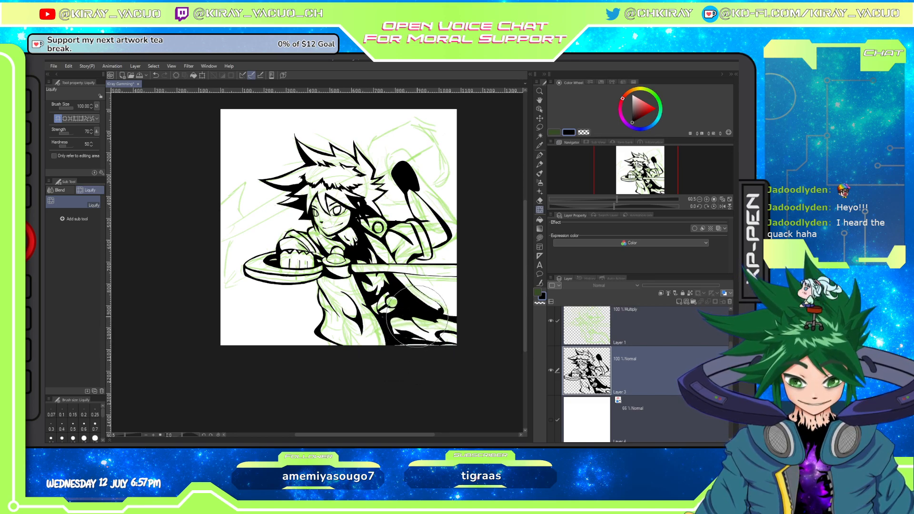
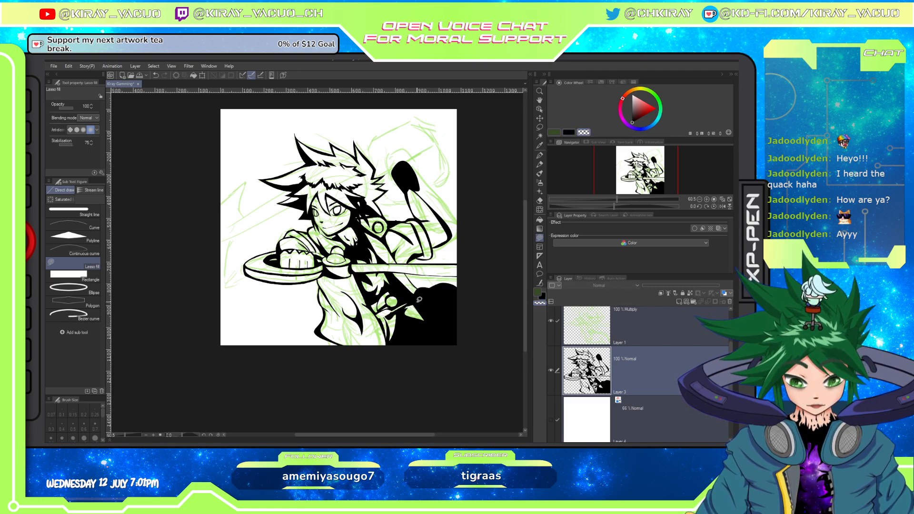
Carve curved white folds into the solid black area beside the belt ornament, alternating Lasso Fill between black and transparent.
key("c")
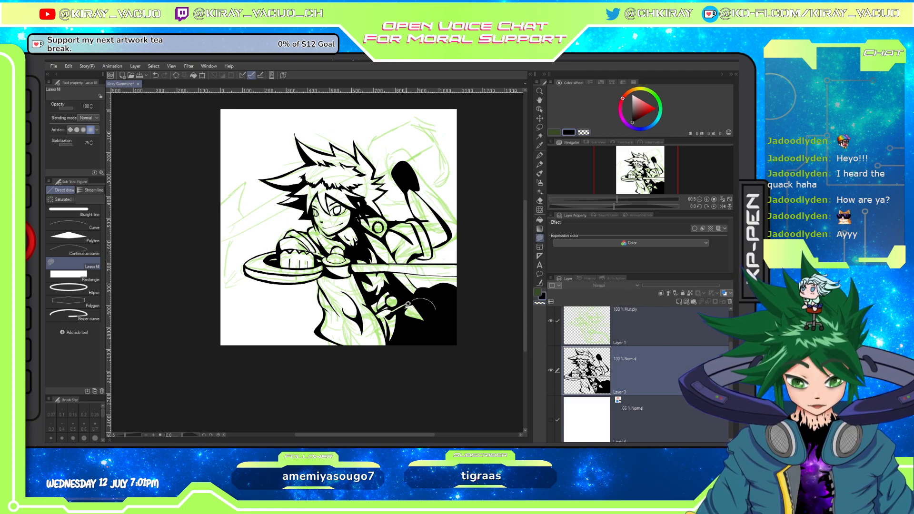
mouse_move(423, 303)
left_mouse_down()
mouse_move(433, 328)
mouse_move(435, 294)
mouse_move(420, 291)
mouse_move(412, 335)
mouse_move(434, 297)
left_mouse_up()
key("c")
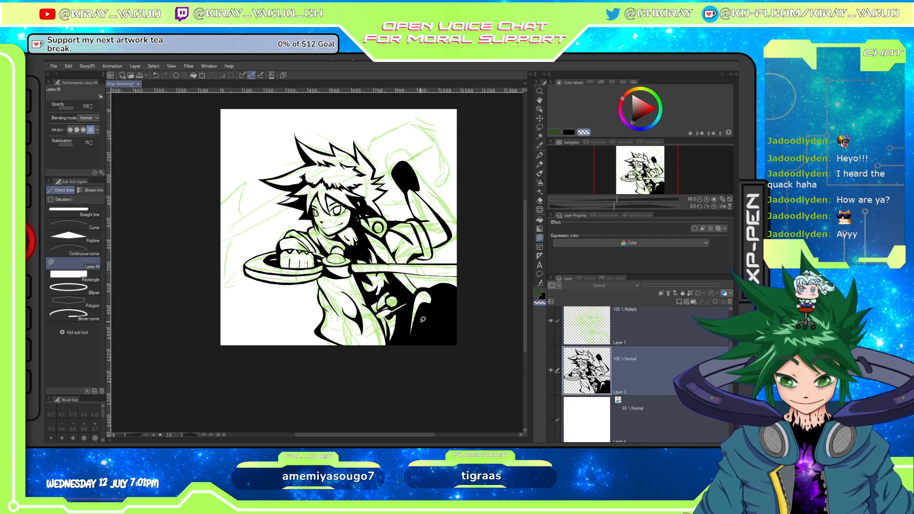
mouse_move(419, 320)
left_mouse_down()
mouse_move(436, 302)
mouse_move(438, 322)
mouse_move(430, 294)
mouse_move(418, 307)
mouse_move(442, 305)
mouse_move(442, 319)
mouse_move(434, 302)
mouse_move(435, 320)
mouse_move(417, 310)
mouse_move(447, 356)
mouse_move(410, 356)
mouse_move(425, 301)
left_mouse_up()
key("c")
key("c")
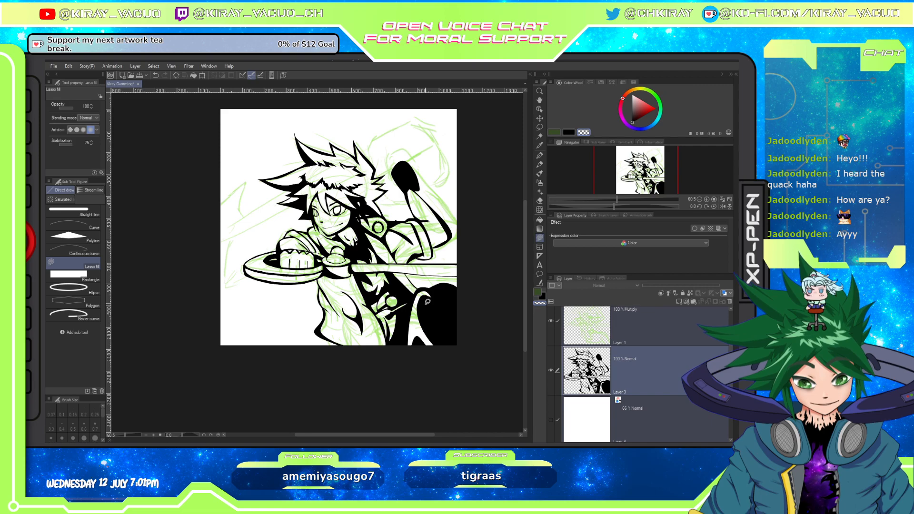
mouse_move(427, 302)
left_mouse_down()
mouse_move(464, 356)
mouse_move(438, 323)
mouse_move(439, 311)
mouse_move(465, 320)
mouse_move(465, 305)
mouse_move(452, 288)
mouse_move(430, 297)
left_mouse_up()
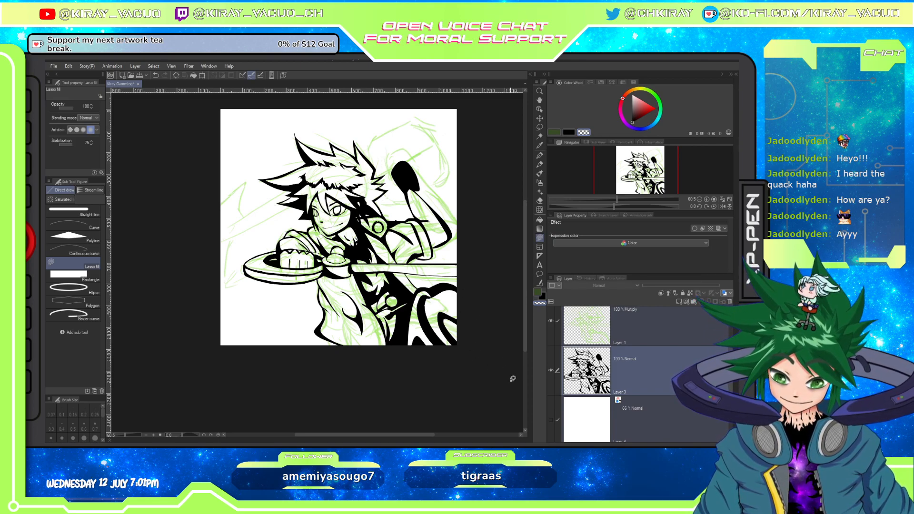
mouse_move(392, 349)
left_mouse_down()
mouse_move(403, 314)
mouse_move(400, 369)
left_mouse_up()
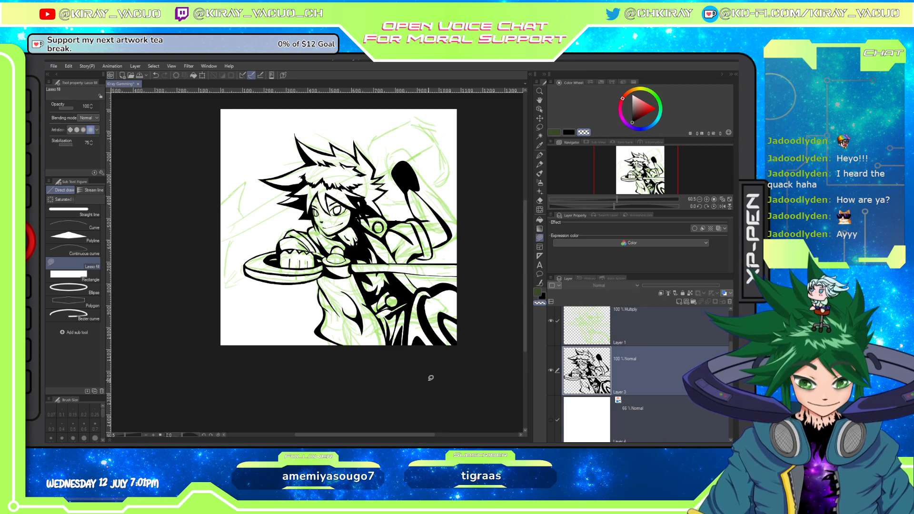
Refine the upper contour of the folded cloth below the sword blade with small black Lasso Fill shapes.
key("c")
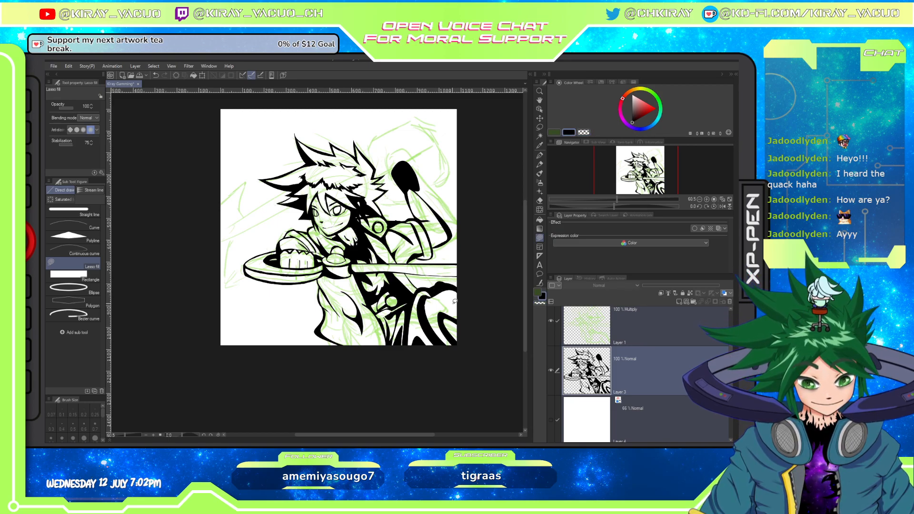
mouse_move(438, 286)
left_mouse_down()
mouse_move(437, 313)
mouse_move(443, 283)
left_mouse_up()
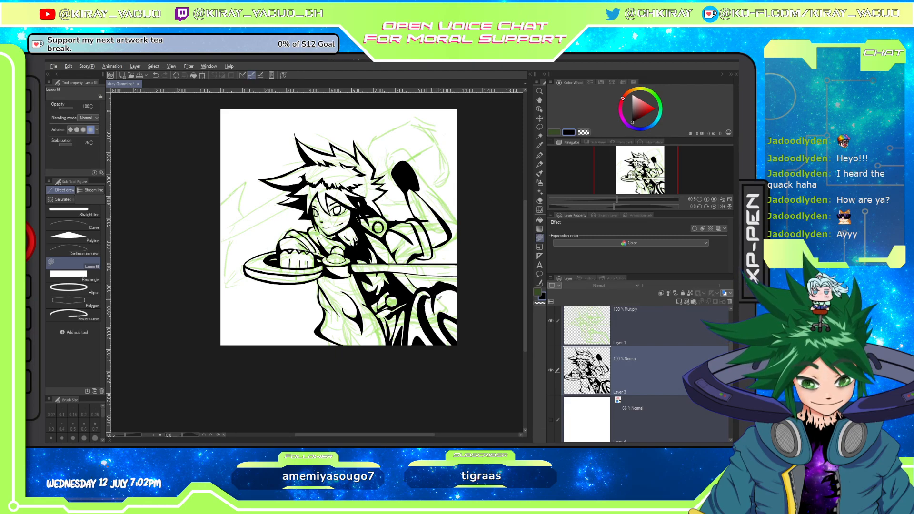
key("c")
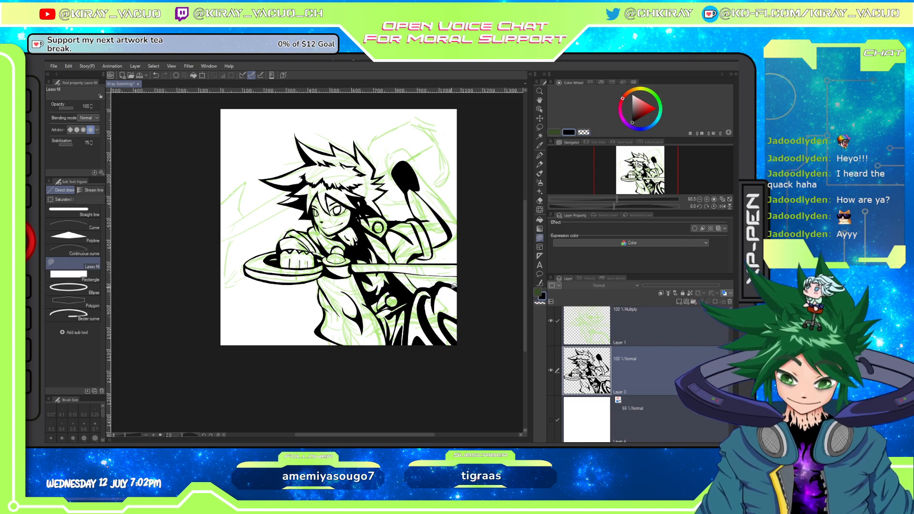
key("c")
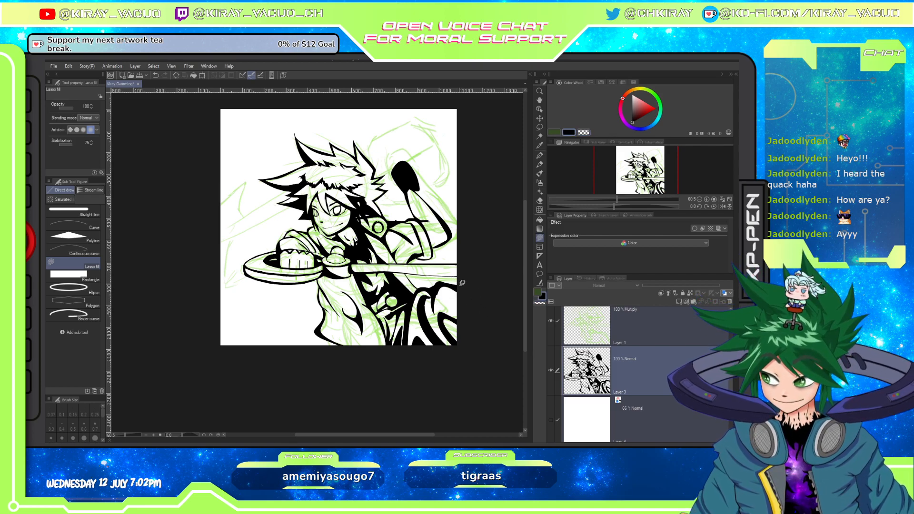
mouse_move(436, 285)
left_mouse_down()
mouse_move(470, 284)
mouse_move(452, 282)
left_mouse_up()
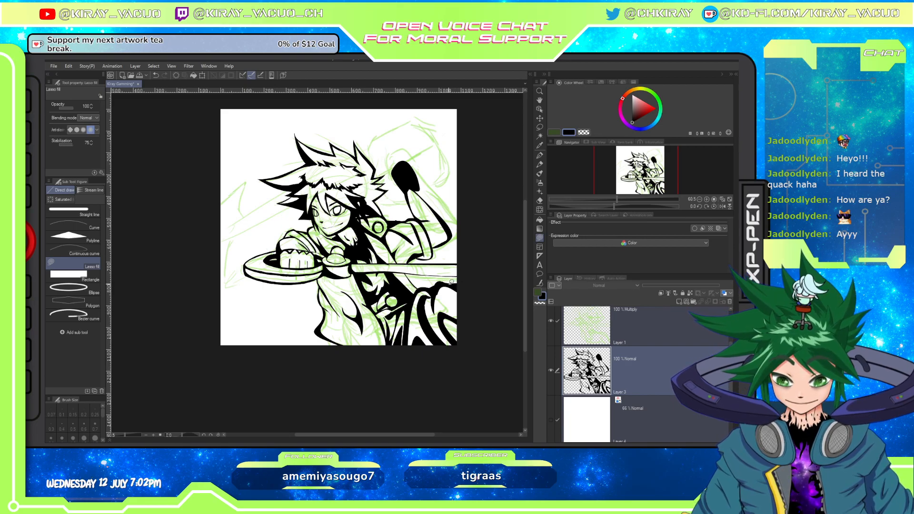
Fill the gaps around and below the round belt ornament with black Lasso Fill shapes.
scroll(389, 246, "down", 5)
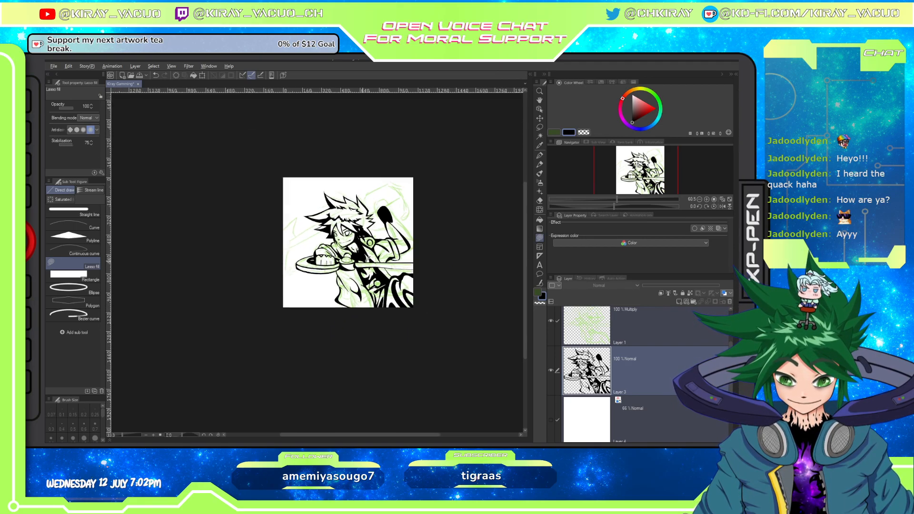
scroll(390, 245, "up", 6)
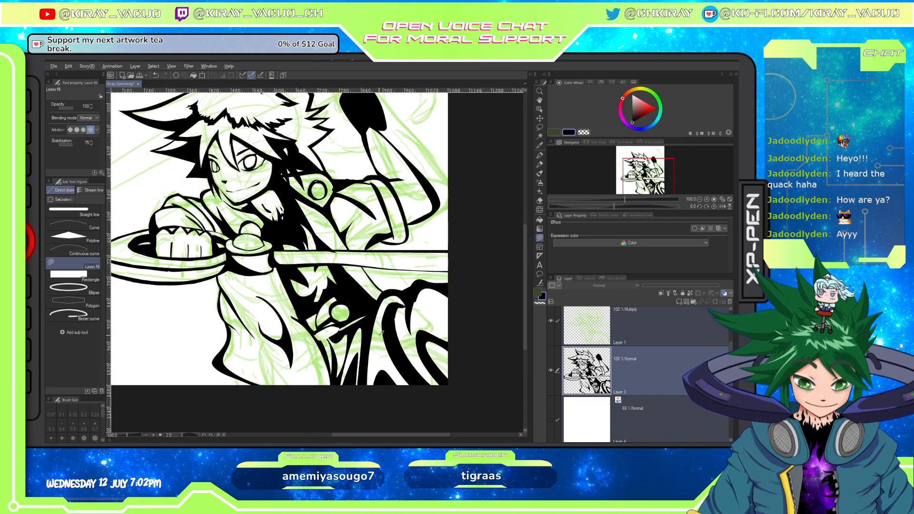
left_click(380, 334)
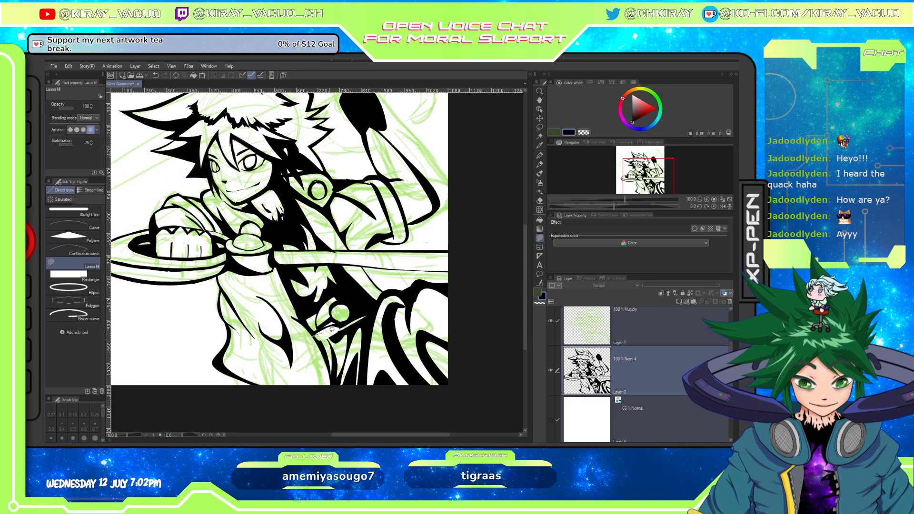
mouse_move(332, 329)
left_mouse_down()
mouse_move(366, 321)
mouse_move(374, 305)
mouse_move(318, 331)
mouse_move(374, 304)
mouse_move(329, 334)
left_mouse_up()
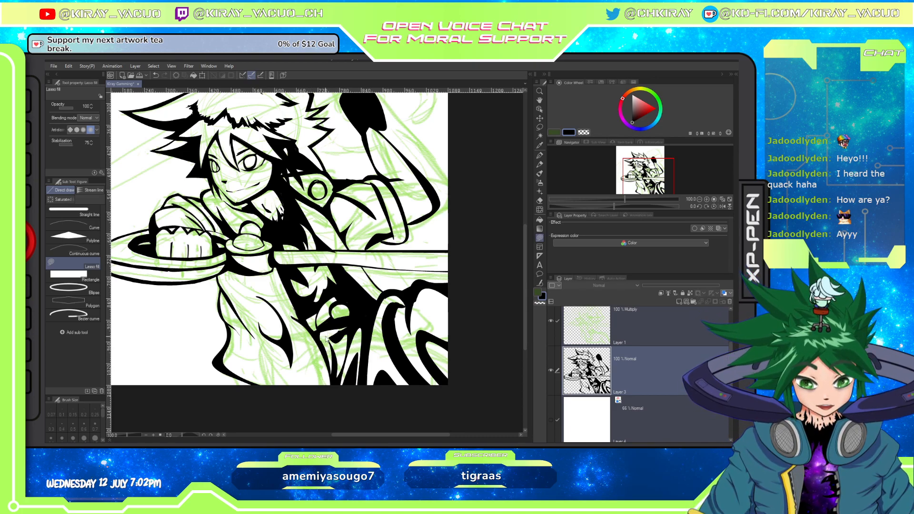
mouse_move(326, 355)
left_mouse_down()
mouse_move(326, 334)
mouse_move(325, 355)
left_mouse_up()
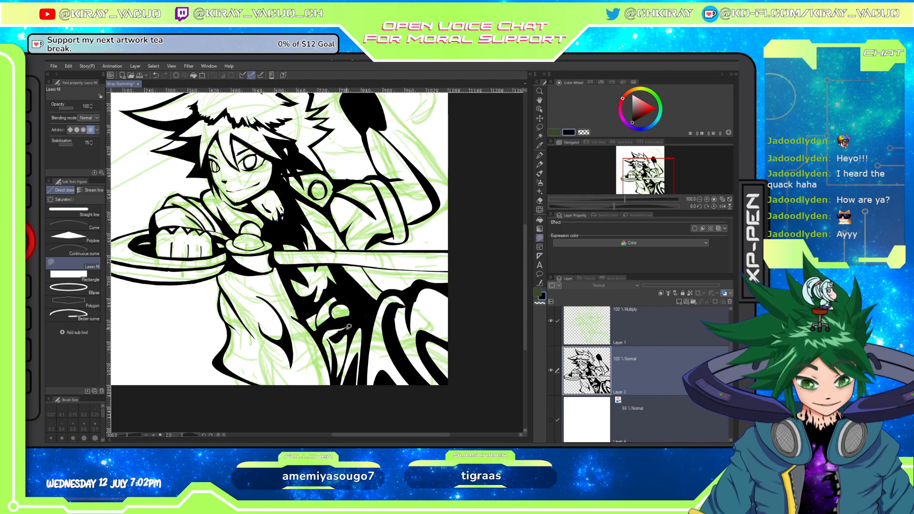
Trim the thick black line along the top of the raised arm's sleeve, beside the round shoulder ornament, with transparent Lasso Fill.
scroll(349, 327, "down", 3)
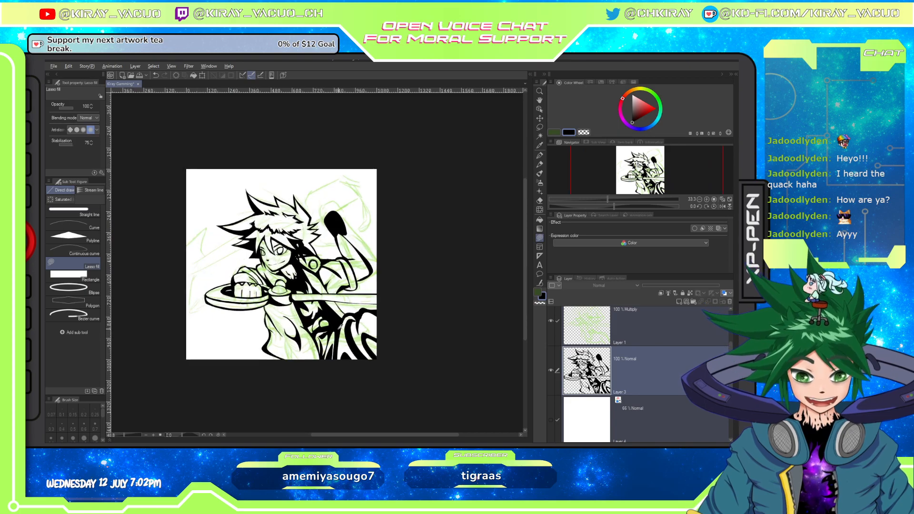
key("alt")
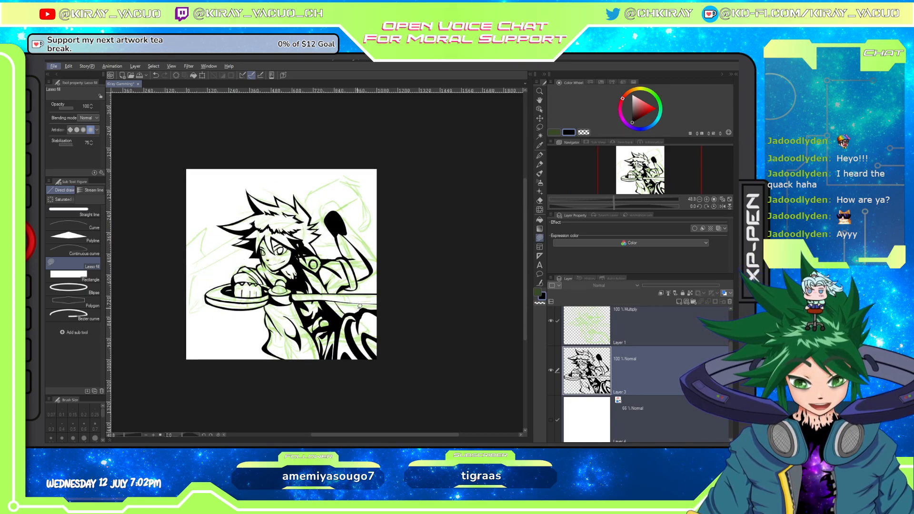
scroll(342, 352, "up", 2)
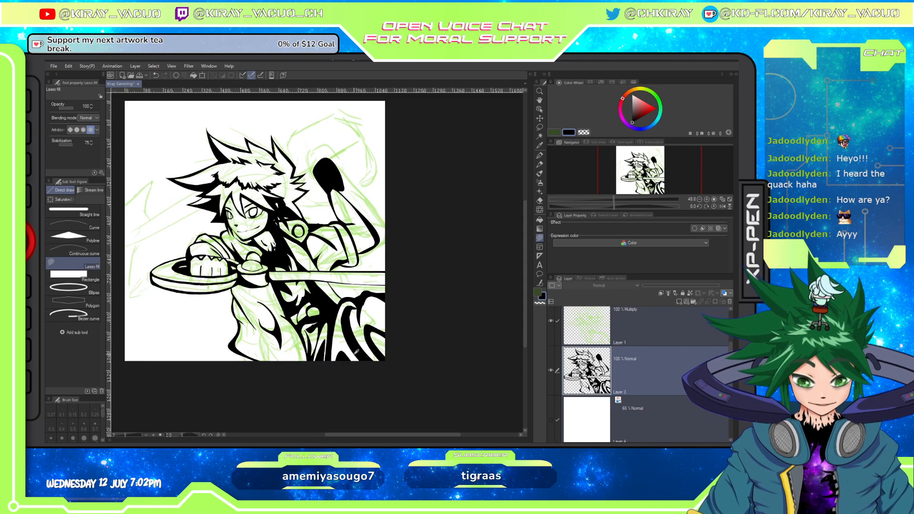
scroll(361, 365, "up", 2)
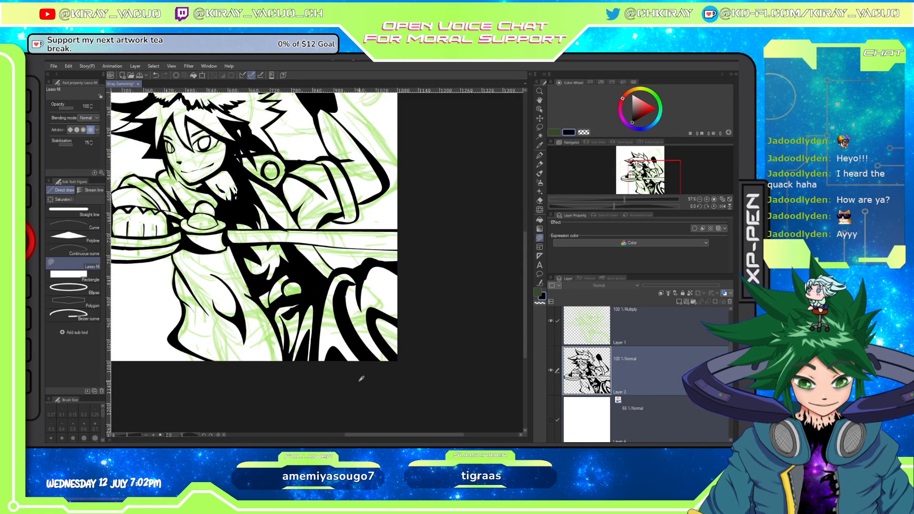
scroll(302, 318, "down", 3)
scroll(302, 320, "up", 4)
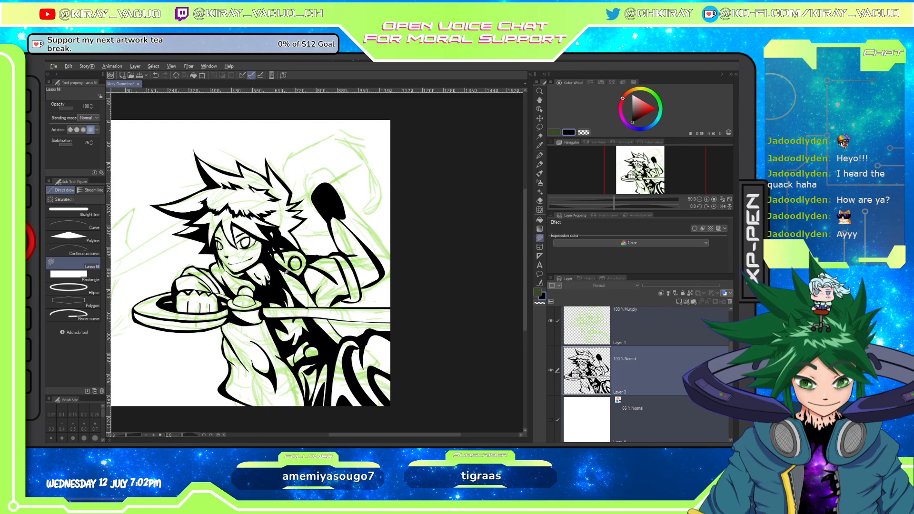
scroll(319, 374, "up", 2)
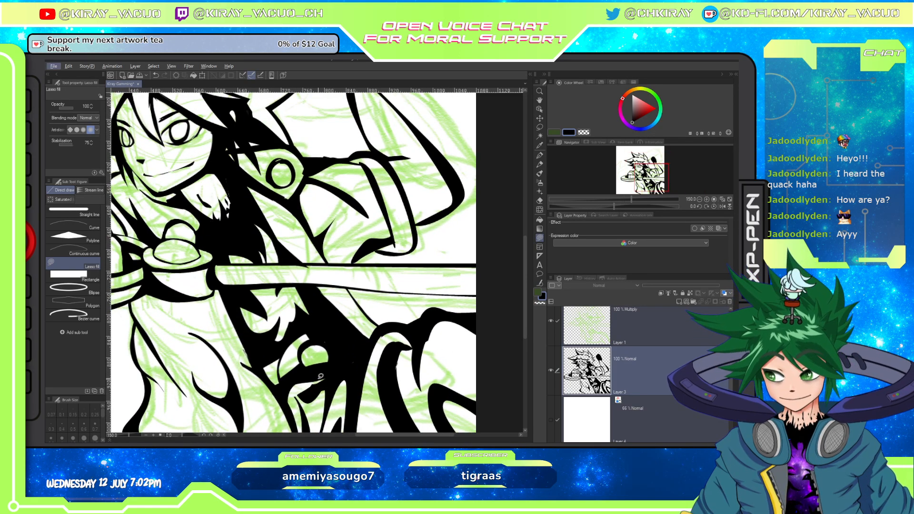
left_click_drag(386, 305, 395, 372)
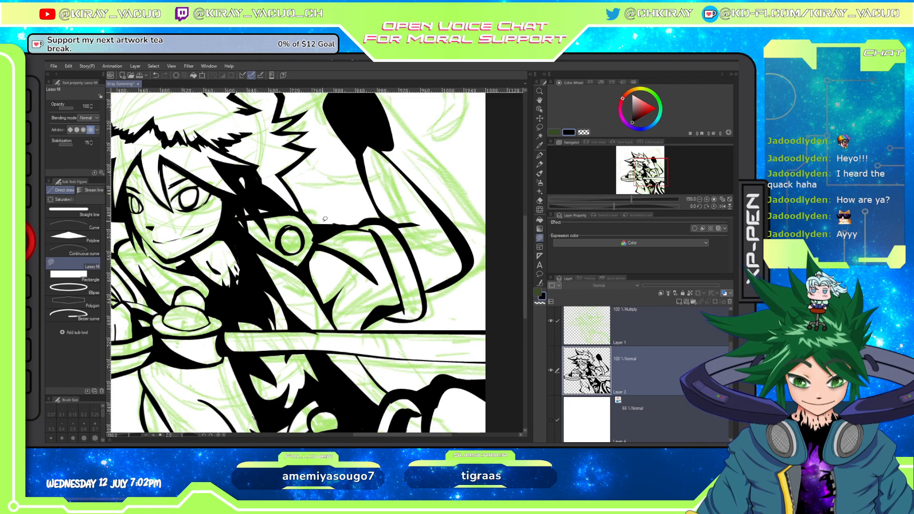
left_click(583, 132)
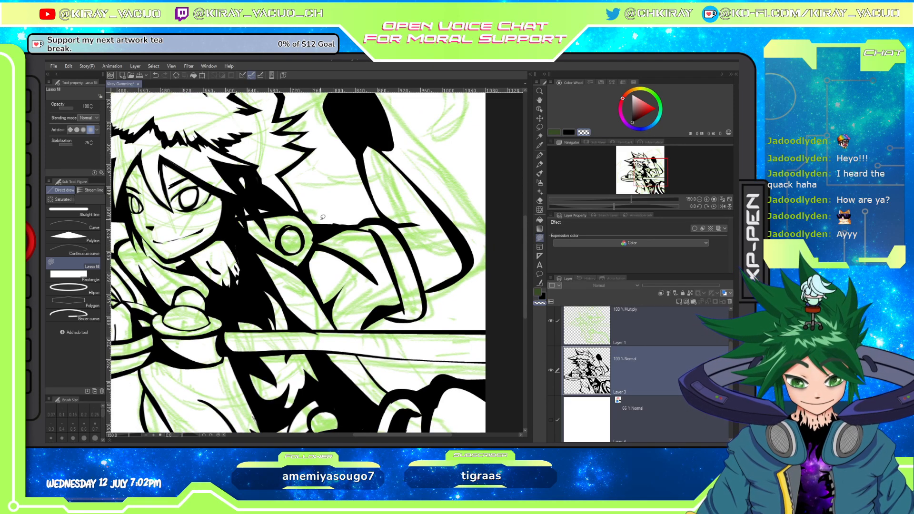
left_click_drag(313, 221, 375, 223)
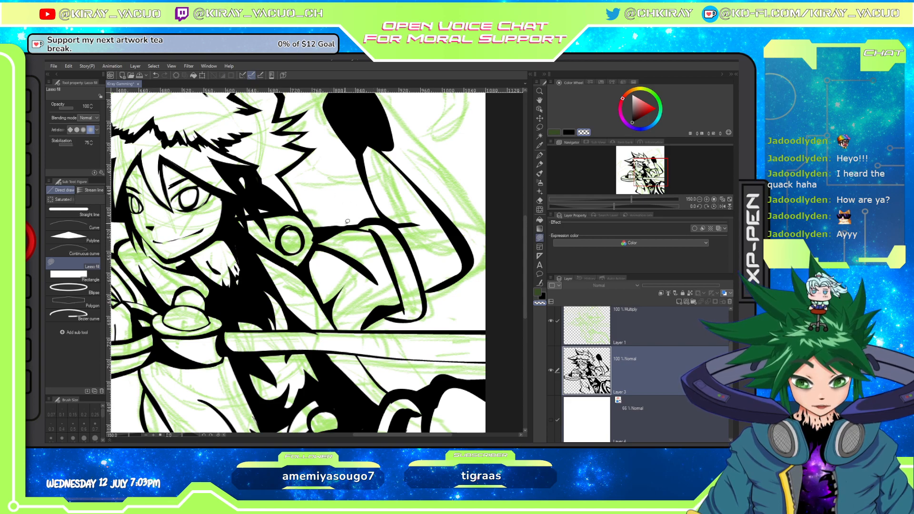
Reshape the line along the top of the raised arm's sleeve, adding black Lasso Fill and trimming its underside with transparent.
key("c")
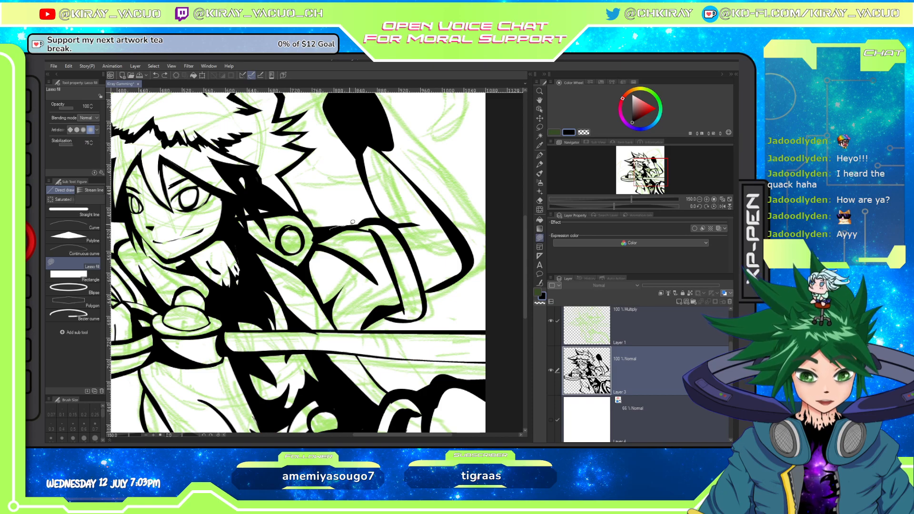
mouse_move(355, 222)
left_mouse_down()
mouse_move(331, 234)
mouse_move(356, 223)
mouse_move(324, 217)
mouse_move(337, 232)
mouse_move(358, 227)
mouse_move(322, 219)
mouse_move(316, 231)
mouse_move(375, 226)
left_mouse_up()
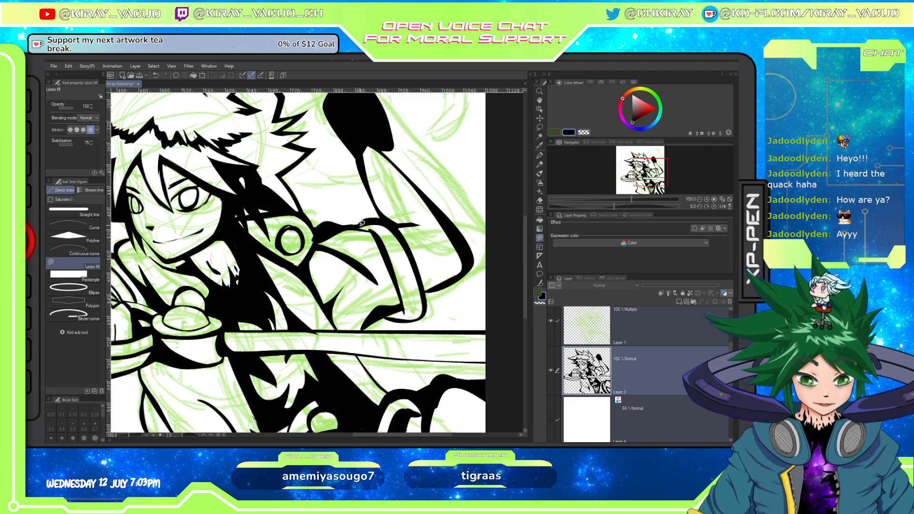
left_click(584, 132)
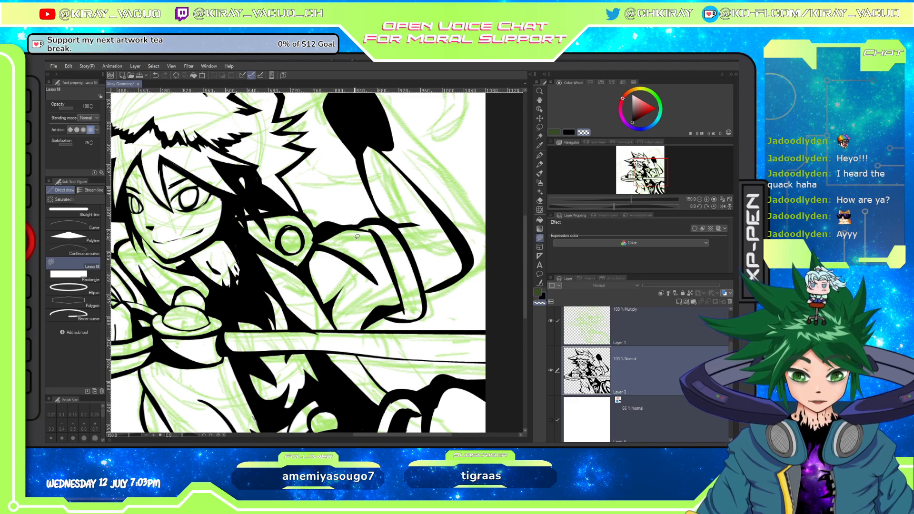
mouse_move(355, 231)
left_mouse_down()
mouse_move(320, 230)
mouse_move(354, 239)
left_mouse_up()
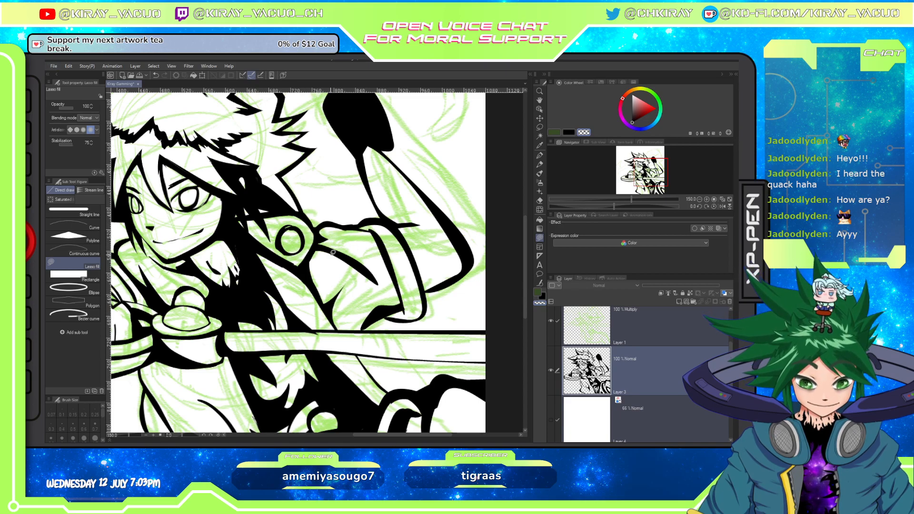
Trim the inner side of the sword blade's lower edge near the guard with transparent Lasso Fill.
scroll(333, 260, "down", 5)
key("alt")
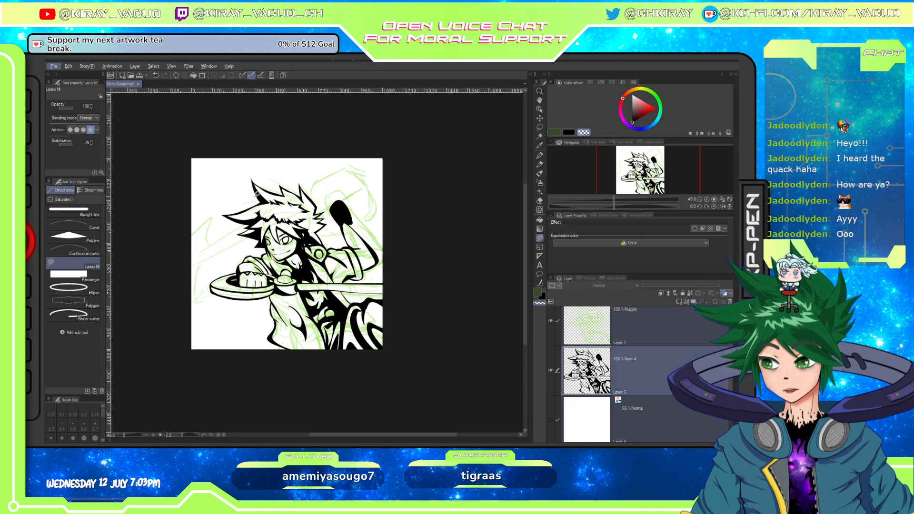
mouse_move(210, 245)
left_mouse_down()
mouse_move(304, 268)
mouse_move(334, 225)
mouse_move(291, 174)
mouse_move(281, 297)
mouse_move(228, 206)
mouse_move(243, 279)
mouse_move(158, 285)
mouse_move(286, 312)
mouse_move(341, 225)
mouse_move(313, 324)
mouse_move(330, 242)
mouse_move(333, 347)
mouse_move(233, 314)
mouse_move(244, 349)
mouse_move(269, 351)
left_mouse_up()
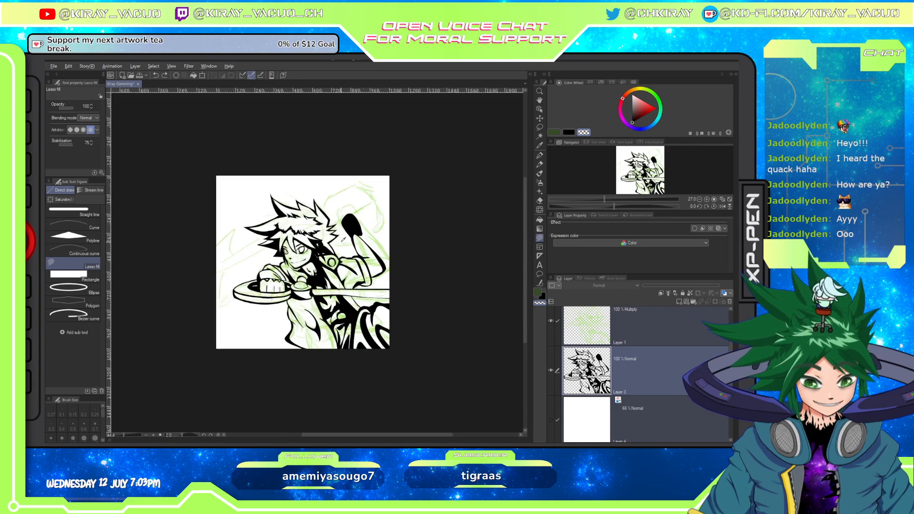
scroll(343, 240, "up", 5)
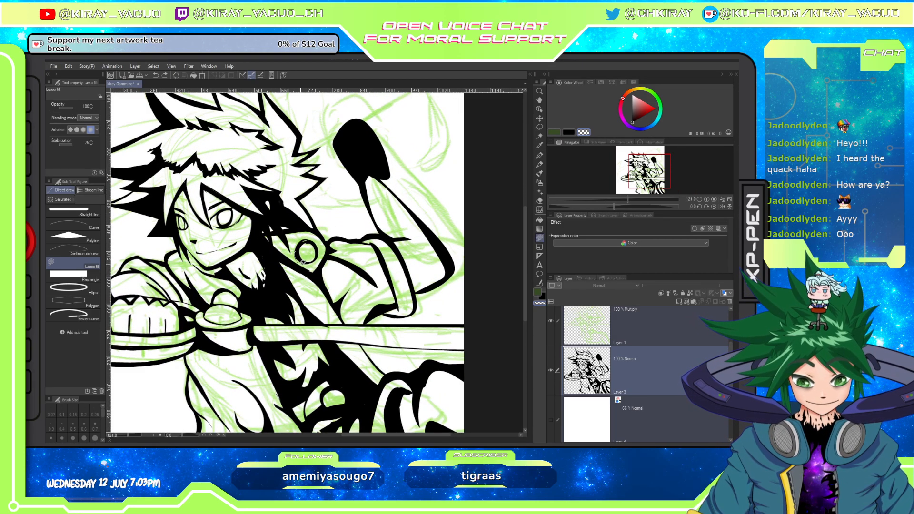
key("c")
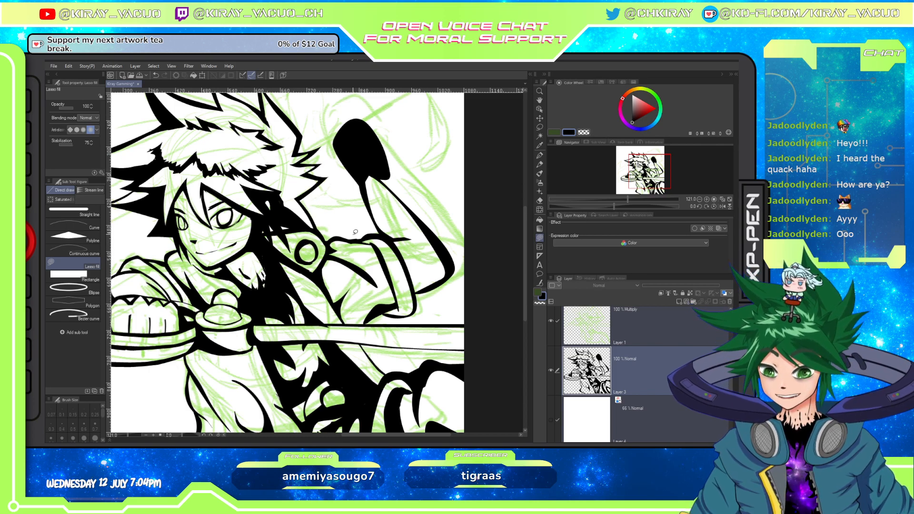
key("c")
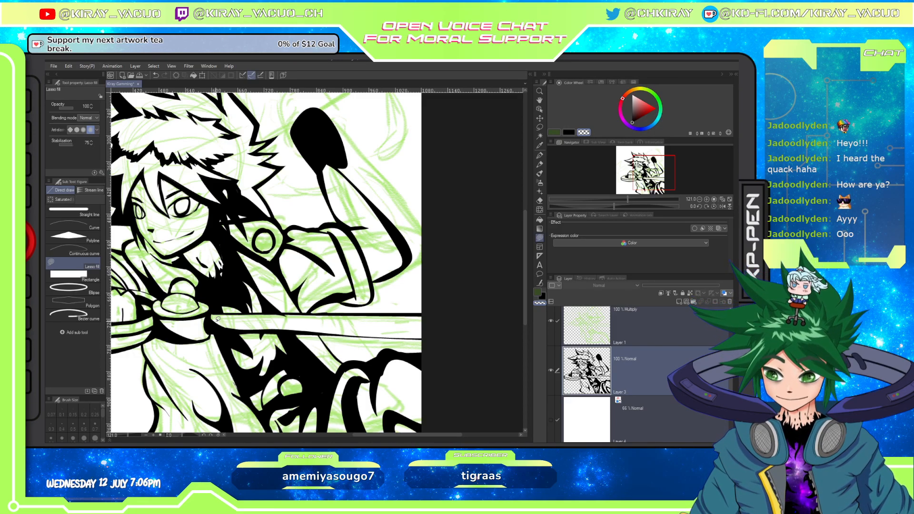
key("c")
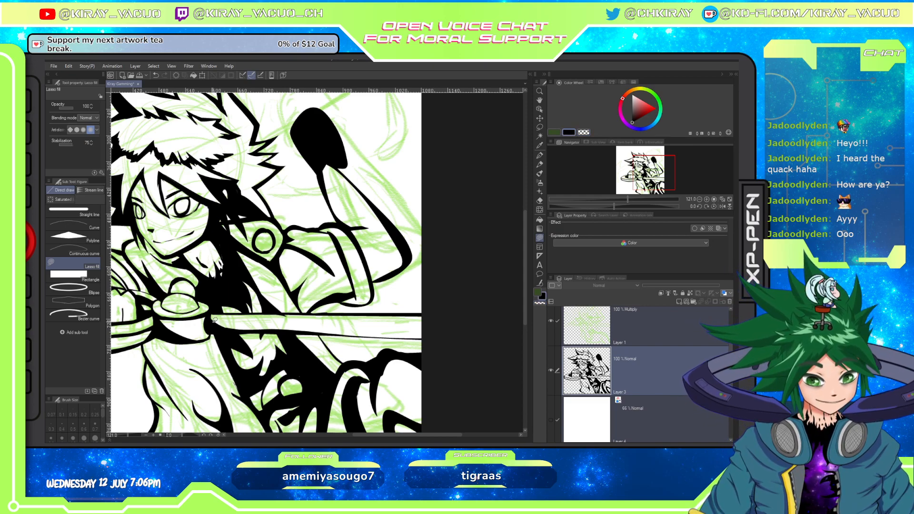
key("c")
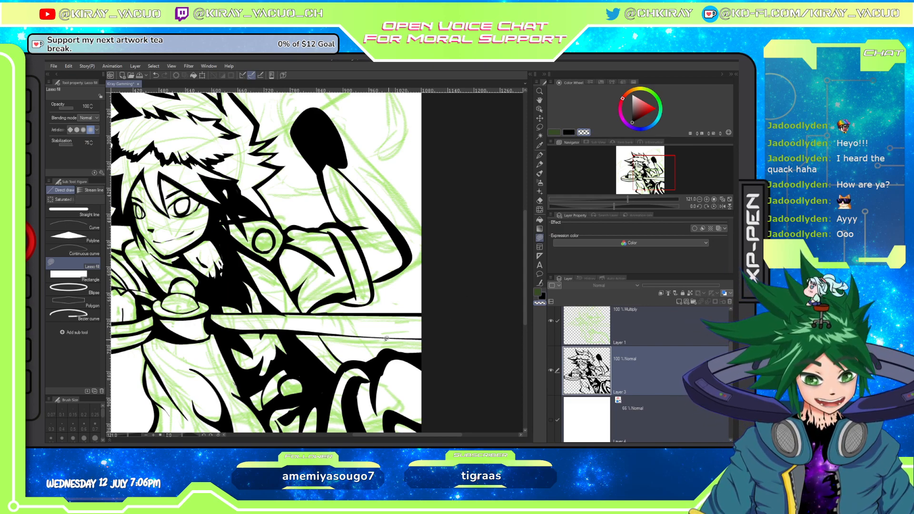
left_click_drag(231, 325, 310, 332)
key("ctrl+z")
left_click_drag(238, 326, 325, 325)
mouse_move(237, 327)
left_mouse_down()
mouse_move(274, 328)
mouse_move(249, 328)
left_mouse_up()
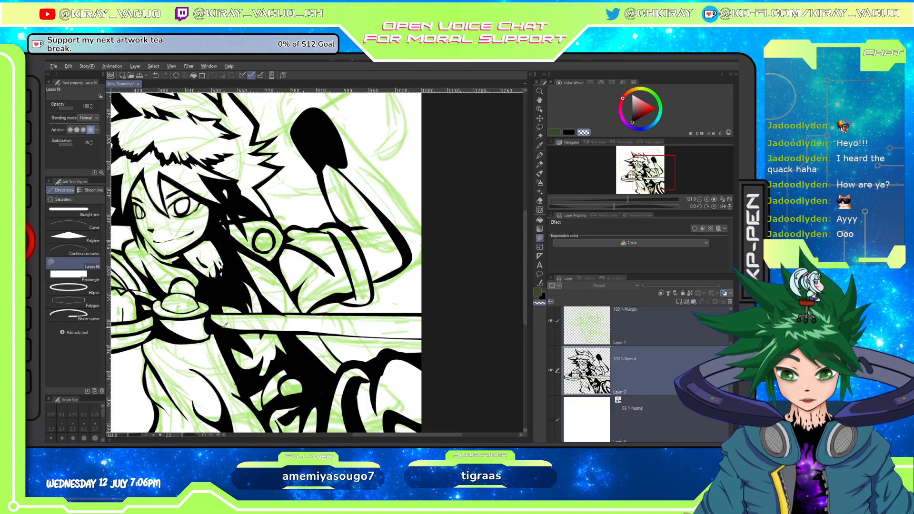
Ink the sword blade's lower edge from the guard to the canvas border with black Lasso Fill.
key("c")
left_click_drag(215, 329, 316, 333)
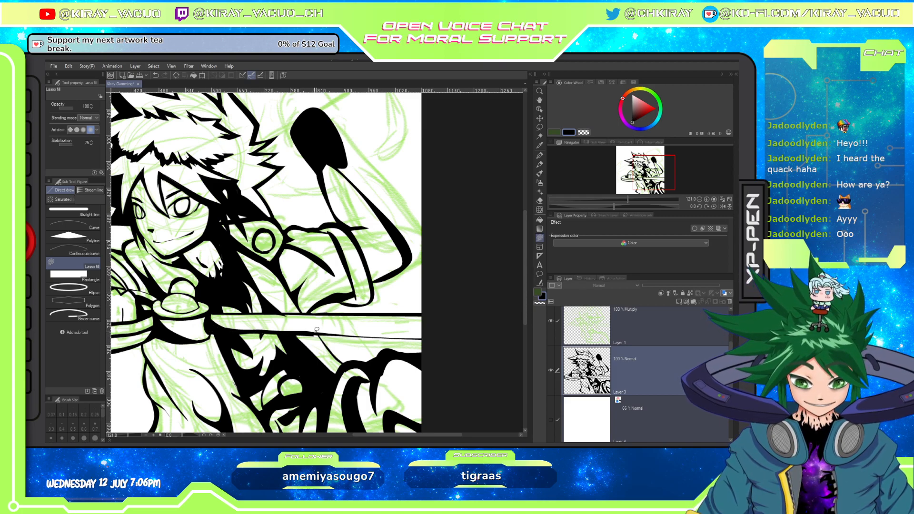
left_click_drag(216, 331, 437, 338)
key("ctrl+z")
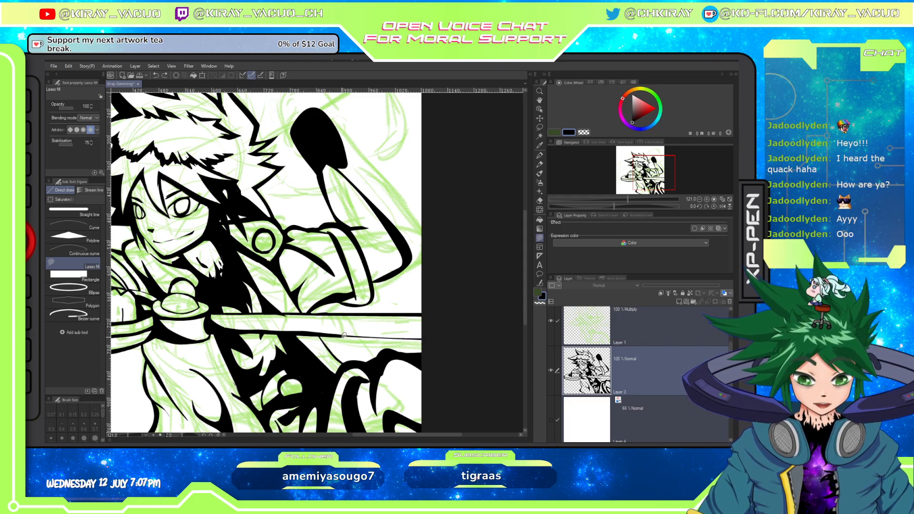
left_click_drag(342, 336, 433, 337)
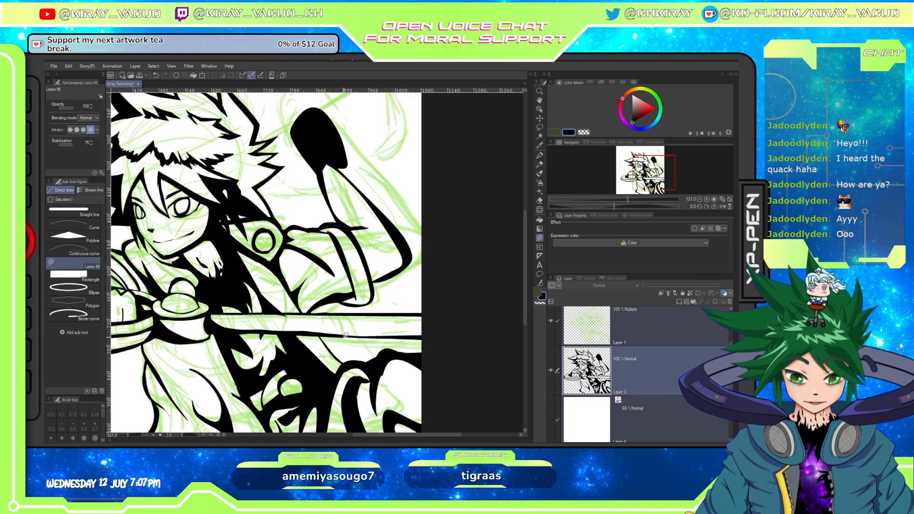
left_click_drag(345, 336, 367, 338)
key("ctrl+z")
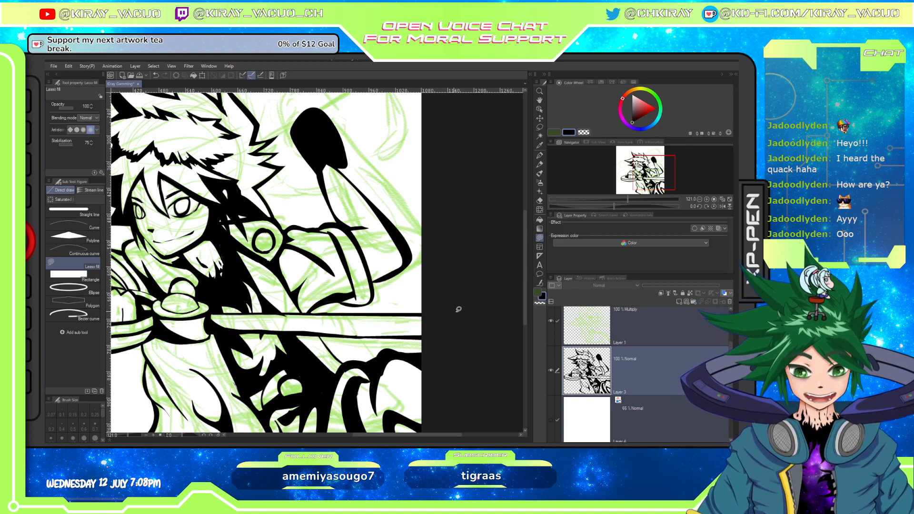
Clean the blade's lower edge near the guard with transparent Lasso Fill and thicken its outer half with black.
key("c")
left_click_drag(236, 326, 358, 335)
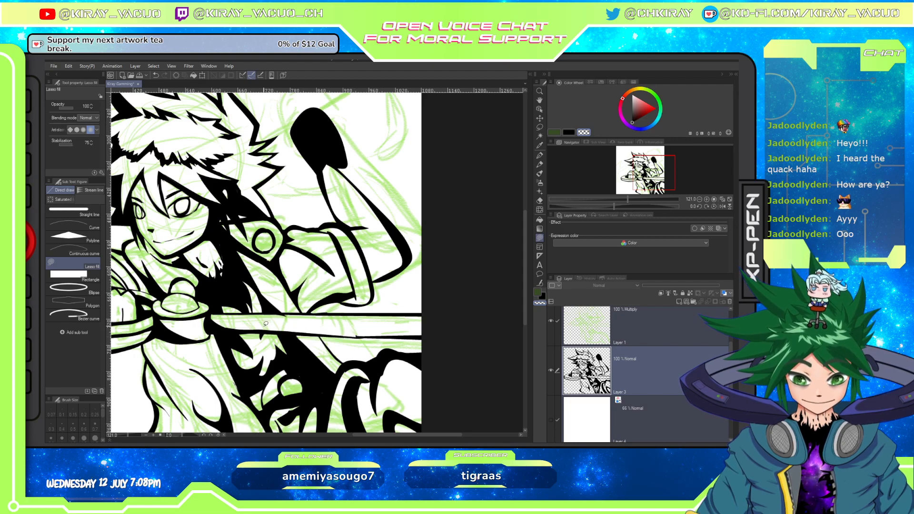
key("c")
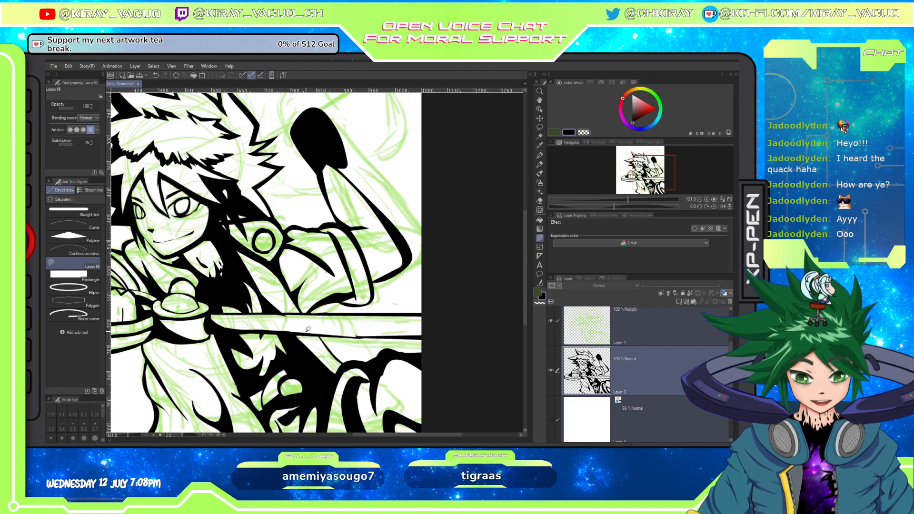
mouse_move(306, 330)
left_mouse_down()
mouse_move(397, 336)
mouse_move(317, 330)
left_mouse_up()
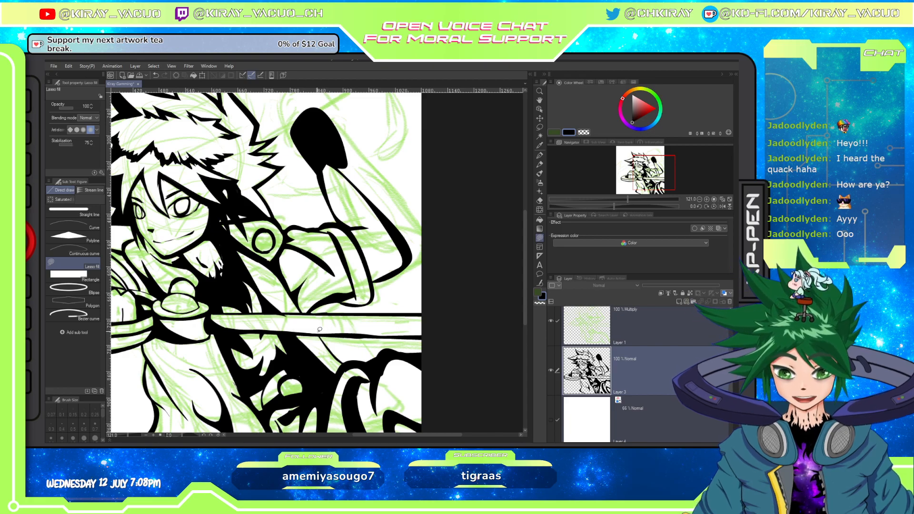
mouse_move(320, 331)
left_mouse_down()
mouse_move(450, 337)
mouse_move(419, 335)
left_mouse_up()
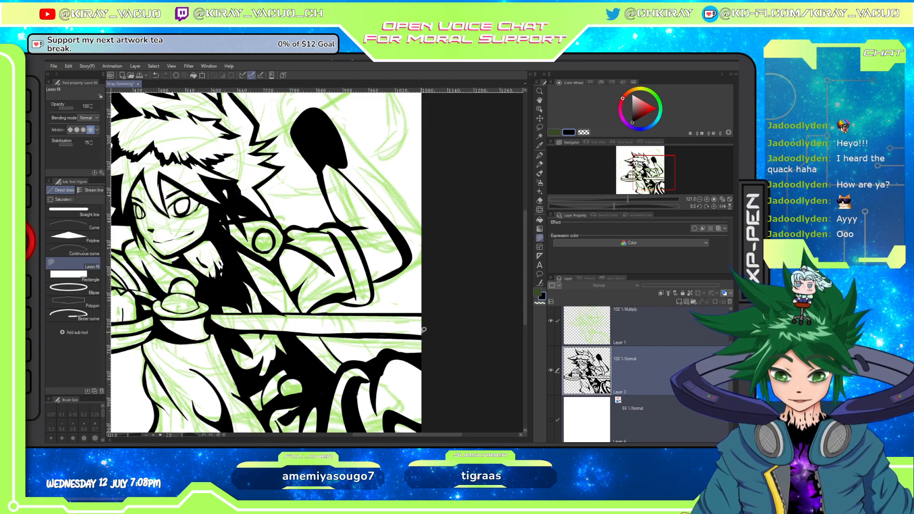
Thin the outer half of the blade's lower edge from both sides with transparent Lasso Fill.
key("c")
left_click_drag(326, 336, 445, 338)
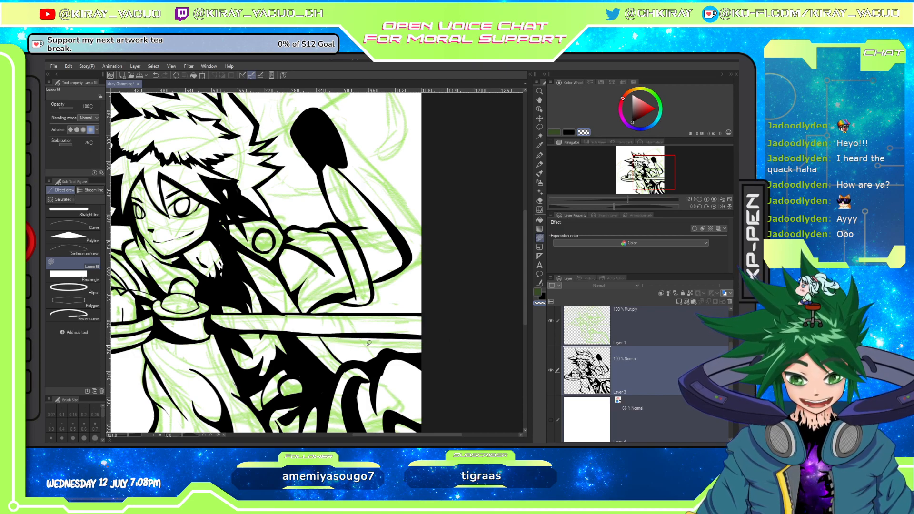
left_click_drag(330, 337, 431, 338)
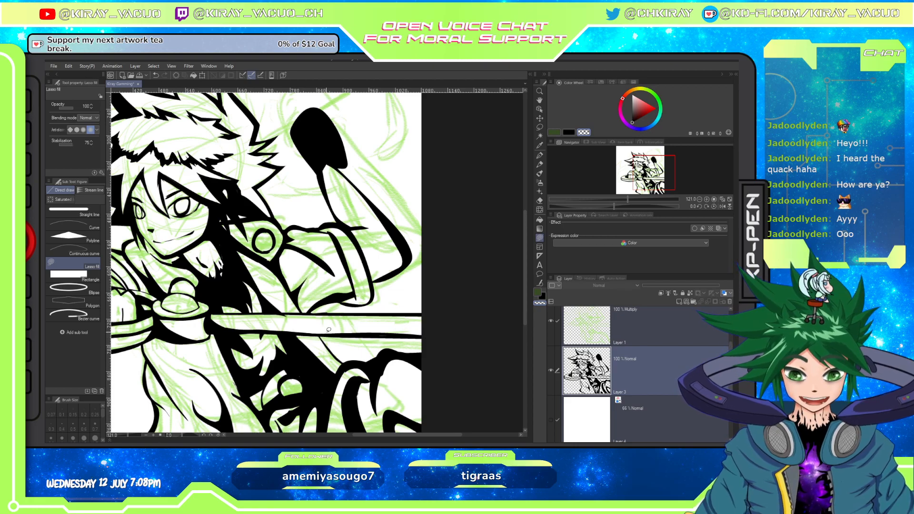
mouse_move(328, 331)
left_mouse_down()
mouse_move(413, 328)
mouse_move(426, 339)
left_mouse_up()
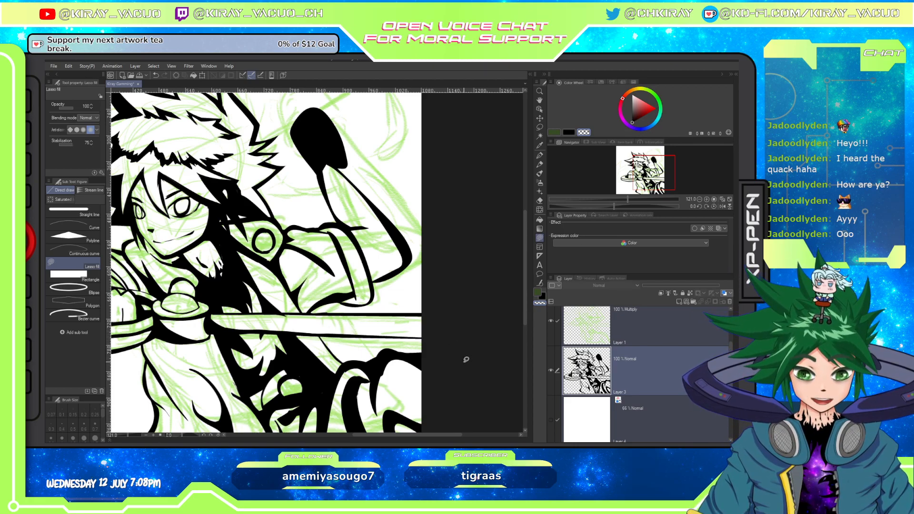
Lay a thick black Lasso Fill band along the sword blade's upper edge from the guard to the canvas border.
key("c")
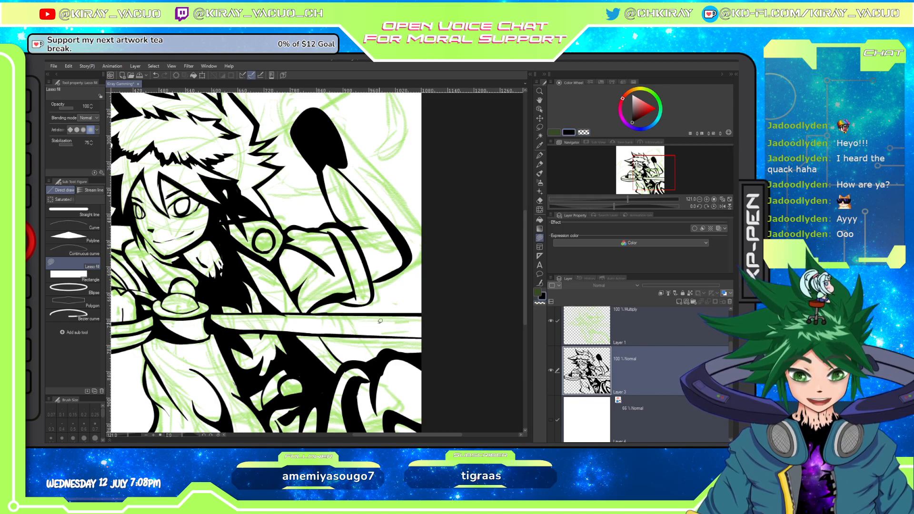
mouse_move(211, 315)
left_mouse_down()
mouse_move(429, 325)
mouse_move(423, 313)
left_mouse_up()
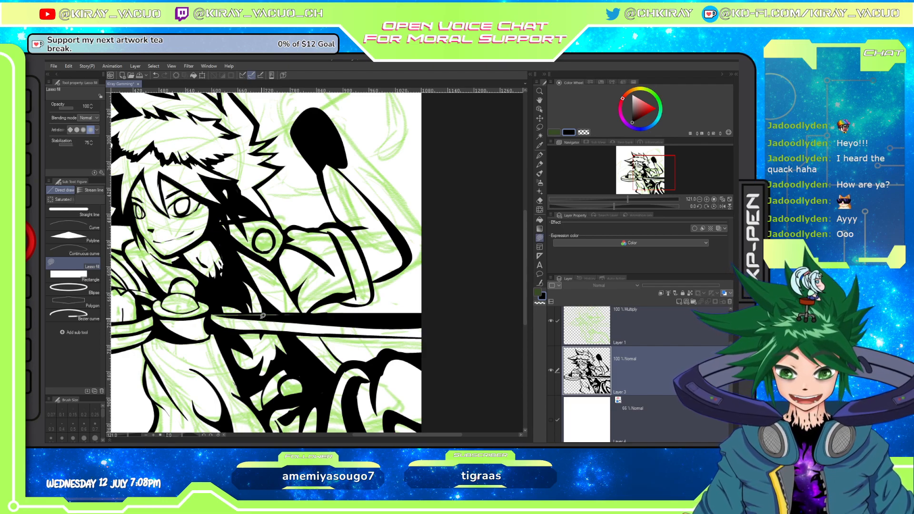
left_click_drag(222, 316, 284, 313)
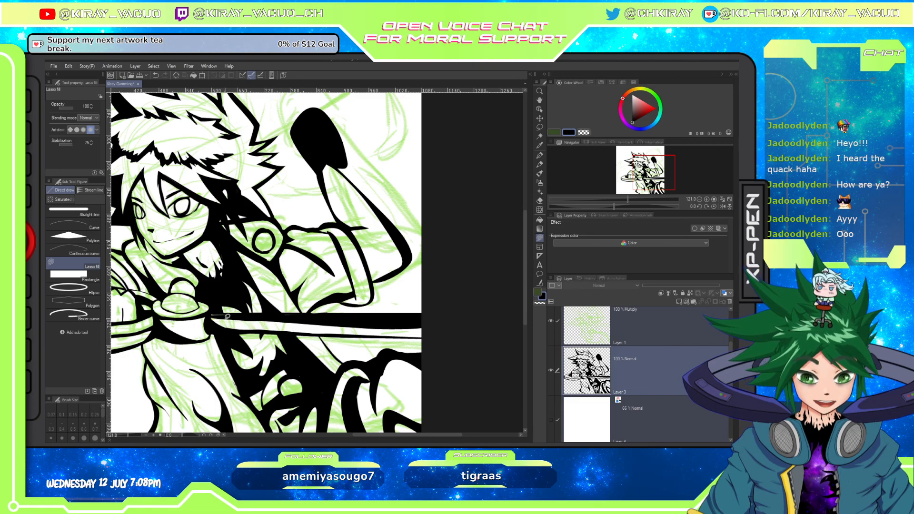
left_click_drag(209, 314, 241, 313)
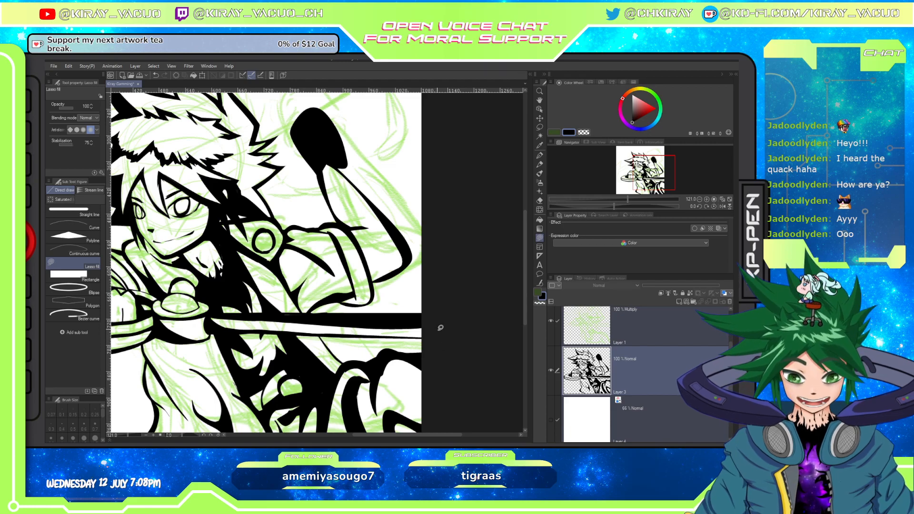
Carve the black band on the blade's upper edge into a thin straight line with transparent Lasso Fill above and below.
key("c")
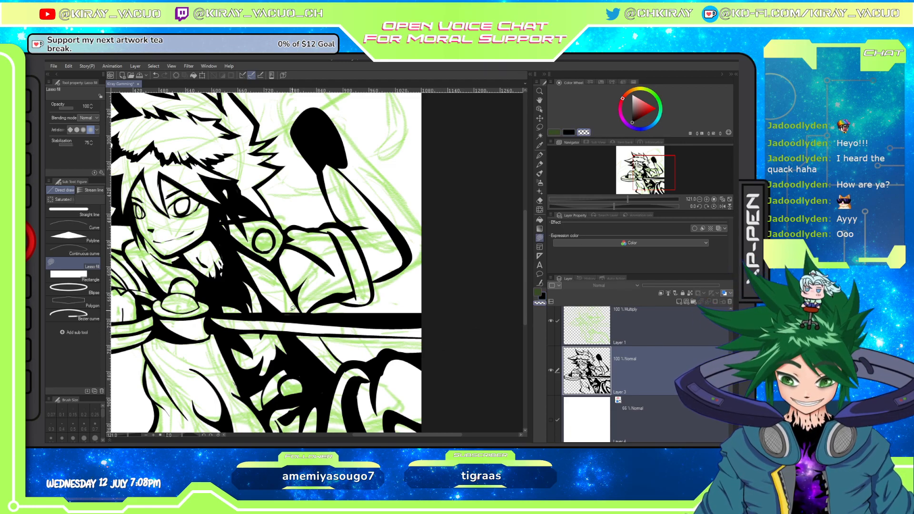
left_click_drag(217, 311, 424, 316)
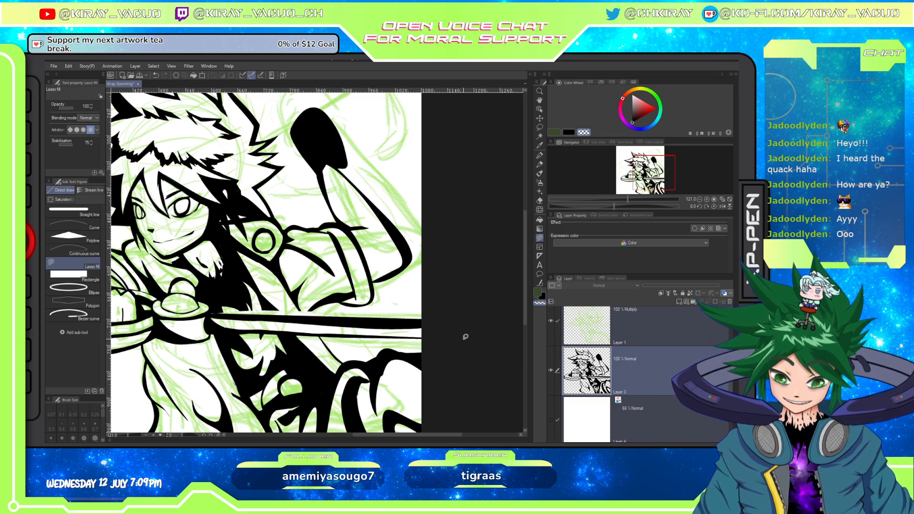
key("alt")
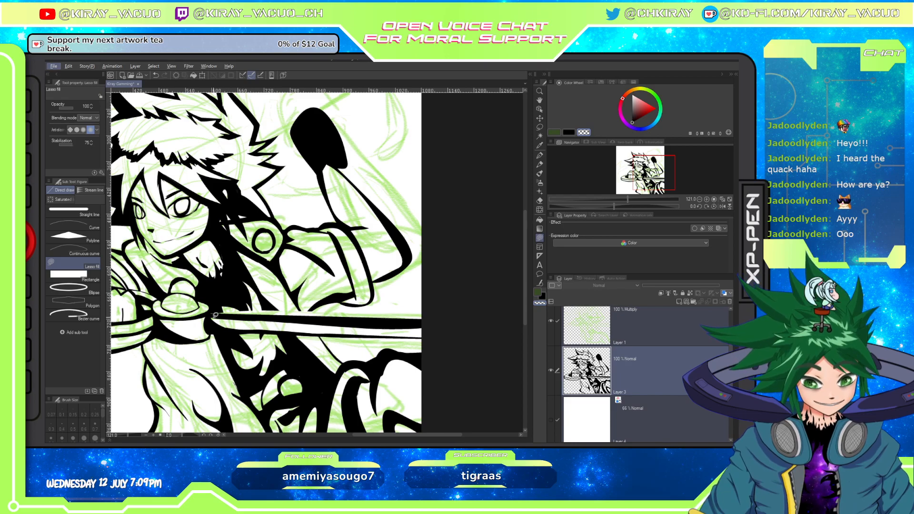
mouse_move(212, 316)
left_mouse_down()
mouse_move(268, 325)
mouse_move(421, 329)
mouse_move(426, 321)
left_mouse_up()
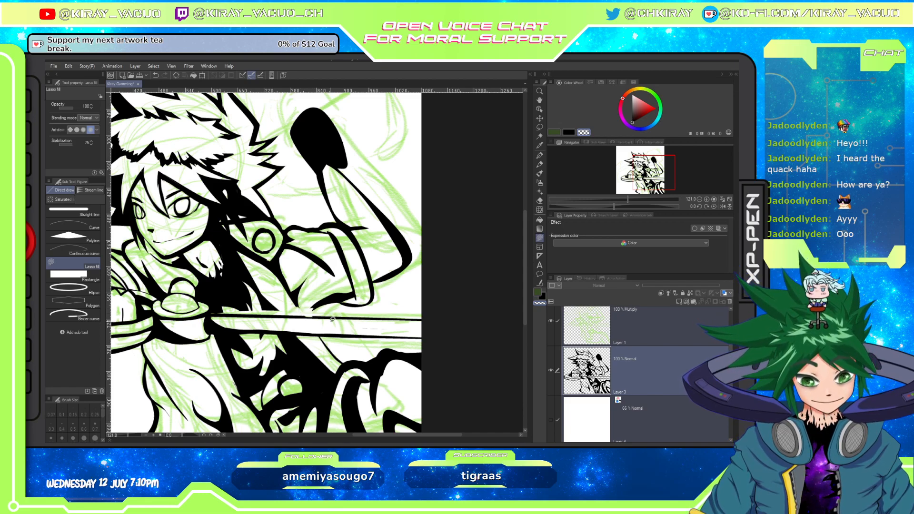
Extend the sleeve, coat and hair shapes down to the blade's upper edge with small black Lasso Fill shapes.
key("c")
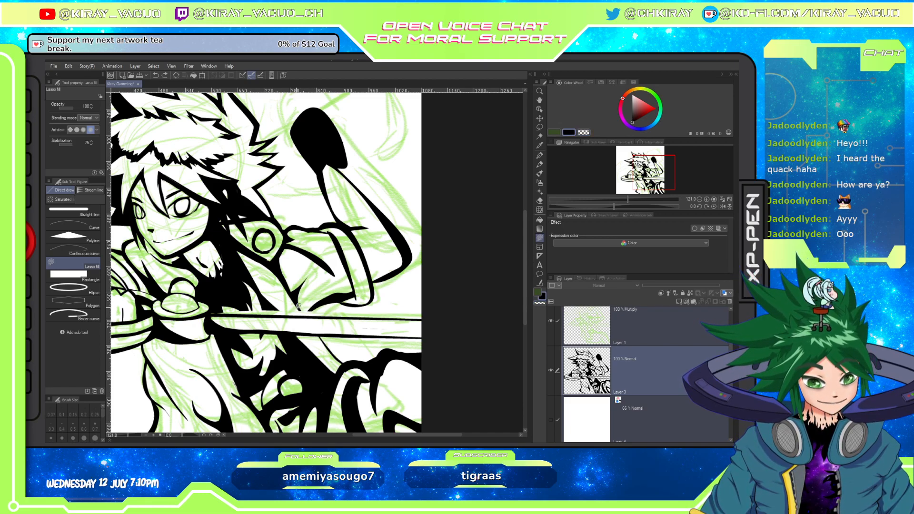
mouse_move(298, 306)
left_mouse_down()
mouse_move(314, 315)
mouse_move(301, 301)
left_mouse_up()
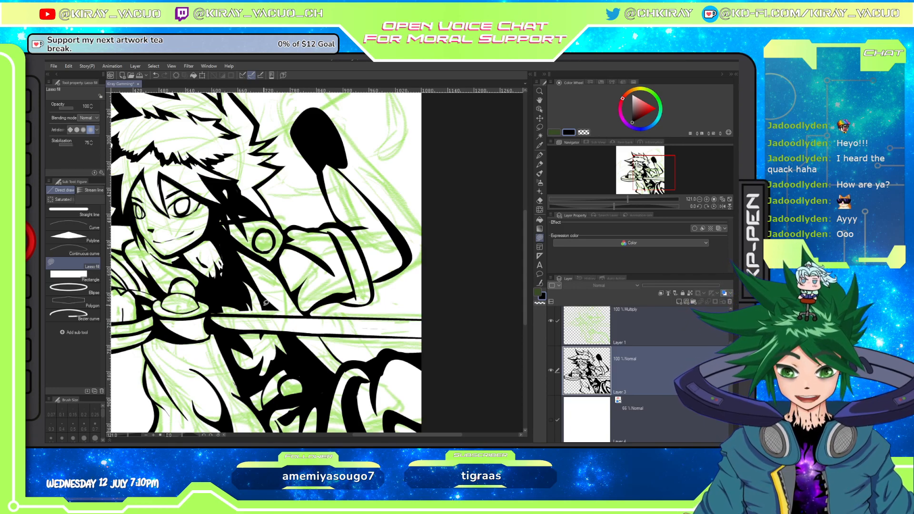
left_click_drag(263, 313, 282, 309)
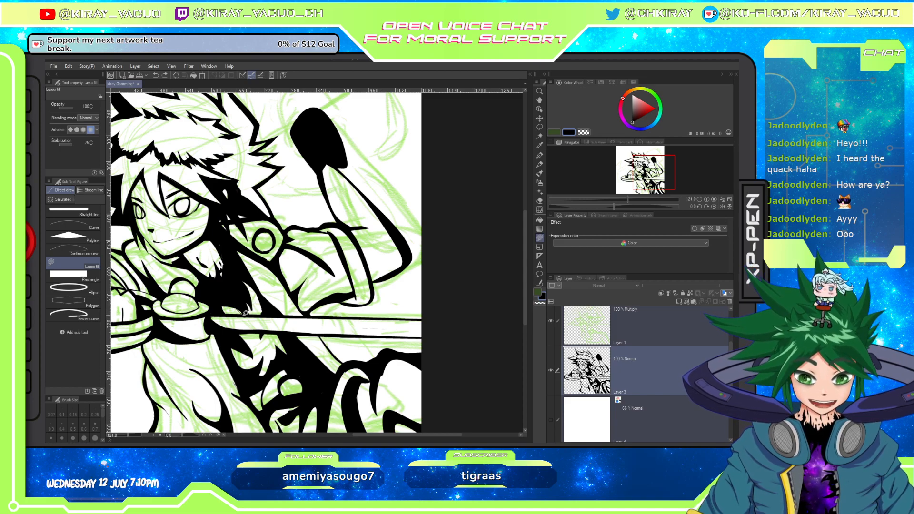
left_click_drag(241, 305, 252, 312)
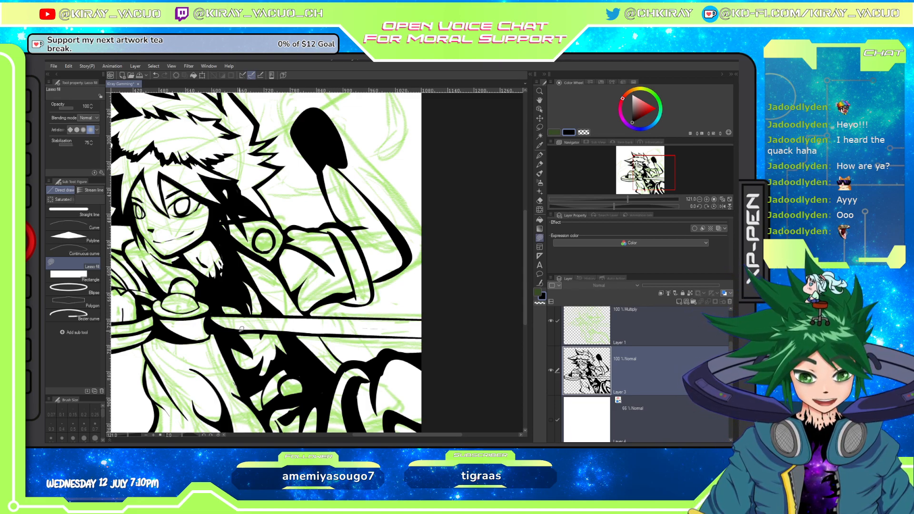
Refine the sword blade's lower edge between the guard and mid-blade with transparent Lasso Fill.
left_click_drag(266, 325, 423, 331)
key("ctrl+z")
key("c")
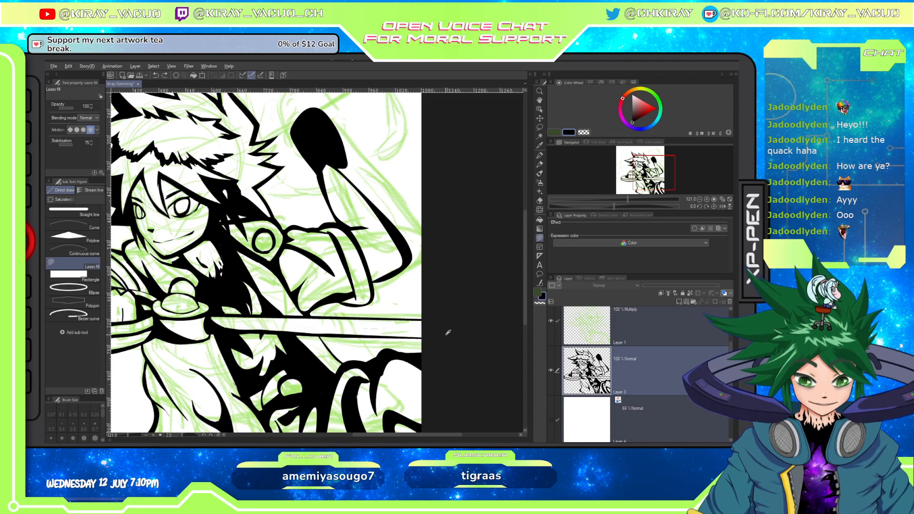
left_click_drag(230, 325, 329, 332)
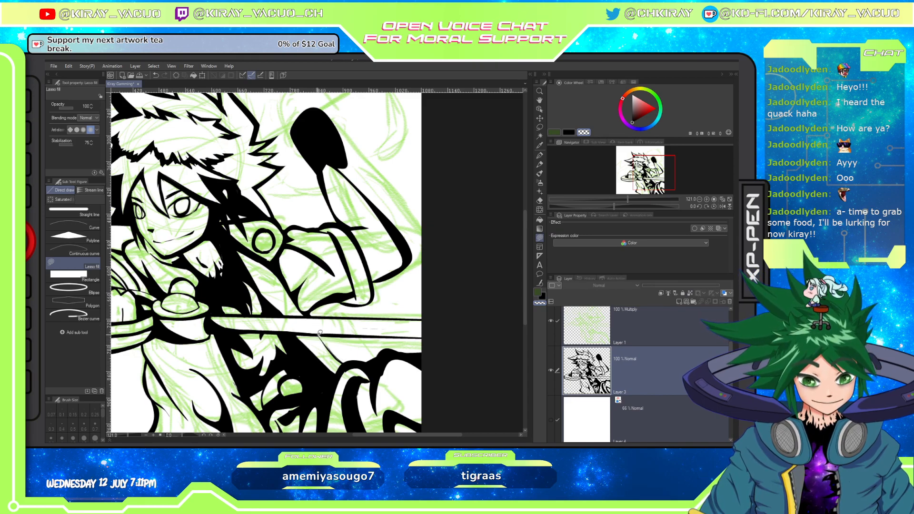
key("c")
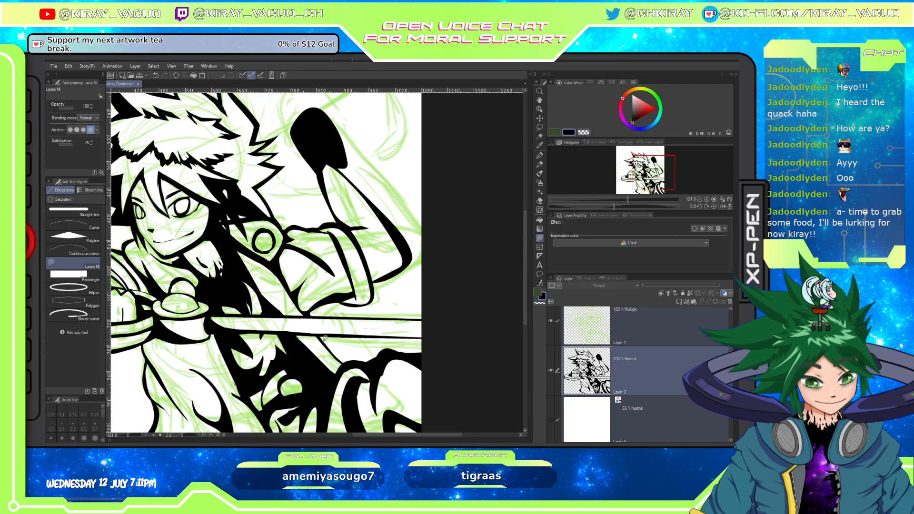
Thicken the raised forearm's outer line near the wrist with black Lasso Fill shapes.
mouse_move(349, 275)
left_mouse_down()
mouse_move(428, 330)
mouse_move(382, 246)
mouse_move(400, 226)
mouse_move(463, 415)
left_mouse_up()
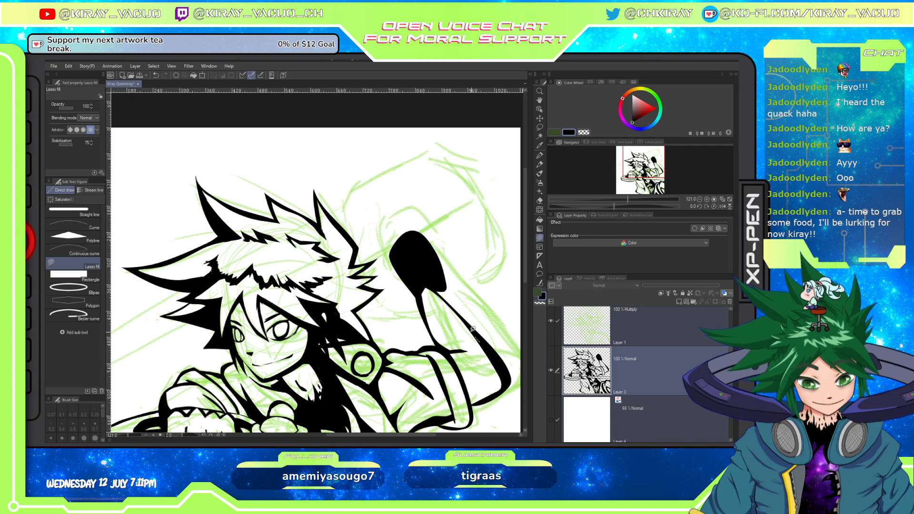
left_click_drag(472, 330, 428, 261)
left_click_drag(474, 330, 431, 261)
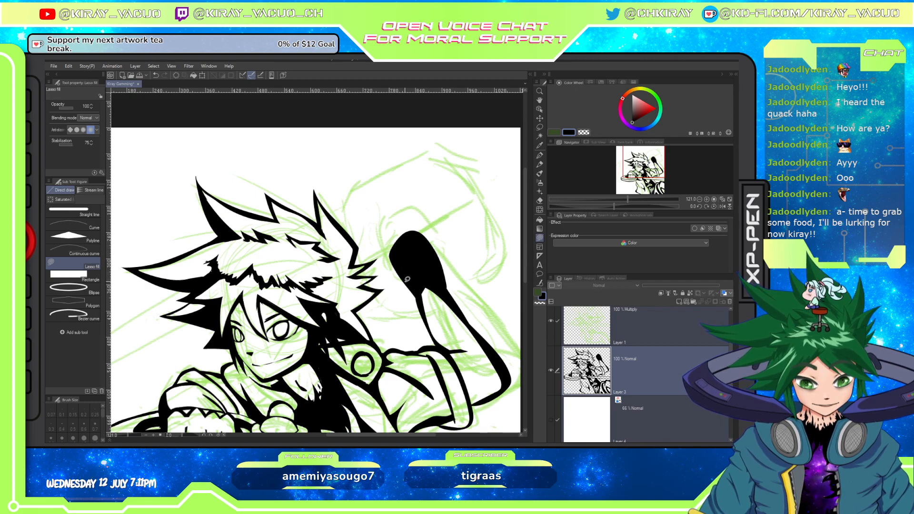
Broaden the raised fist's black silhouette and shape its knuckle side with small black Lasso Fill shapes.
mouse_move(407, 279)
left_mouse_down()
mouse_move(384, 255)
mouse_move(404, 224)
mouse_move(436, 229)
mouse_move(441, 276)
left_mouse_up()
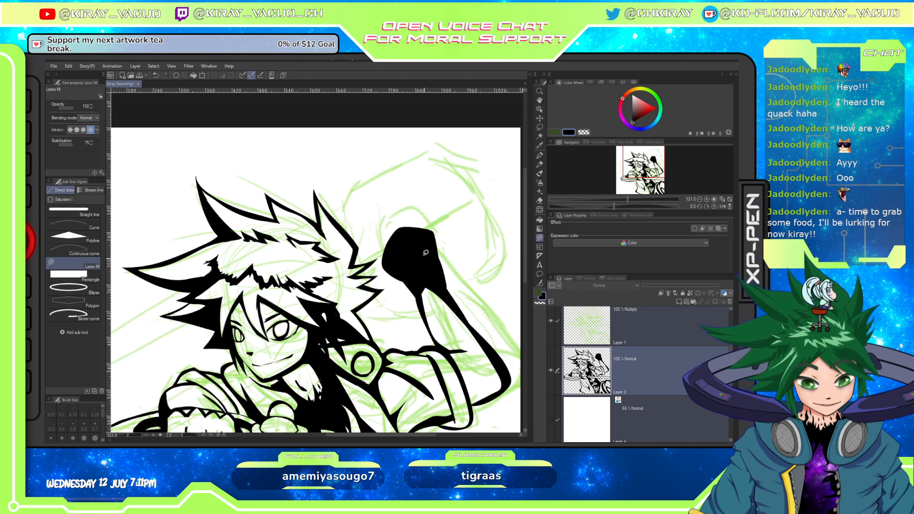
key("c")
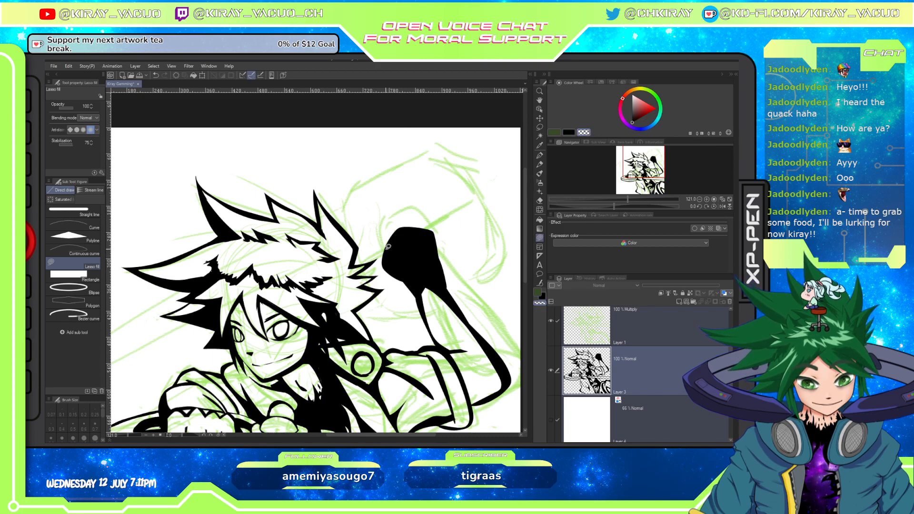
key("c")
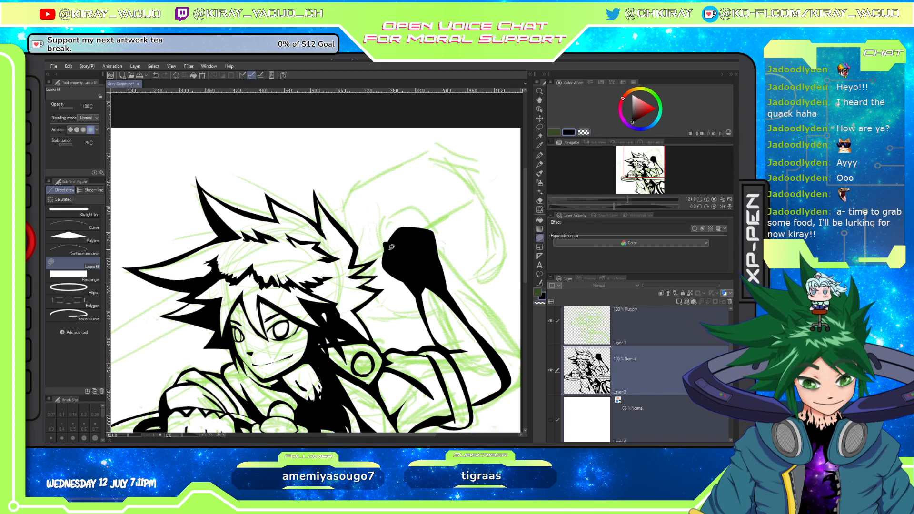
key("ctrl+z")
left_click_drag(388, 255, 392, 239)
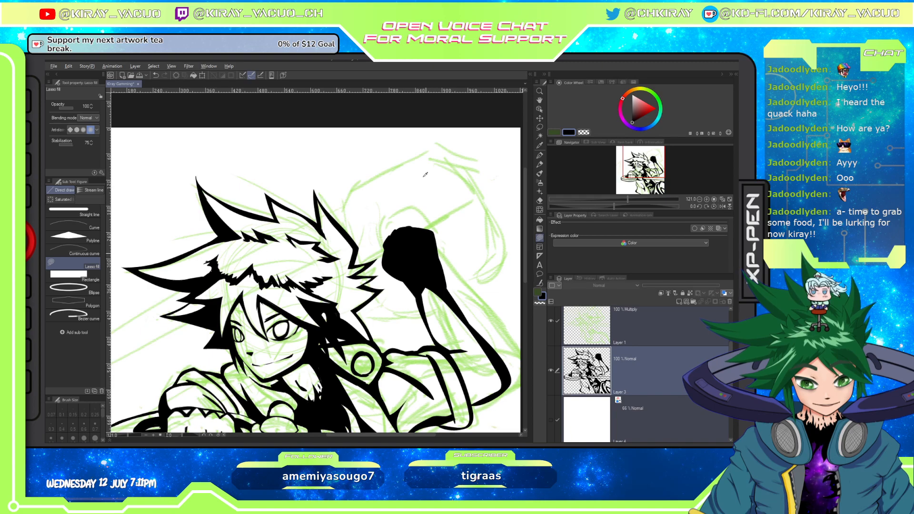
Carve the curled fingers out of the black fist with transparent Lasso Fill.
key("c")
mouse_move(390, 244)
left_mouse_down()
mouse_move(405, 265)
mouse_move(388, 244)
mouse_move(402, 260)
mouse_move(392, 237)
mouse_move(403, 244)
mouse_move(401, 232)
mouse_move(412, 260)
mouse_move(396, 237)
mouse_move(411, 229)
mouse_move(419, 256)
mouse_move(417, 231)
mouse_move(423, 230)
left_mouse_up()
key("ctrl+z")
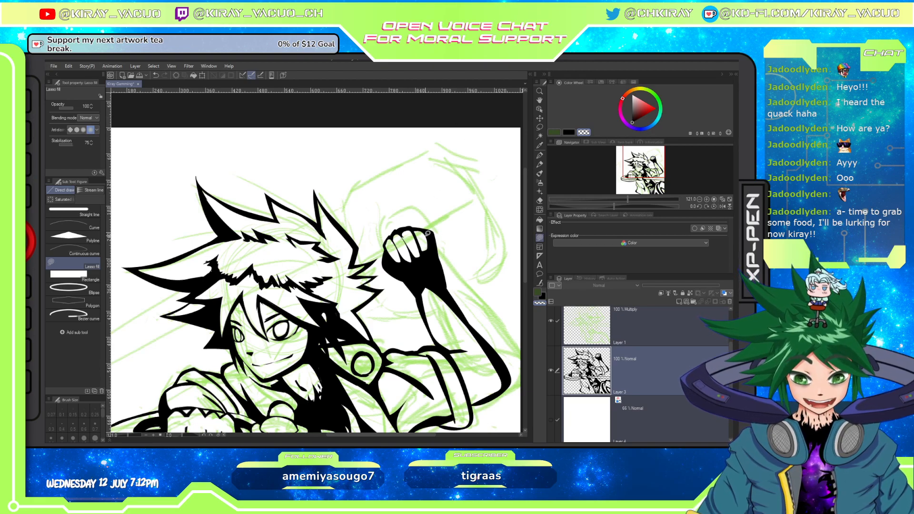
Add a black Lasso Fill corner beside the fist's last finger and trim it back with transparent fill.
key("c")
mouse_move(421, 232)
left_mouse_down()
mouse_move(428, 251)
mouse_move(435, 236)
left_mouse_up()
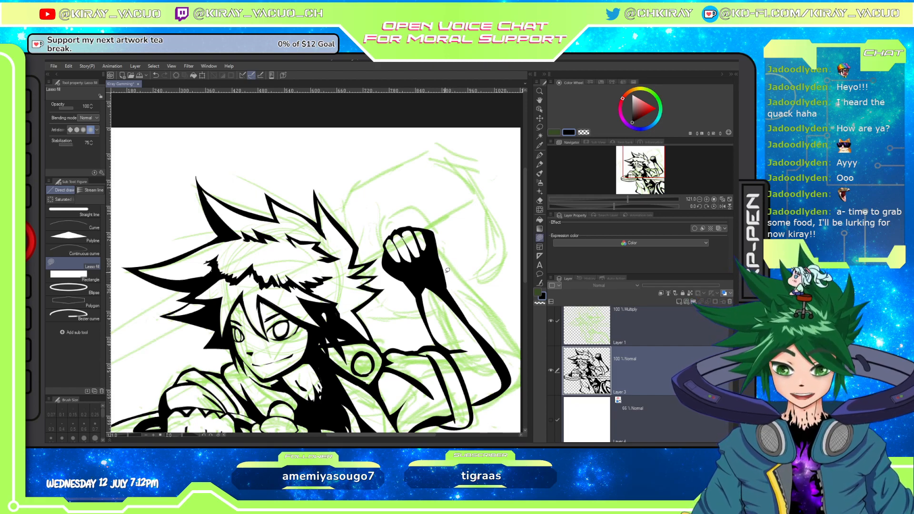
key("c")
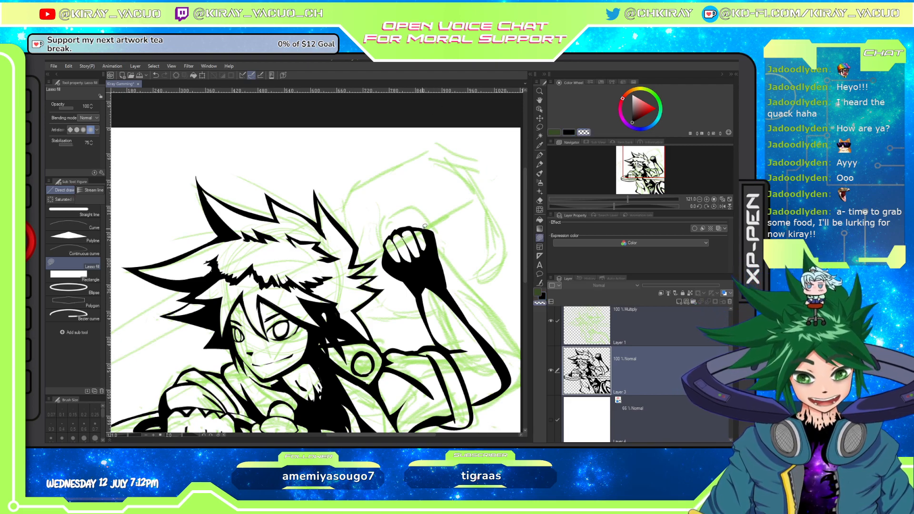
mouse_move(424, 227)
left_mouse_down()
mouse_move(454, 270)
mouse_move(430, 211)
left_mouse_up()
key("ctrl+z")
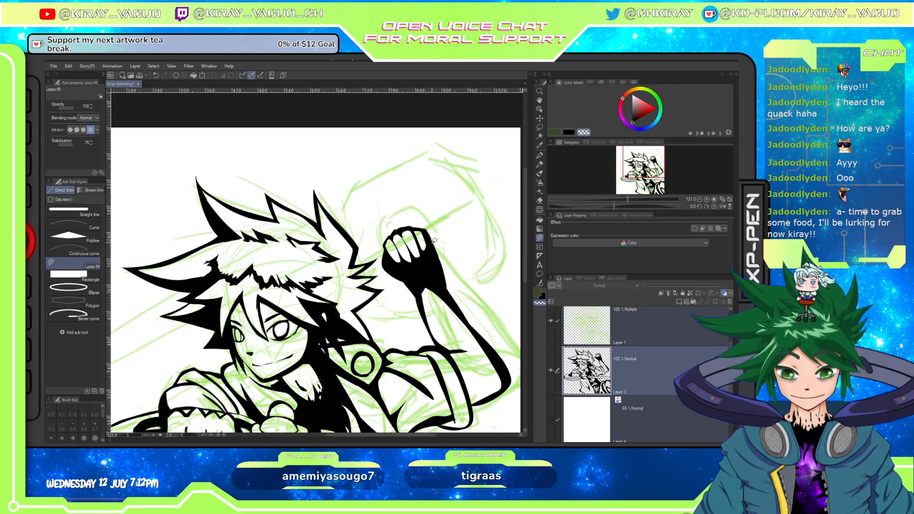
left_click_drag(453, 282, 452, 286)
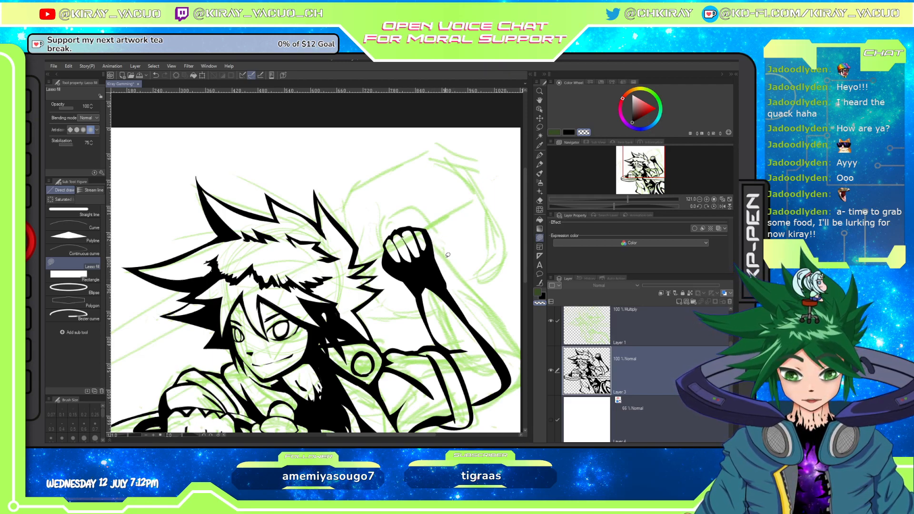
Rebuild the fist's outer edge from the last finger to the wrist in black and trim it with transparent Lasso Fill.
key("c")
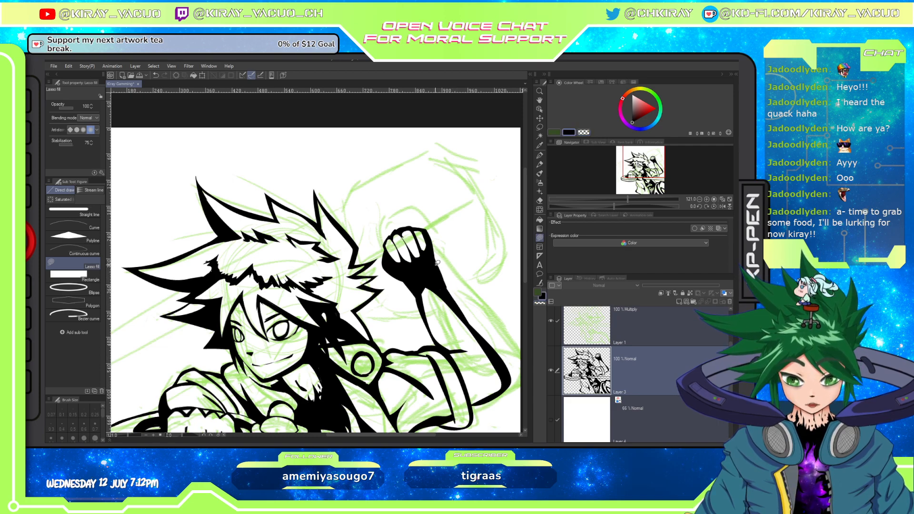
key("c")
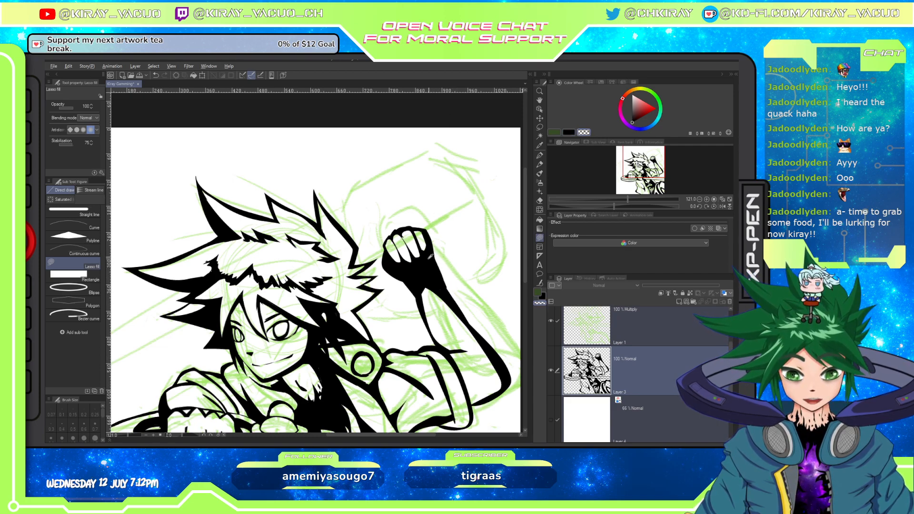
key("c")
left_click_drag(424, 228, 439, 264)
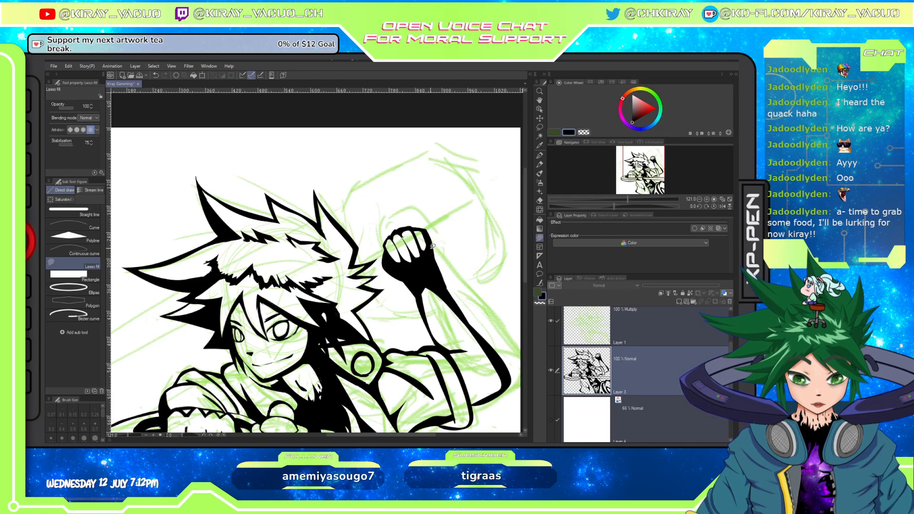
key("c")
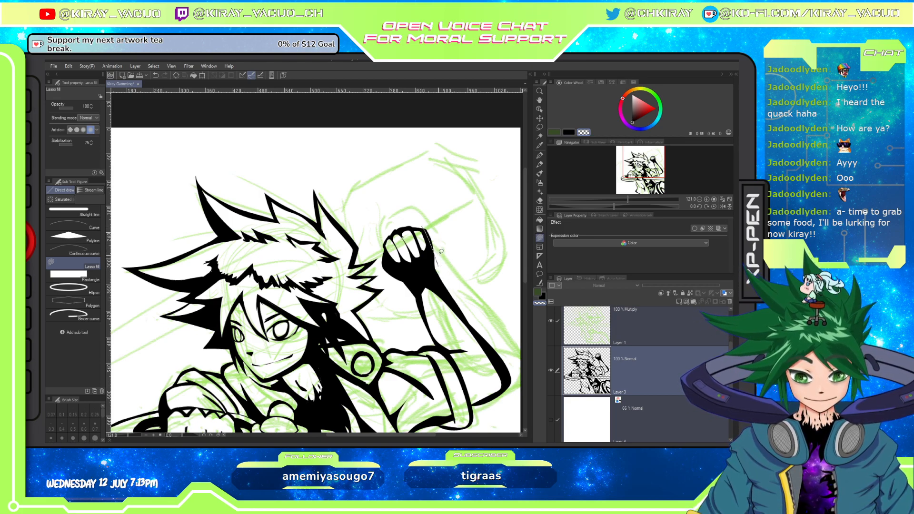
mouse_move(438, 235)
left_mouse_down()
mouse_move(423, 222)
mouse_move(431, 240)
left_mouse_up()
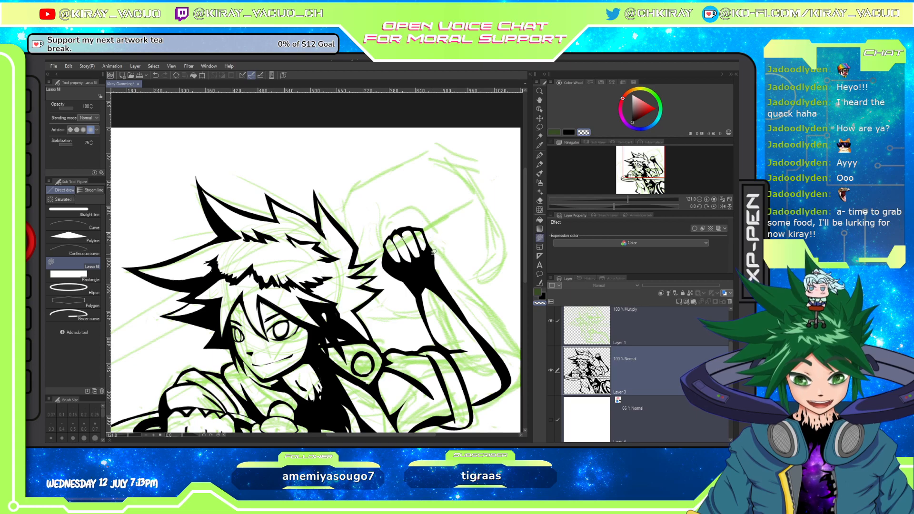
Reinforce the raised forearm's outer contour from the wrist towards the elbow with black Lasso Fill.
left_click_drag(466, 328, 446, 298)
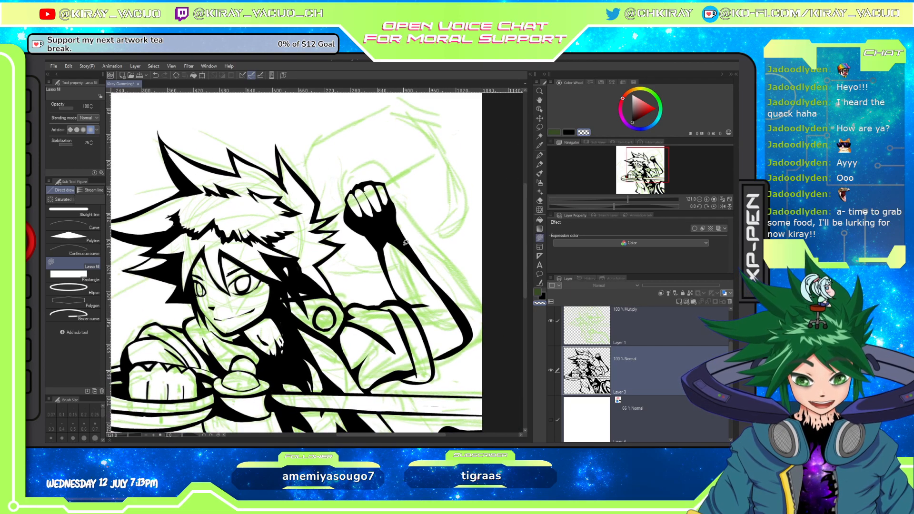
key("c")
mouse_move(403, 229)
left_mouse_down()
mouse_move(473, 331)
mouse_move(419, 255)
mouse_move(464, 315)
mouse_move(452, 301)
left_mouse_up()
left_click_drag(423, 258, 441, 291)
key("ctrl+z")
left_click_drag(398, 228, 468, 325)
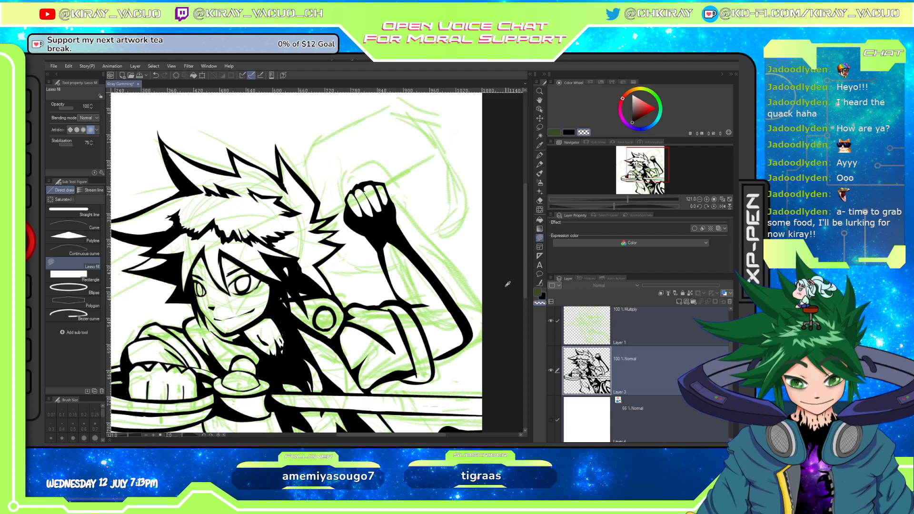
Erase the forearm's inner line and redraw it in black Lasso Fill from the wrist to the rolled sleeve.
key("c")
mouse_move(364, 235)
left_mouse_down()
mouse_move(390, 251)
mouse_move(405, 299)
mouse_move(385, 292)
mouse_move(363, 249)
mouse_move(391, 256)
mouse_move(408, 301)
left_mouse_up()
key("c")
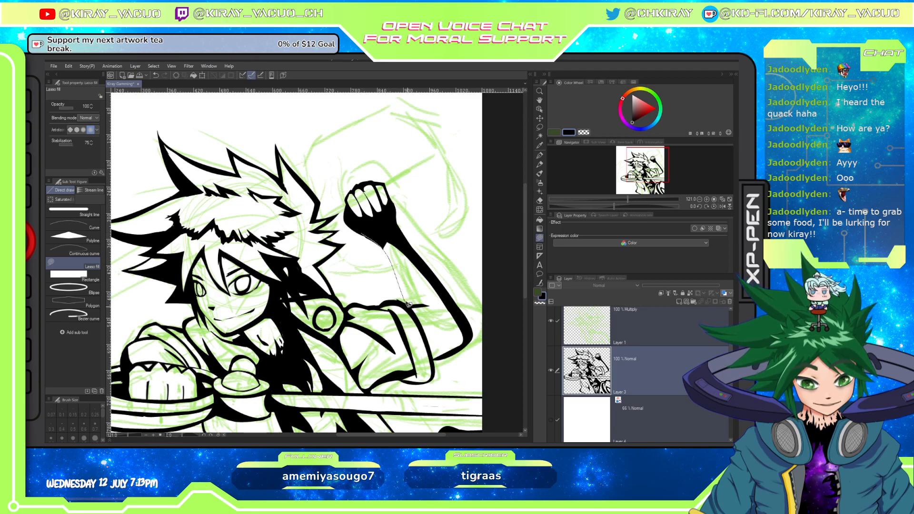
left_click_drag(428, 304, 414, 300)
key("ctrl+z")
mouse_move(370, 236)
left_mouse_down()
mouse_move(408, 299)
mouse_move(438, 317)
mouse_move(421, 311)
mouse_move(375, 234)
left_mouse_up()
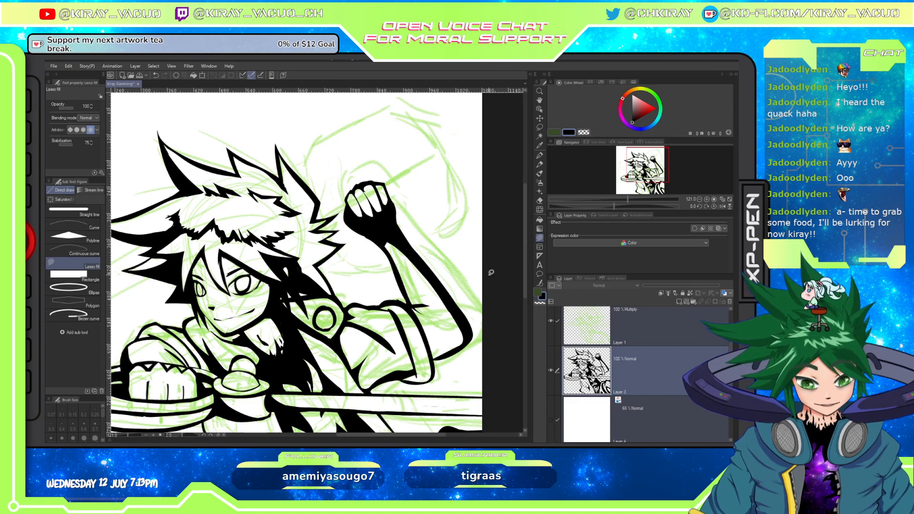
Extend the forearm's inner line in black at the sleeve opening and thin it with transparent Lasso Fill.
key("c")
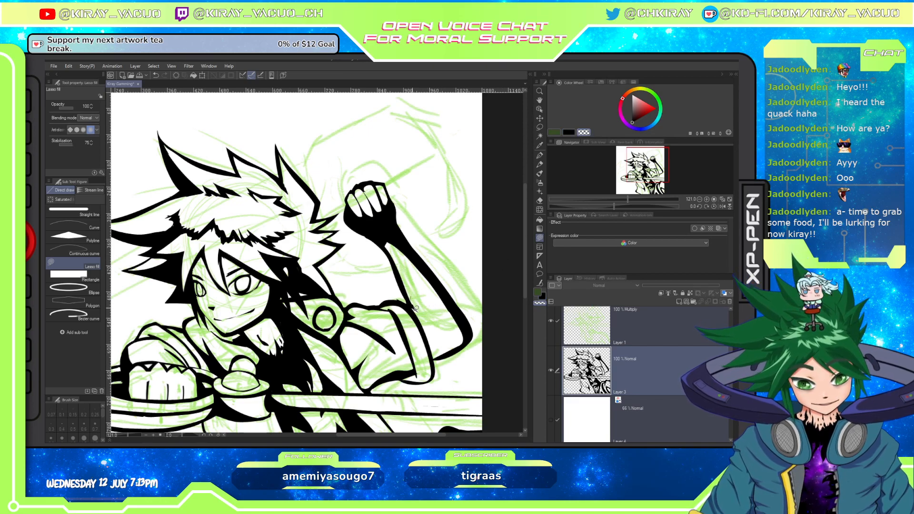
key("c")
mouse_move(401, 284)
left_mouse_down()
mouse_move(414, 316)
mouse_move(439, 331)
left_mouse_up()
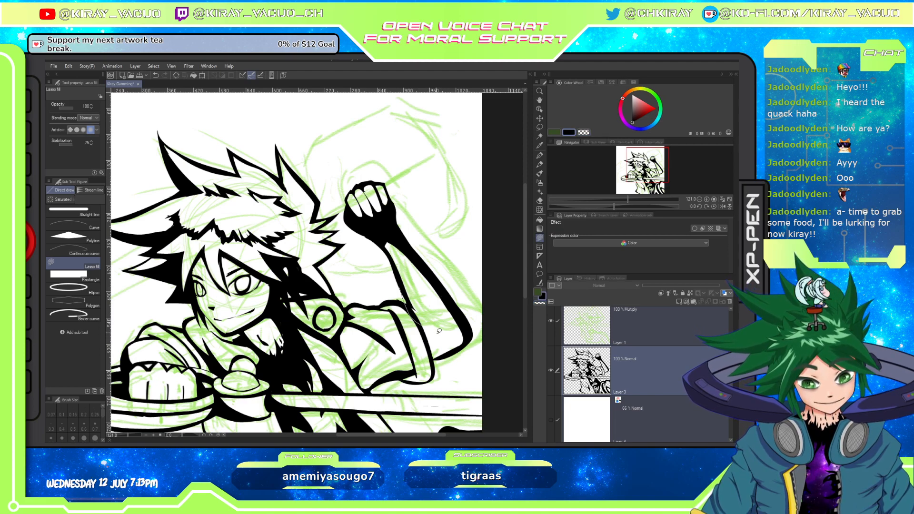
mouse_move(409, 296)
left_mouse_down()
mouse_move(409, 288)
mouse_move(417, 315)
mouse_move(405, 286)
mouse_move(419, 310)
left_mouse_up()
key("c")
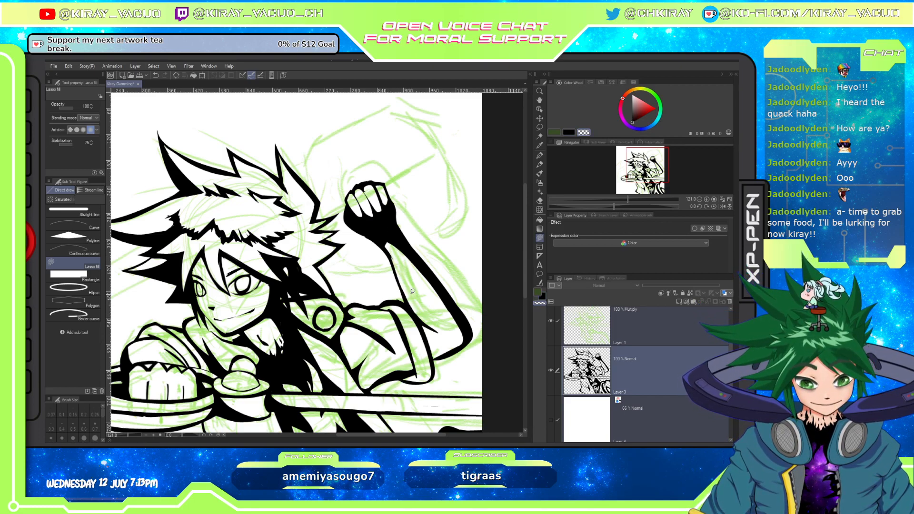
left_click_drag(404, 274, 421, 302)
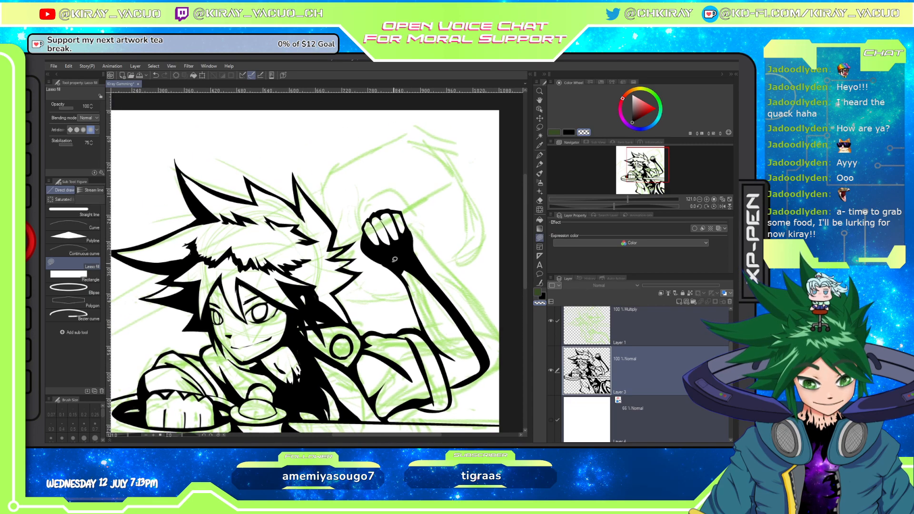
Fill black across the lower ends of the fist's fingers and carve the folded thumb with transparent Lasso Fill.
key("c")
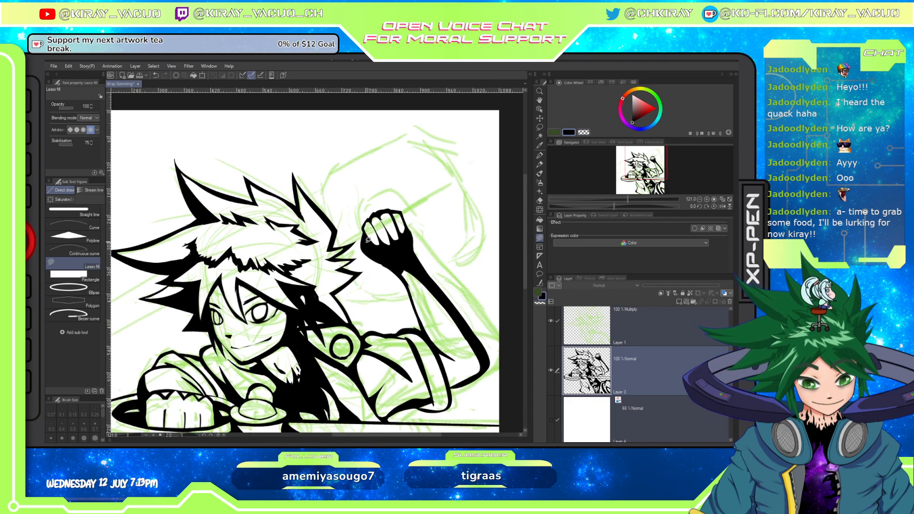
mouse_move(369, 244)
left_mouse_down()
mouse_move(366, 235)
mouse_move(387, 231)
mouse_move(366, 248)
left_mouse_up()
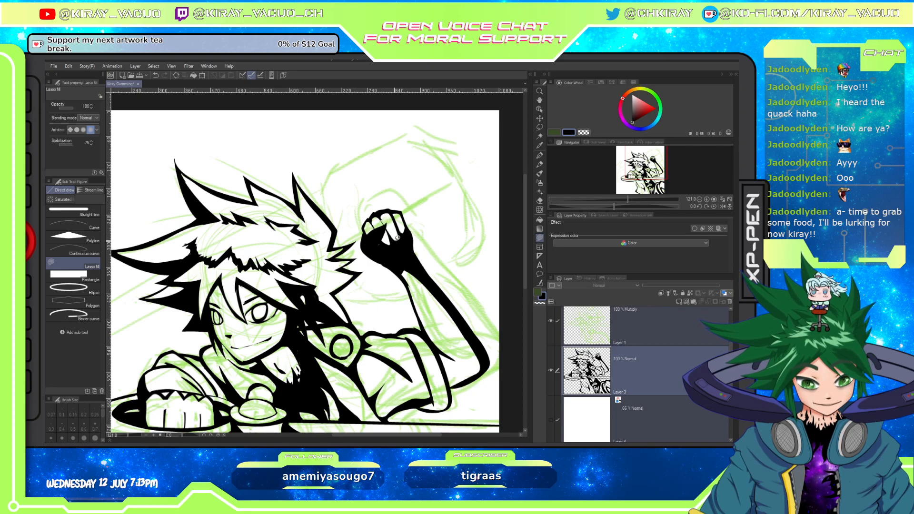
key("c")
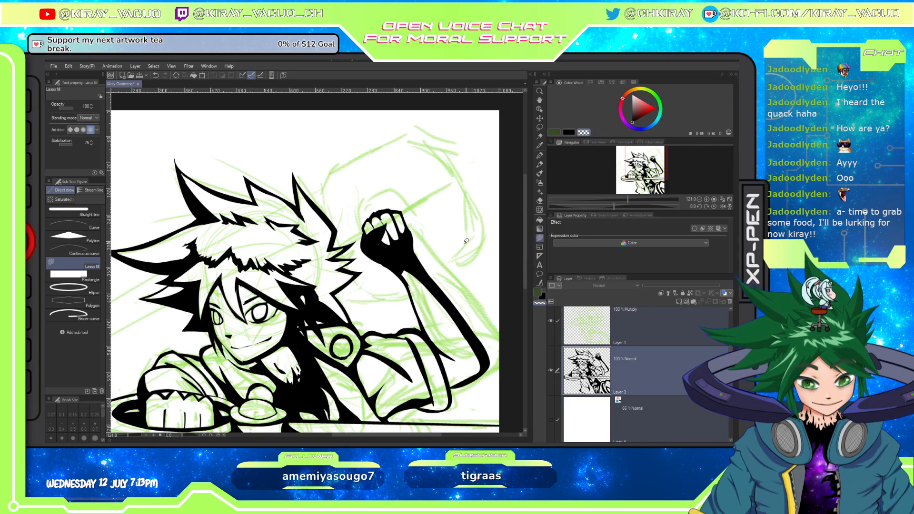
mouse_move(367, 237)
left_mouse_down()
mouse_move(375, 246)
mouse_move(384, 233)
mouse_move(370, 239)
left_mouse_up()
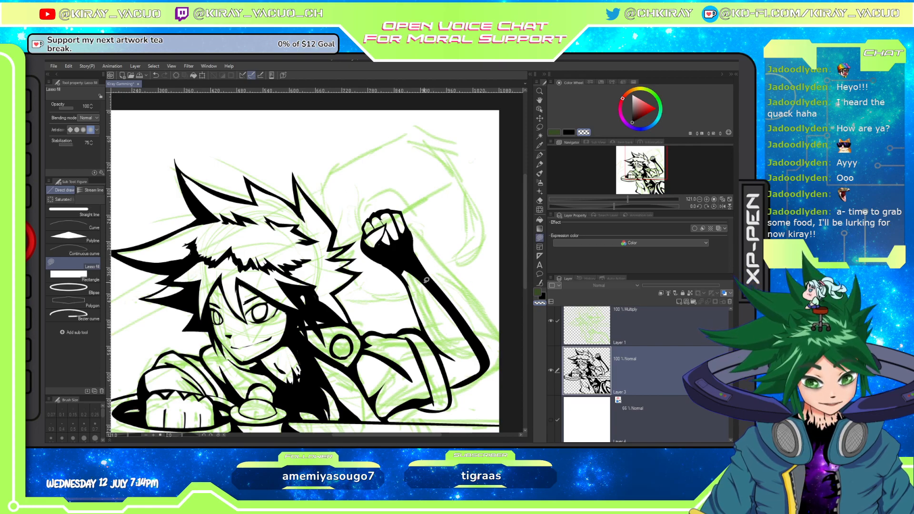
Reinforce the raised forearm's outer contour down to the elbow with black Lasso Fill and trim it with transparent fill.
key("c")
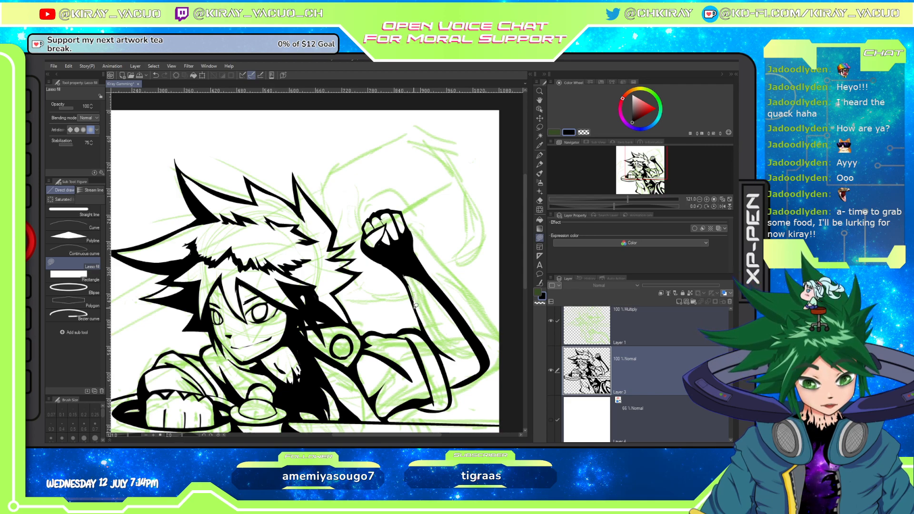
mouse_move(430, 326)
left_mouse_down()
mouse_move(384, 269)
mouse_move(367, 266)
mouse_move(383, 308)
mouse_move(375, 268)
left_mouse_up()
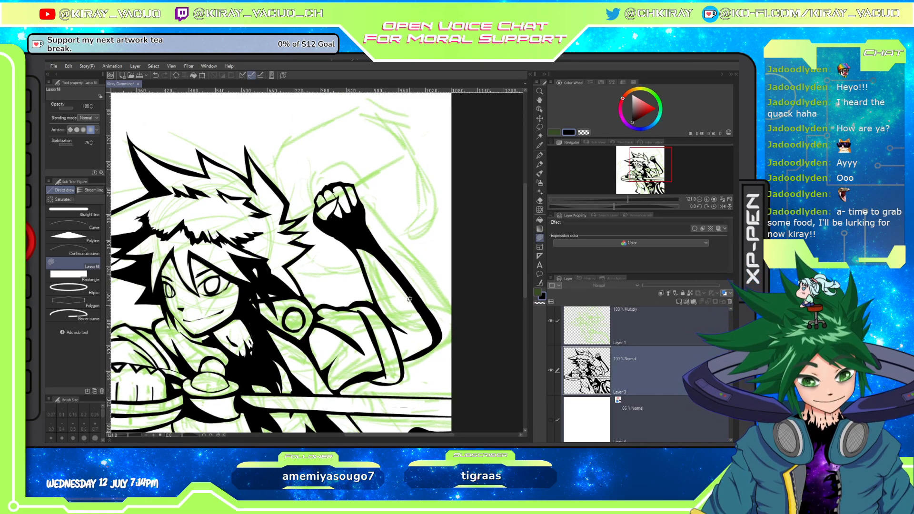
mouse_move(408, 299)
left_mouse_down()
mouse_move(417, 326)
mouse_move(376, 301)
mouse_move(367, 270)
mouse_move(403, 298)
mouse_move(441, 355)
left_mouse_up()
key("c")
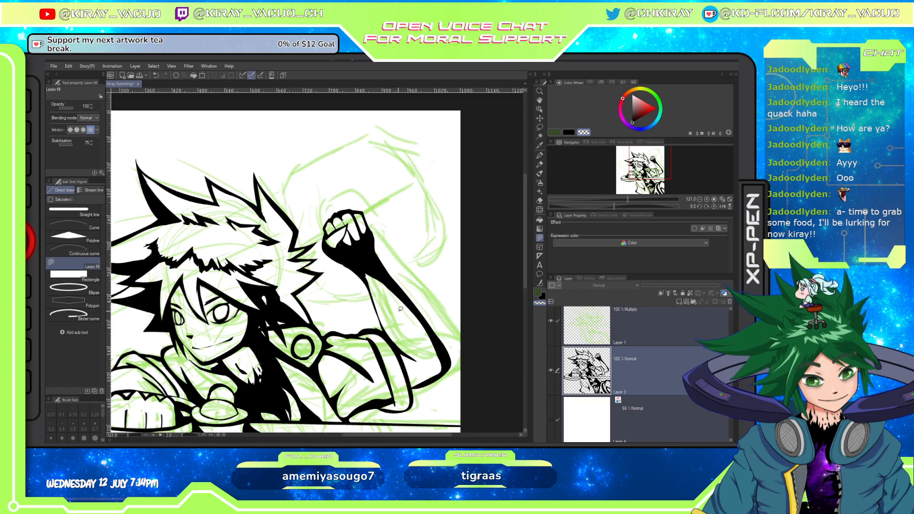
mouse_move(383, 280)
left_mouse_down()
mouse_move(419, 314)
mouse_move(444, 368)
mouse_move(383, 283)
left_mouse_up()
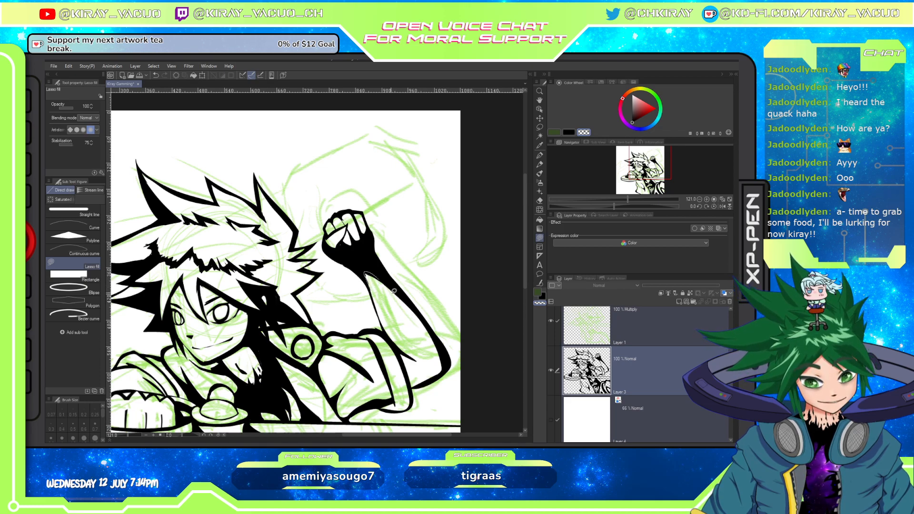
left_click_drag(418, 314, 436, 334)
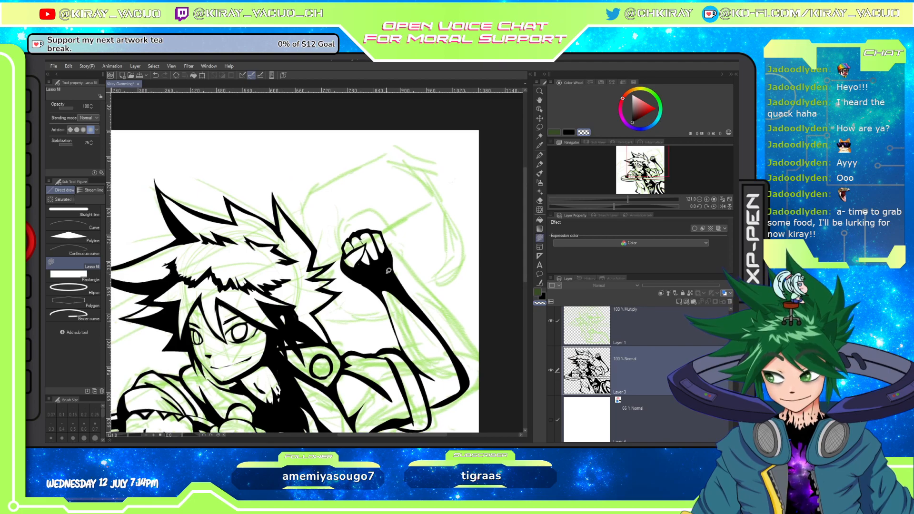
Fill black along the outer edge of the wrist and the side of the raised fist with Lasso Fill.
key("c")
mouse_move(378, 284)
left_mouse_down()
mouse_move(394, 303)
mouse_move(387, 286)
left_mouse_up()
mouse_move(434, 365)
left_mouse_down()
mouse_move(415, 312)
mouse_move(397, 304)
left_mouse_up()
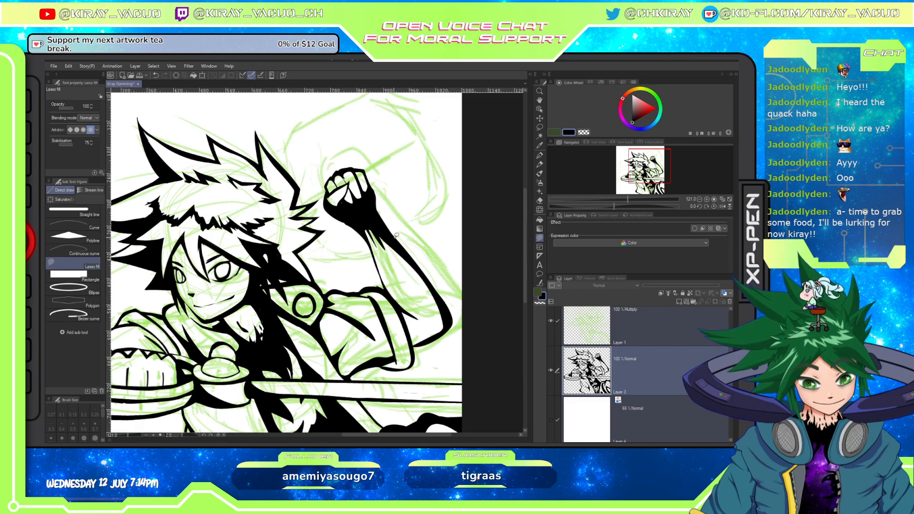
left_click_drag(402, 245, 378, 211)
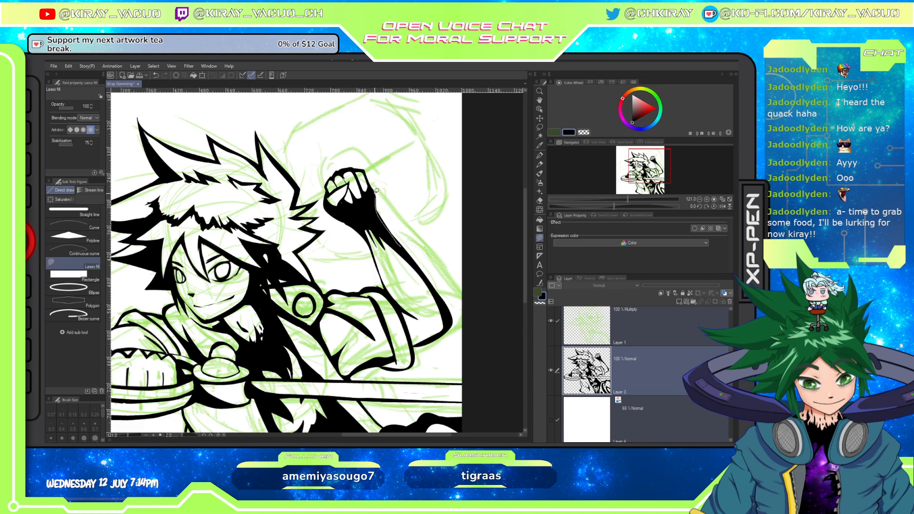
left_click_drag(368, 166, 384, 207)
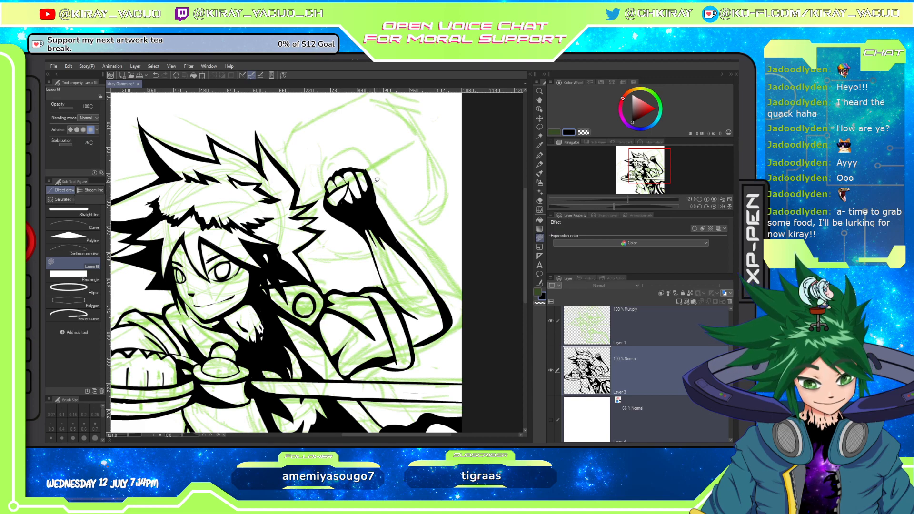
mouse_move(370, 176)
left_mouse_down()
mouse_move(377, 197)
mouse_move(377, 189)
left_mouse_up()
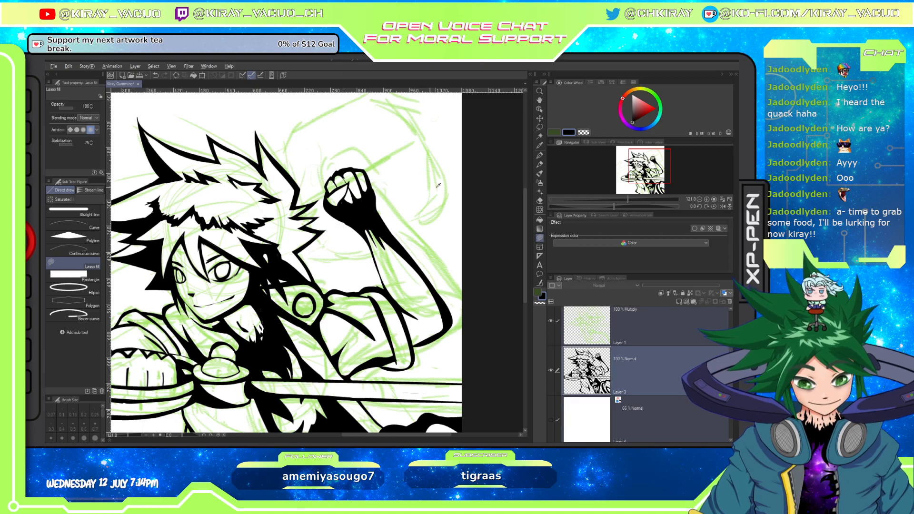
Trim the fist's outer side with transparent Lasso Fill and smooth the black shape on the inner side of the wrist.
key("c")
mouse_move(372, 184)
left_mouse_down()
mouse_move(376, 198)
mouse_move(389, 195)
left_mouse_up()
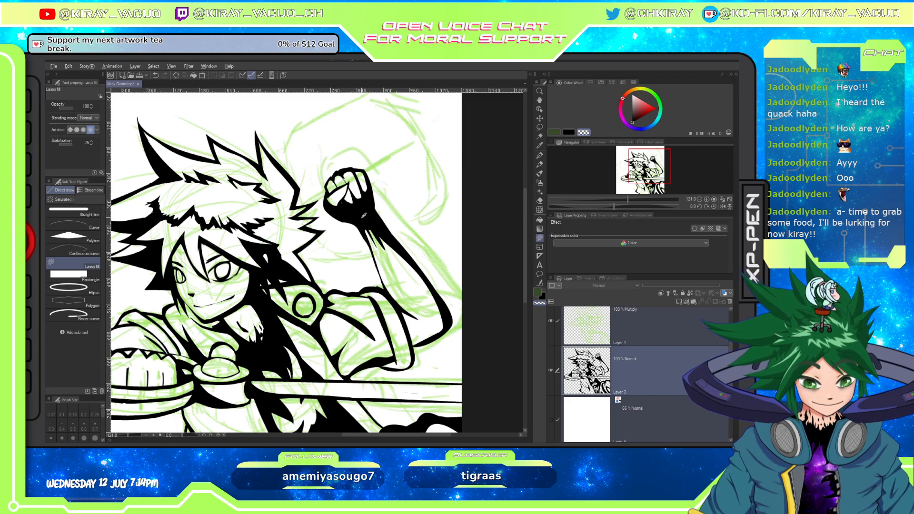
left_click(364, 215, "alt")
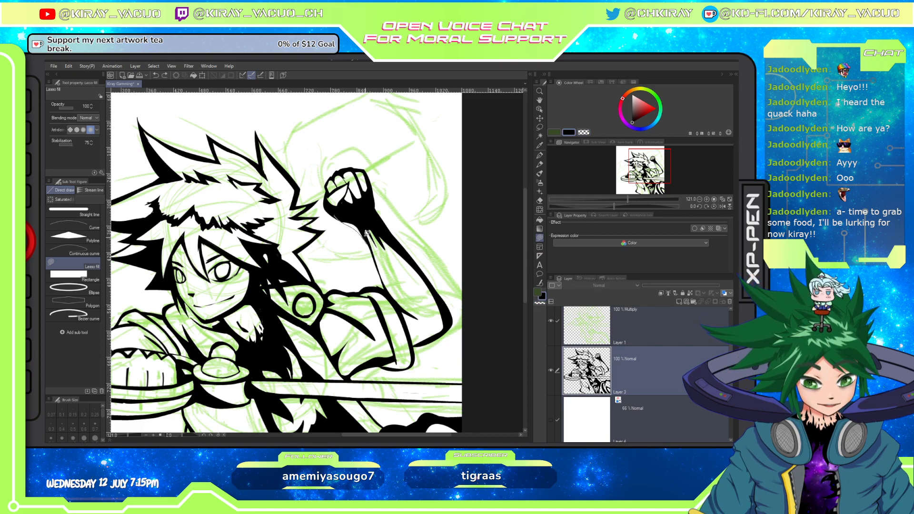
mouse_move(342, 216)
left_mouse_down()
mouse_move(370, 241)
mouse_move(356, 210)
left_mouse_up()
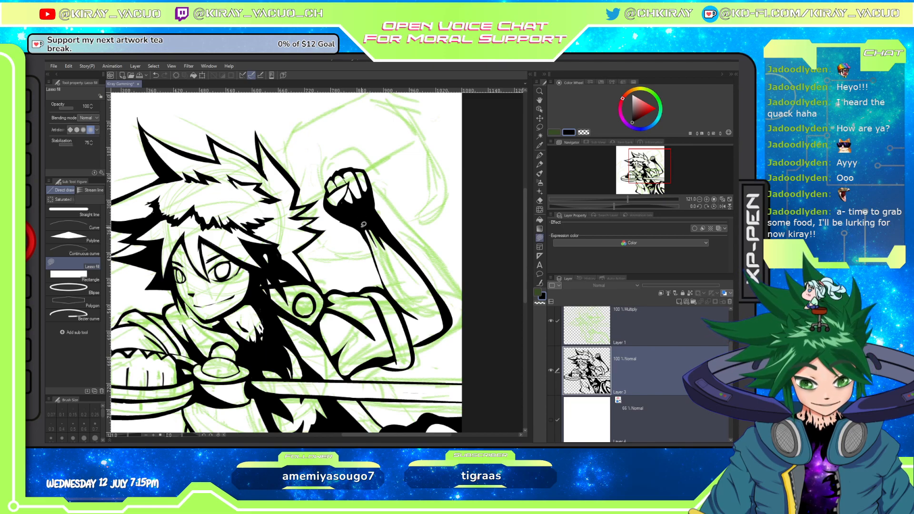
mouse_move(344, 220)
left_mouse_down()
mouse_move(371, 250)
mouse_move(360, 232)
left_mouse_up()
left_click(391, 253, "alt")
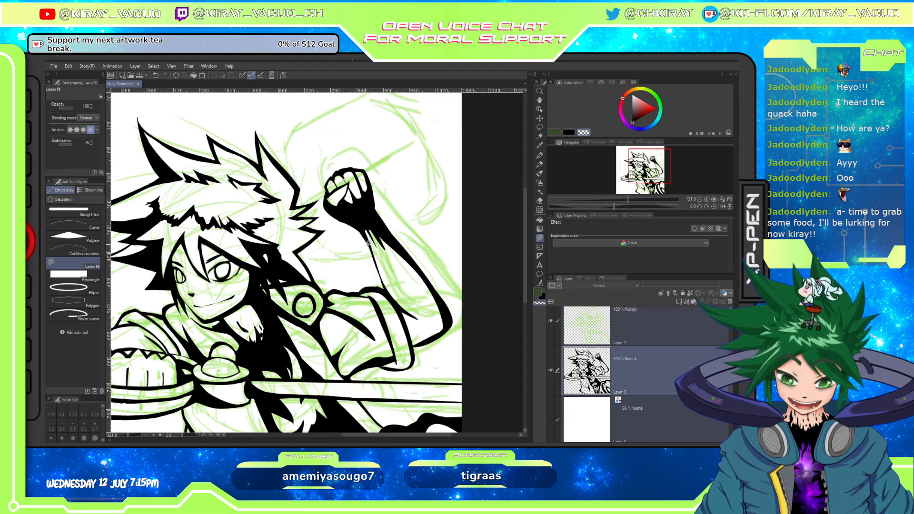
Refine the outer corner of the fist by the knuckles with black Lasso Fill and shave its edge with transparent fill.
left_click_drag(418, 282, 407, 282)
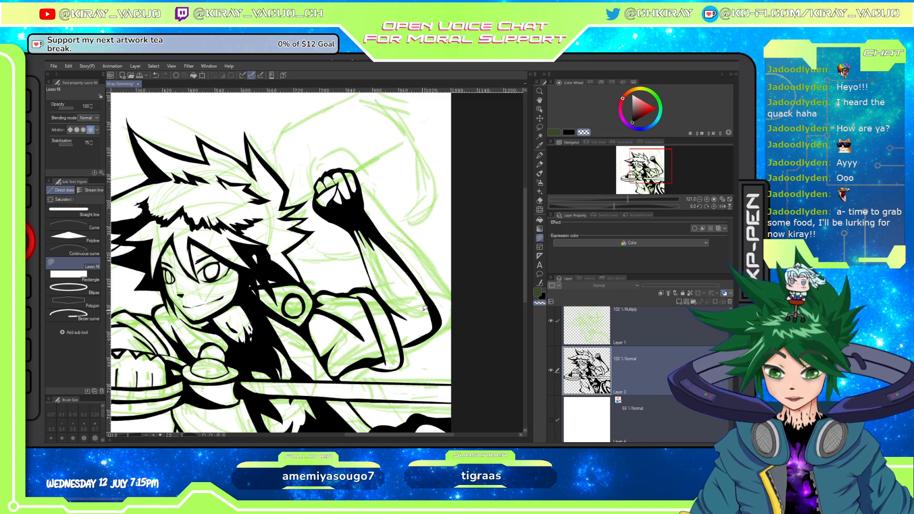
key("alt")
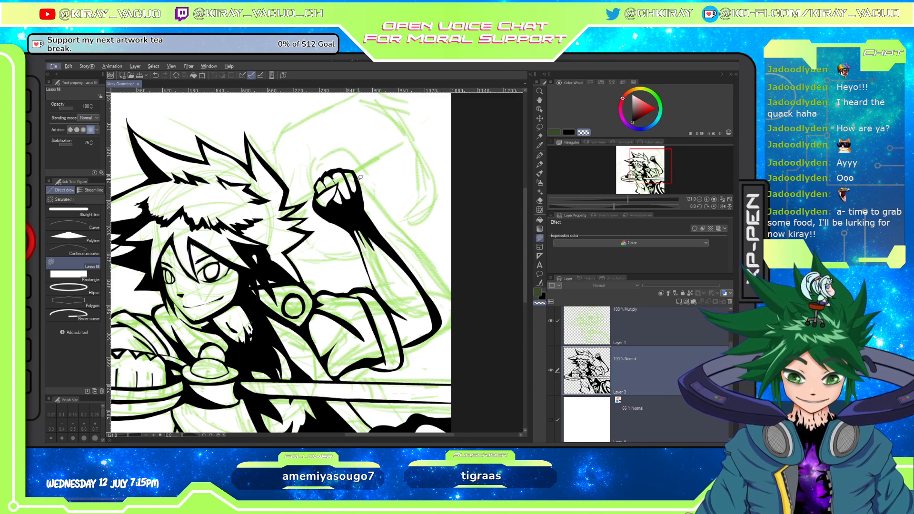
key("c")
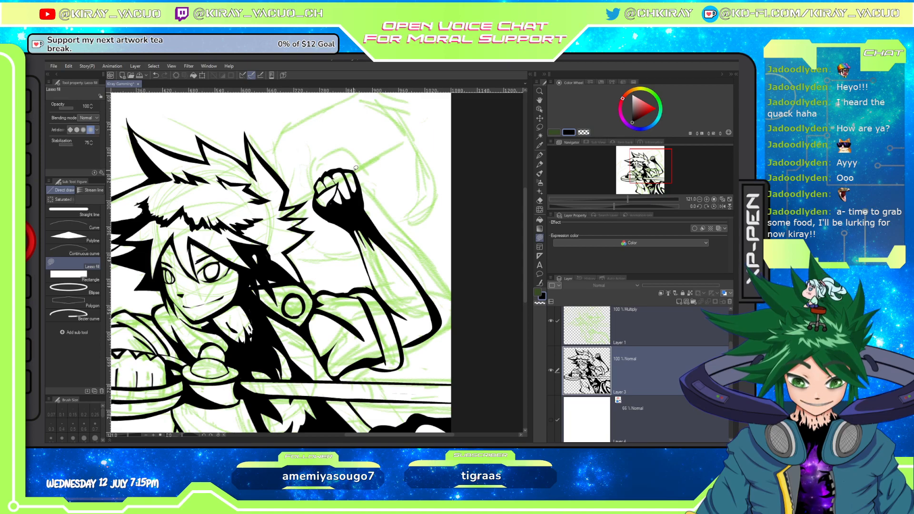
mouse_move(365, 185)
left_mouse_down()
mouse_move(368, 210)
mouse_move(358, 176)
left_mouse_up()
key("c")
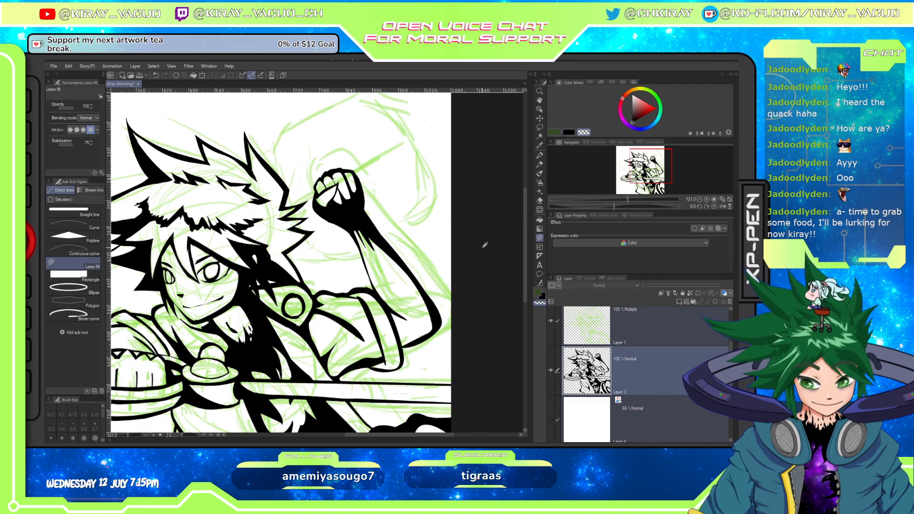
left_click_drag(360, 177, 368, 172)
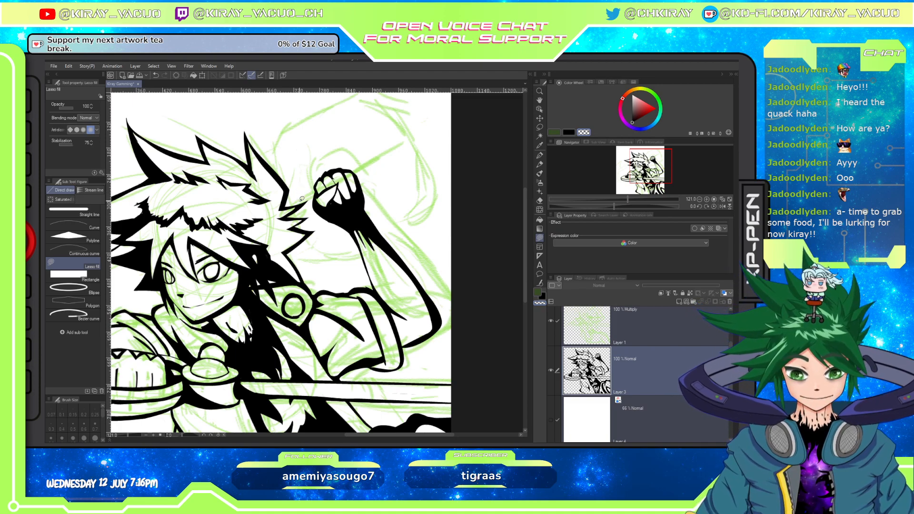
Draw a tilted, rounded-square black frame around the raised fist with Lasso Fill, leaving its centre open.
mouse_move(298, 200)
left_mouse_down()
mouse_move(293, 177)
mouse_move(310, 156)
mouse_move(358, 141)
mouse_move(377, 162)
mouse_move(386, 210)
mouse_move(337, 235)
mouse_move(312, 223)
mouse_move(305, 204)
left_mouse_up()
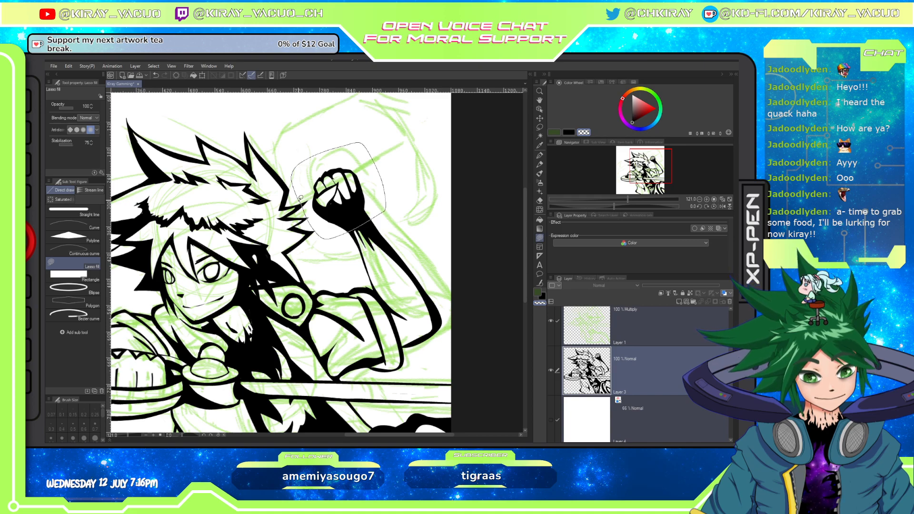
mouse_move(290, 201)
left_mouse_down()
mouse_move(279, 153)
mouse_move(347, 124)
mouse_move(376, 133)
mouse_move(406, 209)
mouse_move(349, 242)
mouse_move(317, 252)
mouse_move(303, 228)
left_mouse_up()
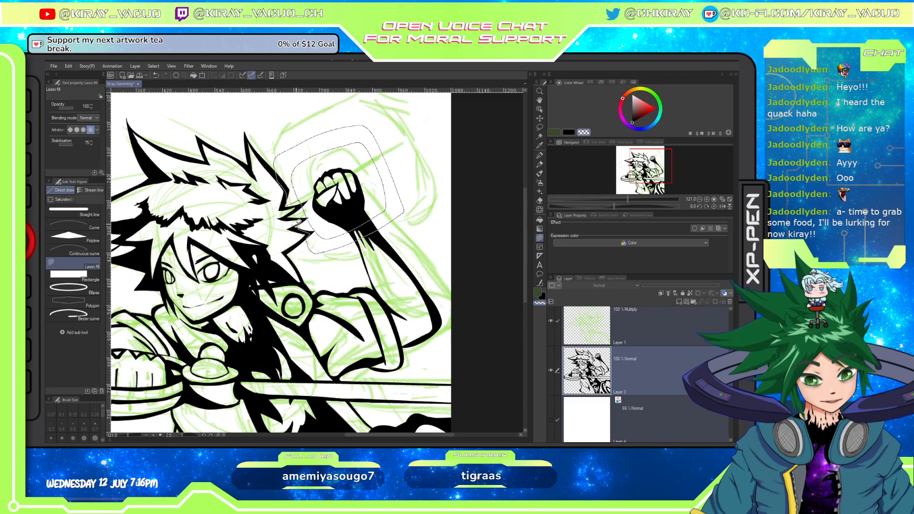
mouse_move(300, 222)
left_mouse_down()
mouse_move(305, 217)
mouse_move(292, 210)
left_mouse_up()
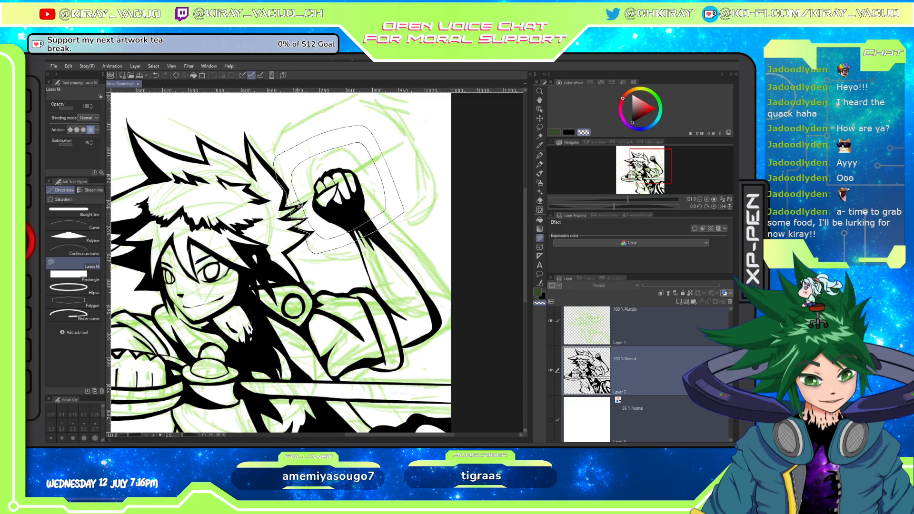
left_click_drag(310, 226, 301, 207)
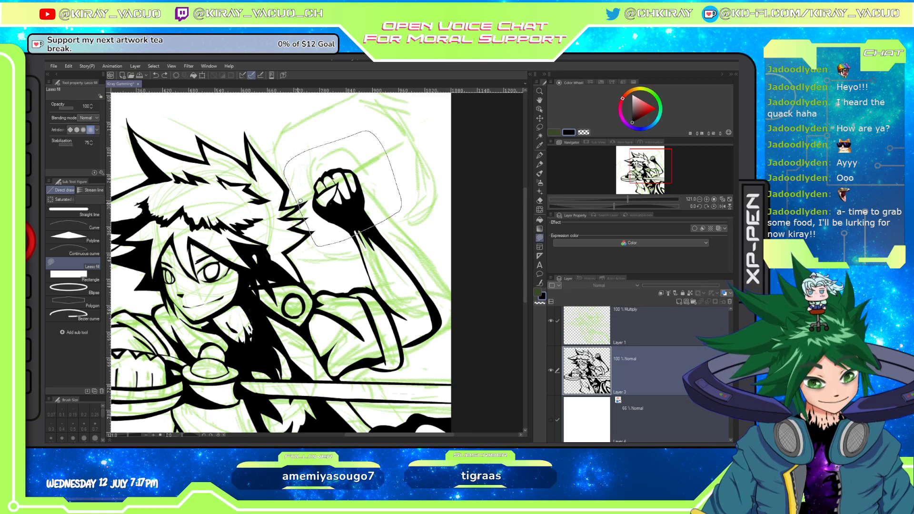
mouse_move(289, 195)
left_mouse_down()
mouse_move(278, 160)
mouse_move(295, 143)
mouse_move(377, 112)
mouse_move(388, 120)
mouse_move(415, 192)
mouse_move(410, 218)
mouse_move(322, 252)
mouse_move(295, 206)
left_mouse_up()
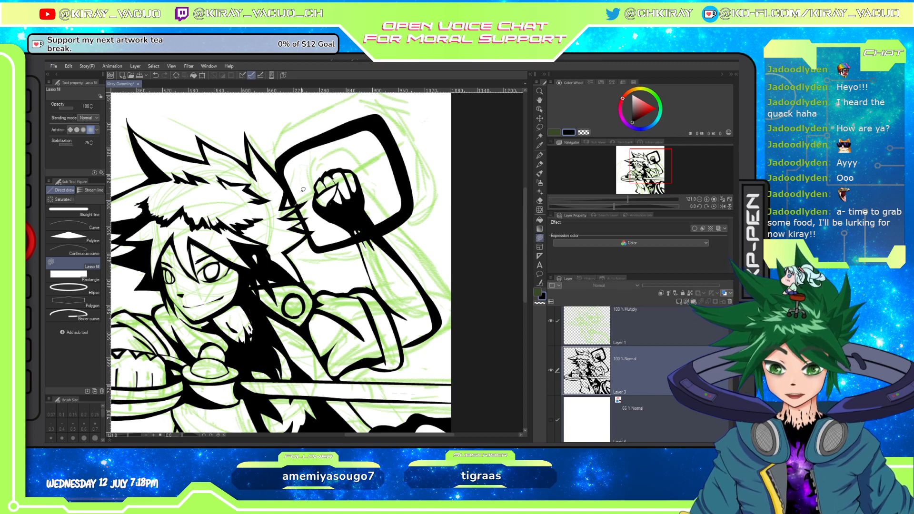
Thicken the black frame along its left, lower and upper inner edges with Lasso Fill.
mouse_move(292, 191)
left_mouse_down()
mouse_move(288, 177)
mouse_move(307, 161)
mouse_move(377, 131)
mouse_move(333, 134)
mouse_move(288, 155)
mouse_move(287, 188)
left_mouse_up()
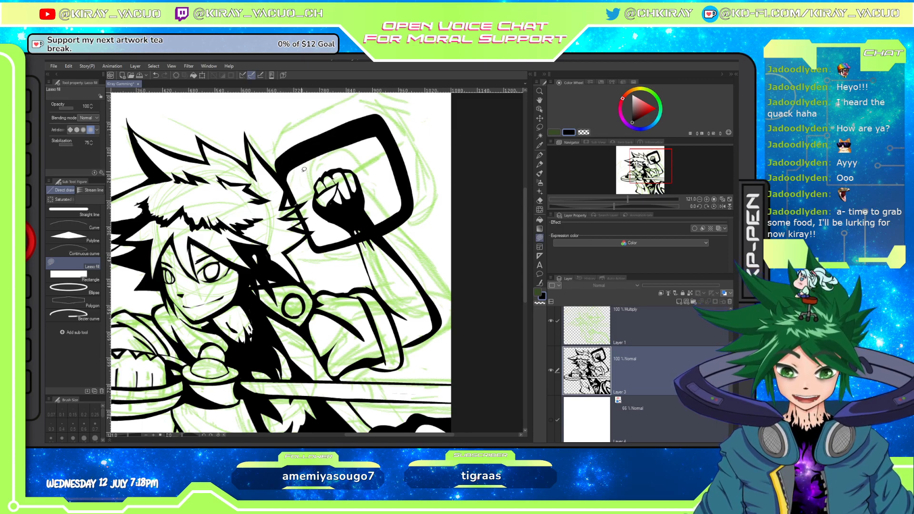
mouse_move(298, 161)
left_mouse_down()
mouse_move(323, 247)
mouse_move(314, 241)
mouse_move(290, 186)
mouse_move(299, 162)
mouse_move(294, 192)
mouse_move(290, 182)
mouse_move(323, 231)
mouse_move(345, 241)
mouse_move(328, 248)
mouse_move(312, 236)
mouse_move(297, 187)
left_mouse_up()
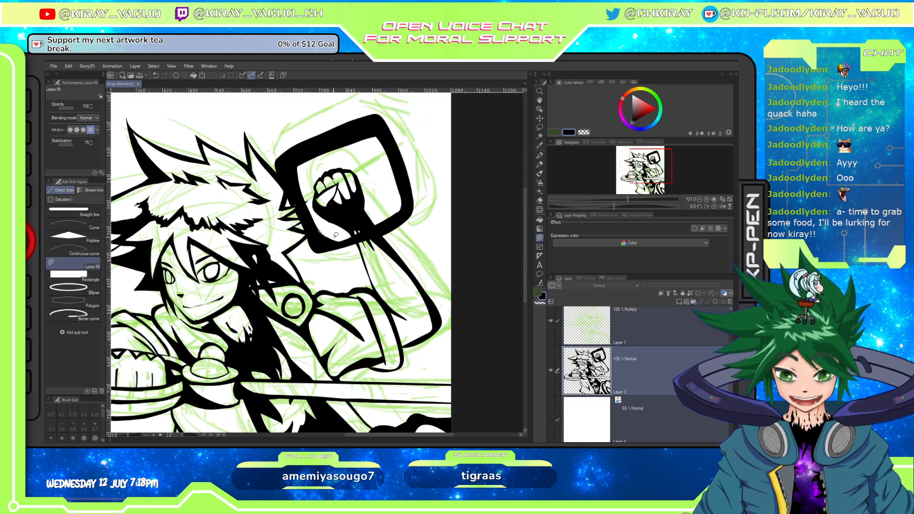
mouse_move(336, 235)
left_mouse_down()
mouse_move(409, 201)
mouse_move(401, 219)
mouse_move(318, 243)
left_mouse_up()
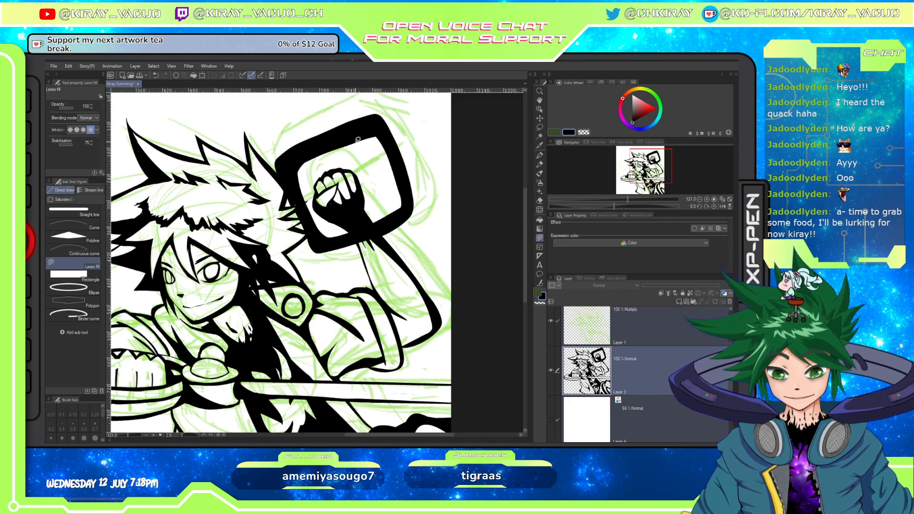
mouse_move(350, 141)
left_mouse_down()
mouse_move(370, 138)
mouse_move(382, 152)
mouse_move(404, 212)
mouse_move(405, 179)
mouse_move(389, 135)
mouse_move(376, 127)
mouse_move(352, 132)
left_mouse_up()
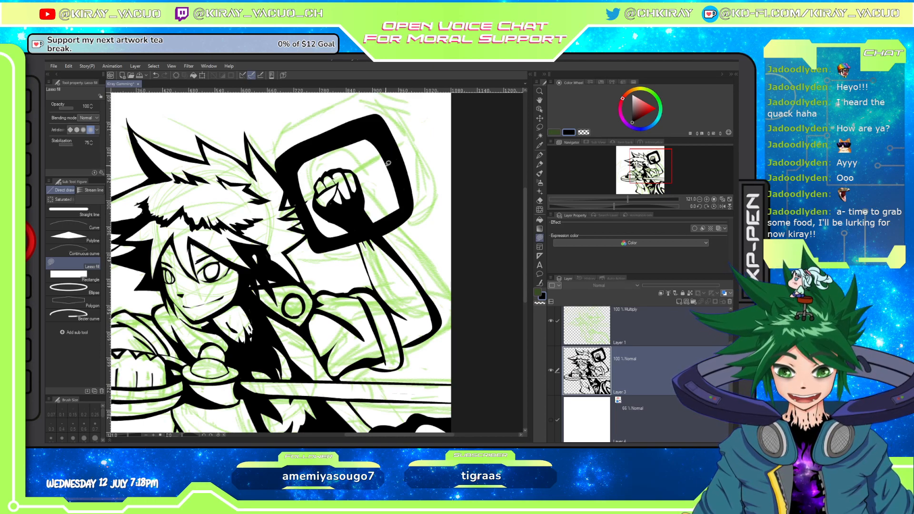
mouse_move(387, 161)
left_mouse_down()
mouse_move(393, 193)
mouse_move(383, 217)
mouse_move(394, 180)
mouse_move(397, 195)
mouse_move(383, 221)
mouse_move(406, 206)
mouse_move(400, 186)
left_mouse_up()
key("ctrl+z")
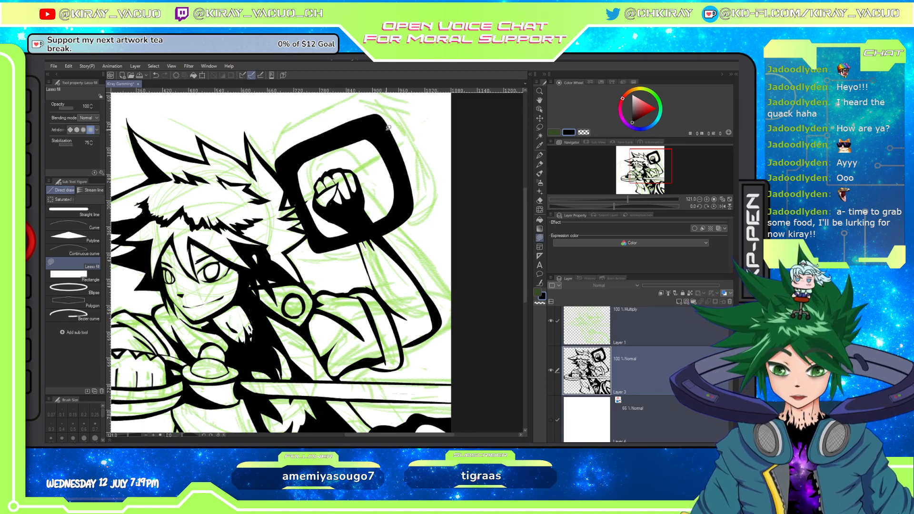
Extend the frame's right side outward with black Lasso Fill, squaring its outer corners, and even out the upper inner edge.
mouse_move(387, 127)
left_mouse_down()
mouse_move(420, 209)
mouse_move(383, 236)
left_mouse_up()
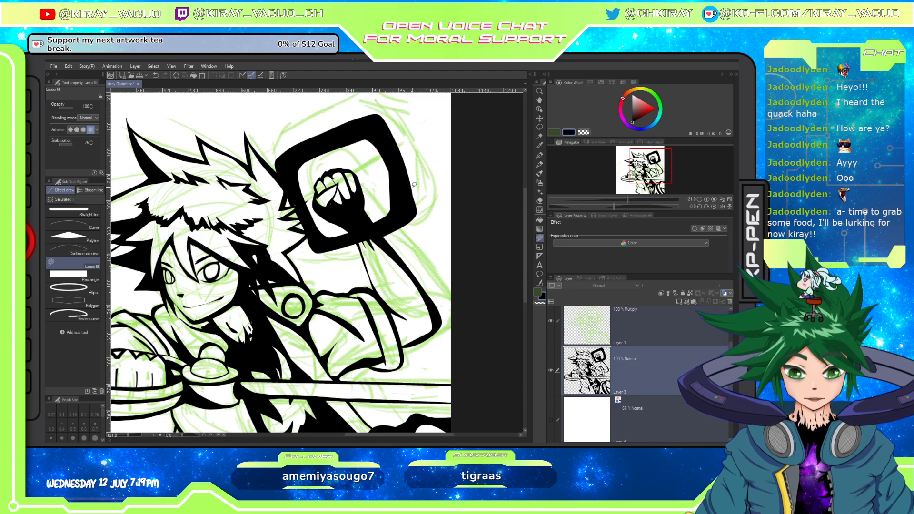
mouse_move(392, 133)
left_mouse_down()
mouse_move(420, 210)
mouse_move(383, 233)
mouse_move(406, 199)
mouse_move(390, 141)
mouse_move(419, 204)
mouse_move(413, 187)
left_mouse_up()
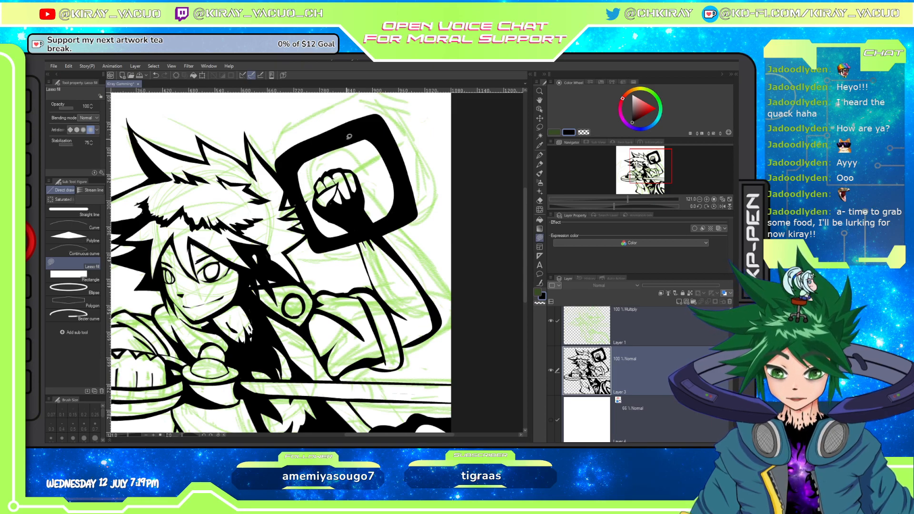
mouse_move(342, 144)
left_mouse_down()
mouse_move(384, 154)
mouse_move(395, 169)
mouse_move(342, 136)
left_mouse_up()
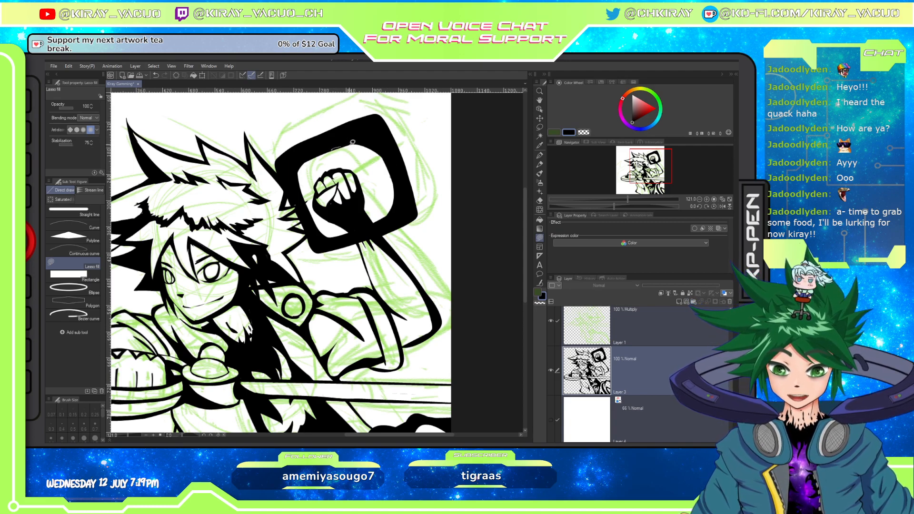
mouse_move(296, 172)
left_mouse_down()
mouse_move(379, 144)
mouse_move(335, 137)
left_mouse_up()
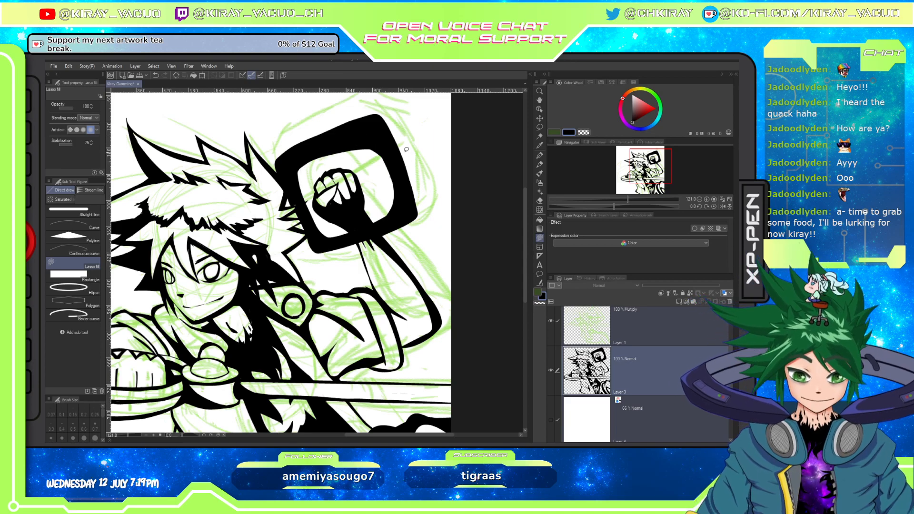
Shave the upper and right outer edges of the black frame around the fist with transparent Lasso Fill to round its corners.
left_click_drag(484, 238, 488, 271)
key("c")
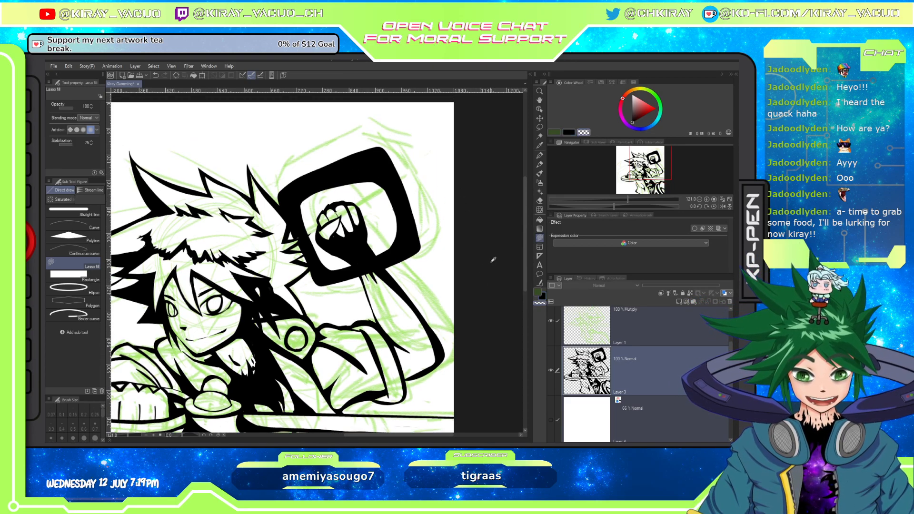
mouse_move(280, 190)
left_mouse_down()
mouse_move(362, 160)
mouse_move(416, 171)
mouse_move(422, 161)
mouse_move(368, 130)
mouse_move(274, 140)
left_mouse_up()
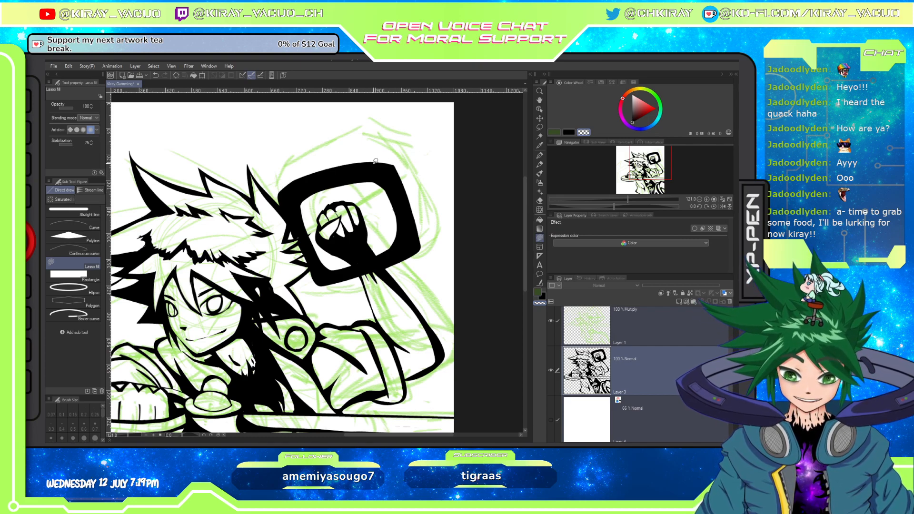
mouse_move(370, 159)
left_mouse_down()
mouse_move(431, 212)
mouse_move(385, 161)
mouse_move(419, 191)
mouse_move(383, 141)
mouse_move(369, 144)
mouse_move(424, 241)
mouse_move(421, 172)
mouse_move(390, 148)
left_mouse_up()
key("ctrl+z")
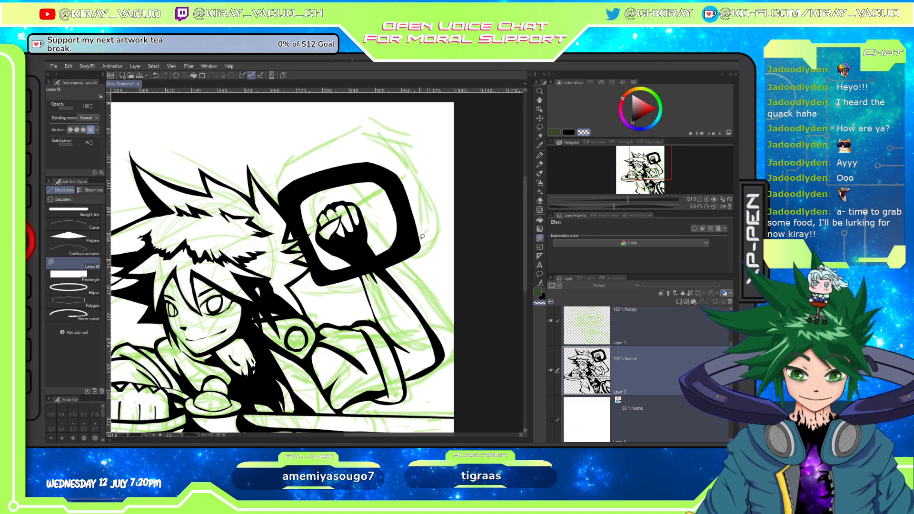
left_click_drag(413, 253, 402, 267)
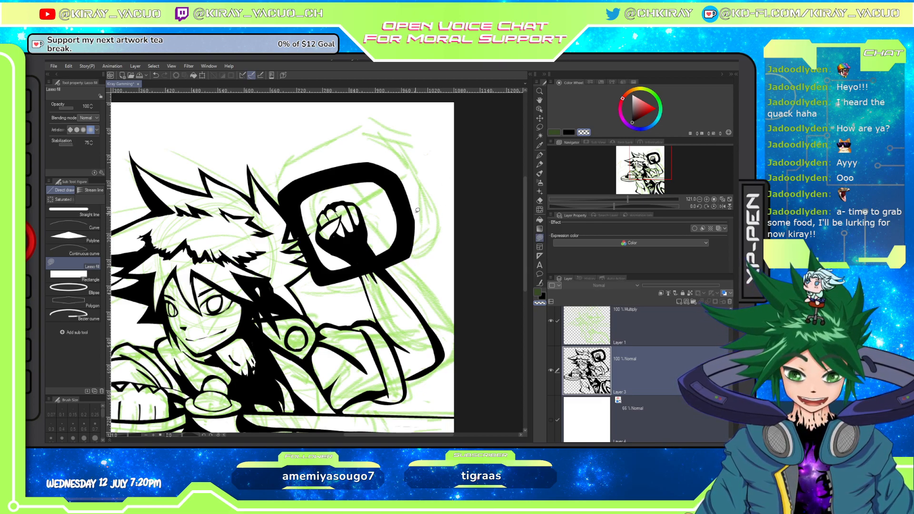
mouse_move(418, 210)
left_mouse_down()
mouse_move(404, 266)
mouse_move(418, 226)
mouse_move(396, 267)
mouse_move(415, 212)
left_mouse_up()
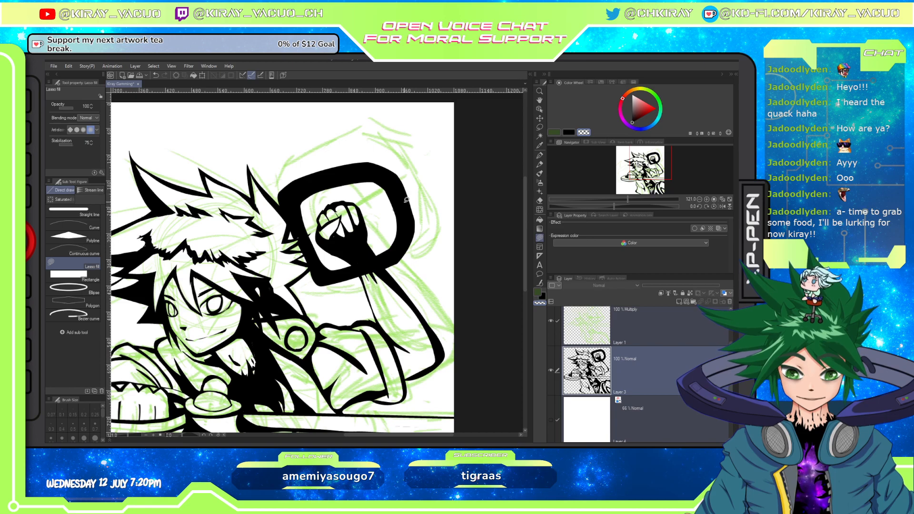
Add a small black tab on the frame's right outer edge and sharpen the frame's lower-left corner with Lasso Fill.
key("c")
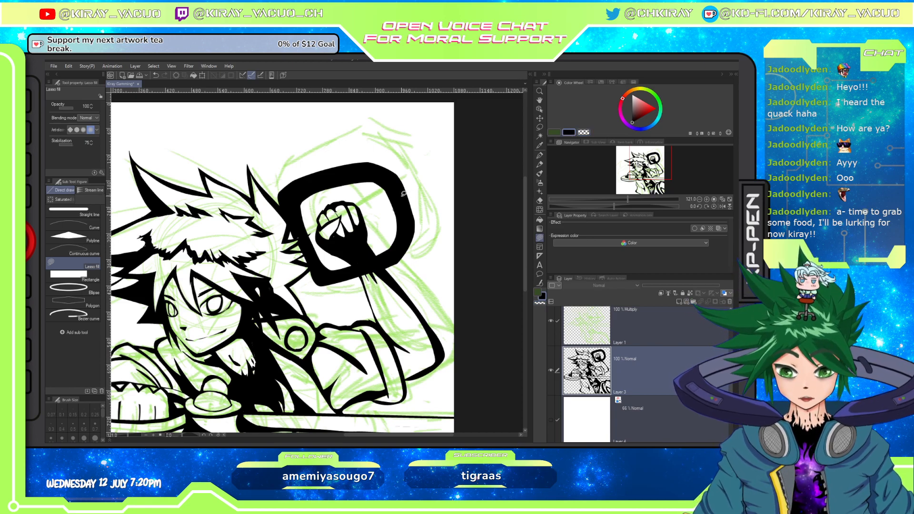
mouse_move(417, 190)
left_mouse_down()
mouse_move(400, 204)
mouse_move(422, 205)
mouse_move(410, 206)
mouse_move(421, 206)
mouse_move(414, 228)
mouse_move(417, 209)
left_mouse_up()
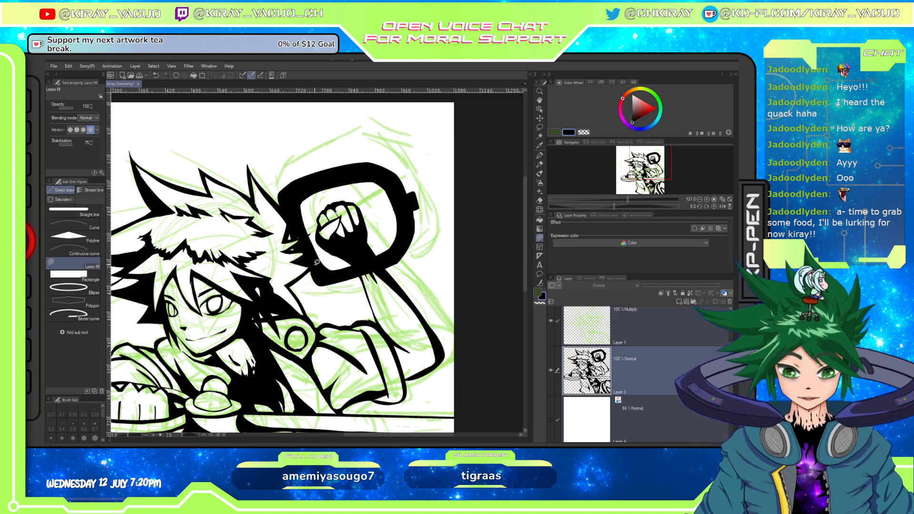
mouse_move(309, 274)
left_mouse_down()
mouse_move(305, 287)
mouse_move(334, 282)
mouse_move(329, 273)
left_mouse_up()
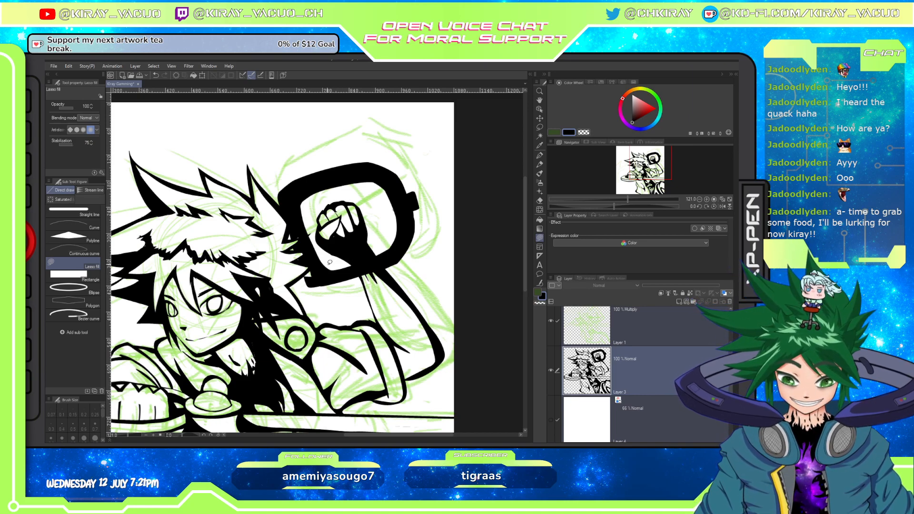
mouse_move(323, 263)
left_mouse_down()
mouse_move(373, 254)
mouse_move(402, 236)
mouse_move(363, 267)
mouse_move(312, 267)
left_mouse_up()
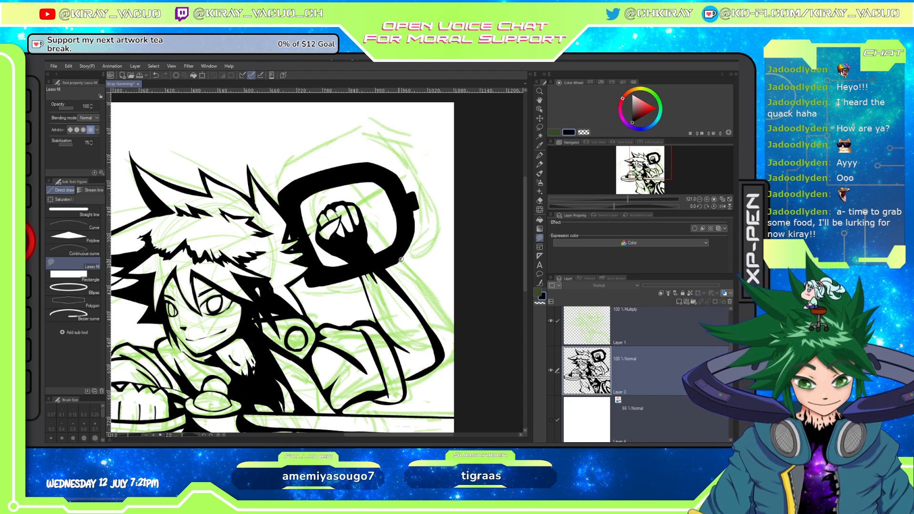
mouse_move(396, 263)
left_mouse_down()
mouse_move(417, 236)
mouse_move(412, 205)
mouse_move(402, 243)
mouse_move(392, 241)
mouse_move(435, 215)
mouse_move(439, 257)
mouse_move(350, 303)
left_mouse_up()
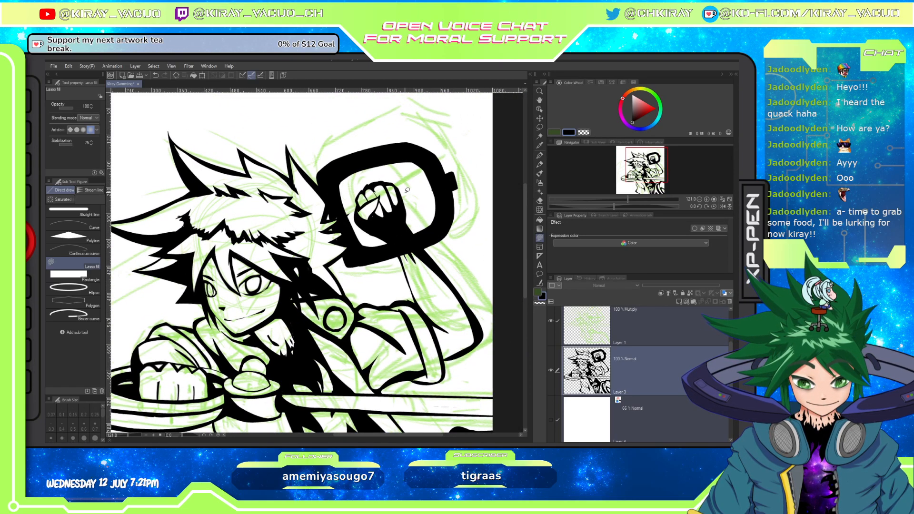
Draw a black handle bar through the fist and across the frame, ending in a small ringed tip on the right.
mouse_move(360, 204)
left_mouse_down()
mouse_move(352, 218)
mouse_move(342, 210)
left_mouse_up()
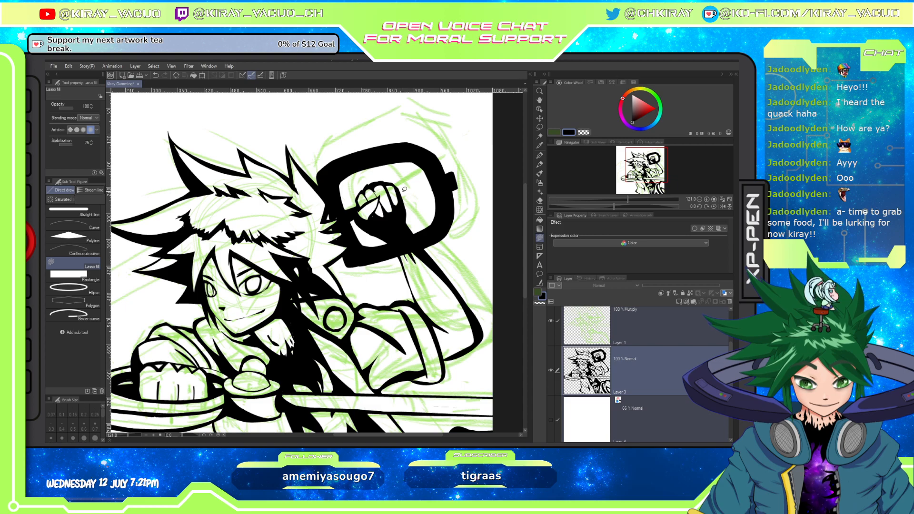
mouse_move(399, 190)
left_mouse_down()
mouse_move(439, 182)
mouse_move(405, 200)
mouse_move(400, 189)
mouse_move(410, 200)
mouse_move(442, 179)
mouse_move(408, 199)
left_mouse_up()
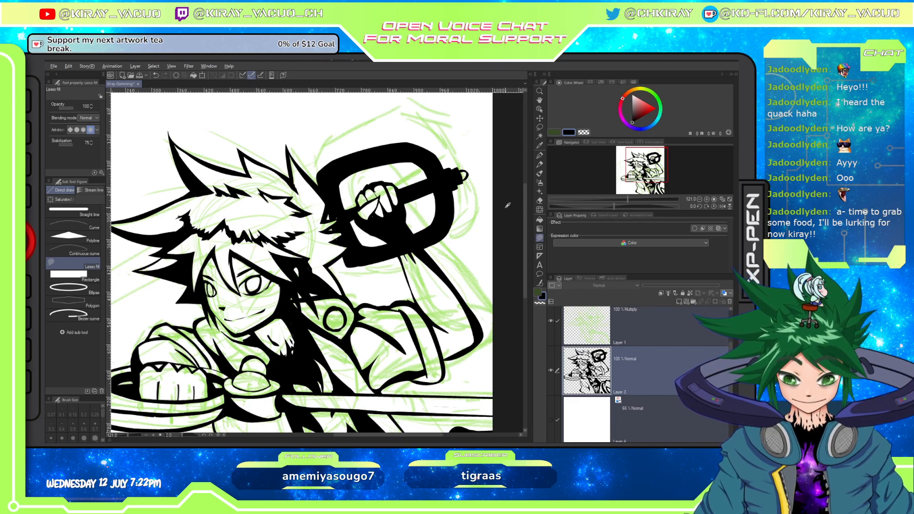
Trim the frame's left and upper outer edges with transparent Lasso Fill.
key("c")
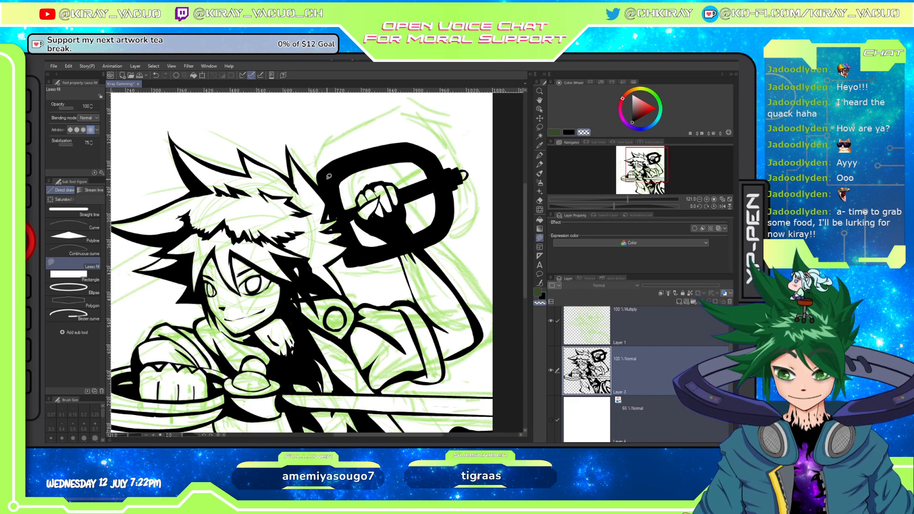
mouse_move(350, 260)
left_mouse_down()
mouse_move(364, 269)
mouse_move(340, 258)
left_mouse_up()
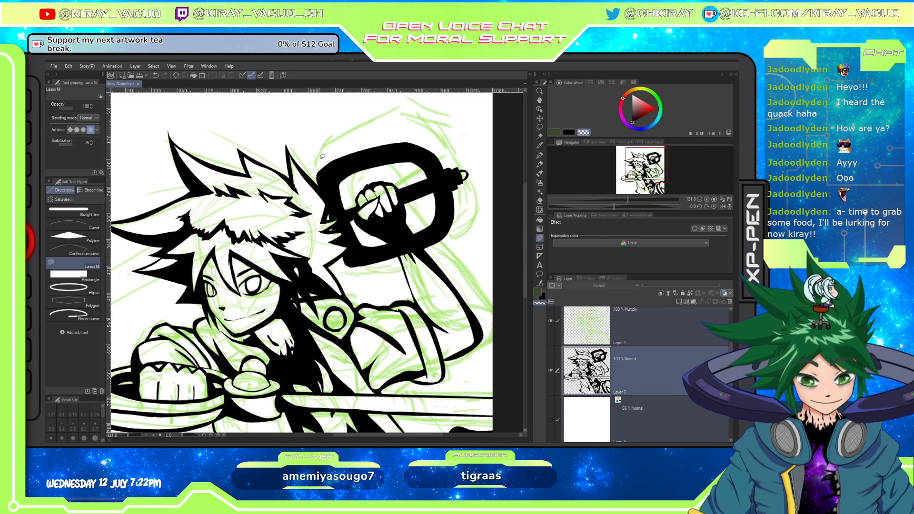
mouse_move(315, 171)
left_mouse_down()
mouse_move(428, 137)
mouse_move(336, 155)
left_mouse_up()
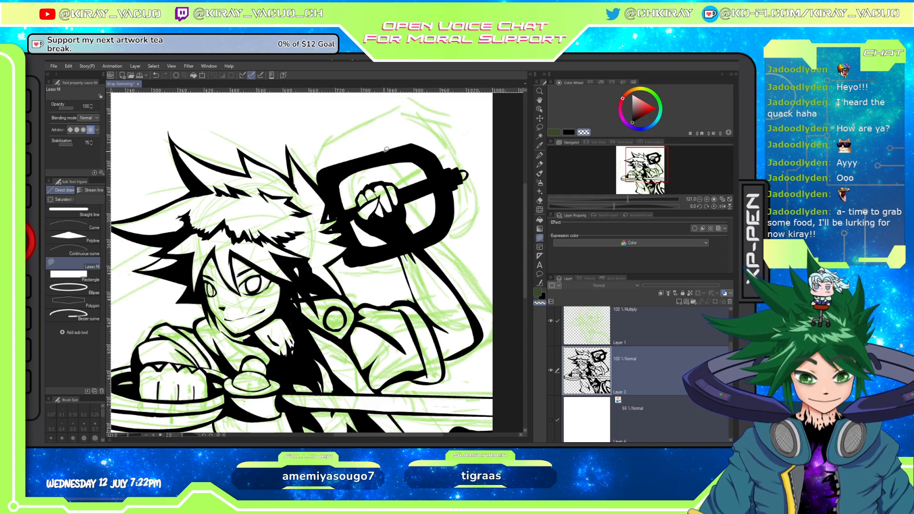
left_click_drag(383, 147, 444, 142)
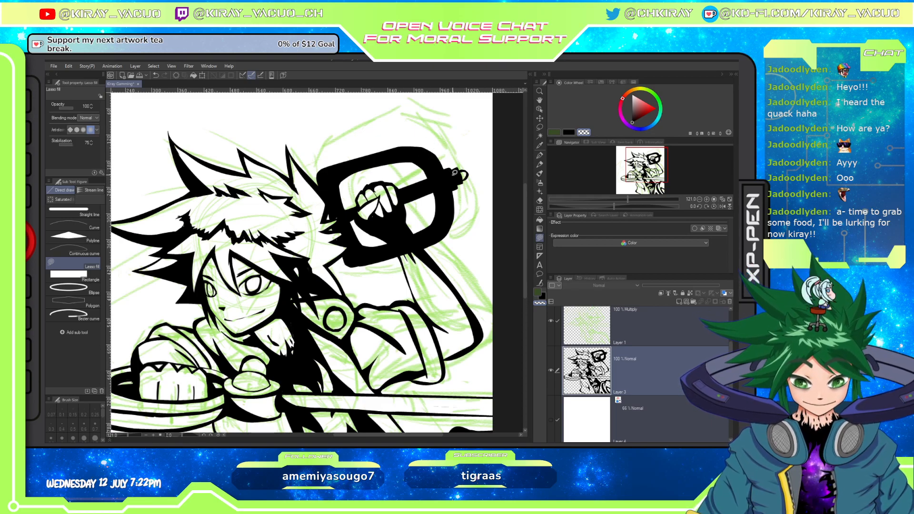
Draw a curved black blade shape above the frame with Lasso Fill, running from beside the hair to the canvas's right edge.
key("c")
mouse_move(319, 172)
left_mouse_down()
mouse_move(330, 156)
mouse_move(383, 131)
mouse_move(496, 120)
mouse_move(317, 165)
left_mouse_up()
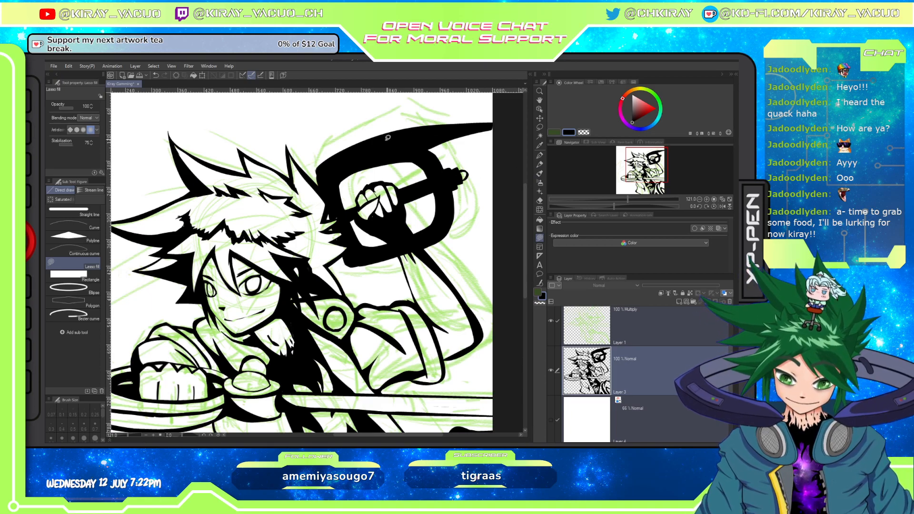
mouse_move(408, 132)
left_mouse_down()
mouse_move(307, 168)
mouse_move(320, 185)
left_mouse_up()
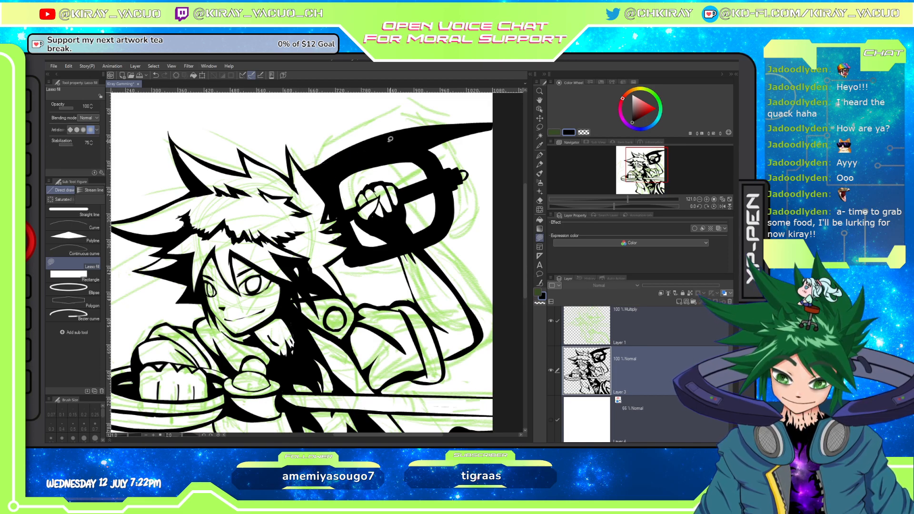
mouse_move(346, 150)
left_mouse_down()
mouse_move(343, 165)
mouse_move(315, 160)
mouse_move(381, 138)
left_mouse_up()
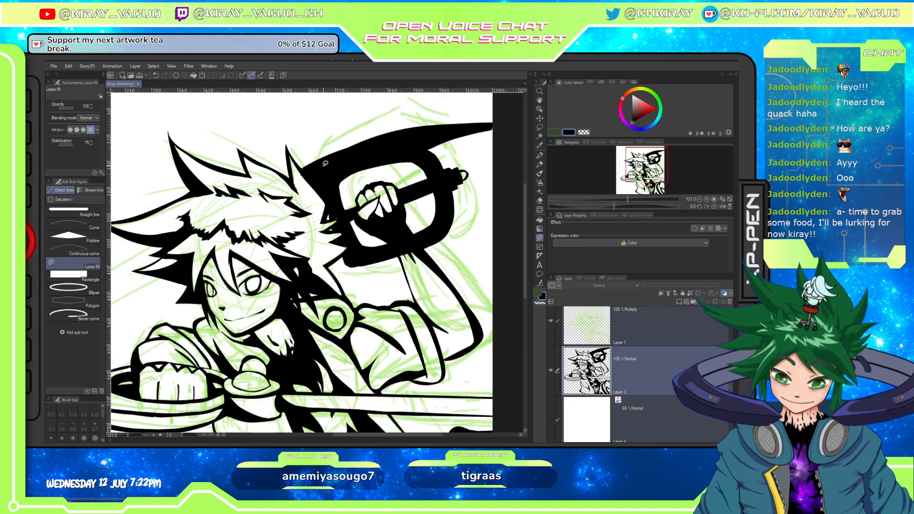
left_click_drag(325, 164, 379, 134)
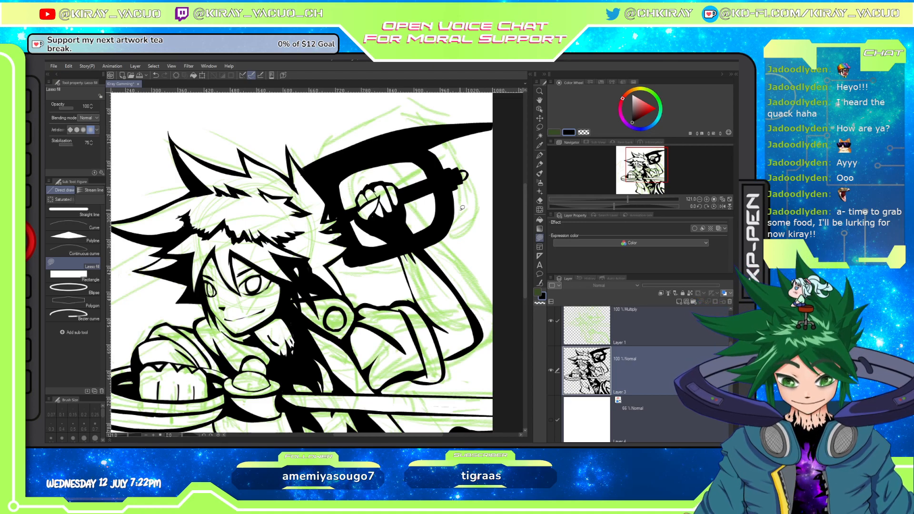
Ink the long sword blade emerging behind the hair toward the canvas's left edge with Lasso Fill.
left_click_drag(402, 274, 505, 247)
mouse_move(245, 217)
left_mouse_down()
mouse_move(333, 219)
mouse_move(155, 311)
mouse_move(358, 216)
left_mouse_up()
left_click_drag(397, 194, 328, 217)
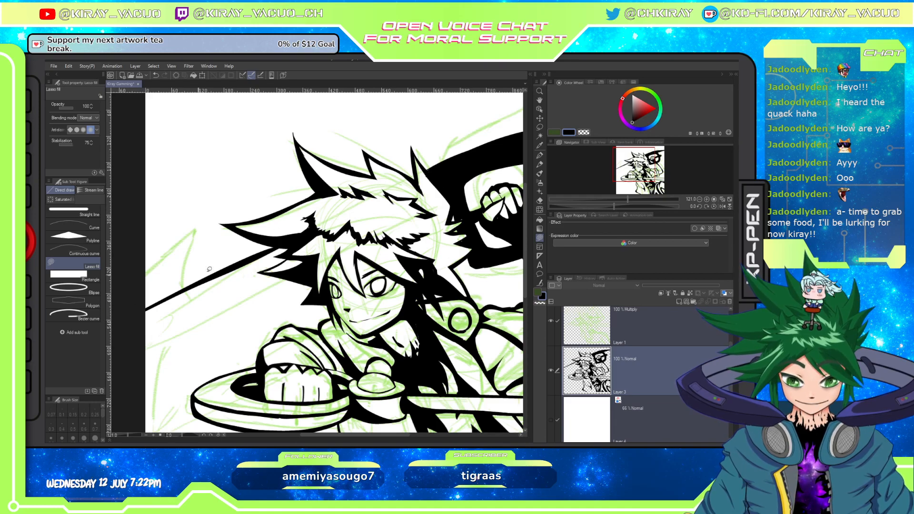
left_click_drag(210, 269, 301, 216)
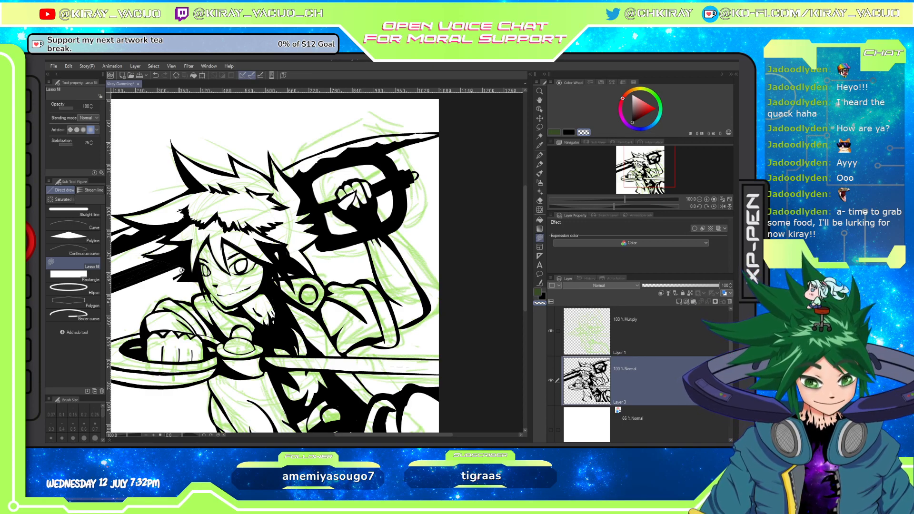
mouse_move(185, 268)
left_mouse_down()
mouse_move(170, 280)
mouse_move(215, 283)
mouse_move(260, 271)
left_mouse_up()
mouse_move(341, 248)
left_mouse_down()
mouse_move(354, 259)
mouse_move(348, 271)
mouse_move(361, 275)
mouse_move(340, 257)
left_mouse_up()
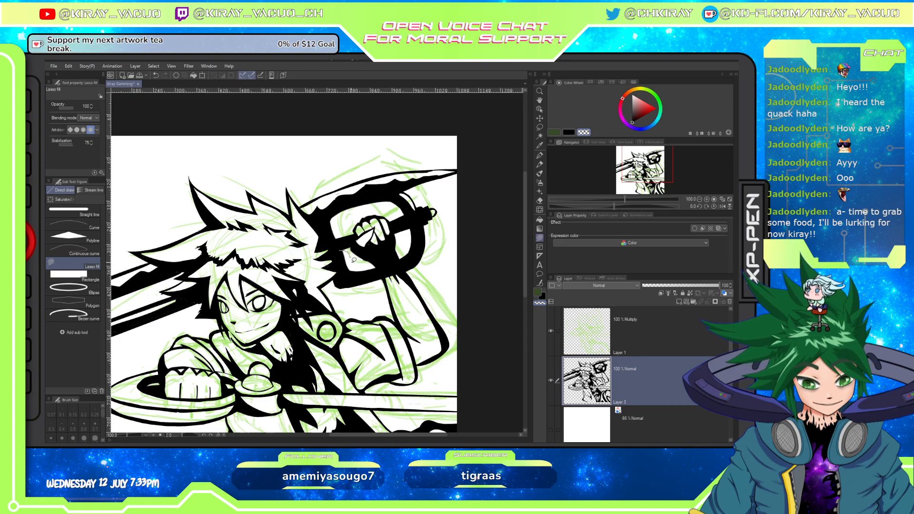
Warp the dark clothing folds in the canvas's lower-right corner with Liquify, using the second deformation mode and brush size 100.
left_click(339, 256, "alt")
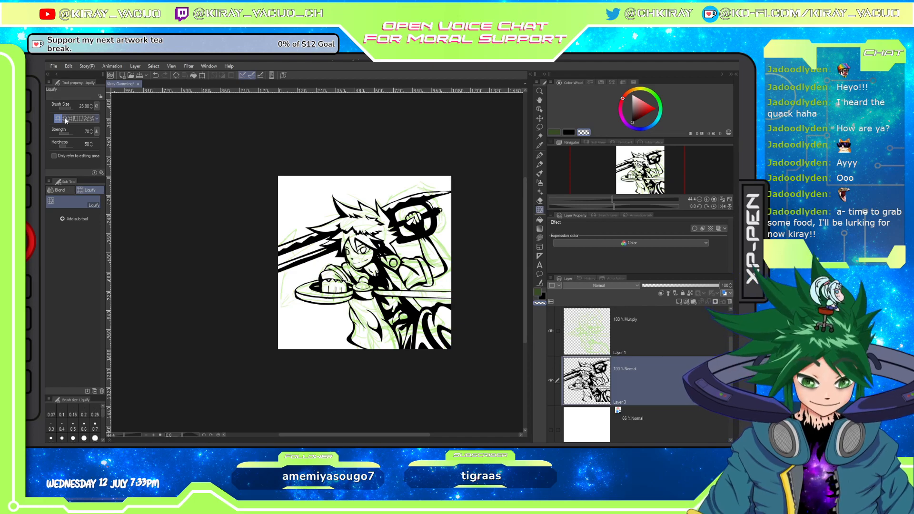
left_click(63, 119)
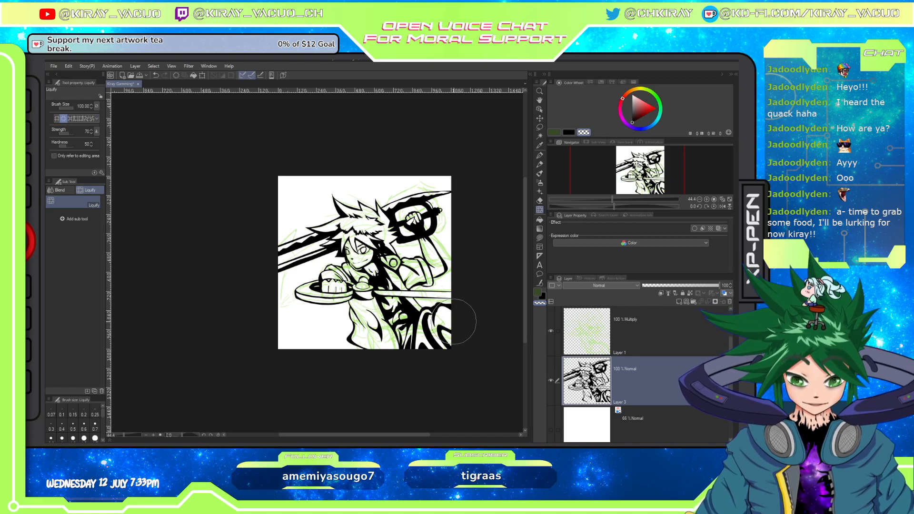
mouse_move(454, 322)
left_mouse_down()
mouse_move(453, 337)
mouse_move(439, 329)
mouse_move(433, 346)
mouse_move(411, 341)
left_mouse_up()
mouse_move(412, 341)
left_mouse_down()
mouse_move(420, 347)
mouse_move(413, 339)
mouse_move(440, 330)
mouse_move(423, 342)
mouse_move(428, 357)
mouse_move(455, 349)
left_mouse_up()
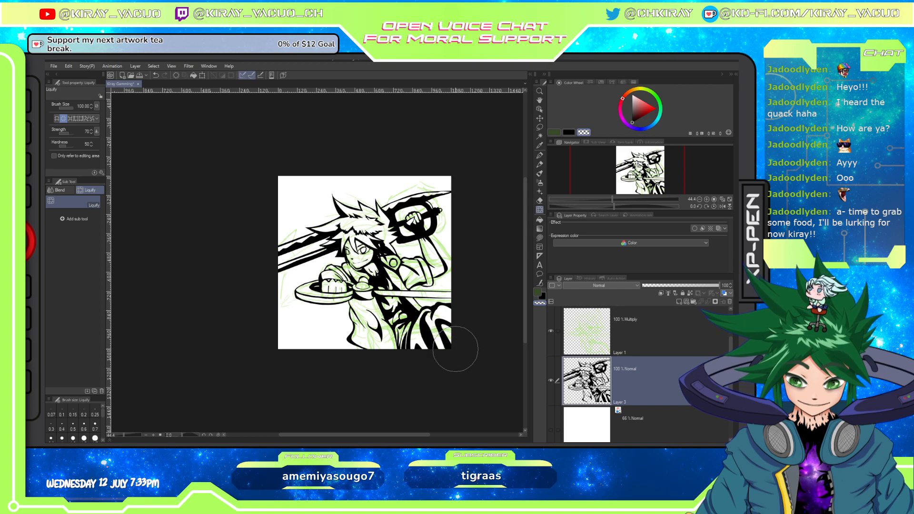
Trim the black clothing folds along the lower-right edge of the canvas with transparent Lasso Fill.
scroll(434, 302, "down", 2)
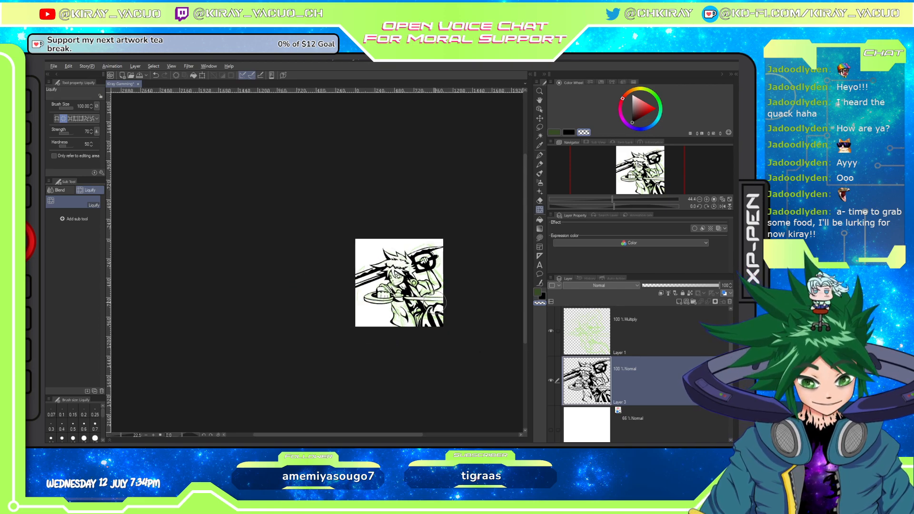
scroll(435, 302, "up", 4)
scroll(438, 360, "down", 1)
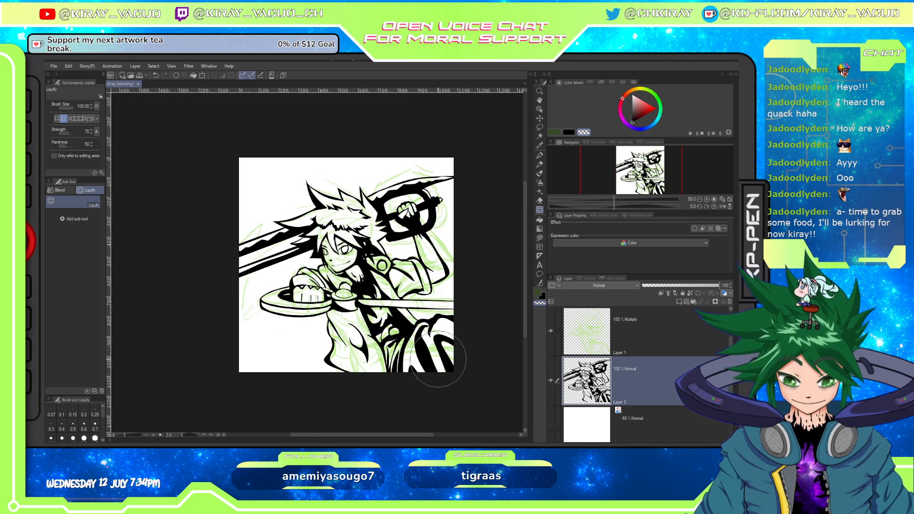
key("u")
mouse_move(473, 366)
left_mouse_down()
mouse_move(450, 334)
mouse_move(475, 354)
mouse_move(451, 345)
mouse_move(450, 354)
mouse_move(460, 339)
mouse_move(449, 352)
mouse_move(441, 346)
mouse_move(471, 343)
left_mouse_up()
key("c")
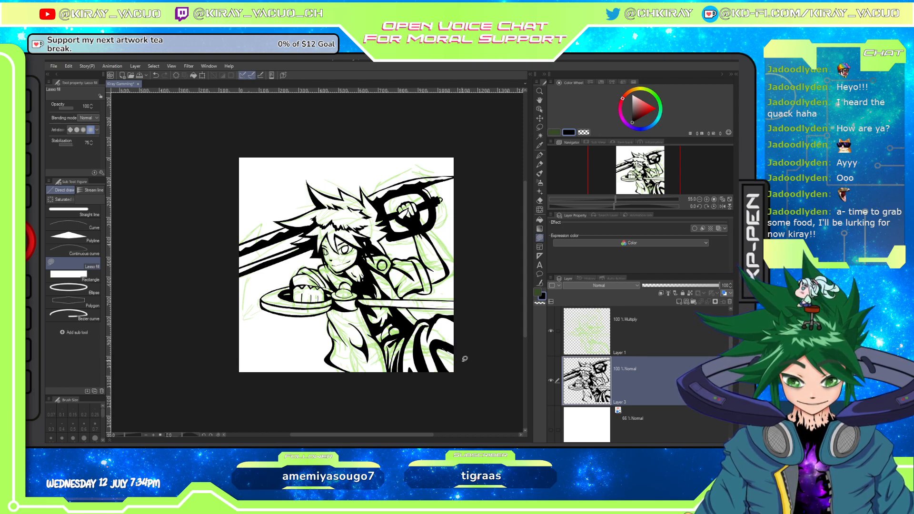
Refine the lower-right clothing folds with Liquify at brush size 50 and black Lasso Fill near the canvas's lower edge.
scroll(492, 375, "up", 5)
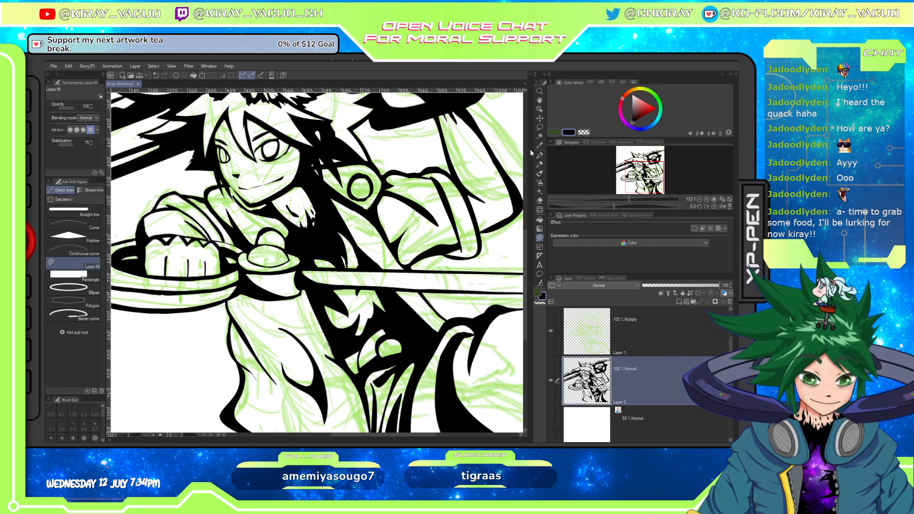
left_click(540, 210)
scroll(408, 402, "down", 5)
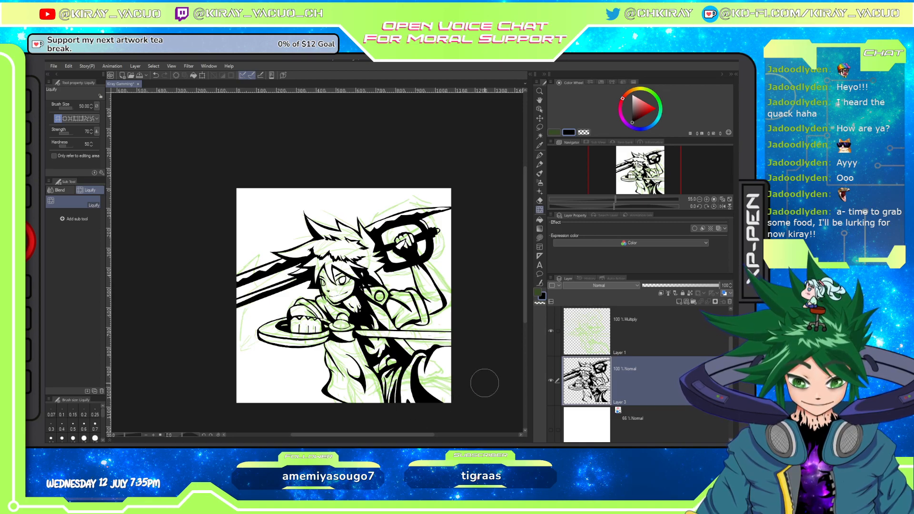
scroll(501, 380, "down", 2)
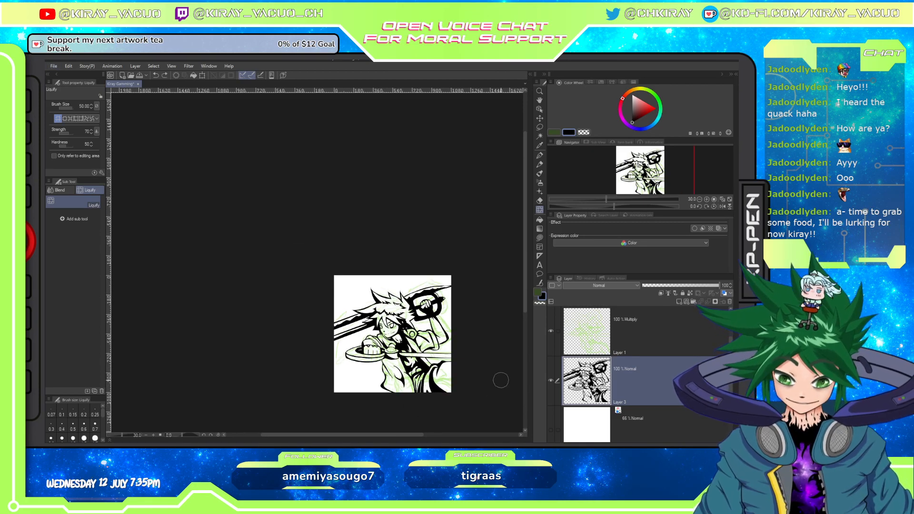
scroll(433, 392, "up", 2)
key("u")
mouse_move(441, 382)
left_mouse_down()
mouse_move(460, 399)
mouse_move(490, 401)
mouse_move(444, 390)
left_mouse_up()
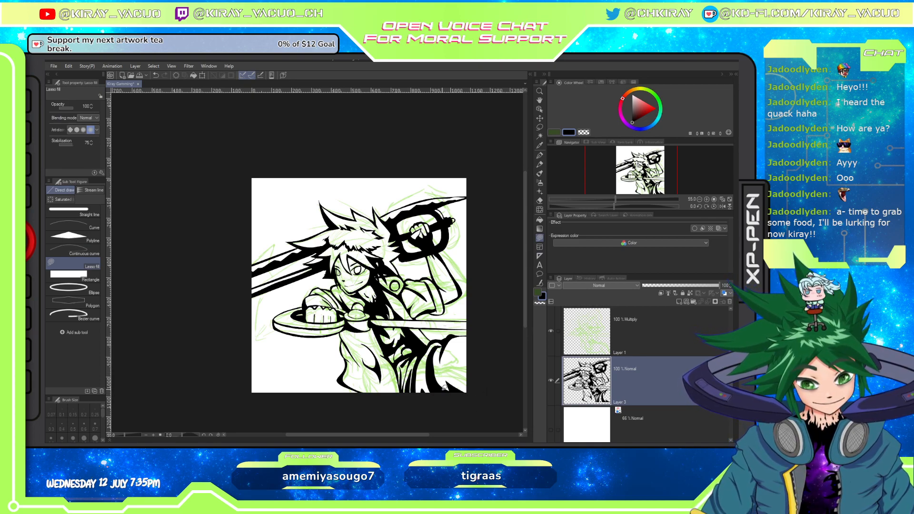
Hide the green sketch layer to check the clean line art around the hair and face.
scroll(441, 367, "up", 1)
left_click(551, 330)
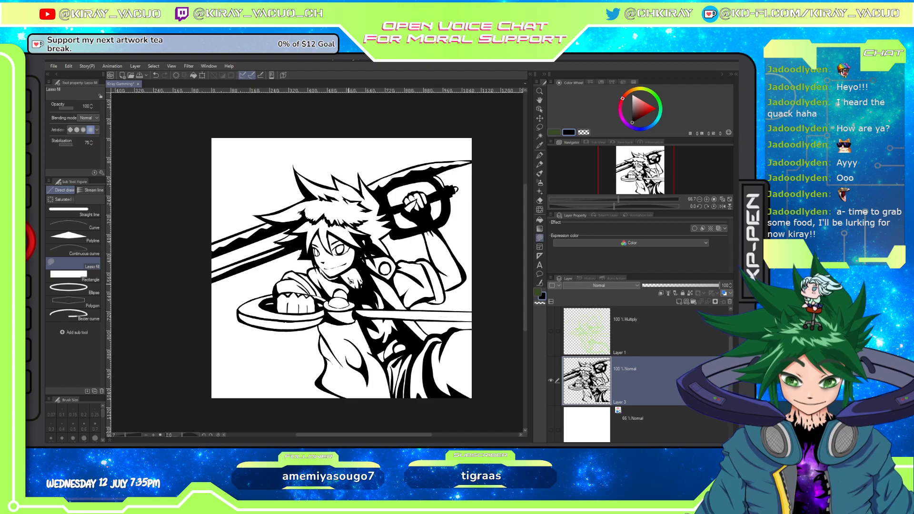
scroll(351, 281, "up", 1)
scroll(267, 159, "up", 3)
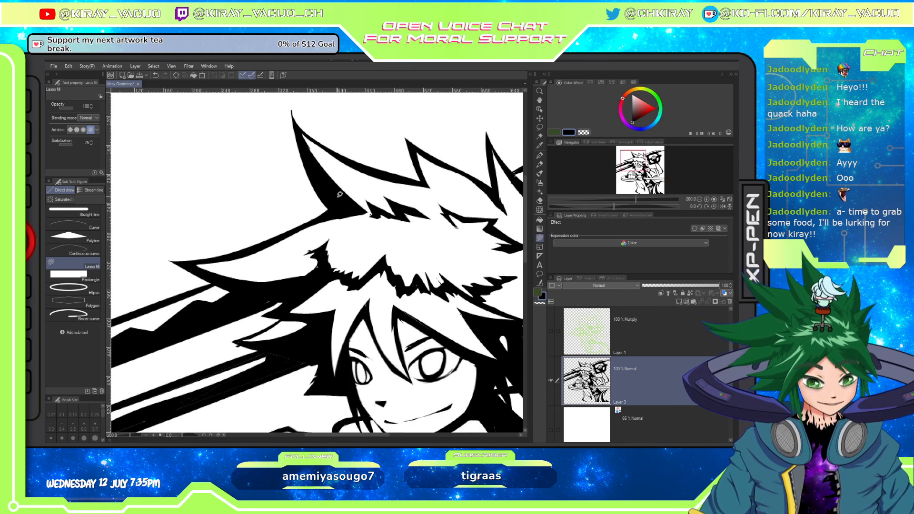
Refine the upper-left hair spikes with black Lasso Fill, and thin the long left spike's upper outline with transparent fill.
mouse_move(340, 198)
left_mouse_down()
mouse_move(276, 191)
mouse_move(329, 214)
mouse_move(350, 210)
left_mouse_up()
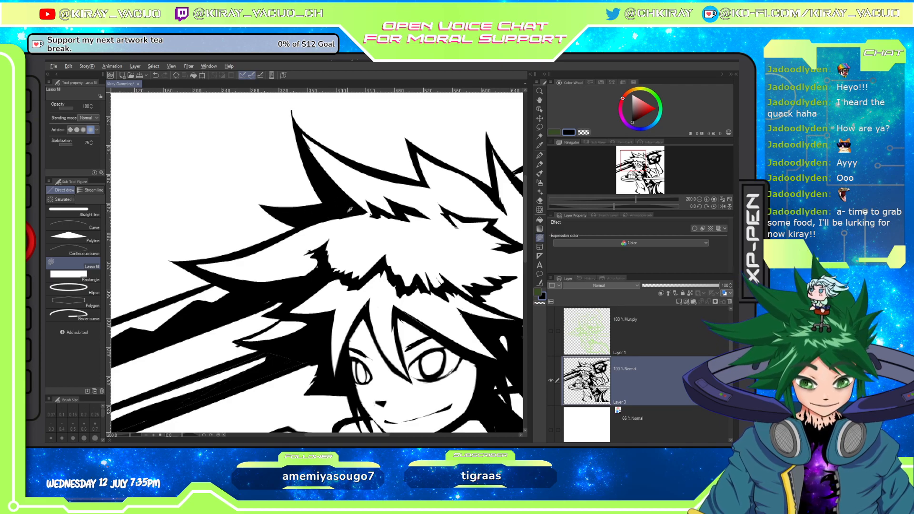
mouse_move(335, 214)
left_mouse_down()
mouse_move(268, 248)
mouse_move(357, 204)
left_mouse_up()
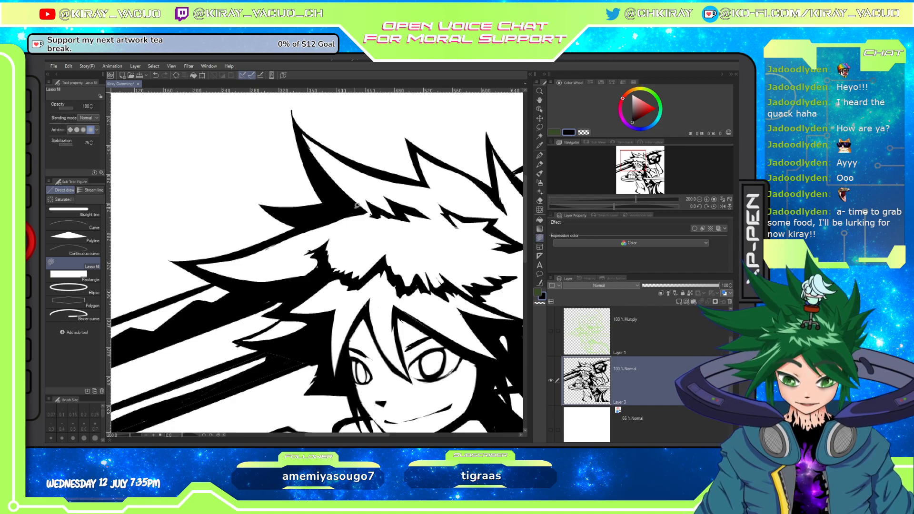
left_click_drag(277, 242, 359, 211)
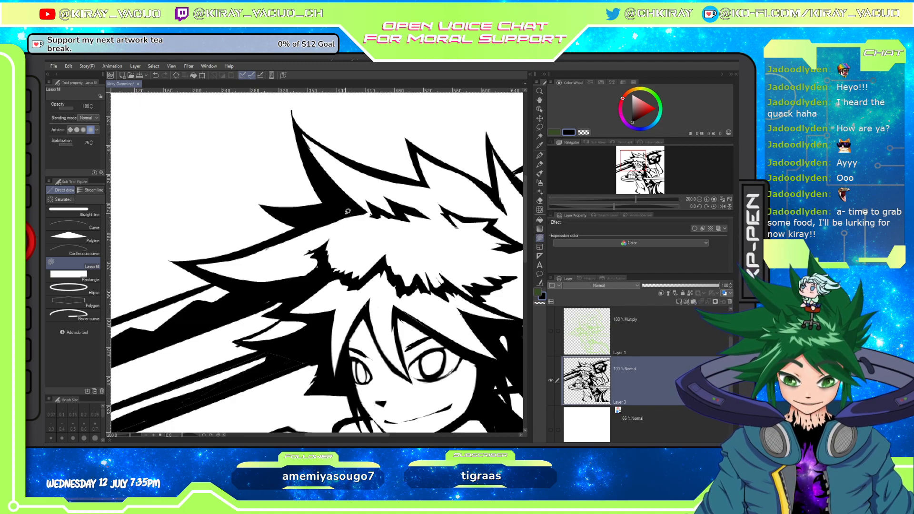
key("c")
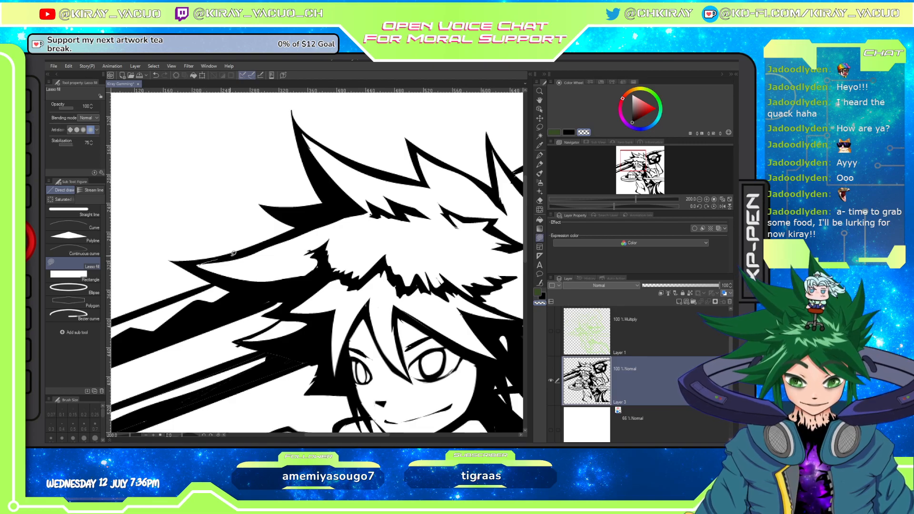
mouse_move(199, 263)
left_mouse_down()
mouse_move(365, 205)
mouse_move(370, 215)
left_mouse_up()
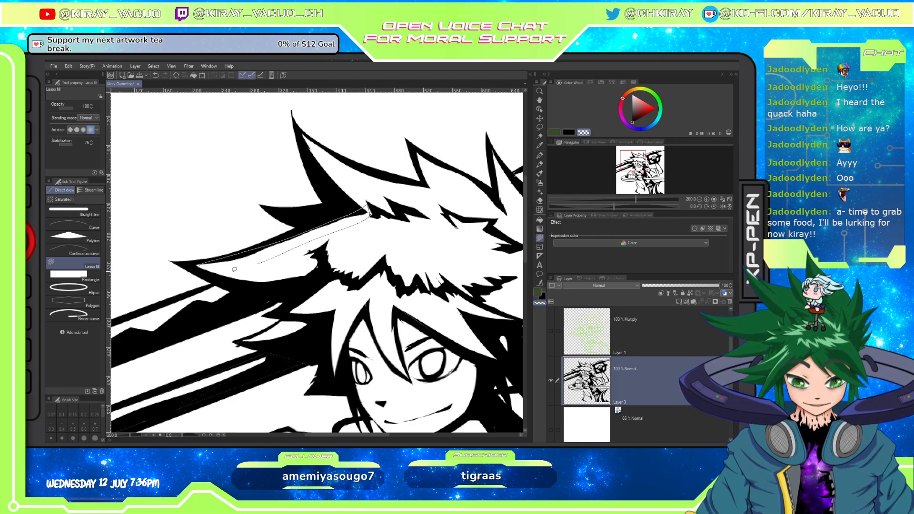
Touch up the outline and dark underside of the long left hair spike with black Lasso Fill.
key("ctrl+minus")
left_click(234, 310, "alt")
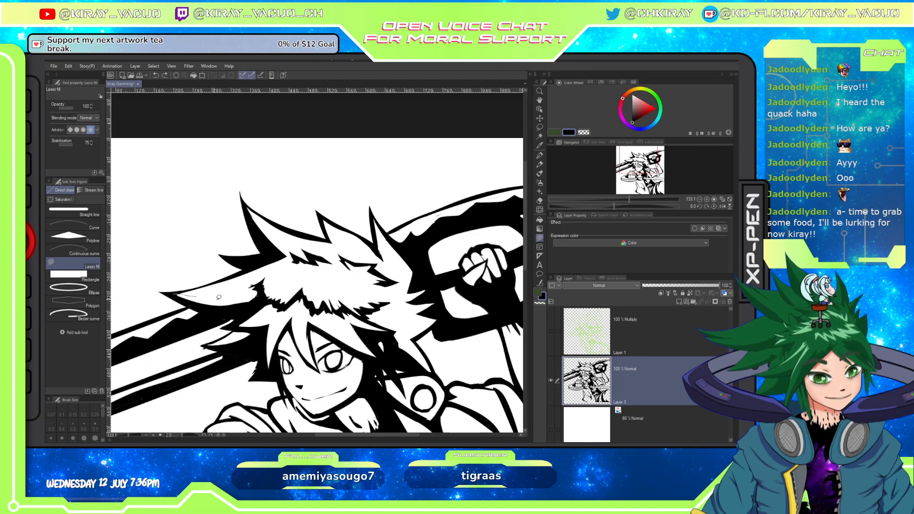
mouse_move(219, 297)
left_mouse_down()
mouse_move(262, 299)
mouse_move(248, 305)
mouse_move(258, 283)
mouse_move(249, 288)
mouse_move(261, 297)
mouse_move(208, 300)
mouse_move(254, 295)
left_mouse_up()
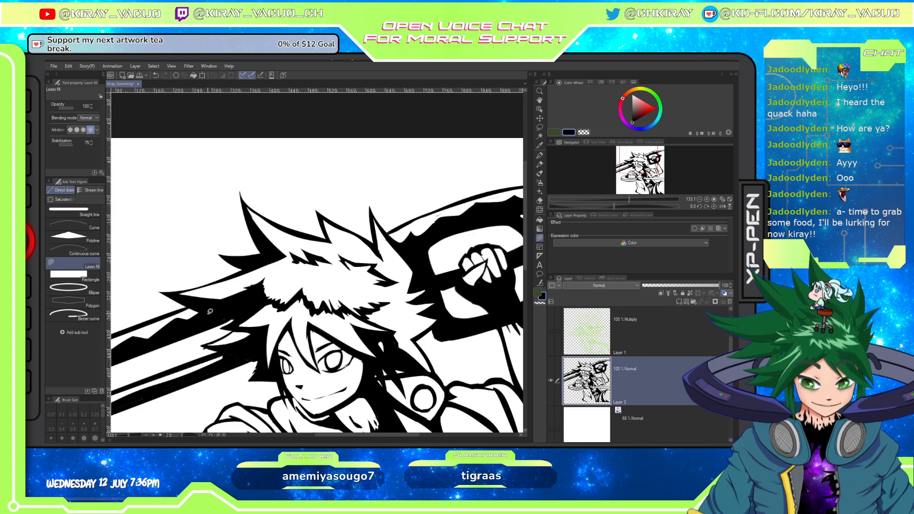
mouse_move(210, 312)
left_mouse_down()
mouse_move(245, 318)
mouse_move(246, 299)
mouse_move(209, 309)
mouse_move(247, 305)
left_mouse_up()
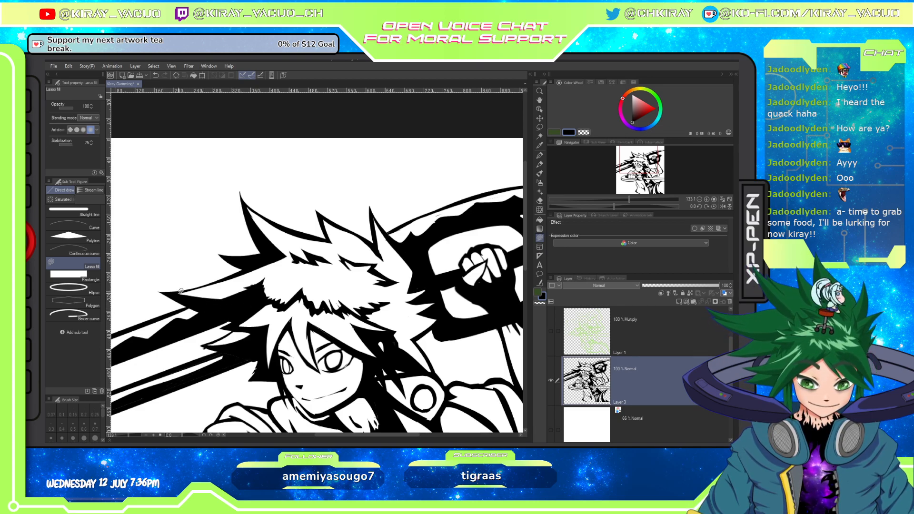
mouse_move(181, 293)
left_mouse_down()
mouse_move(227, 292)
mouse_move(224, 303)
left_mouse_up()
Trim the black hair spikes at the back of the head beside the sword guard with transparent Lasso Fill.
scroll(256, 349, "down", 12)
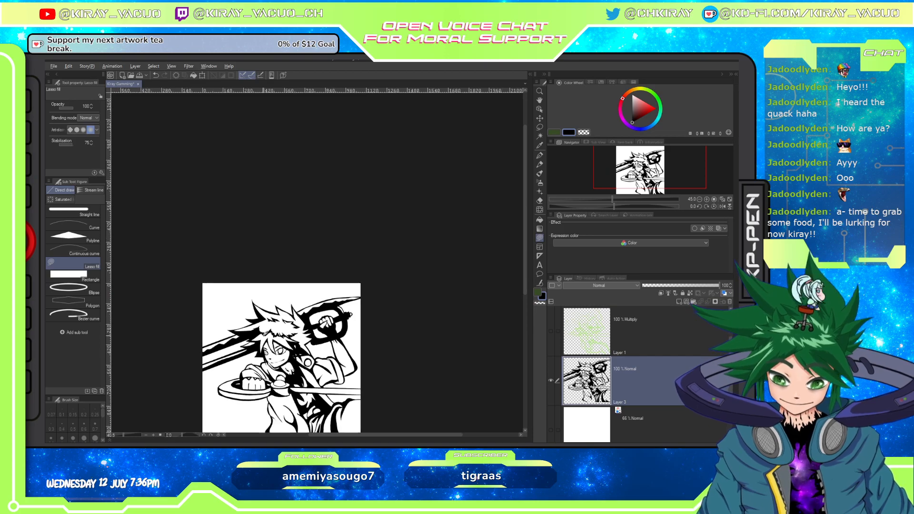
scroll(283, 341, "up", 2)
scroll(319, 328, "up", 8)
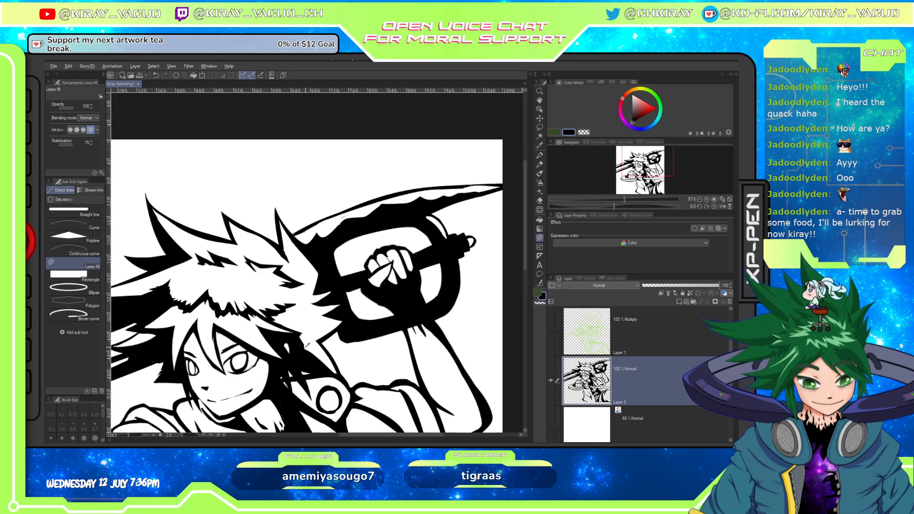
scroll(319, 327, "down", 1)
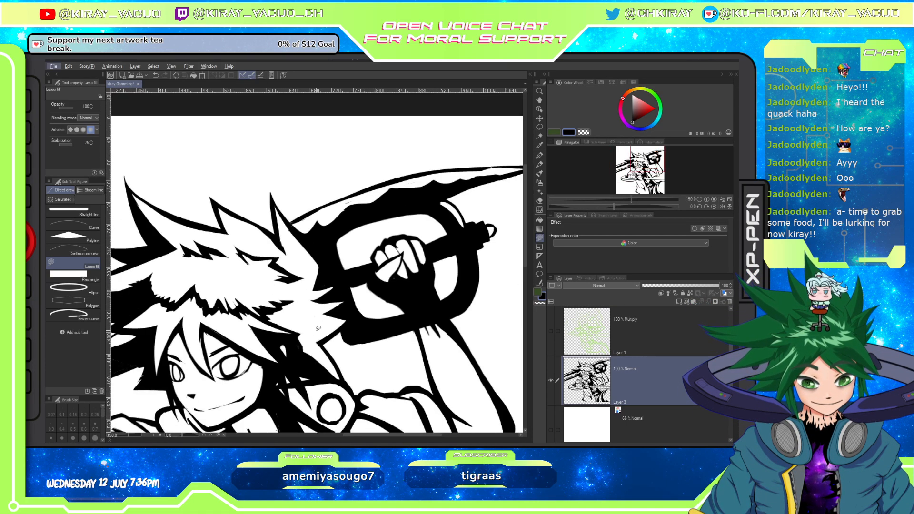
key("c")
mouse_move(343, 300)
left_mouse_down()
mouse_move(309, 298)
mouse_move(334, 300)
left_mouse_up()
key("c")
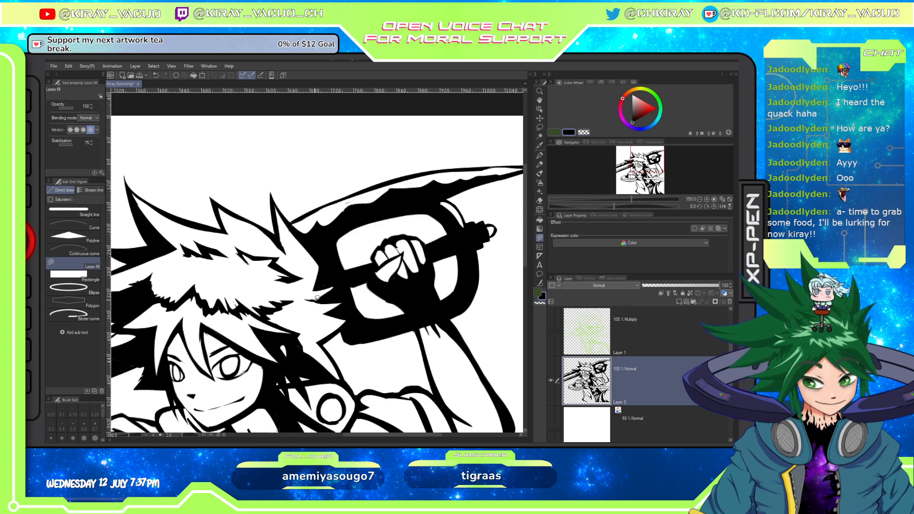
key("c")
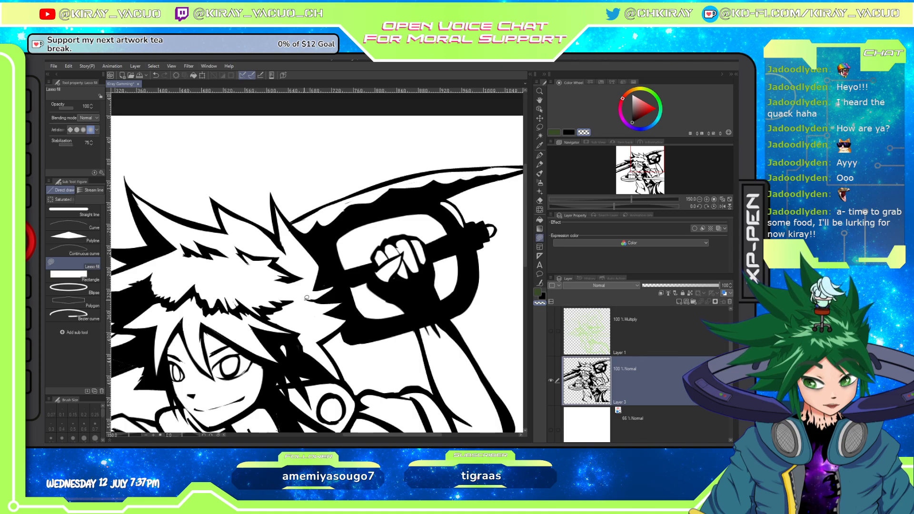
mouse_move(325, 292)
left_mouse_down()
mouse_move(313, 292)
mouse_move(333, 301)
mouse_move(311, 302)
left_mouse_up()
mouse_move(354, 283)
left_mouse_down()
mouse_move(317, 228)
mouse_move(243, 224)
mouse_move(343, 274)
left_mouse_up()
Cut a clean edge beside the small dome under the chin with transparent Lasso Fill.
scroll(349, 280, "down", 5)
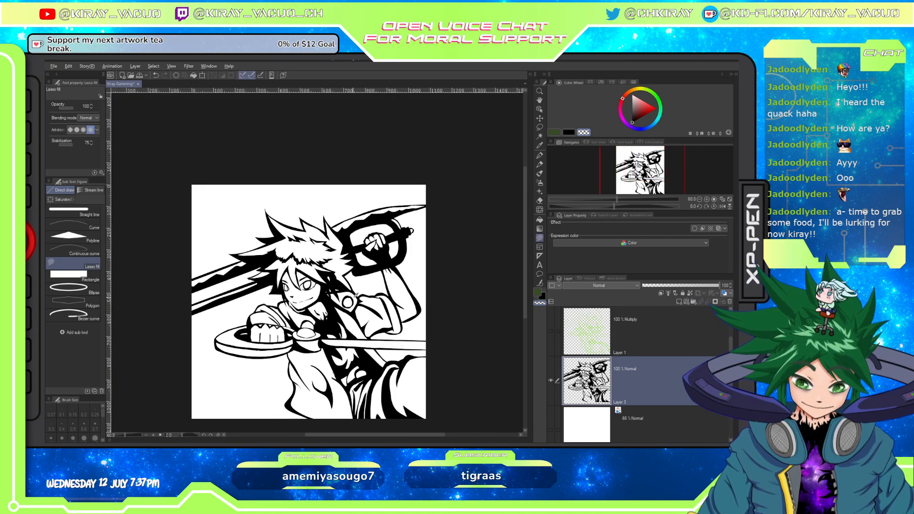
scroll(355, 314, "down", 3)
scroll(344, 332, "up", 3)
scroll(345, 332, "up", 1)
scroll(320, 323, "up", 4)
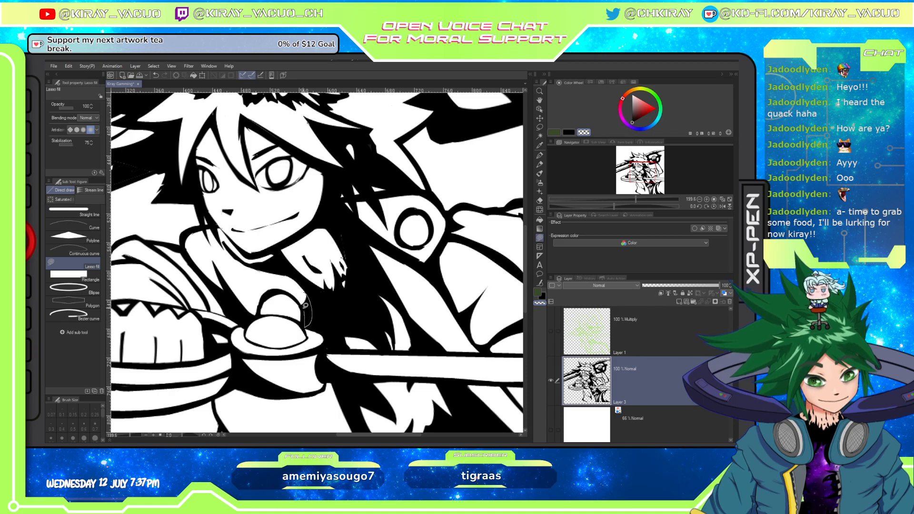
mouse_move(305, 306)
left_mouse_down()
mouse_move(301, 298)
mouse_move(309, 304)
left_mouse_up()
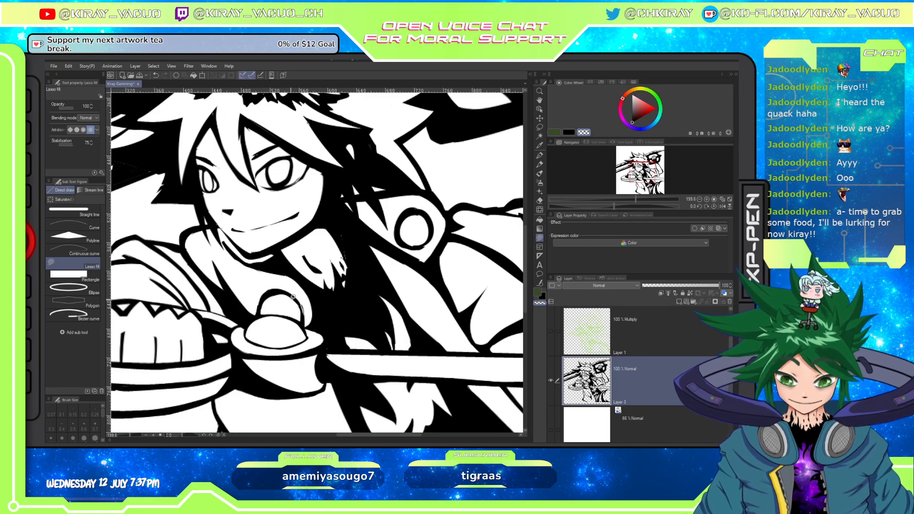
Refine the ring on the character's shoulder piece with transparent and black Lasso Fill.
mouse_move(421, 218)
left_mouse_down()
mouse_move(401, 230)
mouse_move(419, 245)
mouse_move(430, 236)
mouse_move(422, 217)
left_mouse_up()
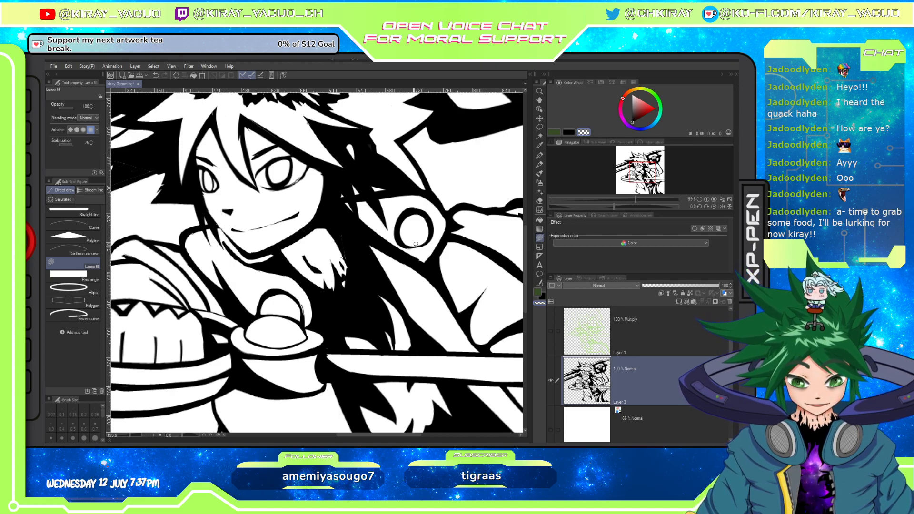
key("c")
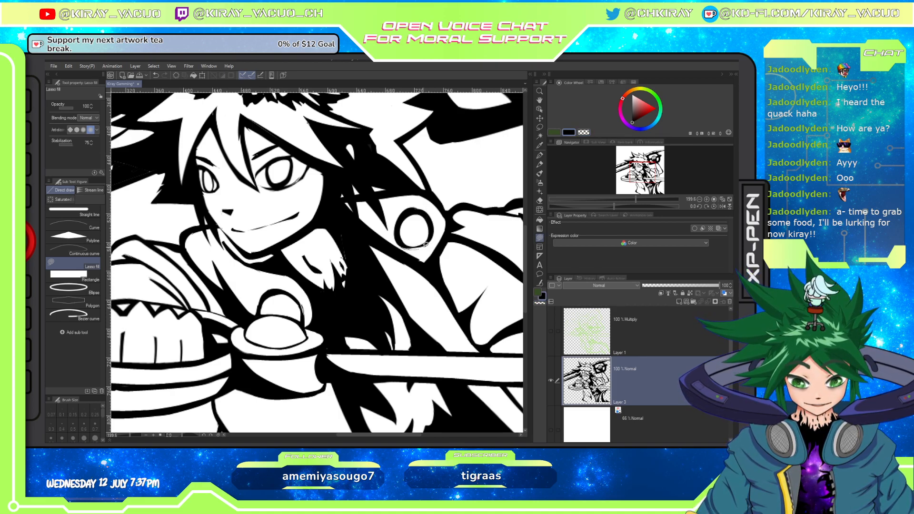
left_click_drag(420, 245, 403, 241)
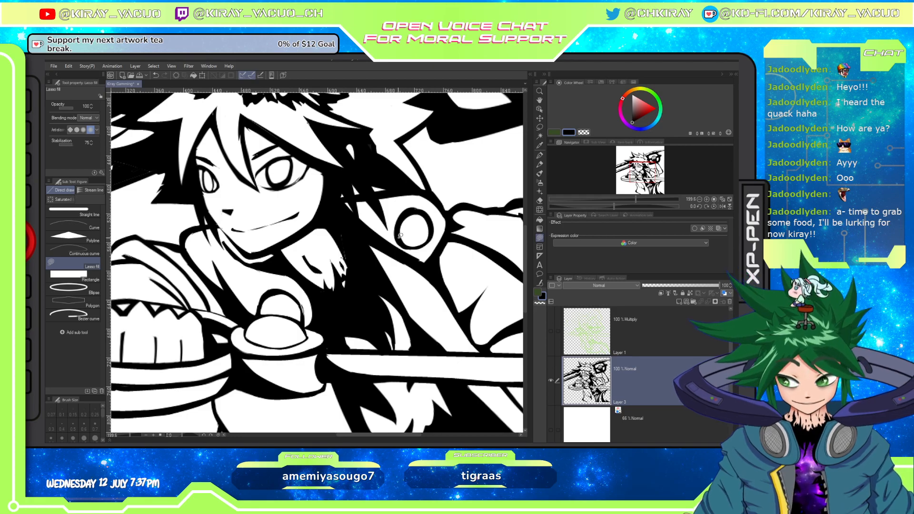
Reshape the jagged white tuft below the chin with transparent and black Lasso Fill.
scroll(400, 235, "down", 5)
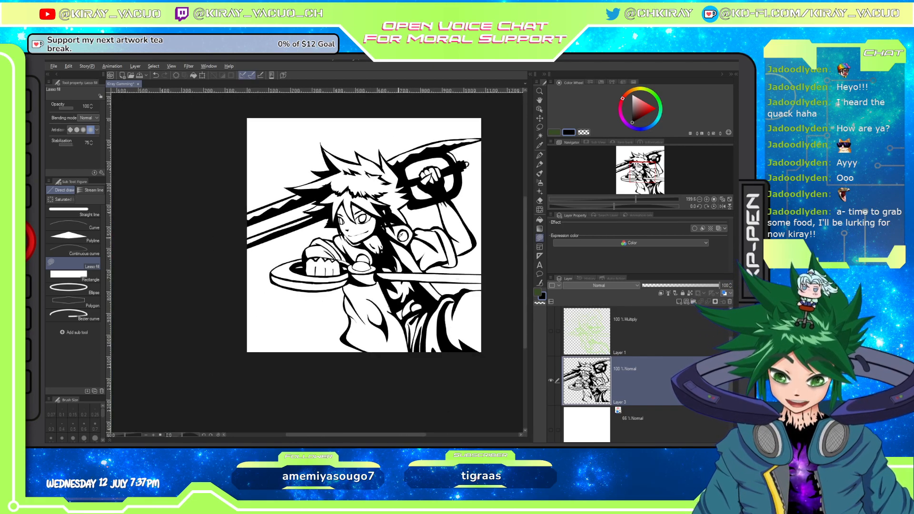
scroll(382, 234, "up", 1)
scroll(382, 233, "up", 3)
mouse_move(342, 247)
left_mouse_down()
mouse_move(394, 281)
mouse_move(344, 249)
left_mouse_up()
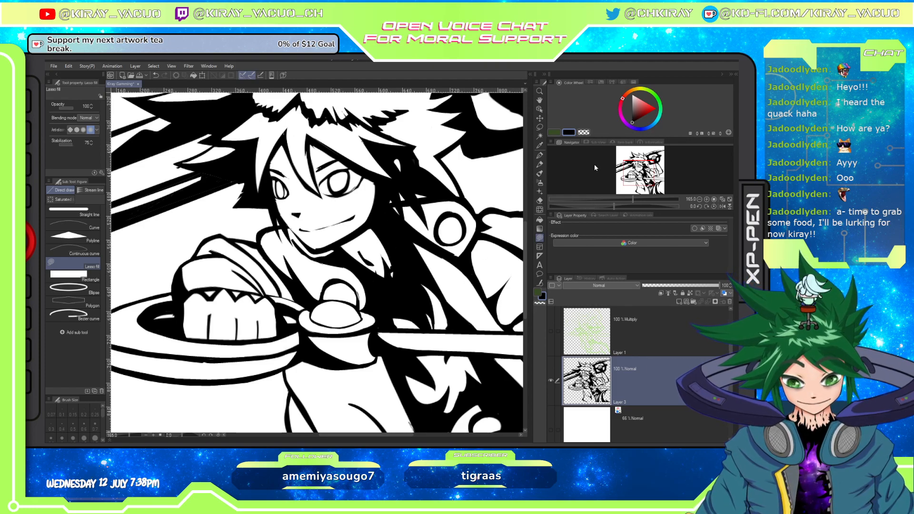
left_click(584, 133)
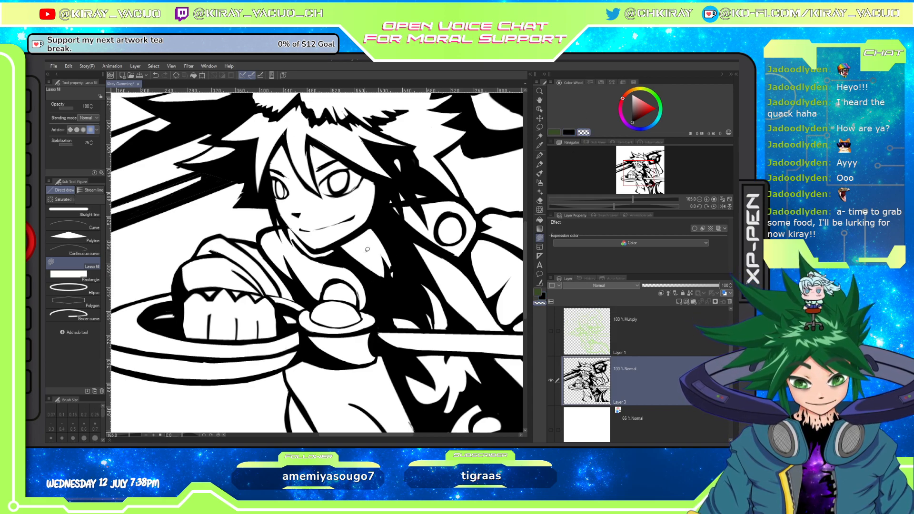
key("c")
mouse_move(378, 288)
left_mouse_down()
mouse_move(369, 260)
mouse_move(380, 280)
mouse_move(386, 267)
left_mouse_up()
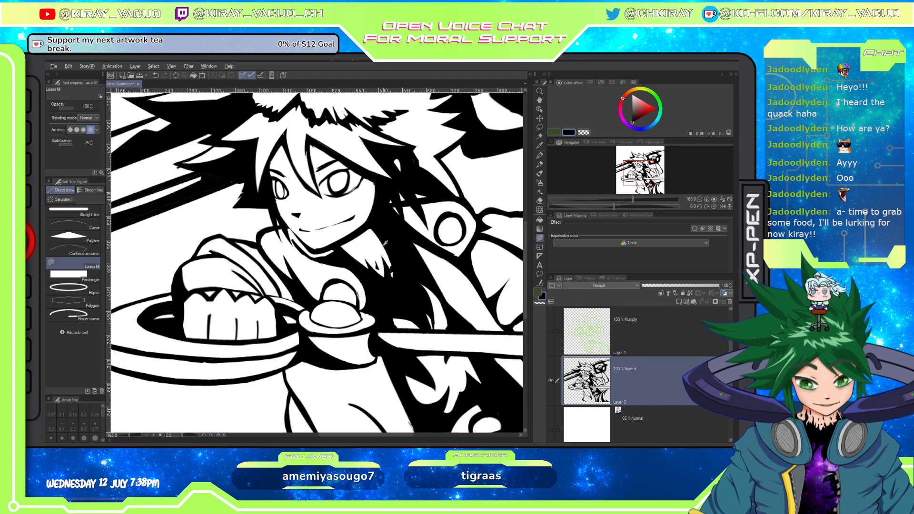
key("c")
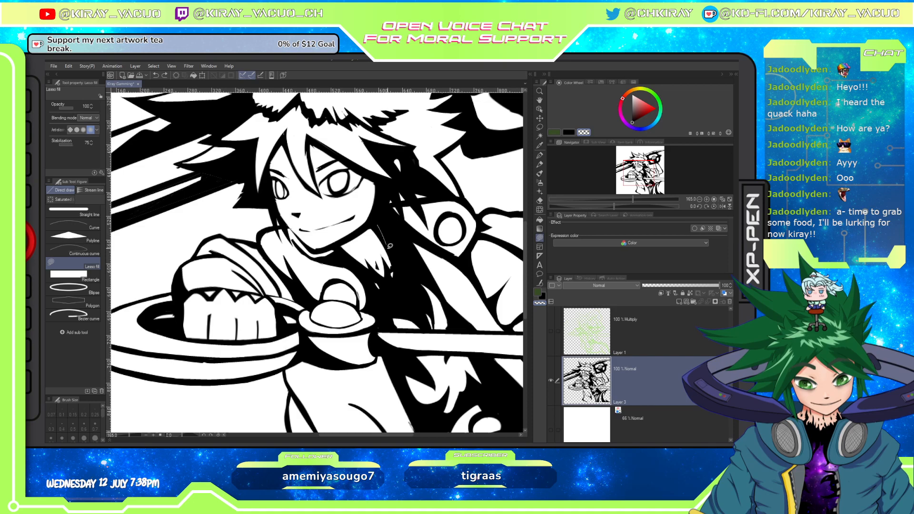
mouse_move(388, 245)
left_mouse_down()
mouse_move(381, 220)
mouse_move(382, 234)
mouse_move(378, 227)
mouse_move(387, 229)
left_mouse_up()
key("ctrl+z")
Separate the neck from the jagged white tuft with a black Lasso Fill shadow along the tuft's upper edge.
key("c")
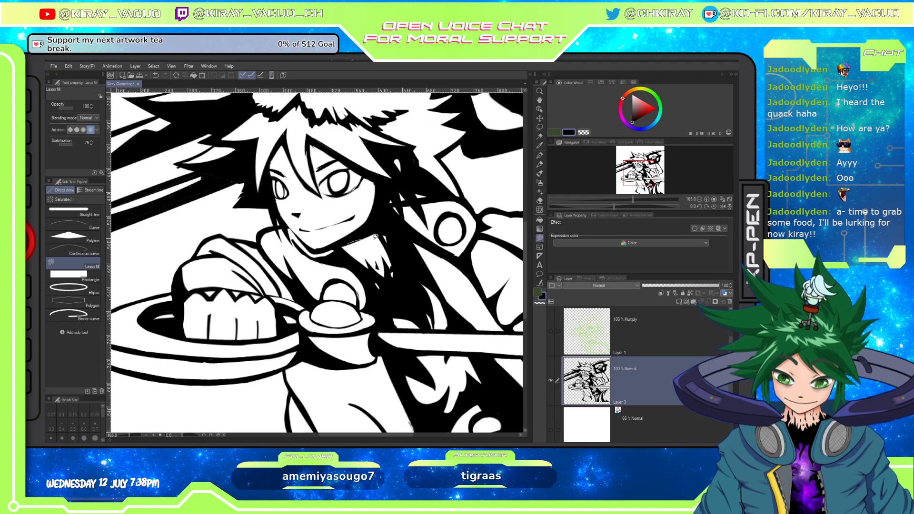
left_click_drag(353, 241, 392, 236)
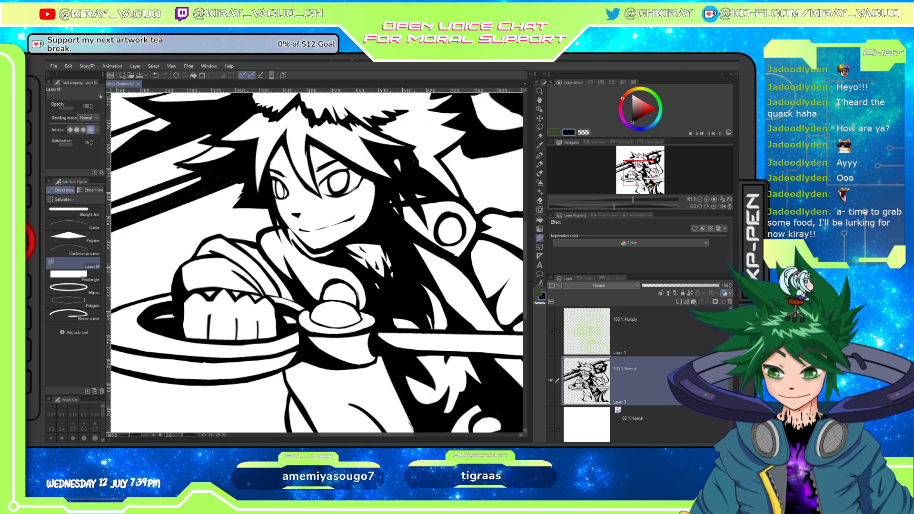
scroll(455, 268, "down", 13)
Clean up the pointed tip of the lower-left hair spike above the blade with transparent and black Lasso Fill.
scroll(403, 253, "up", 14)
scroll(437, 280, "up", 4)
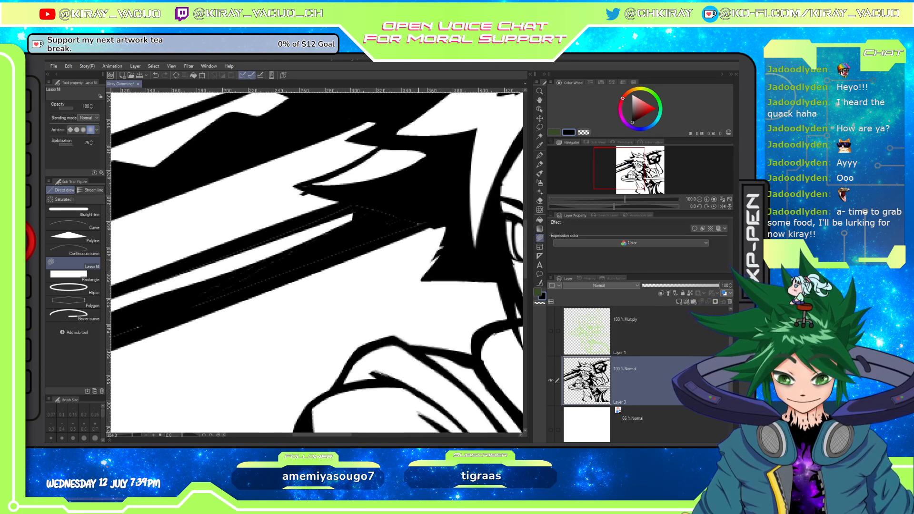
left_click(583, 132)
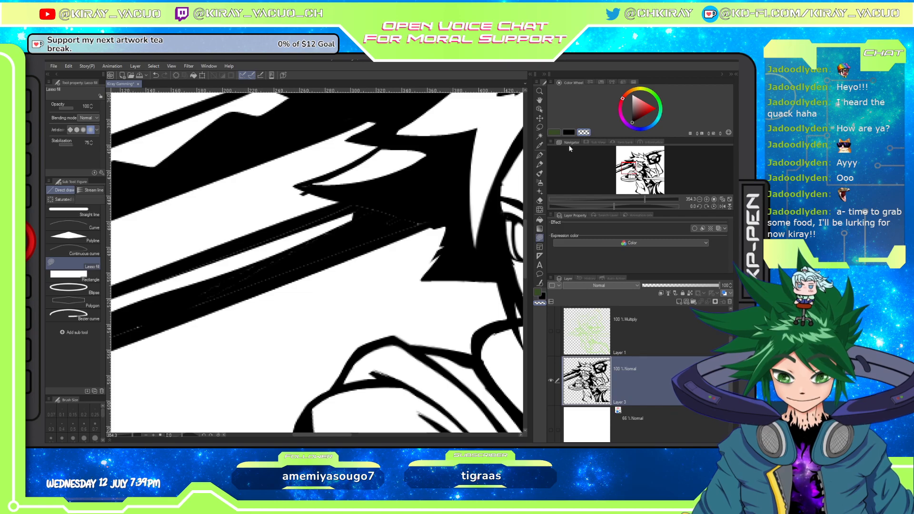
left_click_drag(280, 195, 279, 197)
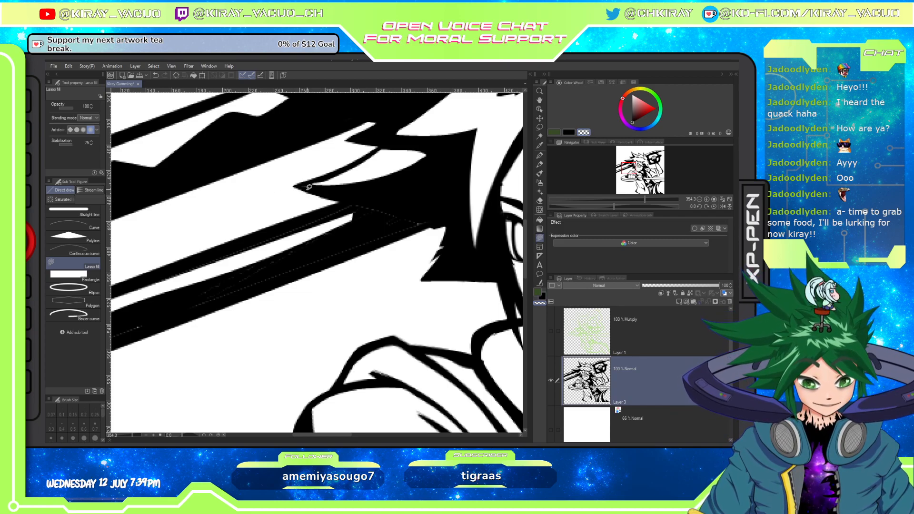
left_click(569, 132)
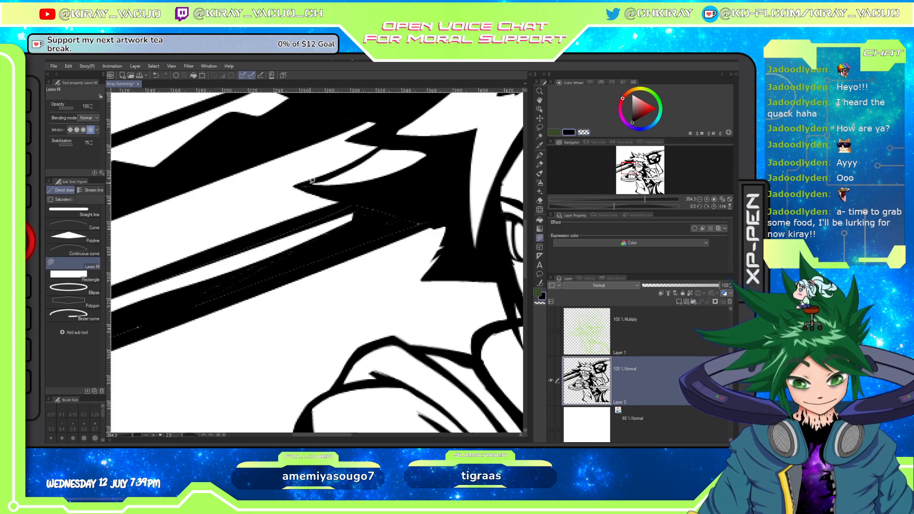
left_click_drag(308, 185, 321, 189)
Fill the thin stray gaps along the long blade's dark edges with black Lasso Fill.
left_click_drag(181, 267, 446, 199)
mouse_move(217, 330)
left_mouse_down()
mouse_move(290, 292)
mouse_move(298, 302)
mouse_move(285, 291)
left_mouse_up()
mouse_move(406, 257)
left_mouse_down()
mouse_move(321, 291)
mouse_move(243, 317)
left_mouse_up()
left_click_drag(446, 237, 351, 275)
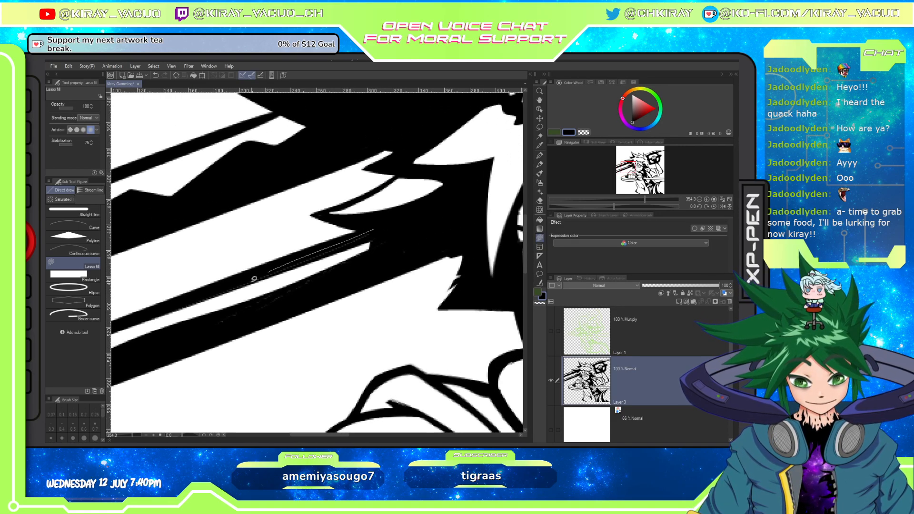
Examine the inked hair, blade and fist along the canvas's left side for remaining flaws.
scroll(310, 281, "down", 6)
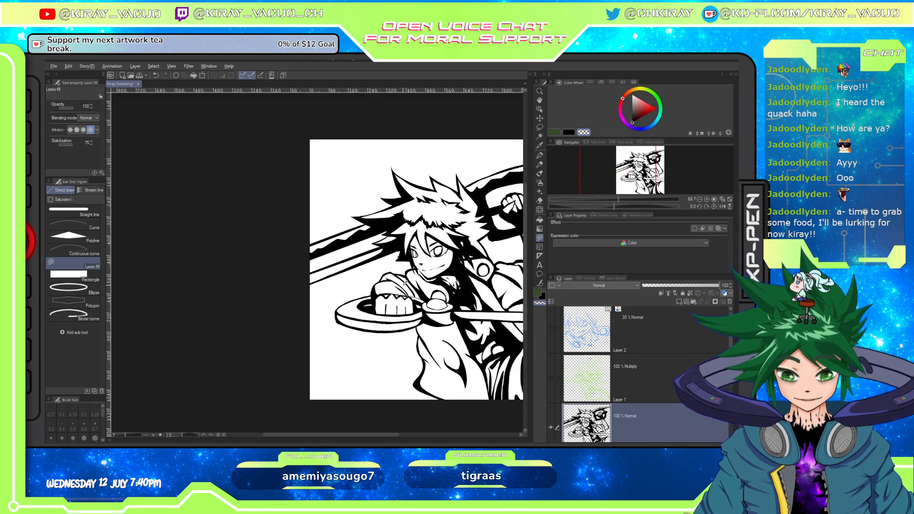
scroll(342, 272, "down", 2)
scroll(374, 277, "up", 5)
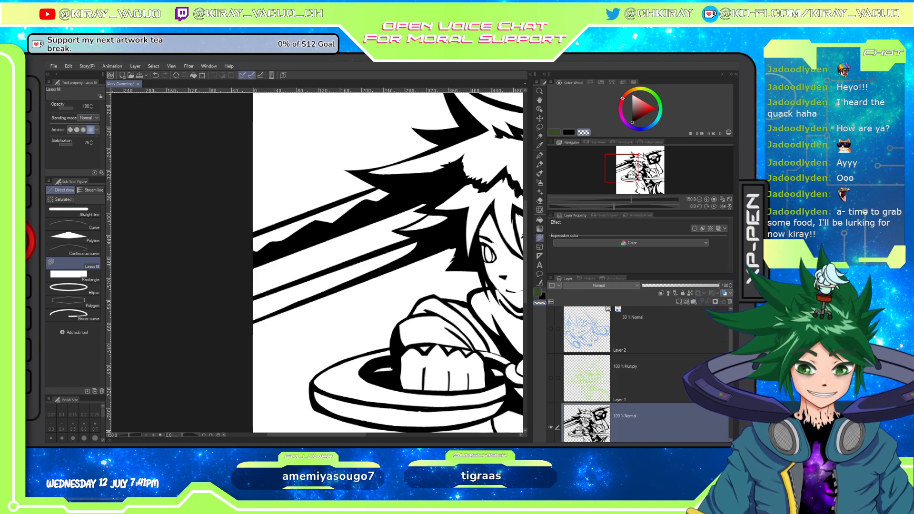
scroll(516, 215, "down", 5)
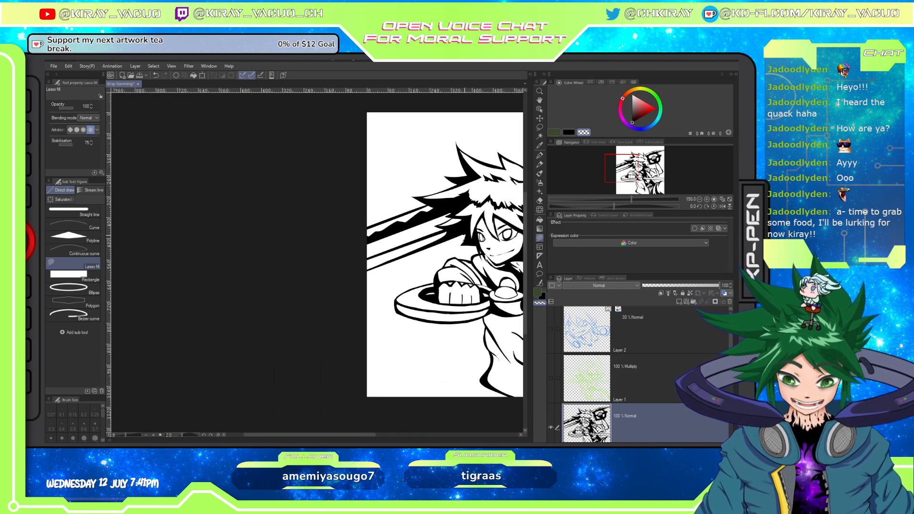
scroll(480, 245, "down", 2)
scroll(480, 245, "up", 4)
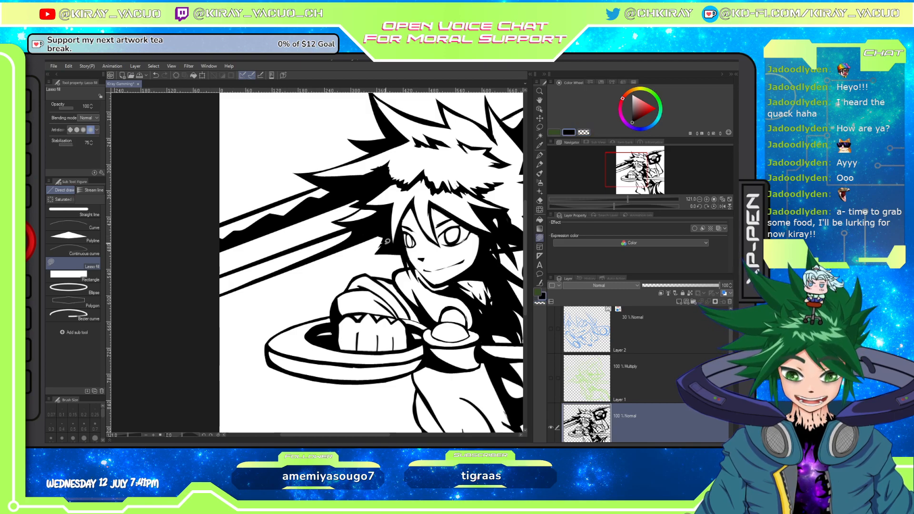
Examine the whole inked illustration at several zoom levels to judge its overall shapes and remaining flaws.
mouse_move(382, 240)
left_mouse_down()
mouse_move(379, 253)
mouse_move(393, 245)
left_mouse_up()
key("ctrl+z")
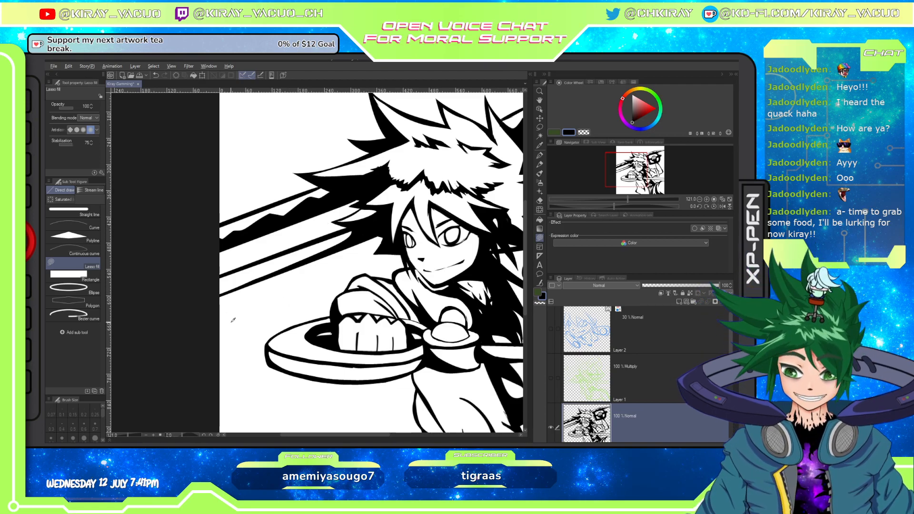
scroll(274, 302, "down", 1)
scroll(273, 302, "down", 2)
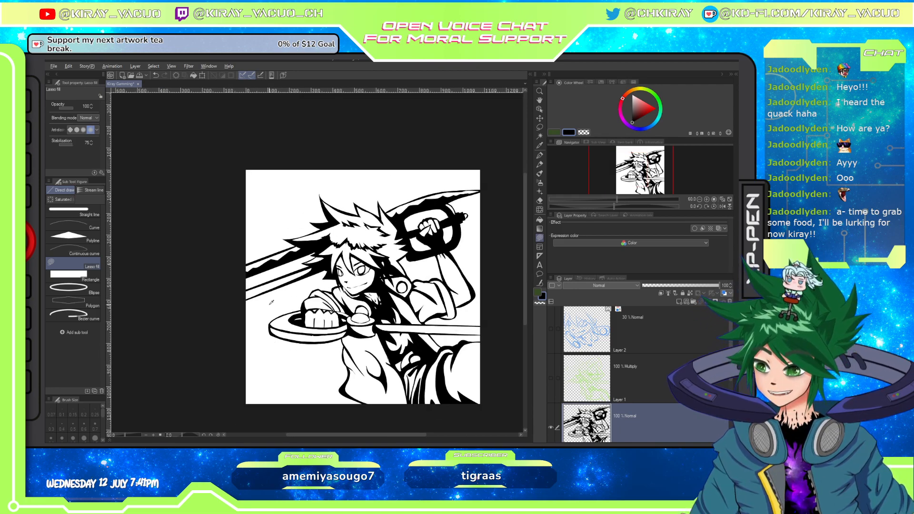
scroll(271, 302, "down", 2)
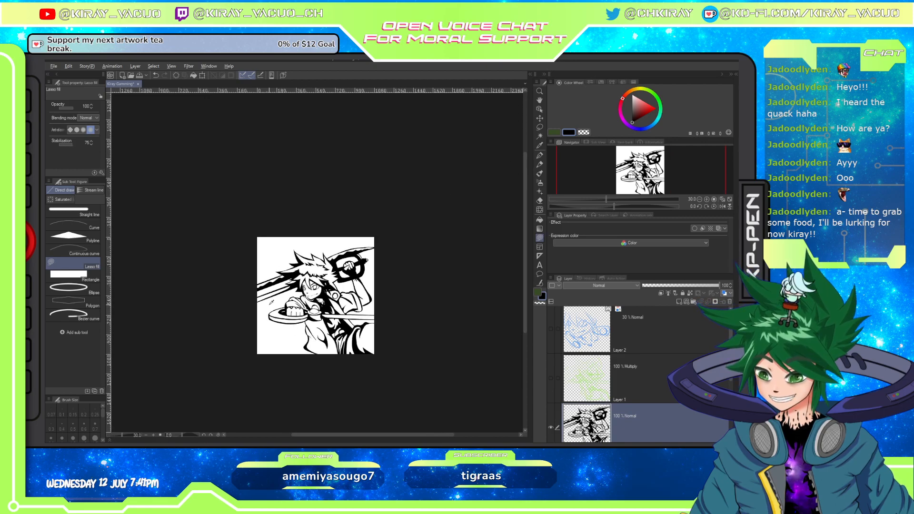
scroll(275, 299, "up", 2)
scroll(280, 296, "up", 1)
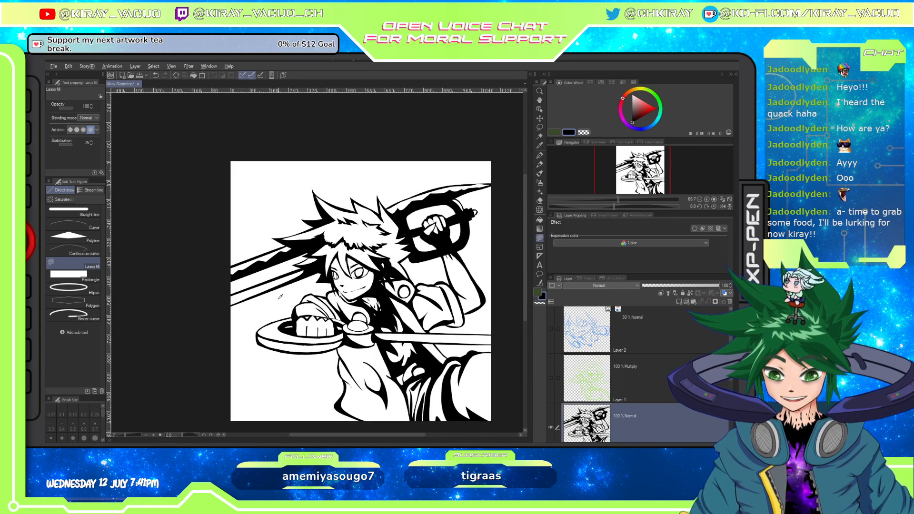
scroll(280, 296, "down", 3)
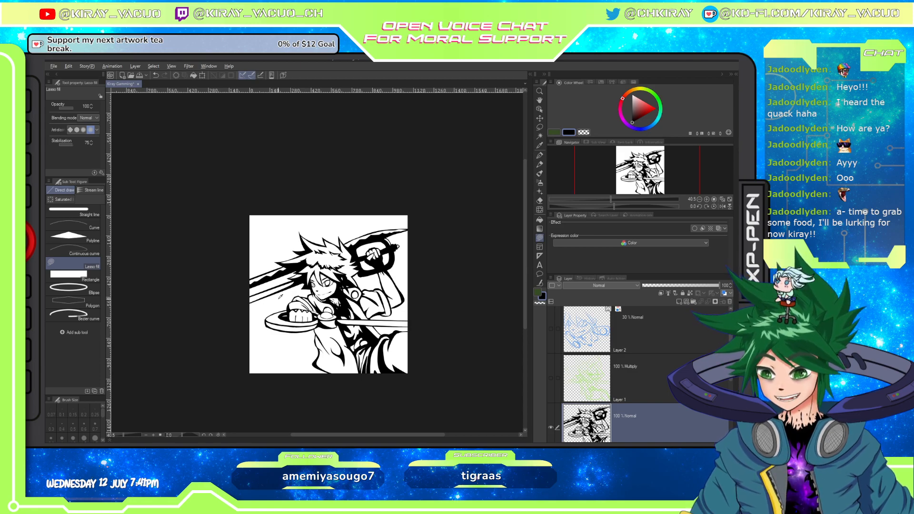
scroll(280, 297, "down", 2)
scroll(280, 296, "up", 1)
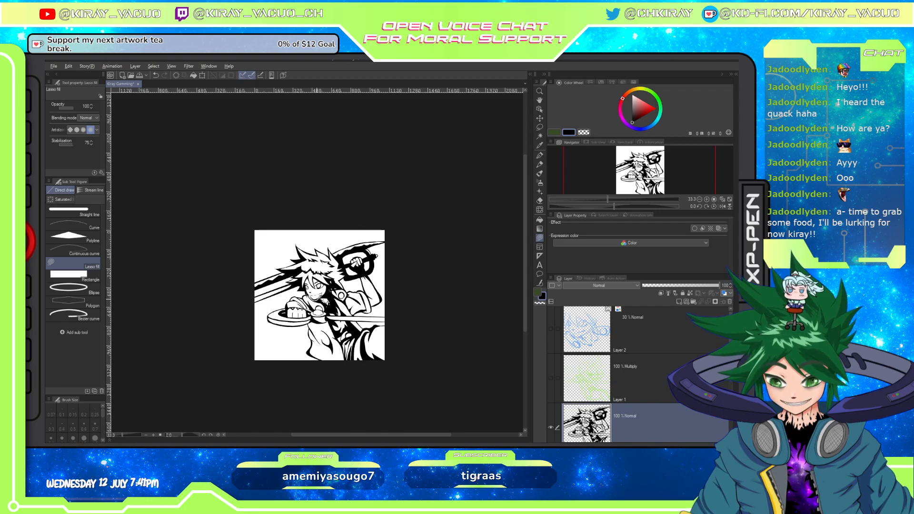
scroll(338, 302, "up", 2)
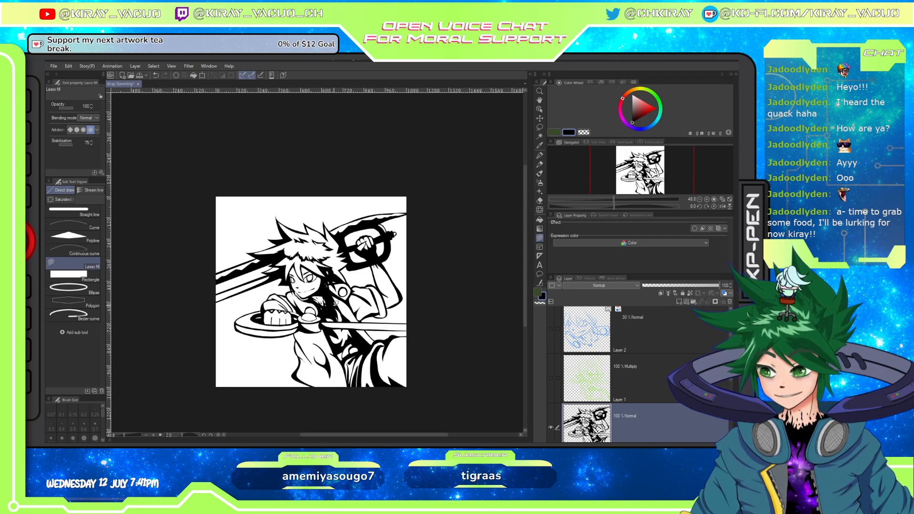
scroll(326, 324, "down", 5)
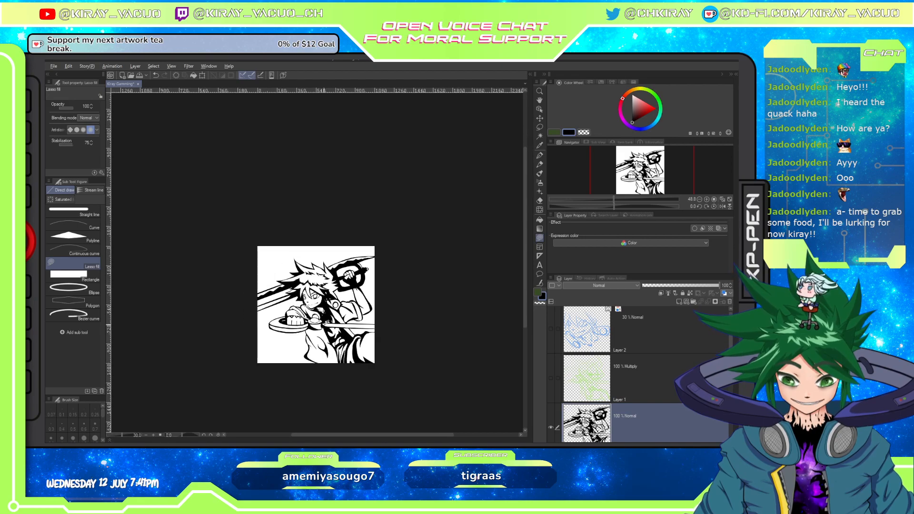
scroll(314, 311, "up", 9)
key("alt")
key("alt")
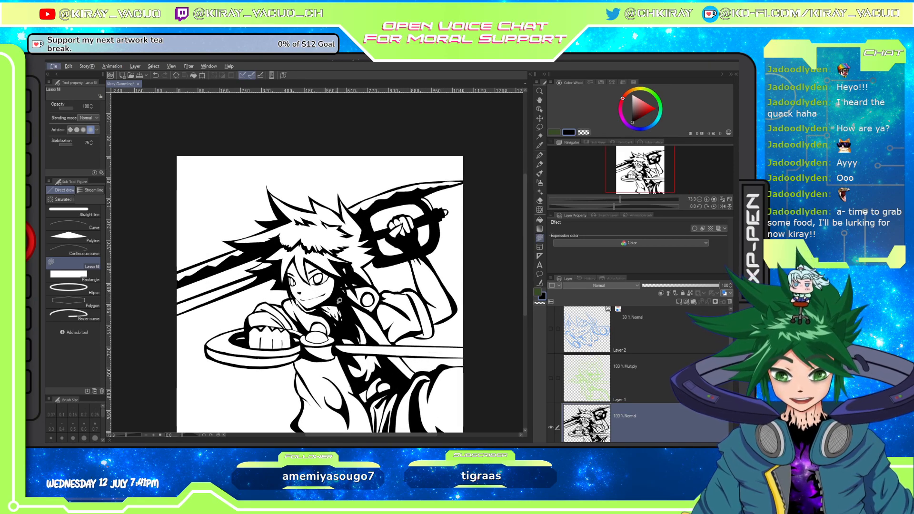
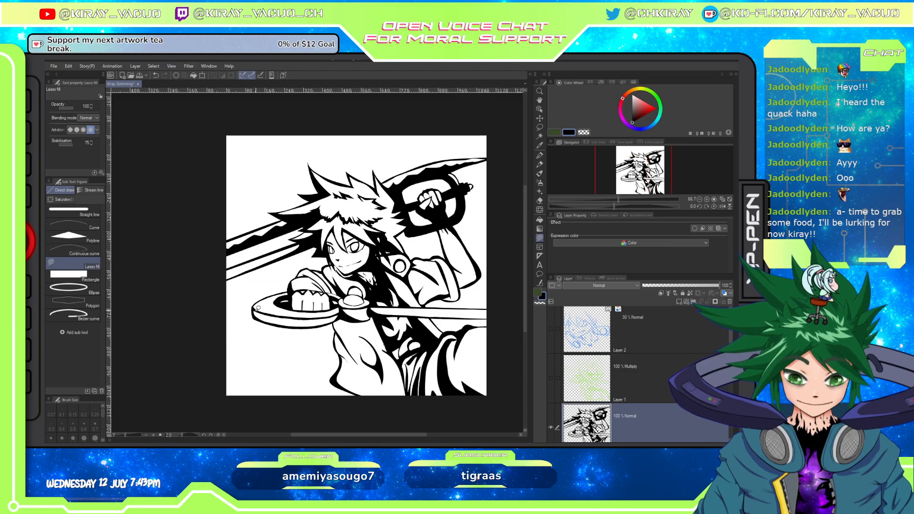
Fill a small black hole at the outer end of the round guard with Lasso Fill and loop a ring through it.
scroll(258, 309, "up", 3)
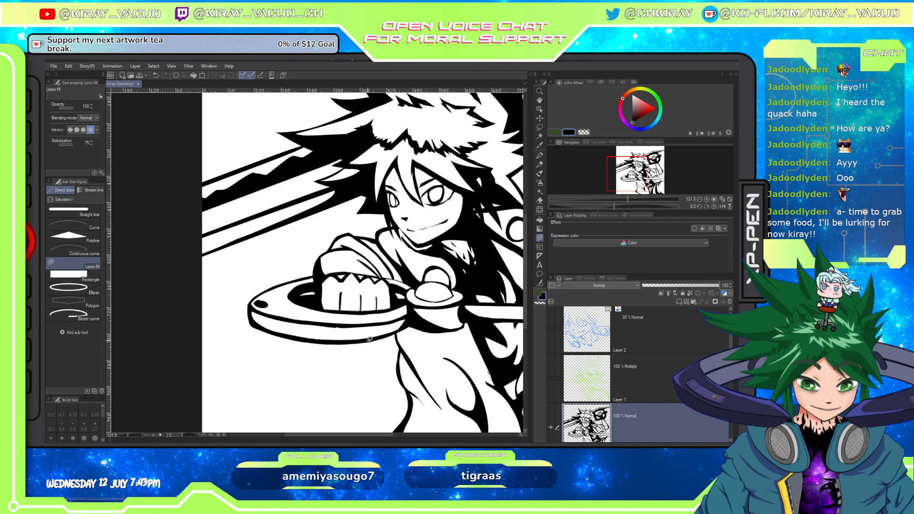
left_click_drag(264, 306, 262, 302)
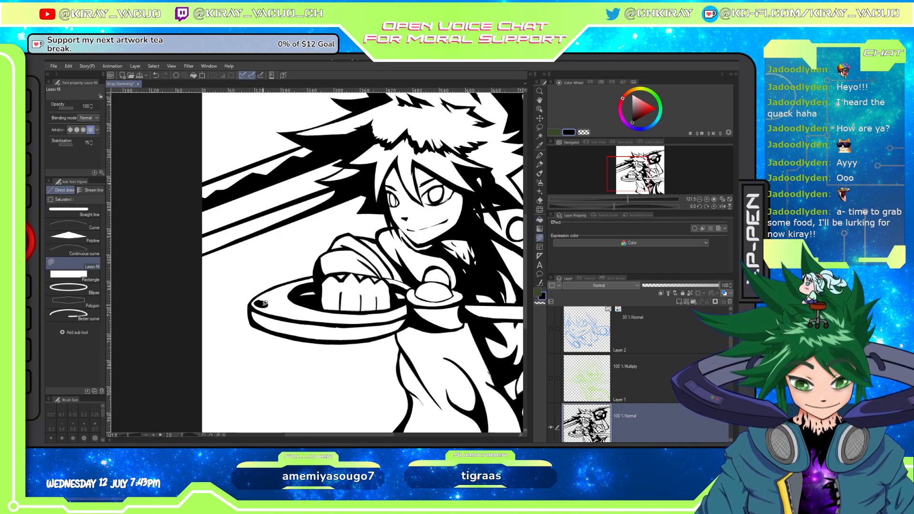
mouse_move(262, 302)
left_mouse_down()
mouse_move(251, 297)
mouse_move(262, 303)
left_mouse_up()
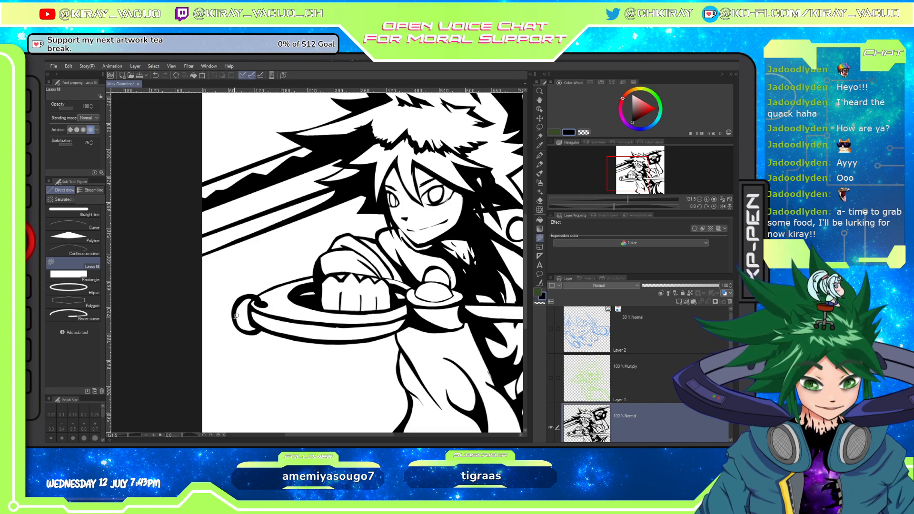
Draw the small interlocking chain links hanging below the guard's ring with the Turnip pen at size 4.
left_click_drag(197, 300, 198, 272)
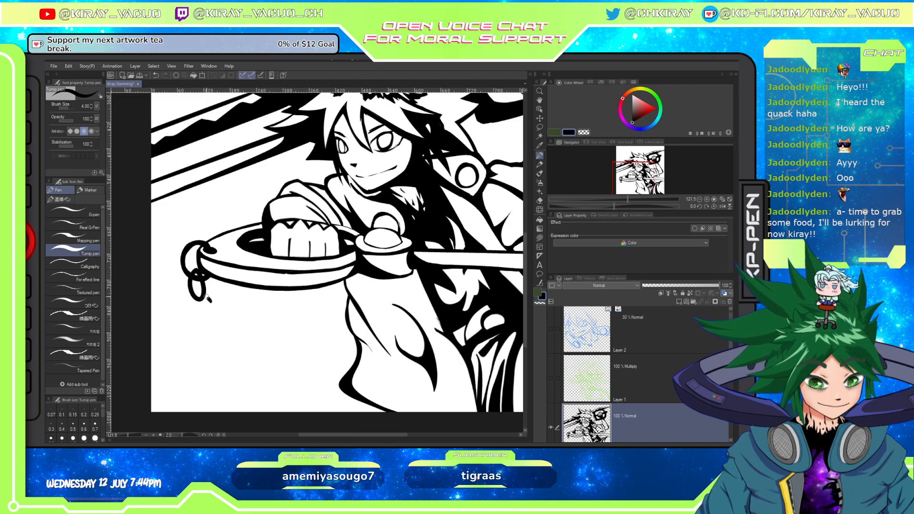
mouse_move(193, 300)
left_mouse_down()
mouse_move(194, 316)
mouse_move(211, 316)
mouse_move(207, 299)
left_mouse_up()
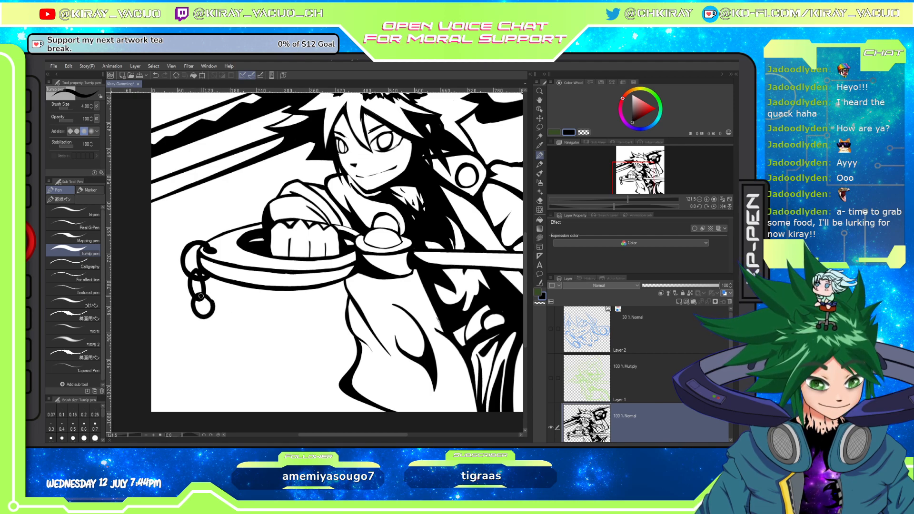
key("ctrl+z")
key("ctrl+z")
Draw the inner circle of the round pendant at the chain's lower end, redoing its curve until it fits.
mouse_move(224, 362)
left_mouse_down()
mouse_move(235, 377)
mouse_move(249, 361)
mouse_move(234, 349)
mouse_move(225, 356)
mouse_move(230, 375)
mouse_move(242, 377)
mouse_move(248, 364)
mouse_move(236, 350)
mouse_move(223, 365)
left_mouse_up()
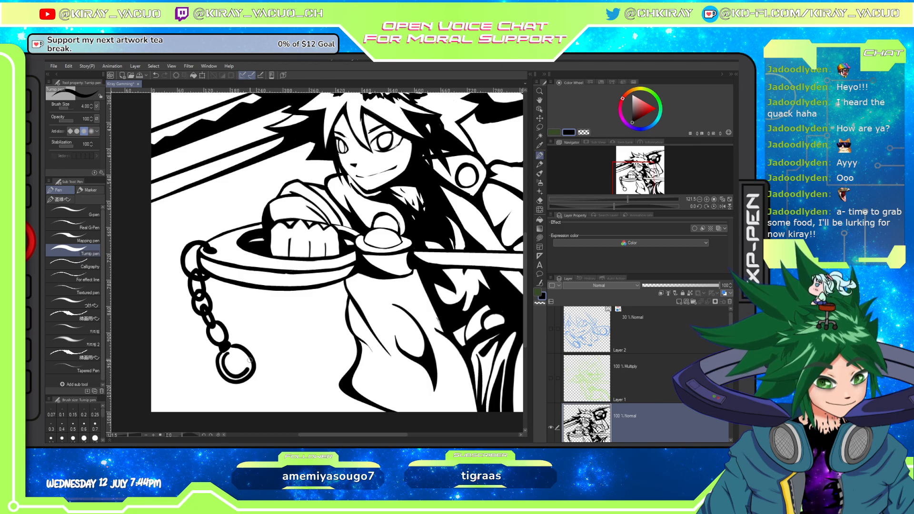
key("ctrl+z")
key("ctrl+z")
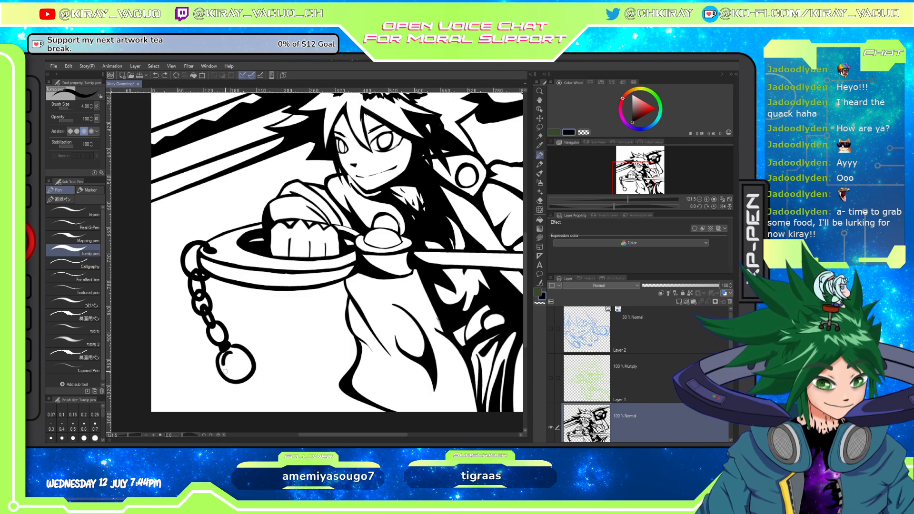
left_click_drag(223, 364, 228, 375)
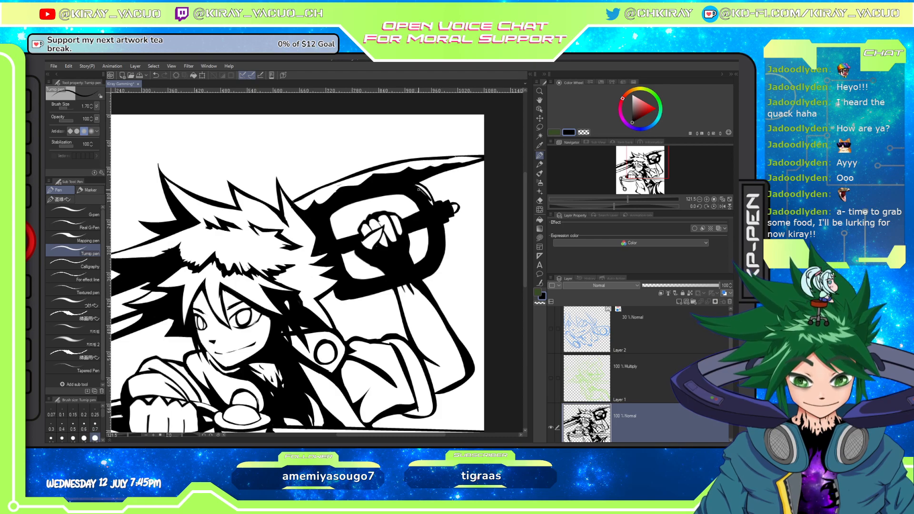
Blacken the gaps at the square sword guard's outer upper corner with the Turnip pen at size 6.
key("]")
key("]")
key("]")
key("]")
key("]")
key("]")
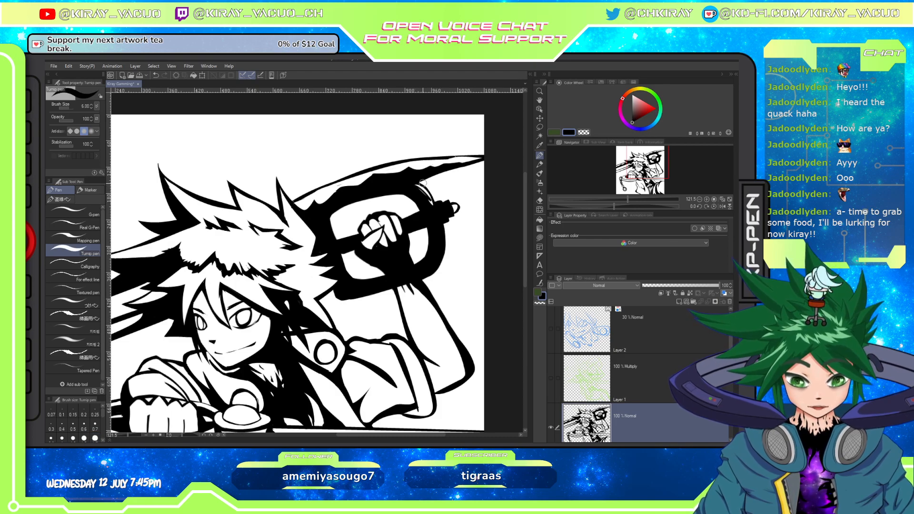
left_click_drag(413, 185, 425, 195)
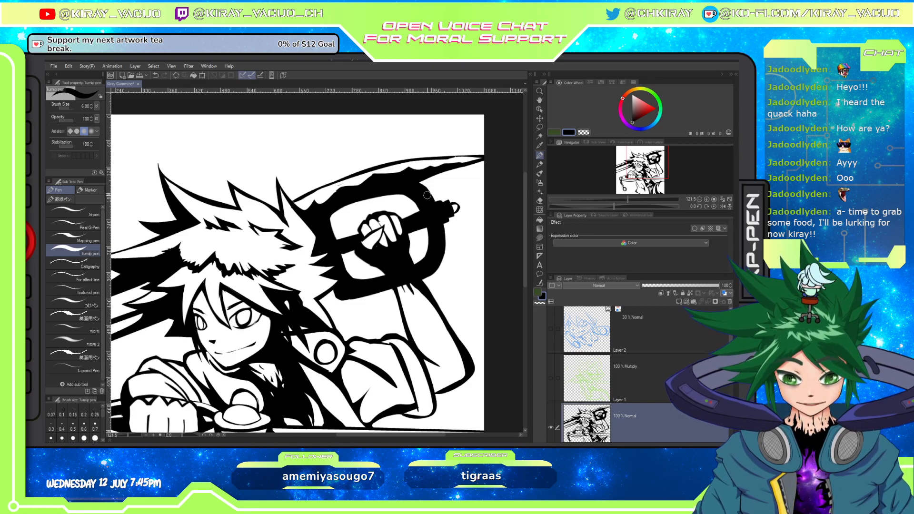
key("ctrl+z")
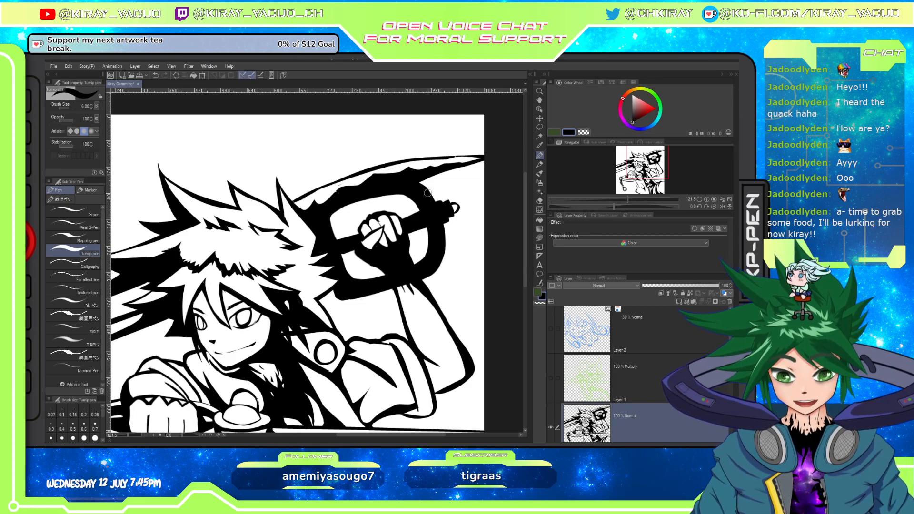
Draw small chain links hanging from the ring on the upper sword's pommel with the Turnip pen at size 3.
key("bracketleft")
key("bracketleft")
key("bracketleft")
key("c")
key("c")
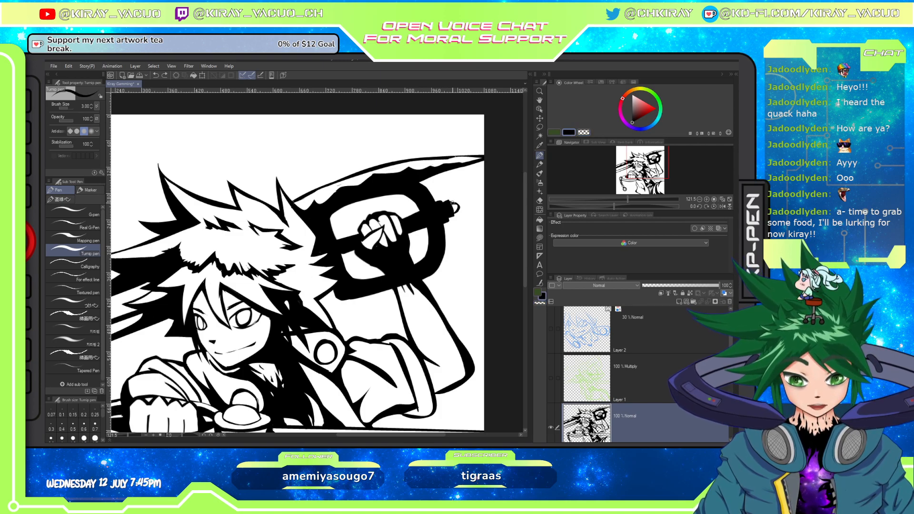
left_click_drag(452, 202, 462, 222)
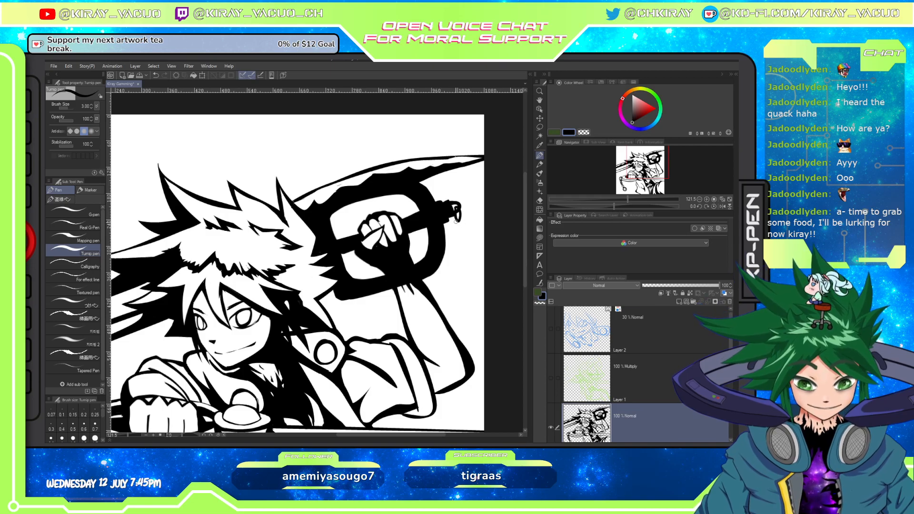
key("ctrl+z")
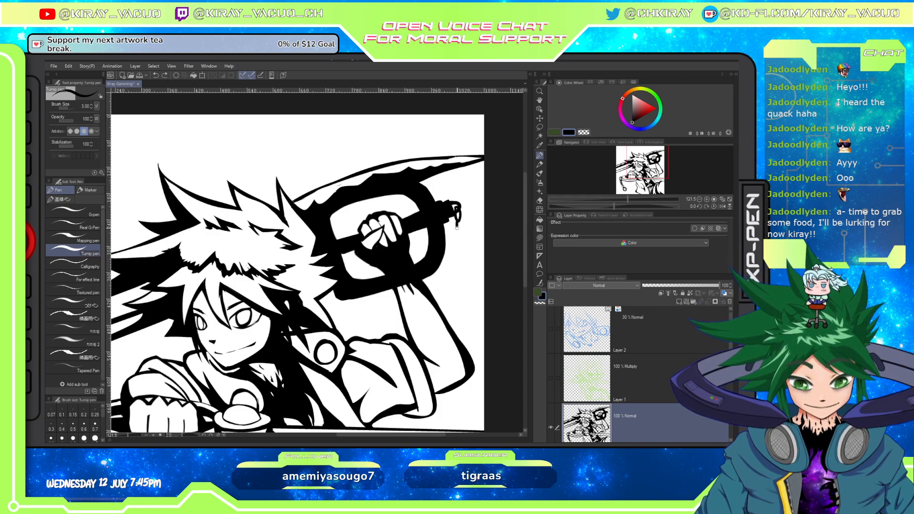
left_click_drag(457, 227, 459, 221)
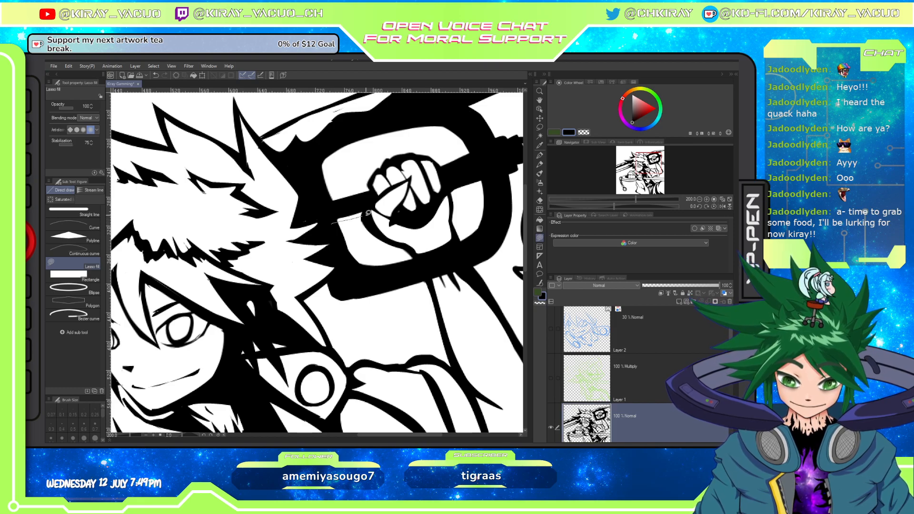
Try a Lasso Fill shape along the sword grip's lower edge beside the raised fist.
mouse_move(369, 213)
left_mouse_down()
mouse_move(370, 199)
mouse_move(371, 211)
left_mouse_up()
key("ctrl+z")
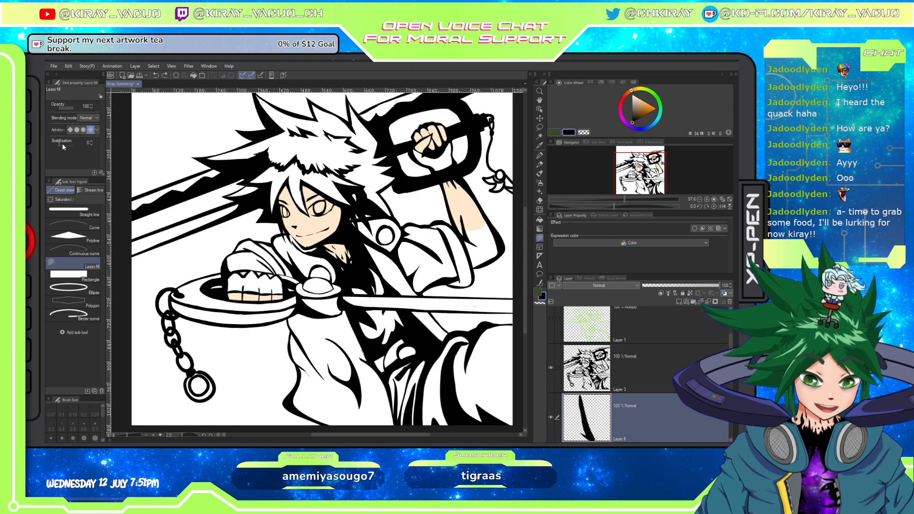
Fill the raised arm's elbow area on Layer 6 with black Lasso Fill, ending in jagged spikes up the forearm.
mouse_move(466, 238)
left_mouse_down()
mouse_move(479, 226)
mouse_move(475, 243)
mouse_move(476, 230)
left_mouse_up()
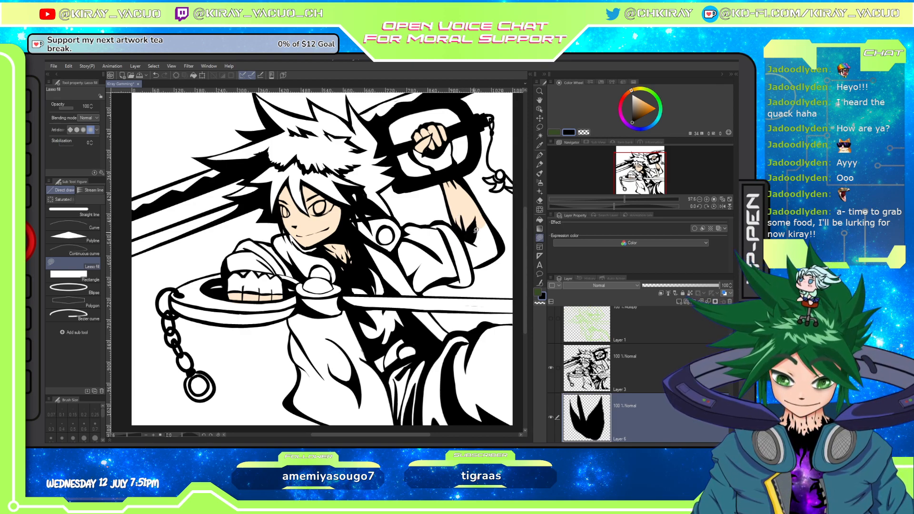
key("ctrl+z")
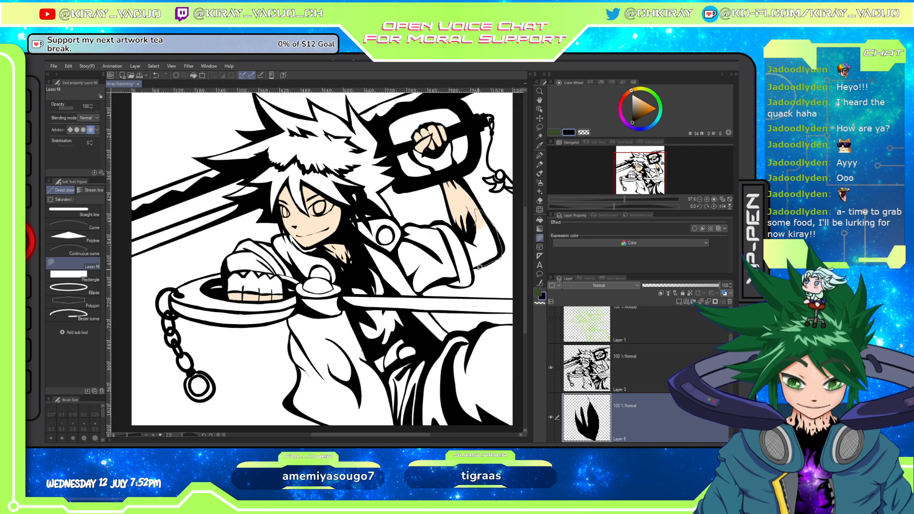
left_click_drag(476, 230, 471, 241)
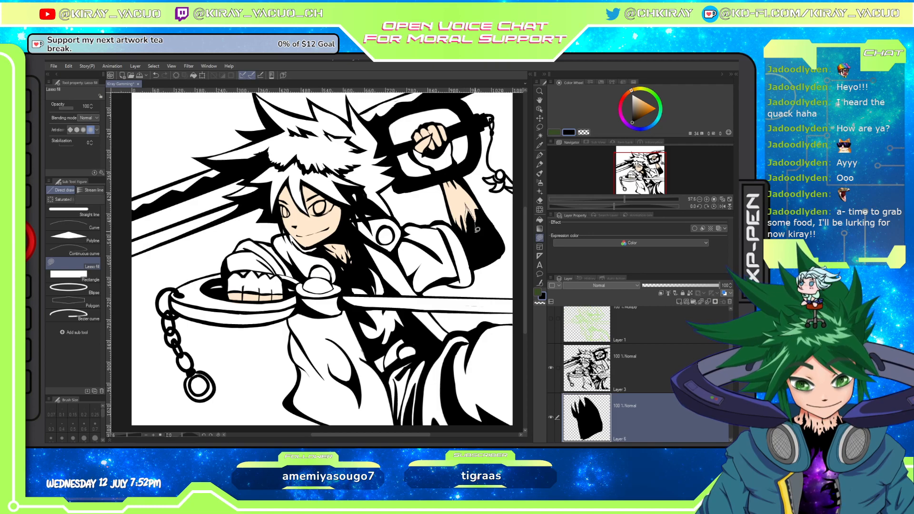
left_click_drag(477, 230, 473, 233)
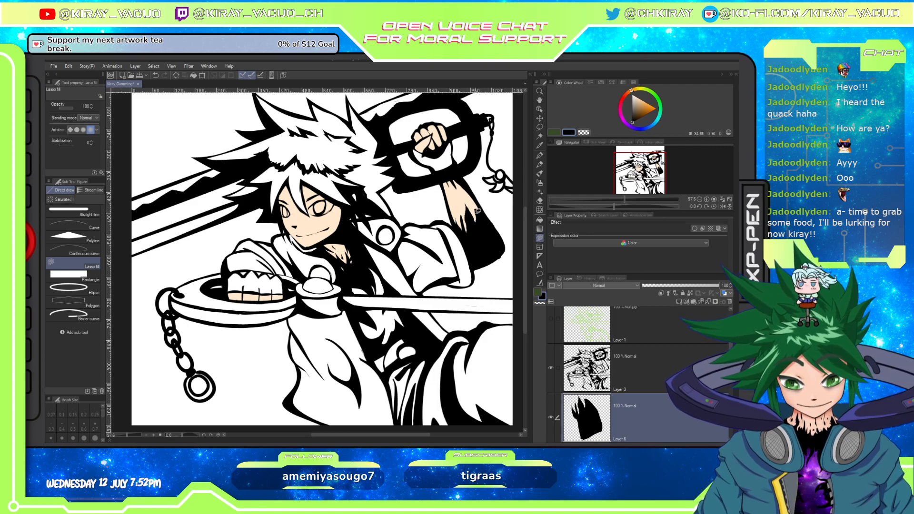
Refine the jagged black spikes on the raised forearm with transparent and black Lasso Fill.
key("c")
left_click_drag(464, 206, 469, 205)
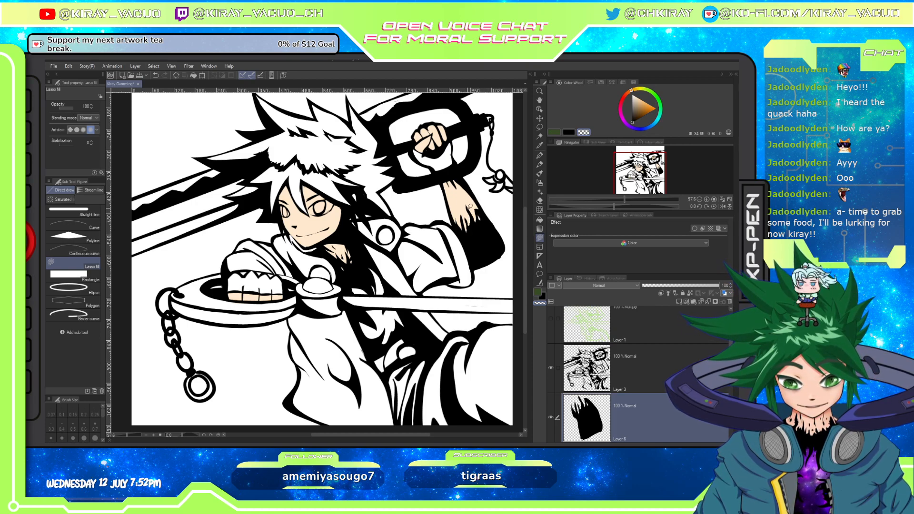
key("c")
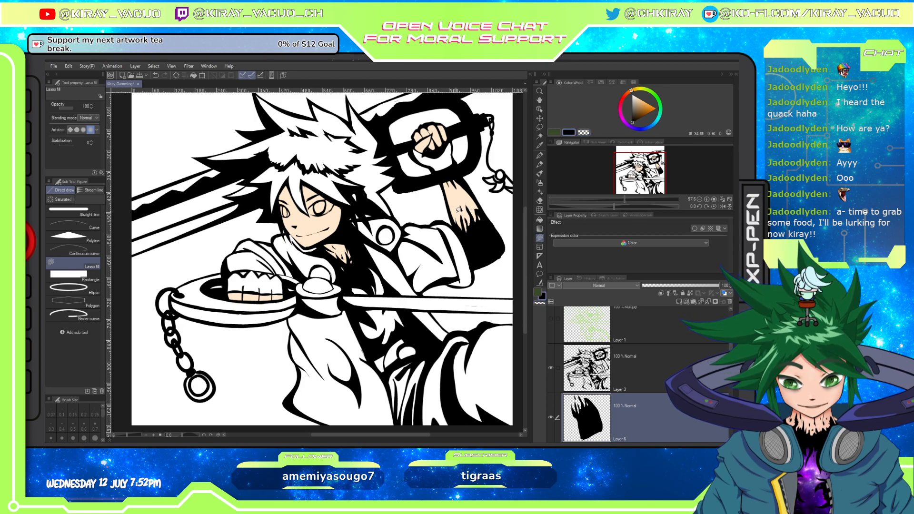
left_click_drag(459, 209, 462, 219)
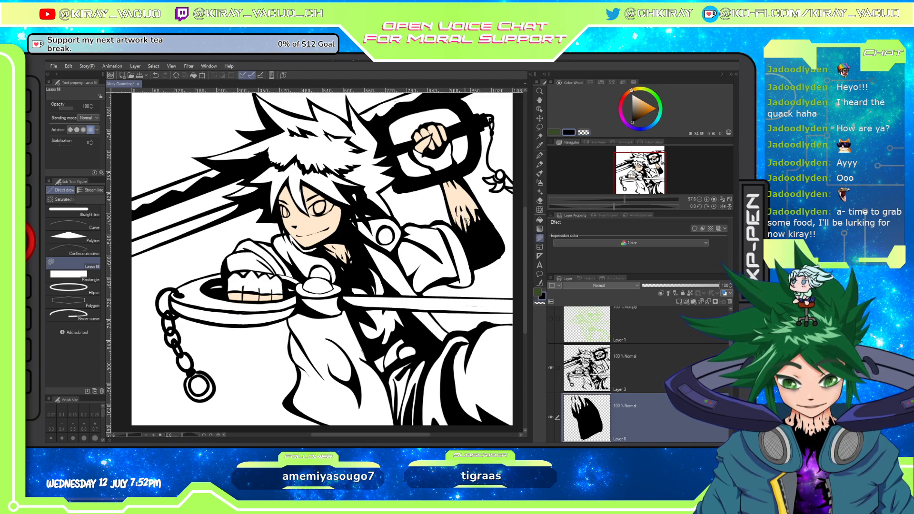
Switch to the line art on Layer 3 and trim the raised forearm's outer outline with transparent Lasso Fill.
left_click(469, 178, "ctrl")
key("c")
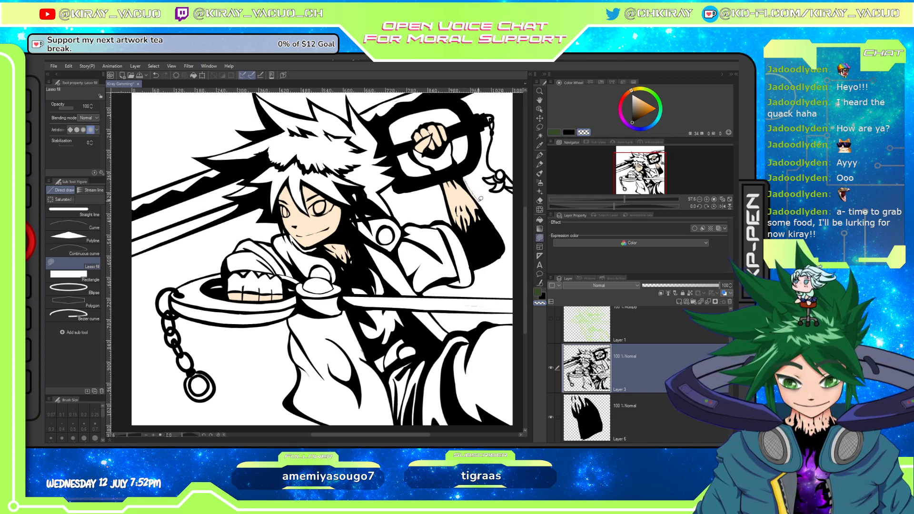
mouse_move(480, 199)
left_mouse_down()
mouse_move(495, 225)
mouse_move(479, 197)
left_mouse_up()
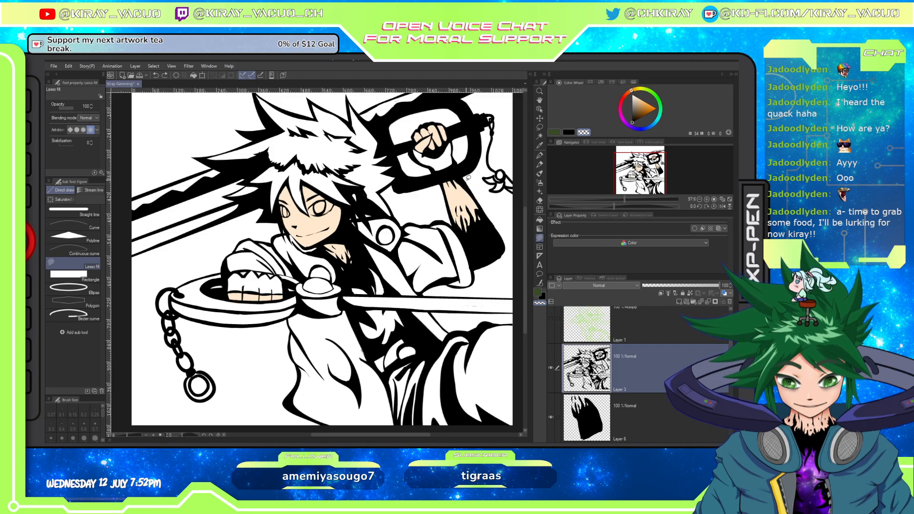
Clean up the outer edge and elbow corner of the raised forearm with transparent Lasso Fill on Layer 3 and Layer 6.
left_click_drag(465, 176, 507, 244)
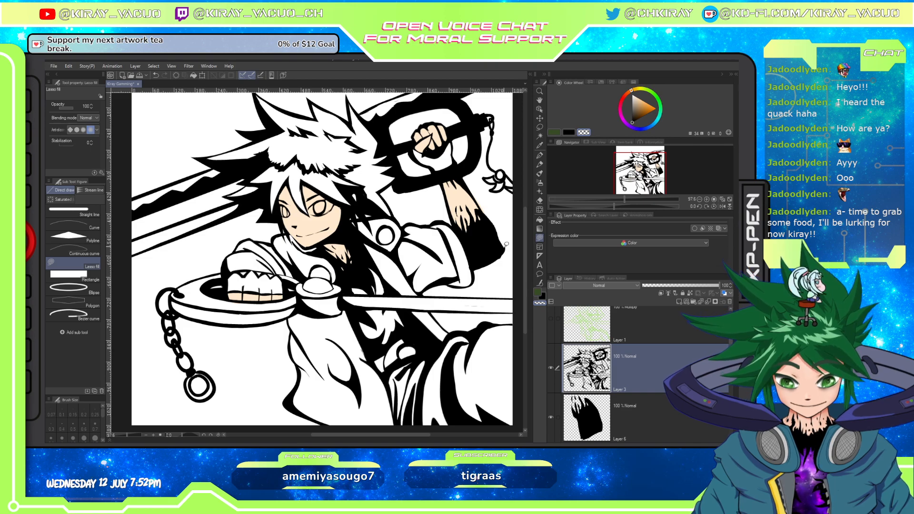
left_click(652, 416)
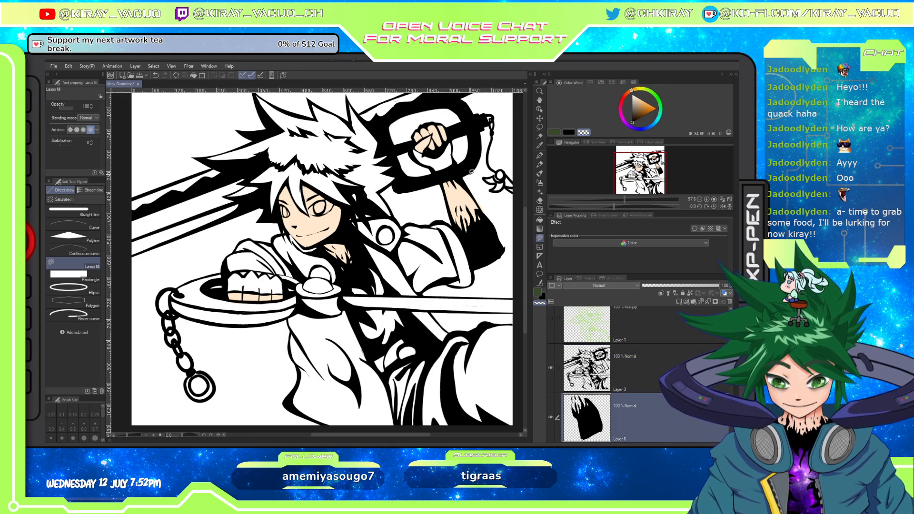
mouse_move(464, 178)
left_mouse_down()
mouse_move(506, 251)
mouse_move(489, 200)
mouse_move(465, 179)
left_mouse_up()
left_click(652, 368)
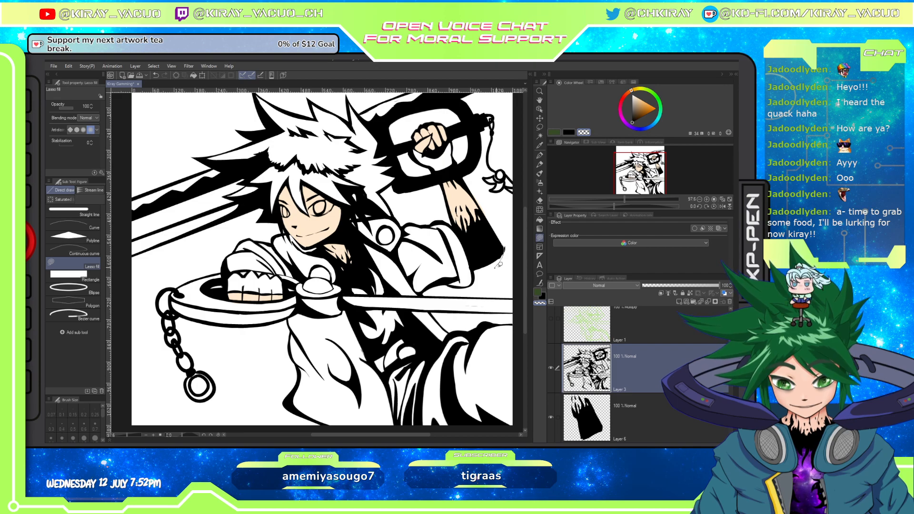
mouse_move(496, 268)
left_mouse_down()
mouse_move(509, 234)
mouse_move(501, 260)
left_mouse_up()
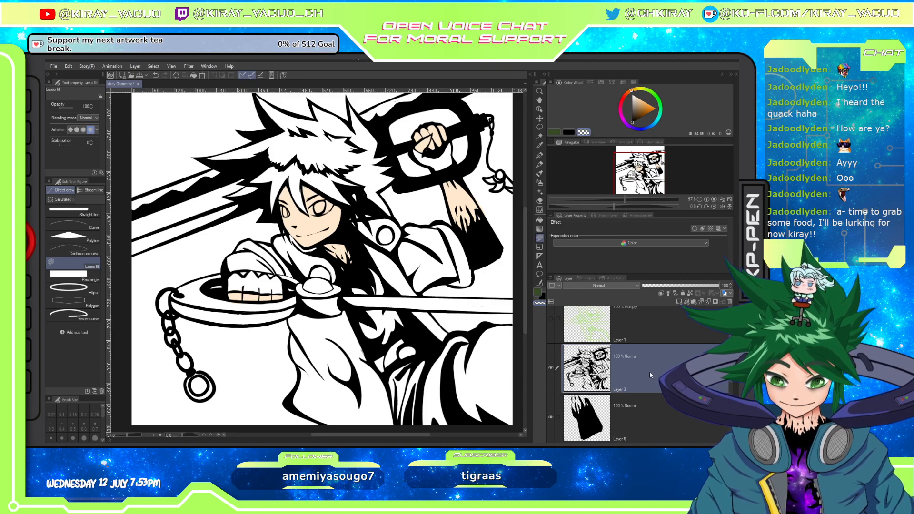
Fill the upper back of the lowered fist on Layer 6 with black Lasso Fill, ending in a jagged edge.
left_click(620, 408)
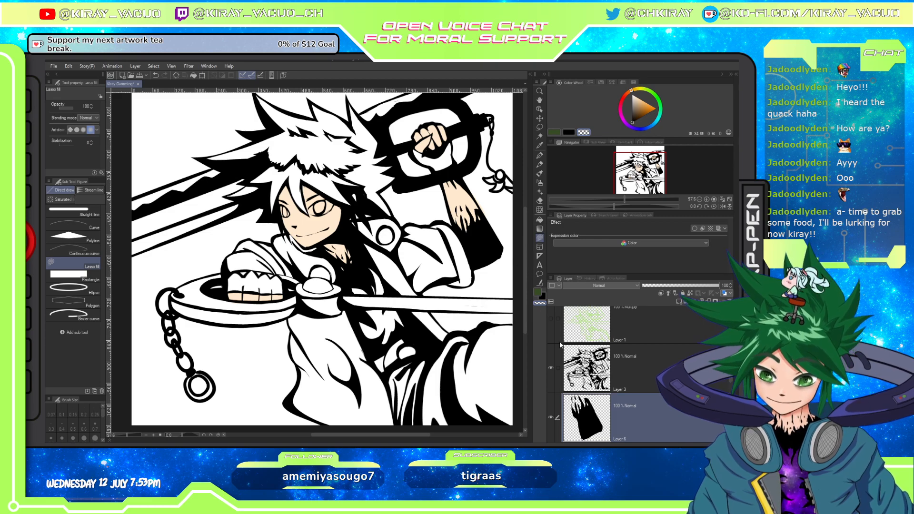
scroll(560, 344, "down", 2)
key("ctrl+0")
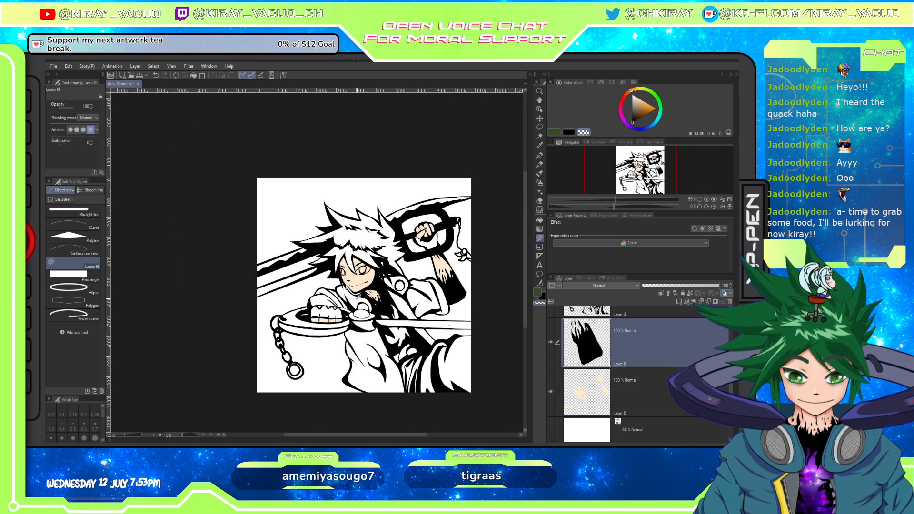
scroll(305, 289, "up", 3)
scroll(292, 295, "up", 4)
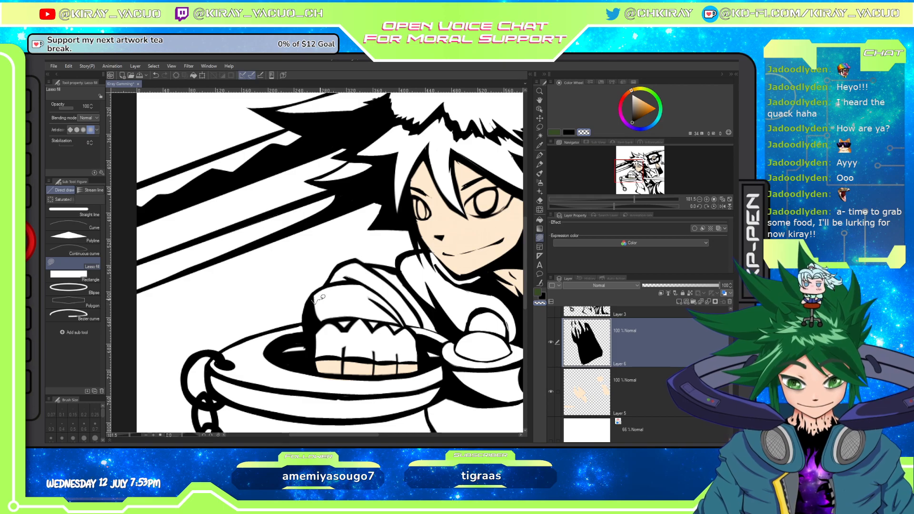
mouse_move(313, 300)
left_mouse_down()
mouse_move(394, 305)
mouse_move(374, 287)
left_mouse_up()
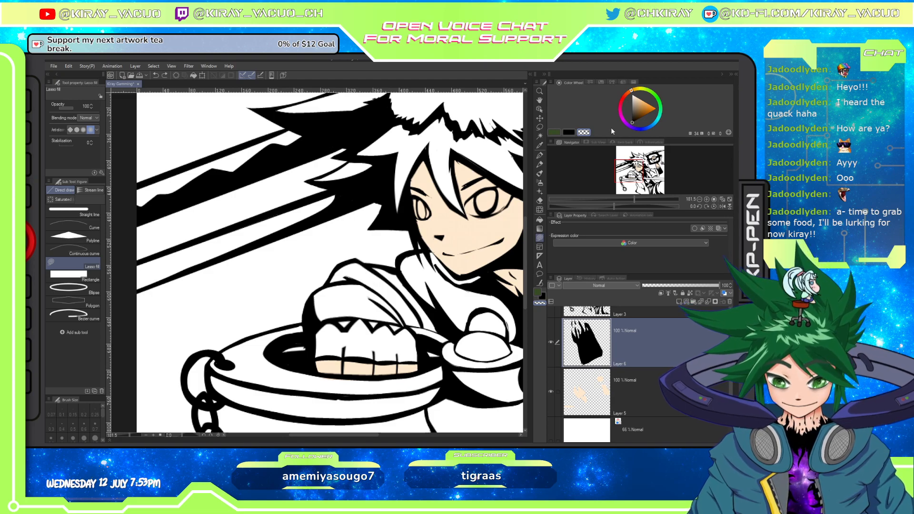
left_click(570, 132)
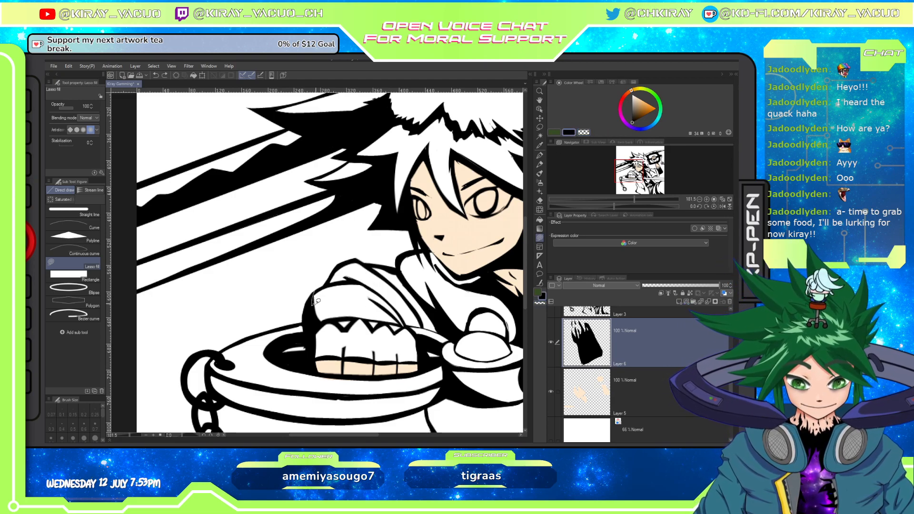
mouse_move(313, 292)
left_mouse_down()
mouse_move(334, 309)
mouse_move(360, 297)
mouse_move(379, 306)
left_mouse_up()
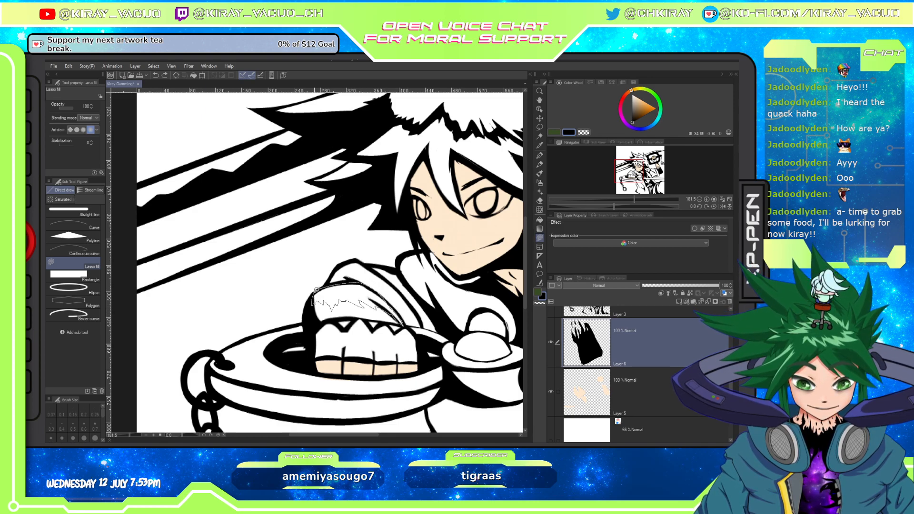
left_click_drag(316, 289, 315, 291)
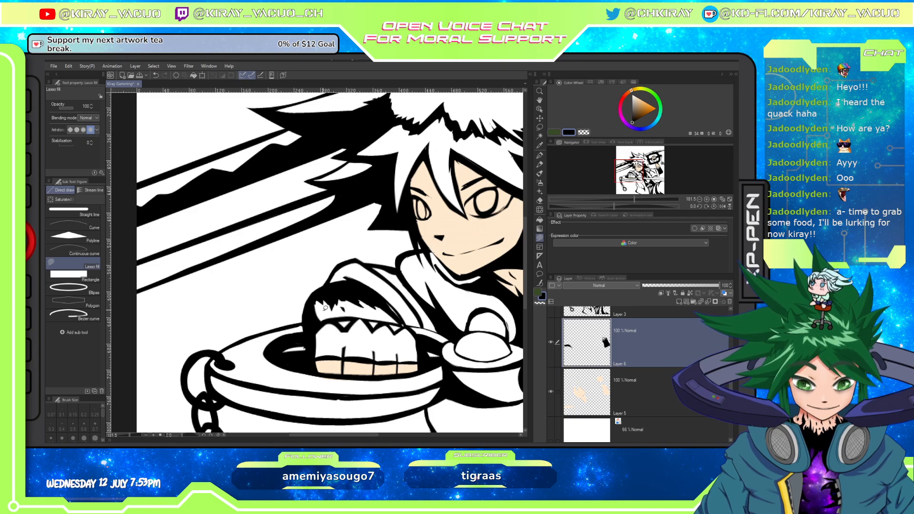
Sample the skin colour and fill the back of the lowered hand with it on Layer 5.
left_click(649, 393)
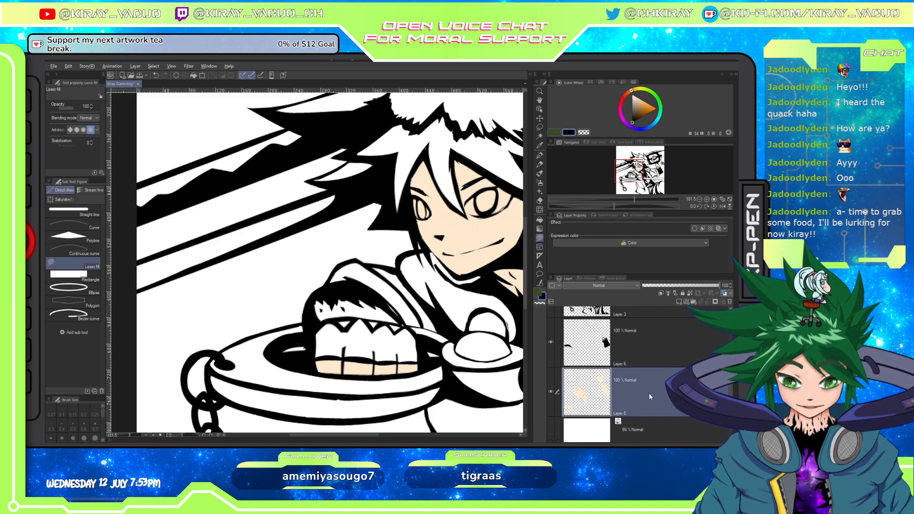
left_click(356, 365, "alt")
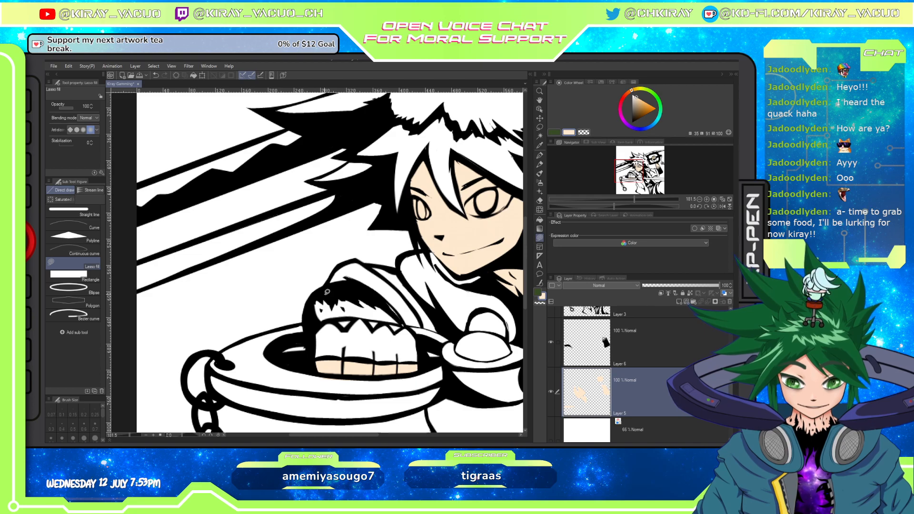
mouse_move(324, 293)
left_mouse_down()
mouse_move(374, 295)
mouse_move(404, 324)
mouse_move(312, 322)
mouse_move(337, 292)
mouse_move(321, 296)
mouse_move(390, 308)
left_mouse_up()
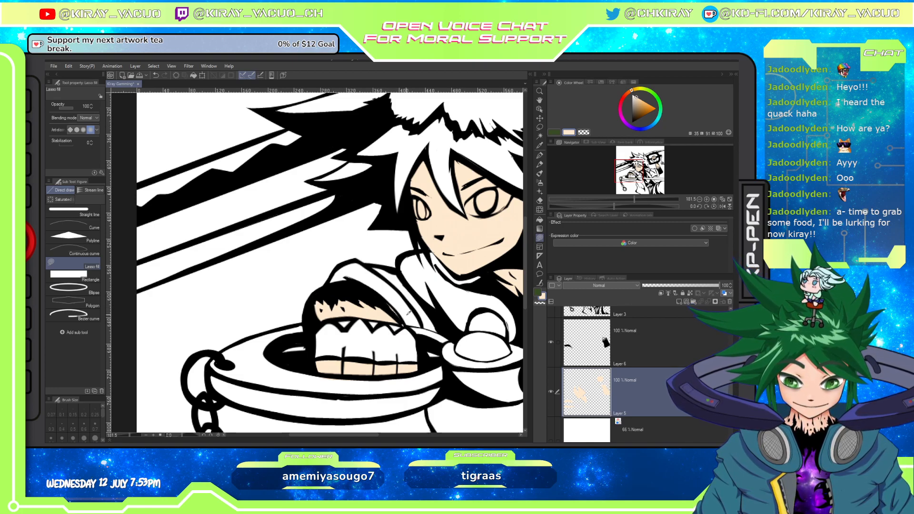
Extend the lowered hand's black shading on Layer 6 and cut small notches into it with transparent Lasso Fill.
left_click(435, 319, "alt")
left_click(619, 347)
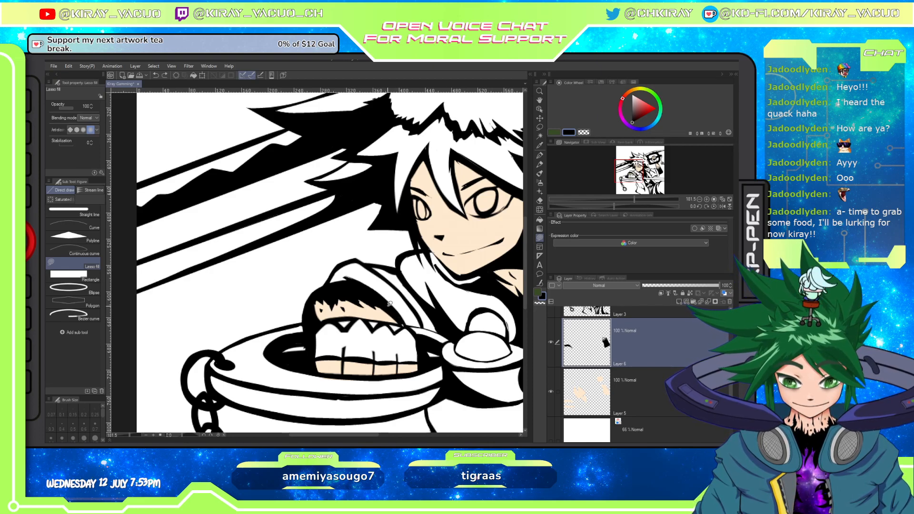
mouse_move(388, 302)
left_mouse_down()
mouse_move(401, 314)
mouse_move(387, 306)
left_mouse_up()
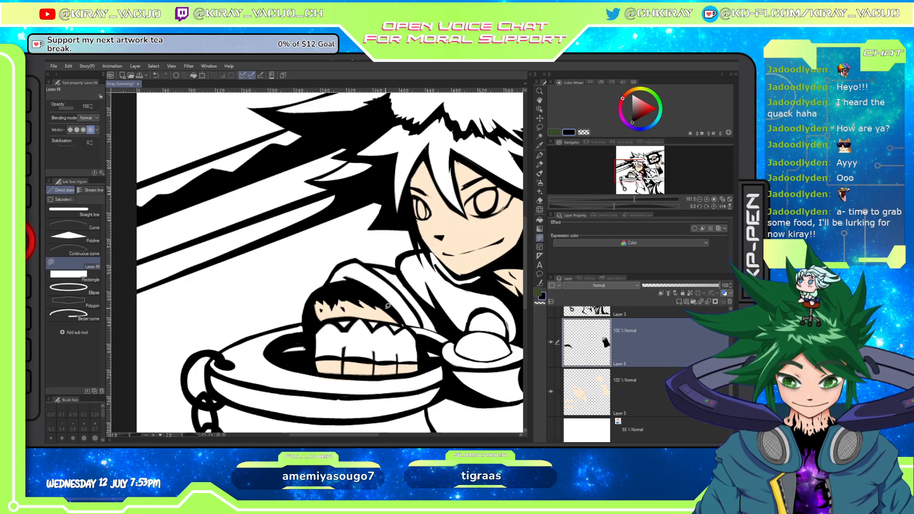
left_click(584, 133)
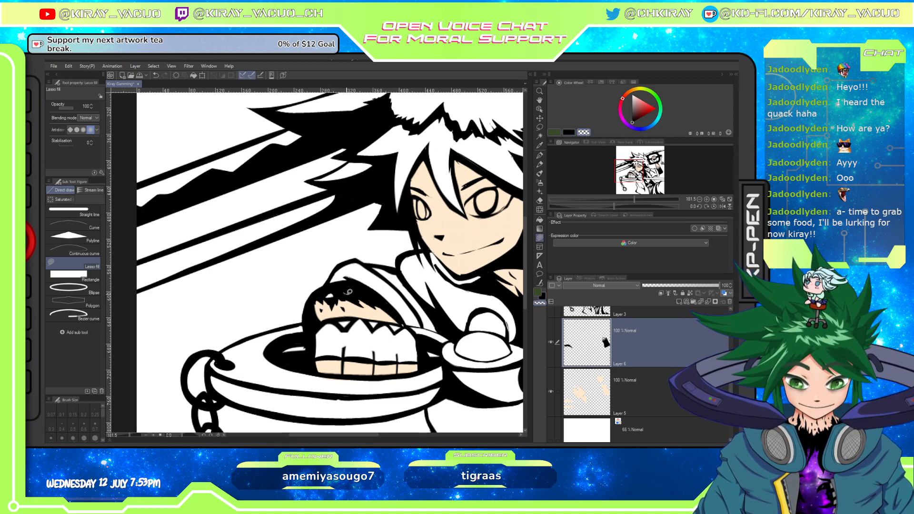
left_click_drag(347, 293, 353, 294)
left_click_drag(361, 295, 365, 299)
Add a new layer between the line art on Layer 3 and the black shading on Layer 6.
left_click(638, 392)
left_click(355, 312, "alt")
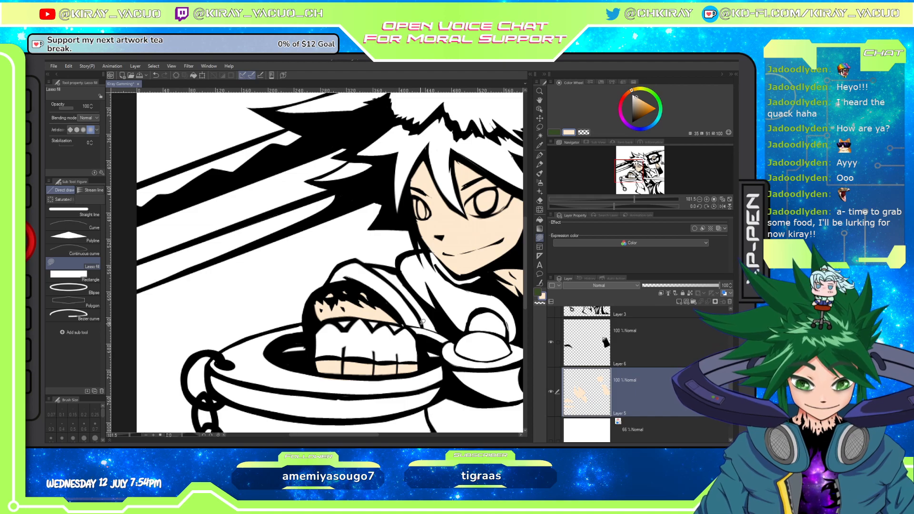
scroll(447, 341, "down", 6)
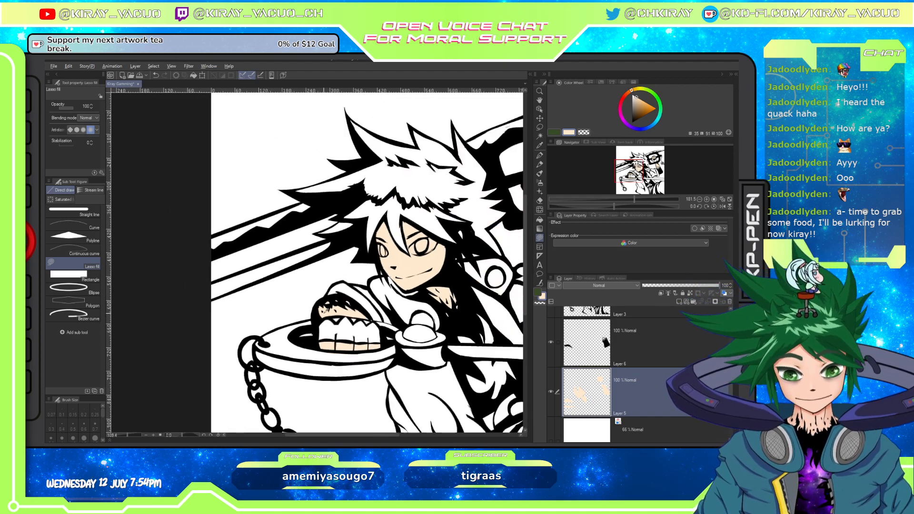
scroll(376, 305, "up", 5)
scroll(616, 347, "up", 3)
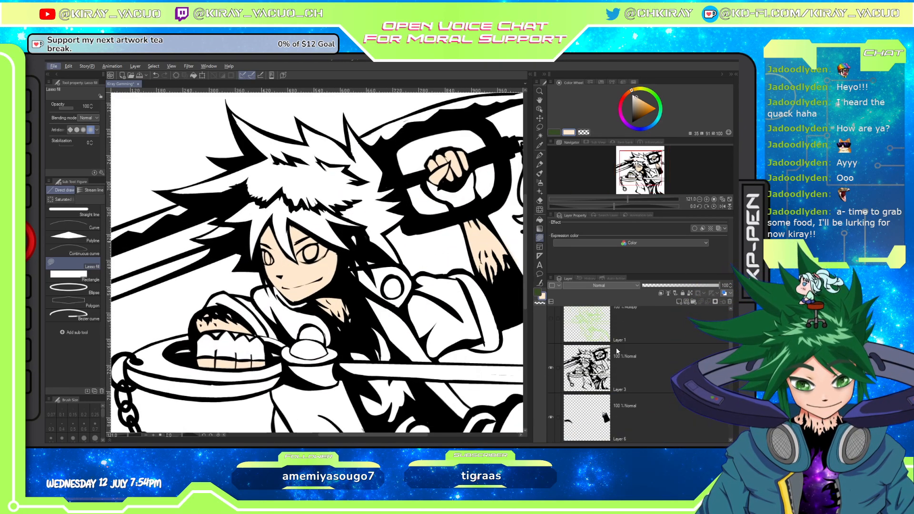
scroll(631, 361, "down", 3)
left_click(631, 371)
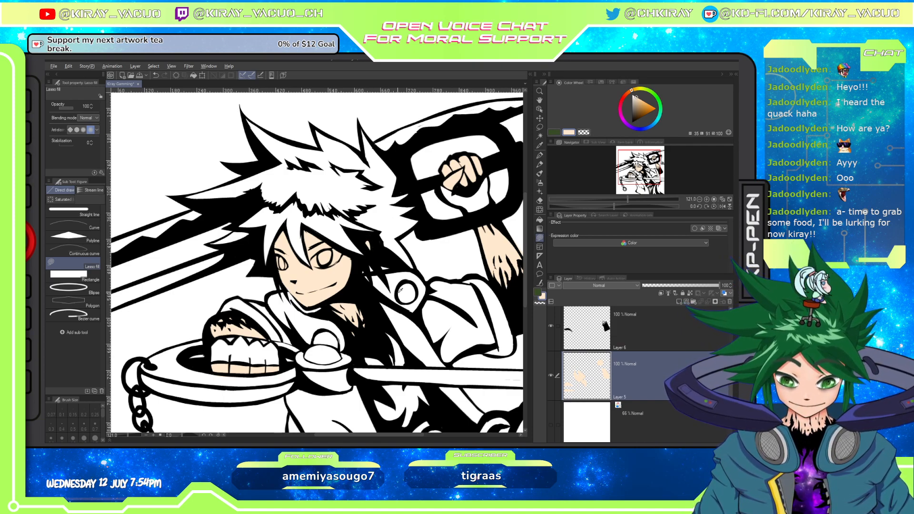
scroll(653, 363, "up", 3)
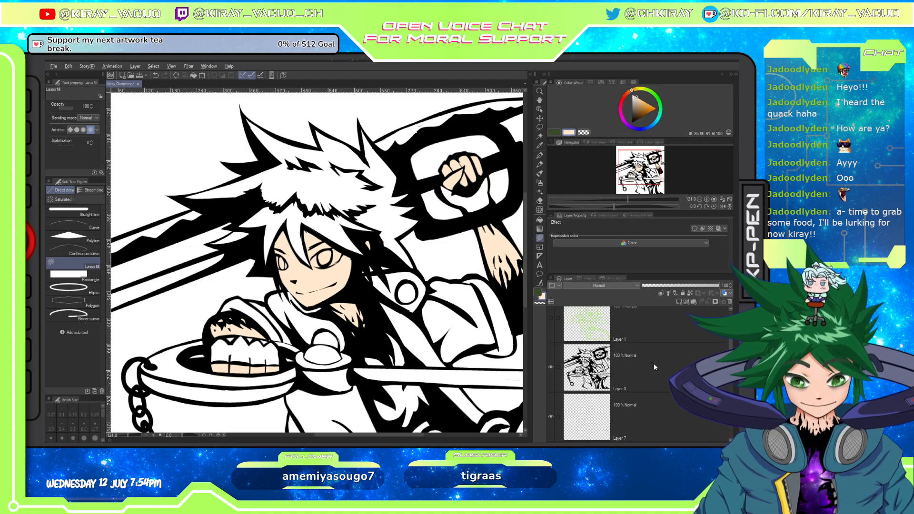
Erase the small black strand marks beside the hair highlight on Layer 3 with transparent Lasso Fill.
left_click(262, 186, "alt")
mouse_move(261, 187)
left_mouse_down()
mouse_move(287, 187)
mouse_move(254, 200)
left_mouse_up()
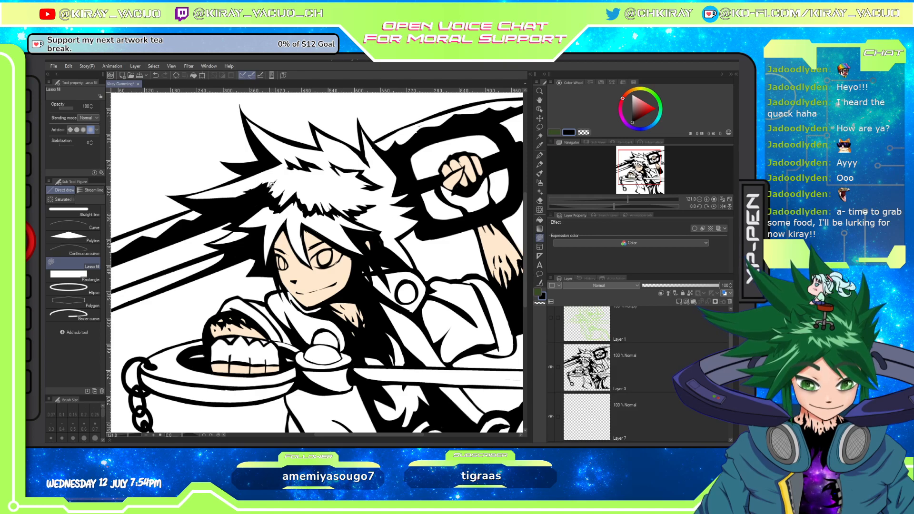
key("c")
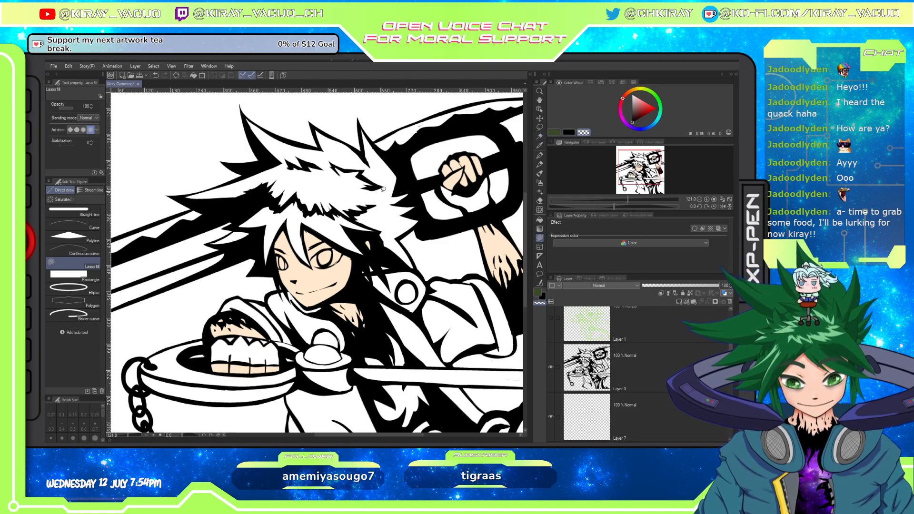
left_click_drag(235, 192, 279, 177)
left_click(275, 176, "ctrl+shift")
key("c")
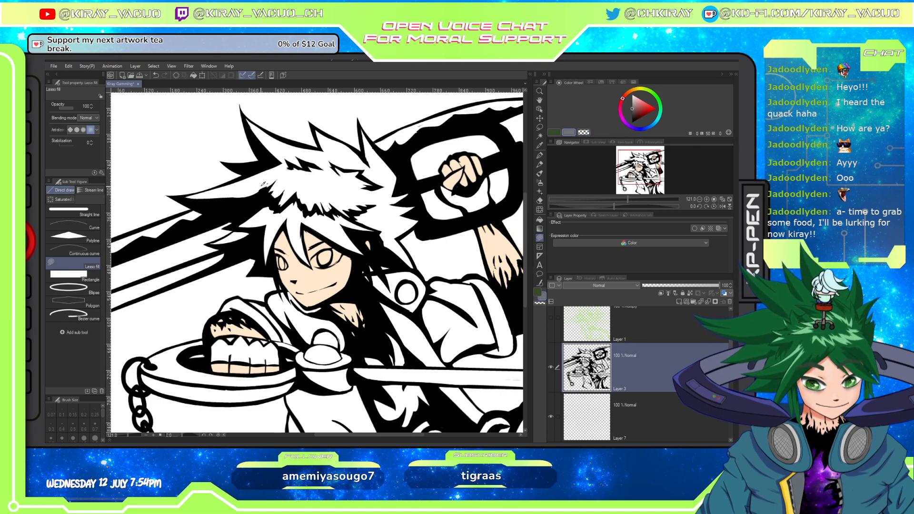
left_click(264, 188, "ctrl+shift")
key("c")
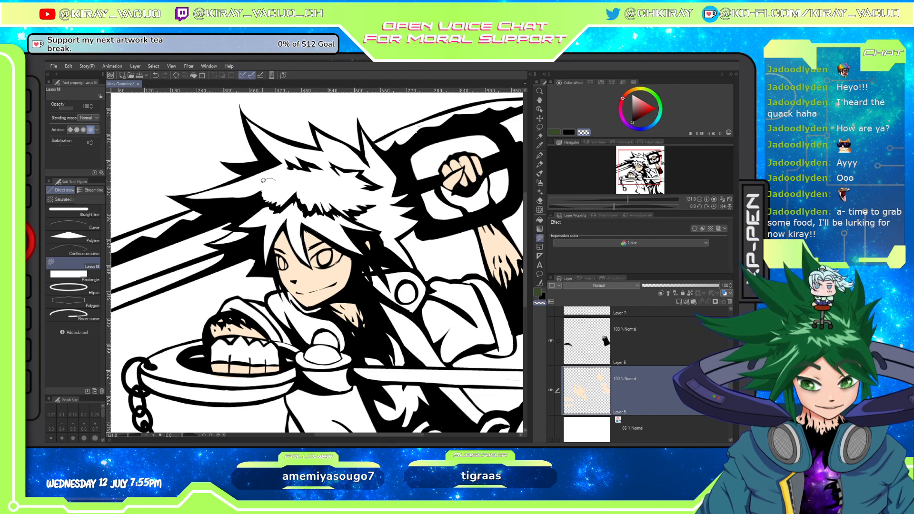
left_click_drag(256, 186, 281, 196)
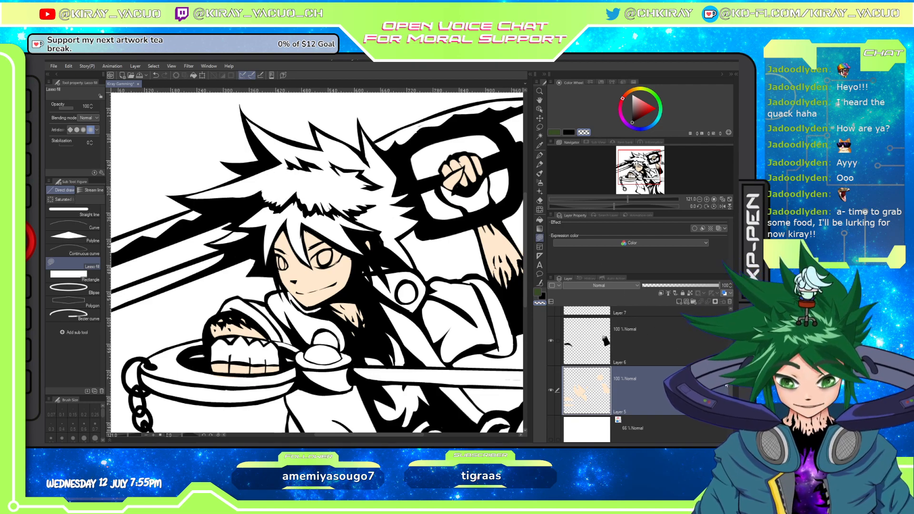
Draw jagged black shading along the lower edge of the hair highlight on Layer 3 with Lasso Fill.
scroll(733, 386, "up", 2)
left_click_drag(731, 387, 731, 383)
left_click(653, 347)
key("c")
left_click_drag(281, 207, 238, 194)
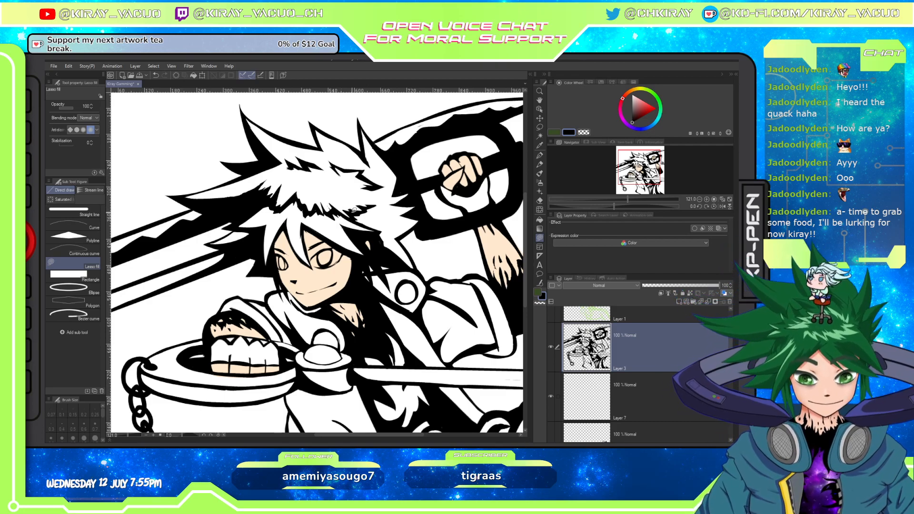
mouse_move(336, 192)
left_mouse_down()
mouse_move(351, 206)
mouse_move(374, 206)
mouse_move(360, 197)
mouse_move(366, 210)
mouse_move(362, 197)
mouse_move(370, 205)
left_mouse_up()
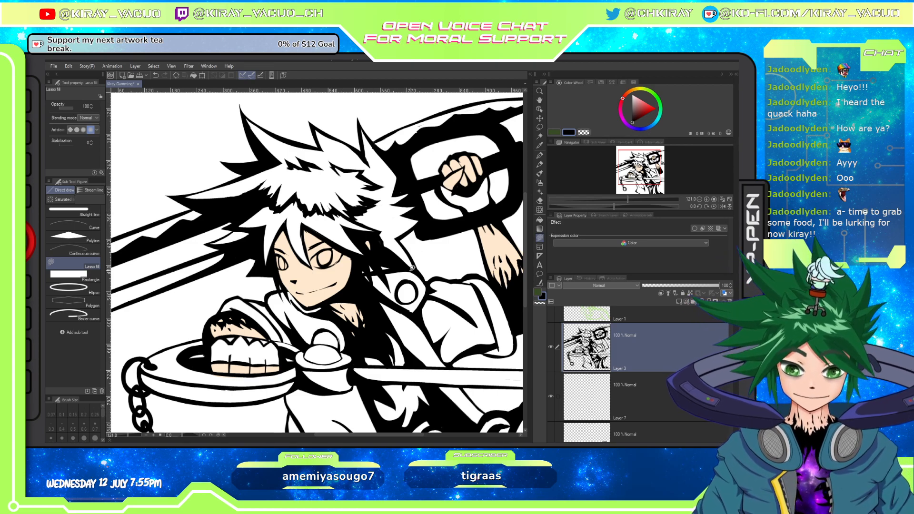
Trim the black shading along the long side hair spike and refine the hair highlight's far edge on Layer 3.
scroll(245, 262, "down", 6)
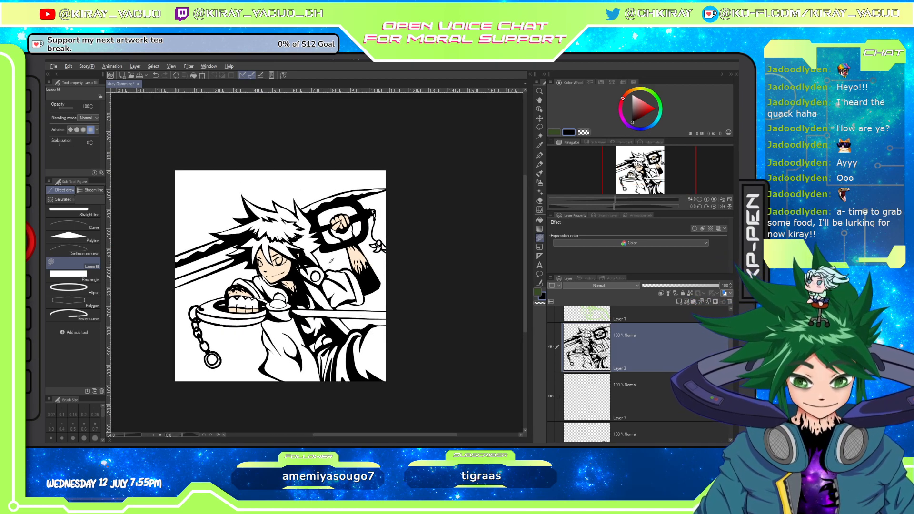
scroll(292, 248, "down", 2)
scroll(250, 229, "up", 3)
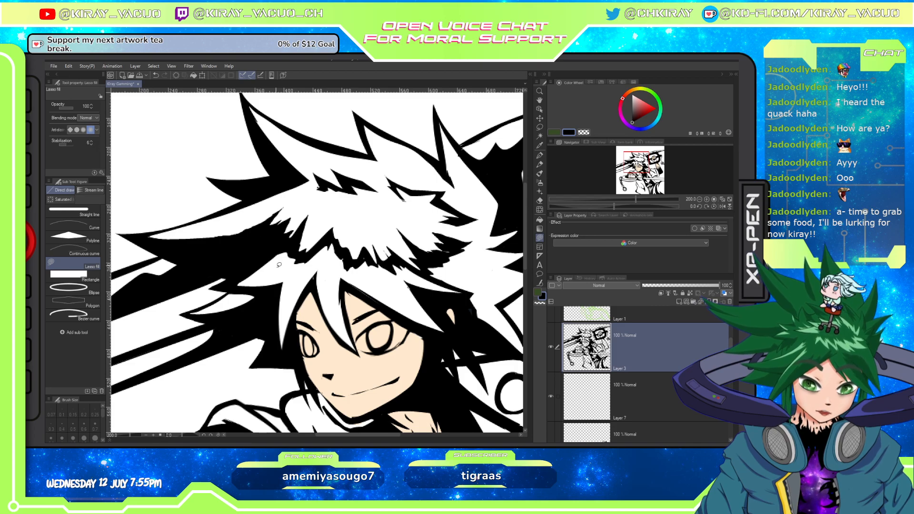
key("c")
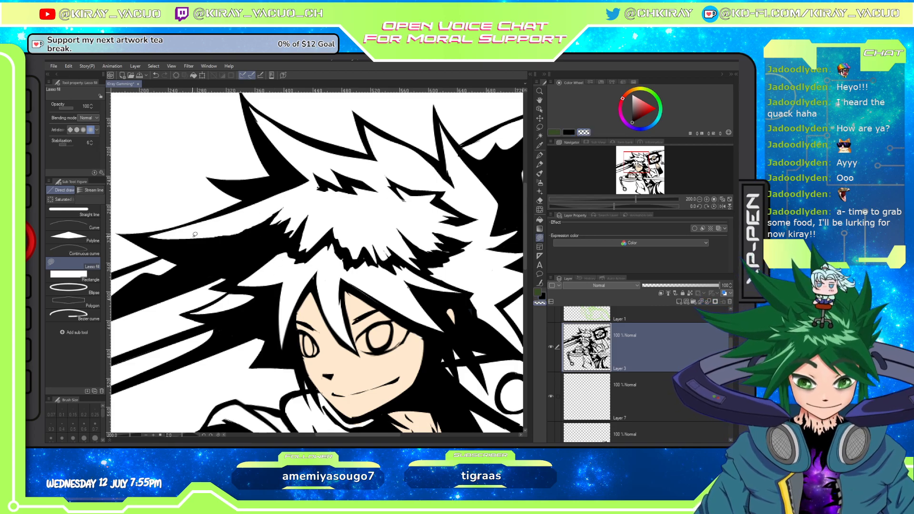
mouse_move(194, 237)
left_mouse_down()
mouse_move(230, 235)
mouse_move(277, 197)
left_mouse_up()
key("ctrl+z")
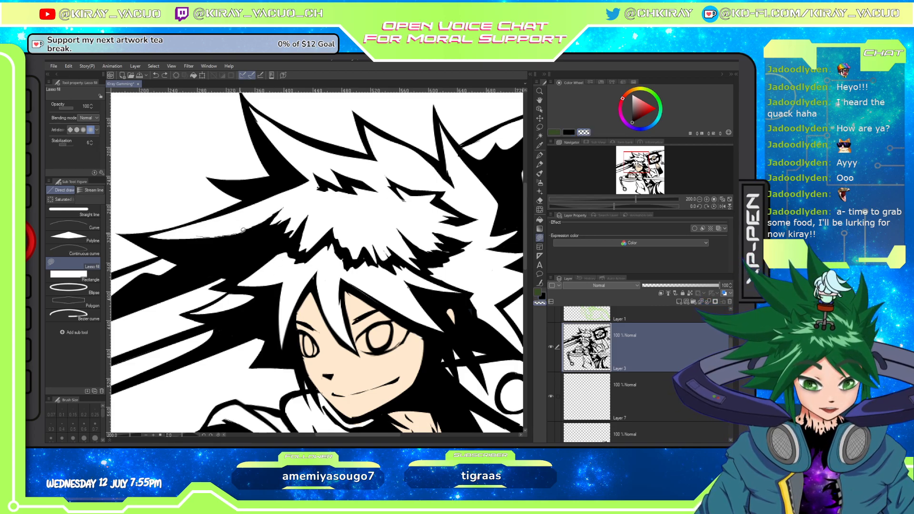
mouse_move(243, 230)
left_mouse_down()
mouse_move(260, 217)
mouse_move(224, 234)
mouse_move(262, 224)
mouse_move(298, 197)
left_mouse_up()
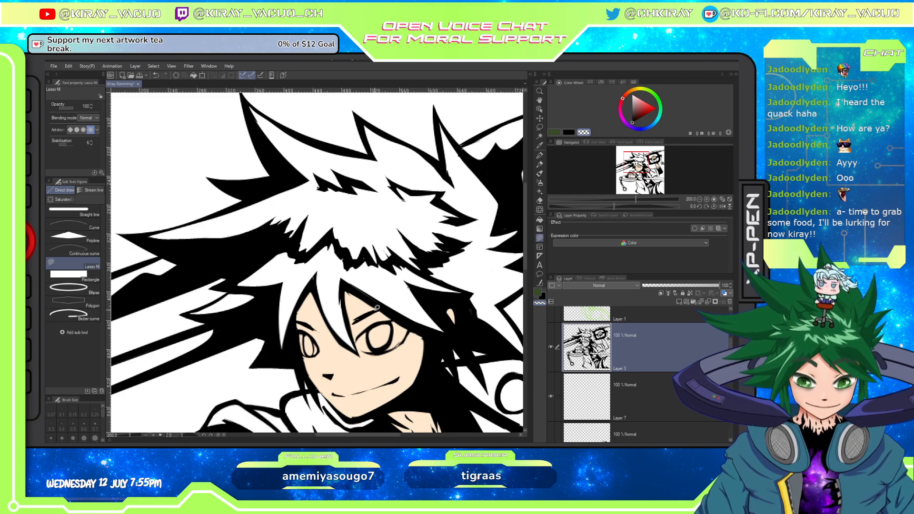
left_click_drag(434, 232, 467, 241)
scroll(476, 266, "down", 6)
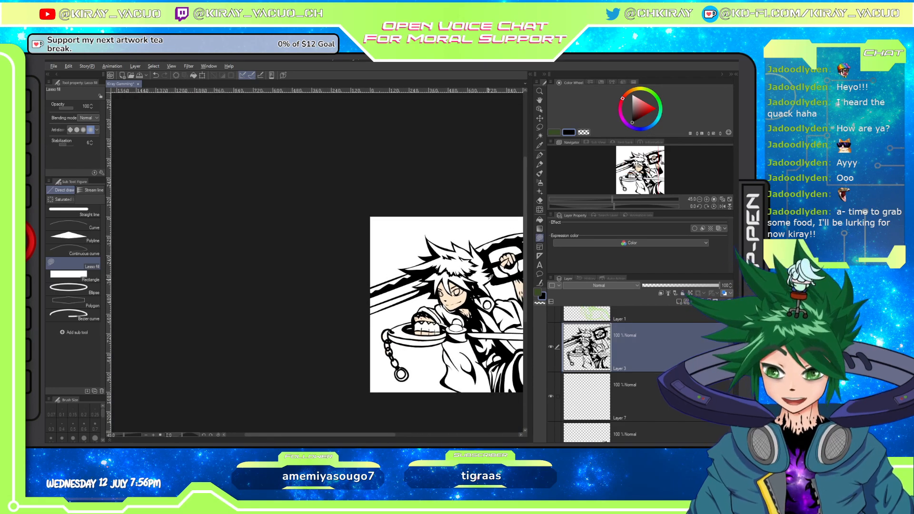
Set the drawing colour to a muted teal and make Layer 7 the active layer.
scroll(491, 277, "up", 2)
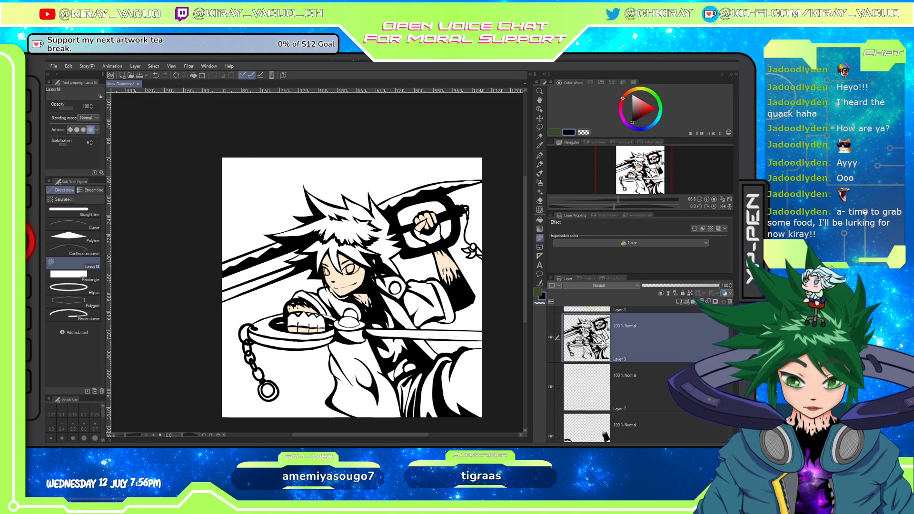
scroll(620, 371, "down", 2)
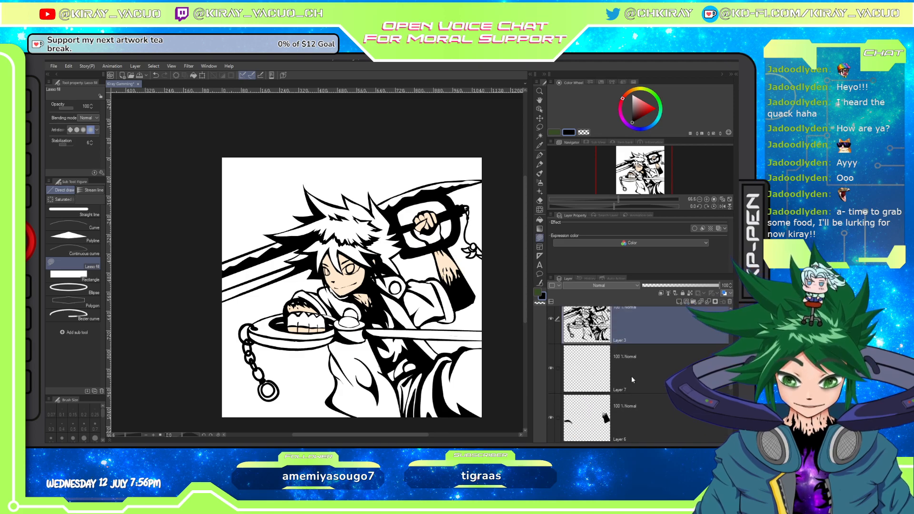
scroll(647, 396, "up", 2)
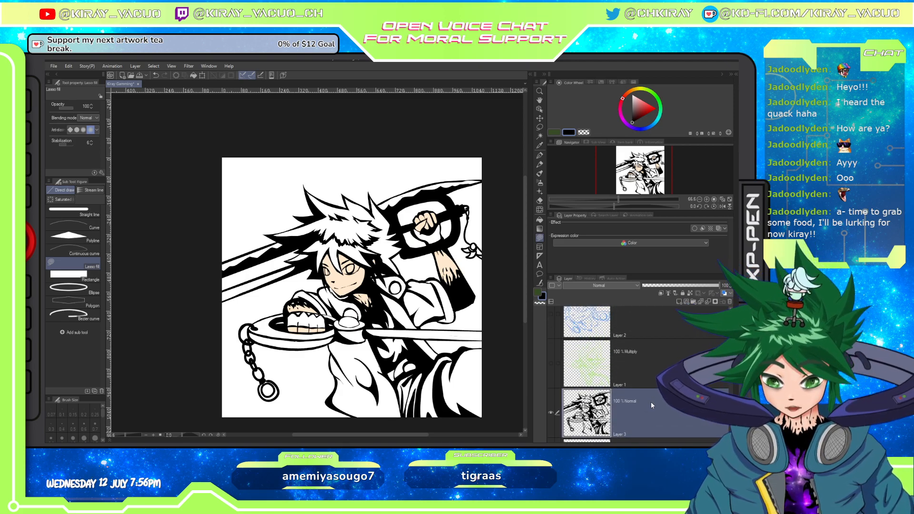
left_click(644, 110)
left_click(660, 114)
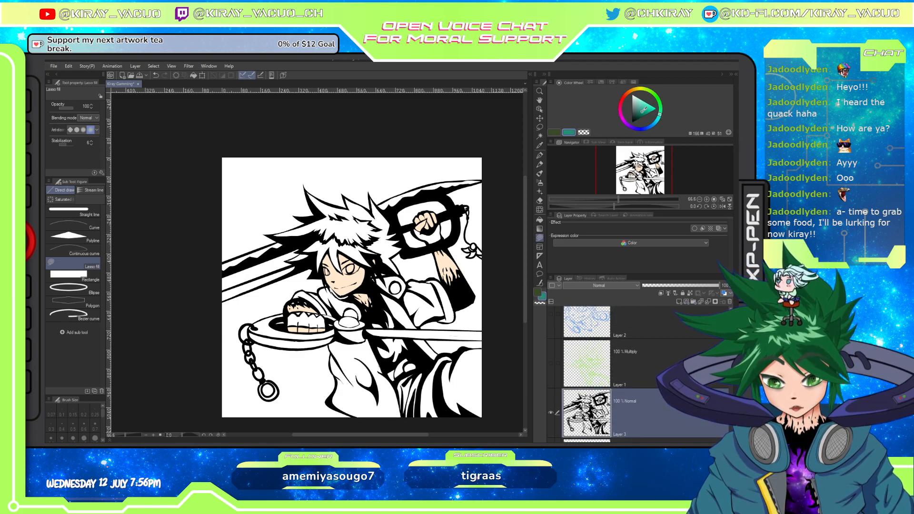
left_click(640, 108)
left_click(661, 115)
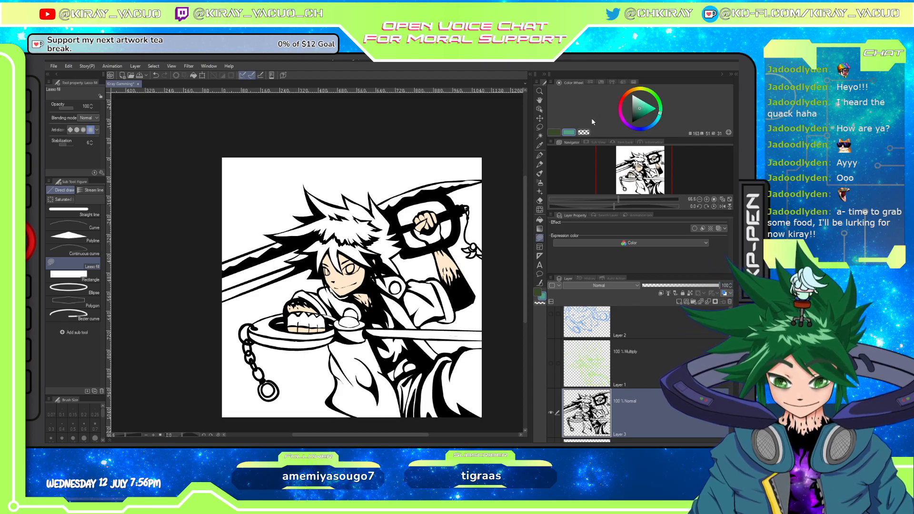
scroll(669, 410, "up", 5)
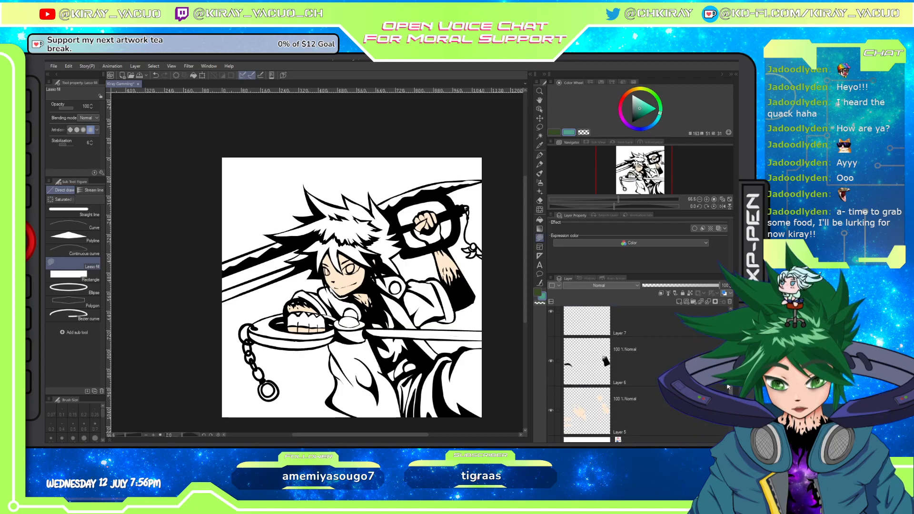
scroll(728, 387, "down", 1)
left_click(676, 357)
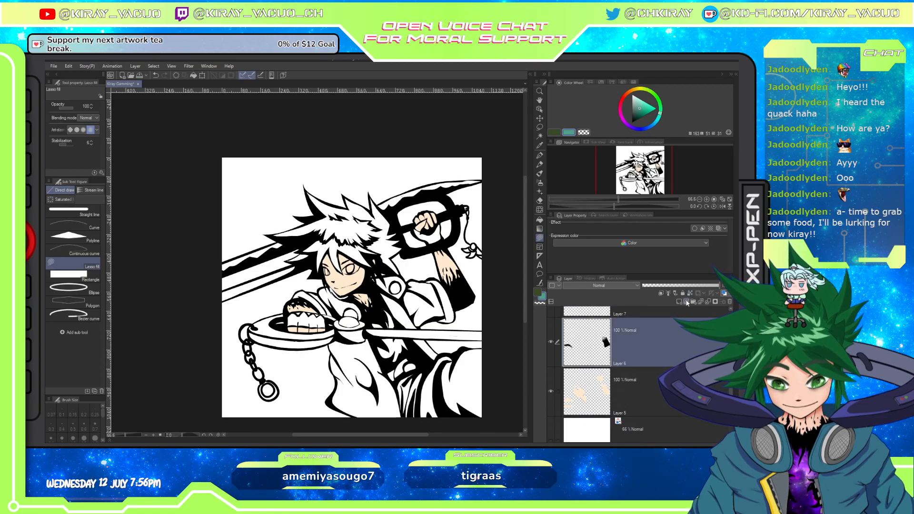
left_click(661, 314)
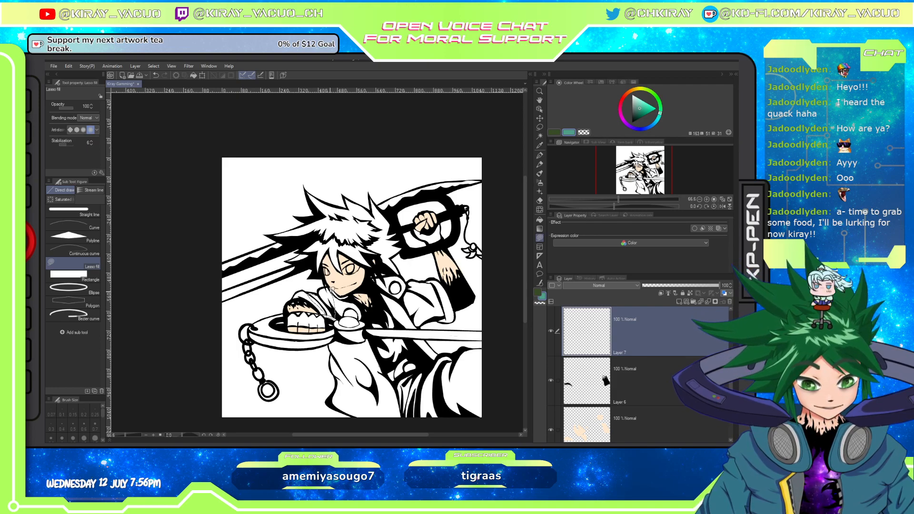
Fill the coat's collar area, raised sleeve and long front sleeve with flat teal on Layer 7 using Lasso Fill.
mouse_move(332, 289)
left_mouse_down()
mouse_move(346, 304)
mouse_move(329, 286)
mouse_move(311, 290)
mouse_move(328, 308)
mouse_move(349, 295)
left_mouse_up()
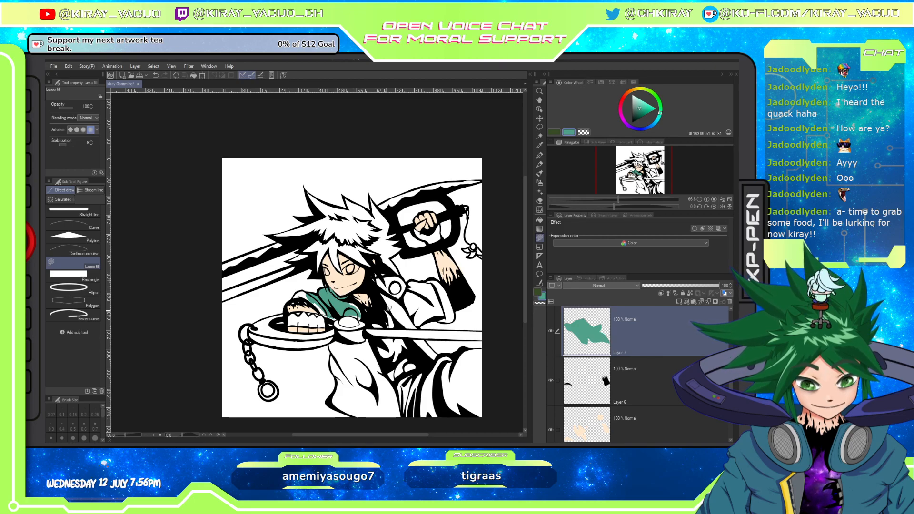
mouse_move(350, 299)
left_mouse_down()
mouse_move(366, 316)
mouse_move(350, 307)
mouse_move(393, 310)
mouse_move(379, 284)
left_mouse_up()
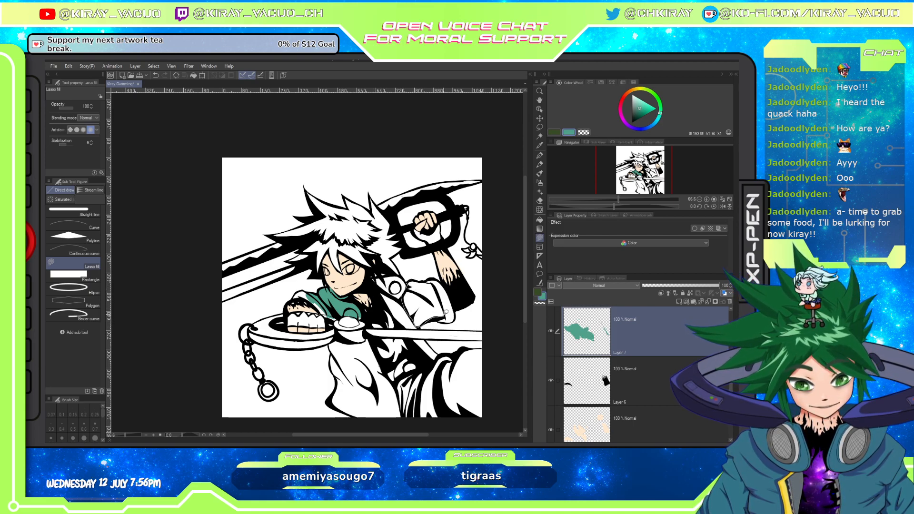
left_click_drag(420, 280, 408, 287)
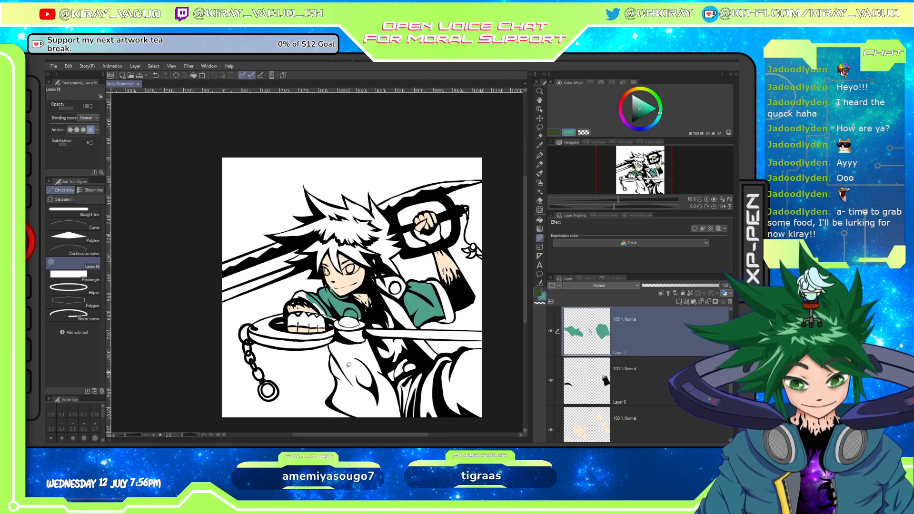
mouse_move(334, 356)
left_mouse_down()
mouse_move(363, 393)
mouse_move(367, 368)
mouse_move(355, 343)
mouse_move(335, 352)
mouse_move(350, 383)
mouse_move(361, 373)
mouse_move(336, 364)
mouse_move(338, 409)
mouse_move(390, 416)
left_mouse_up()
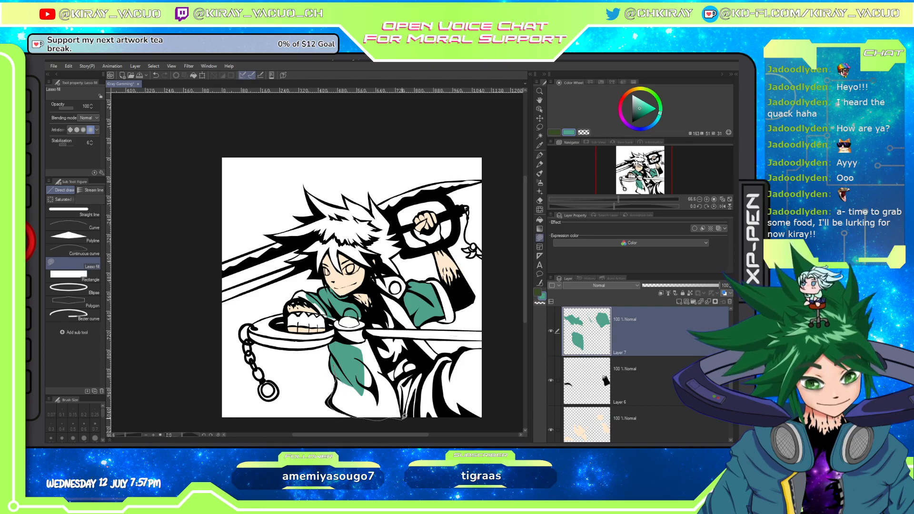
mouse_move(393, 383)
left_mouse_down()
mouse_move(376, 355)
mouse_move(346, 337)
left_mouse_up()
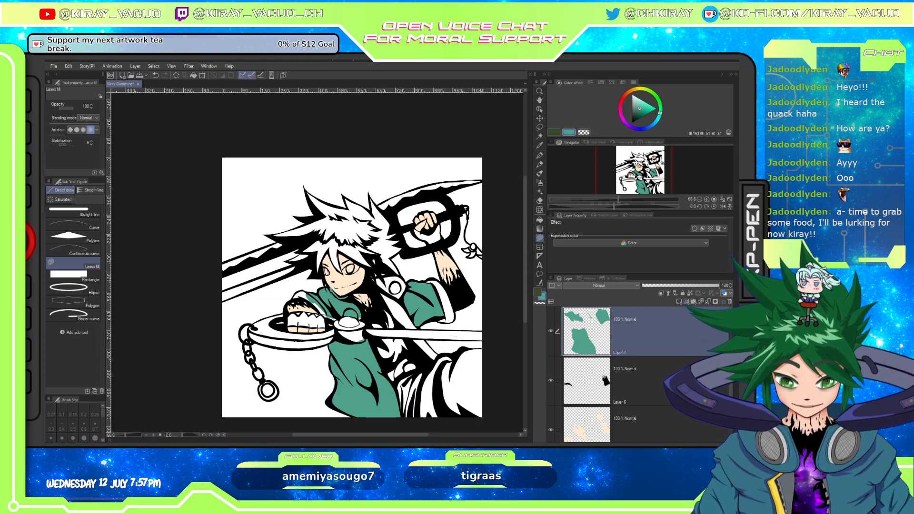
Choose a golden yellow and fill the coat's shoulder flap and the long trim running down past the sword blade.
left_click_drag(652, 106, 637, 91)
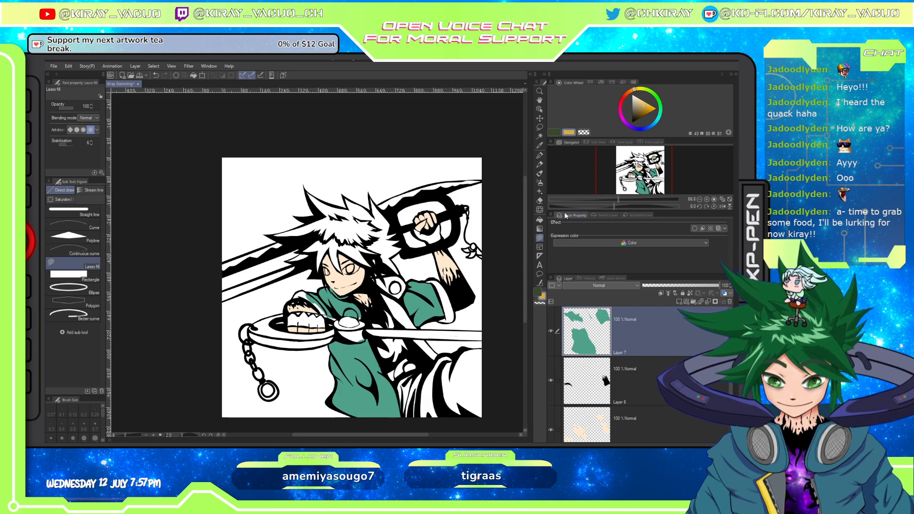
mouse_move(380, 276)
left_mouse_down()
mouse_move(400, 299)
mouse_move(406, 280)
mouse_move(385, 275)
mouse_move(404, 281)
left_mouse_up()
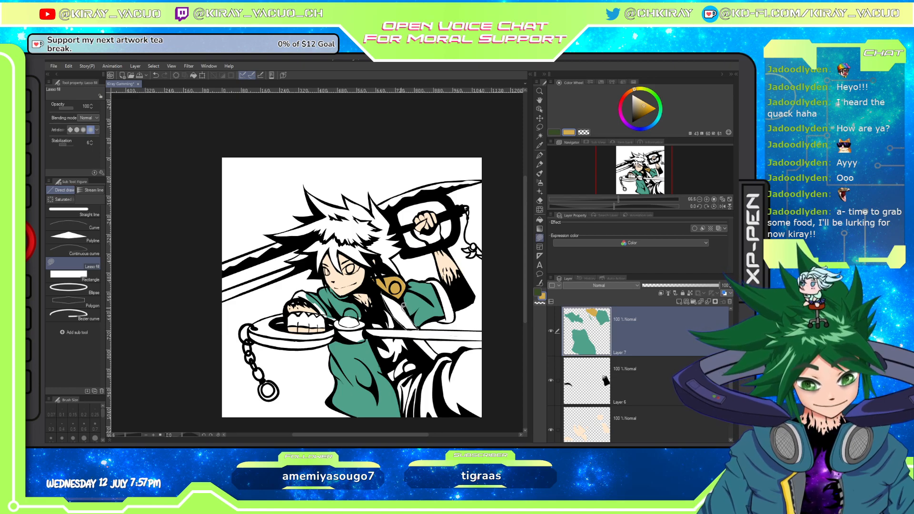
left_click_drag(402, 305, 388, 293)
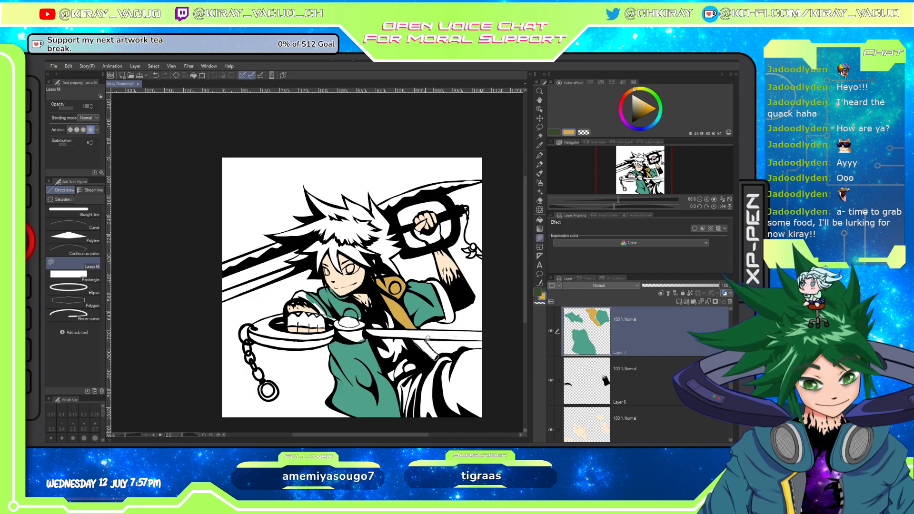
left_click_drag(427, 338, 419, 340)
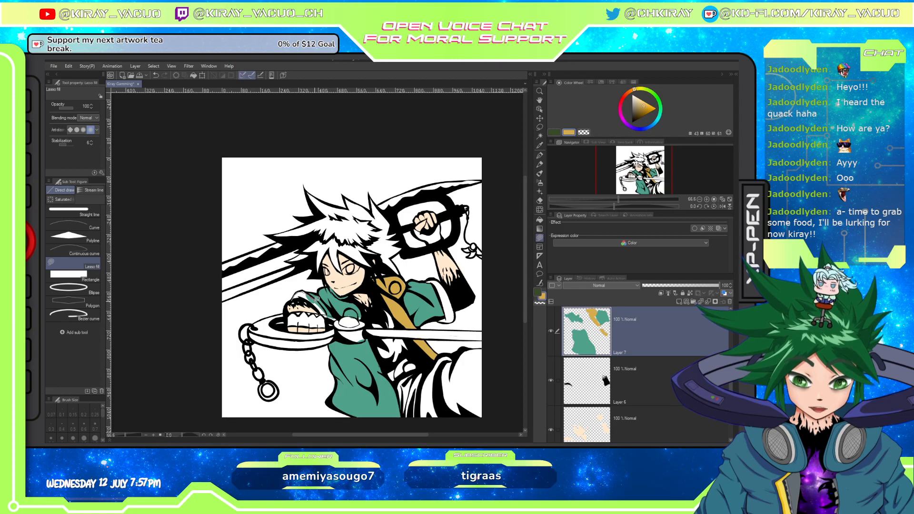
Fill the sleeve cuff behind the sword-holding fist with golden yellow, covering it down to the guard.
mouse_move(315, 299)
left_mouse_down()
mouse_move(326, 312)
mouse_move(314, 296)
left_mouse_up()
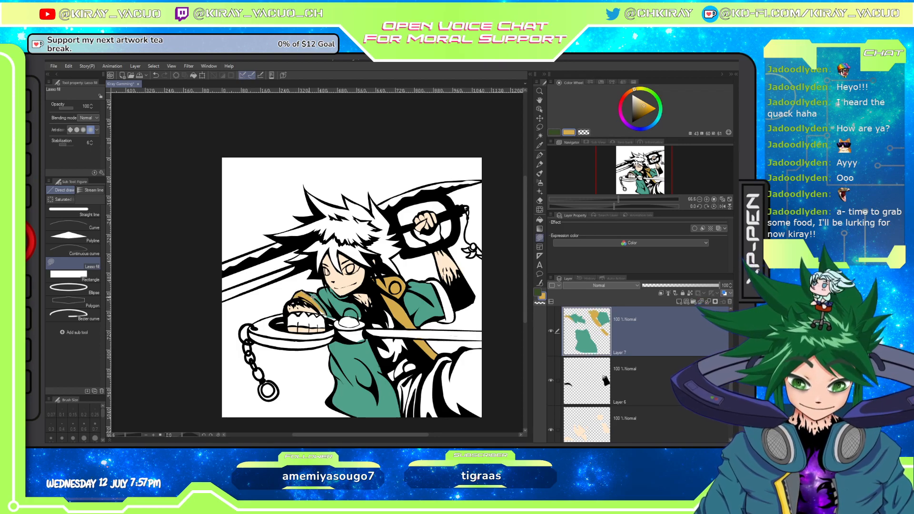
scroll(310, 302, "up", 4)
left_click_drag(301, 309, 349, 349)
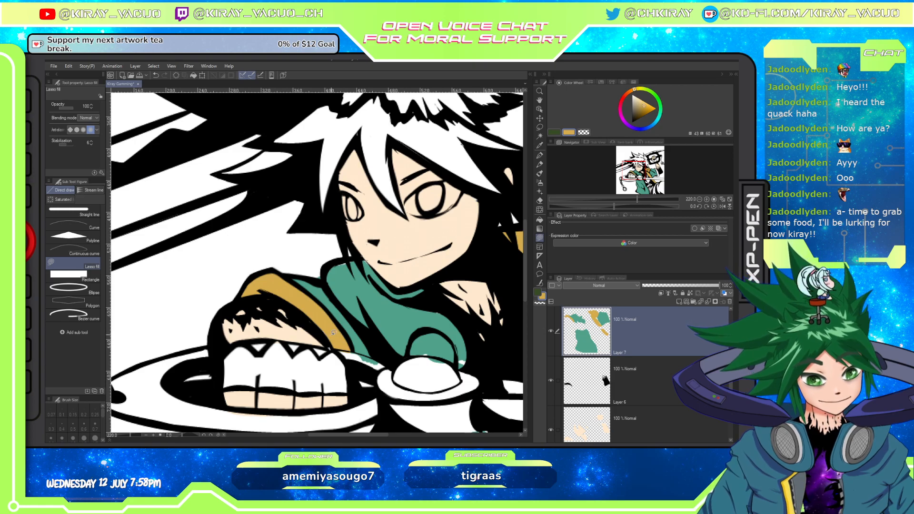
Fill the raised sleeve's cuff with golden yellow, then sample the sleeve's teal as the drawing colour.
scroll(333, 332, "down", 6)
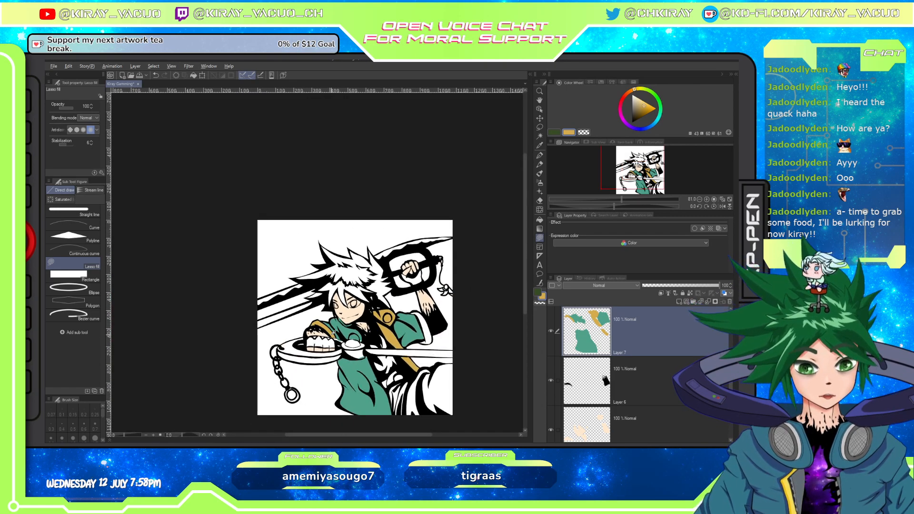
scroll(434, 319, "up", 4)
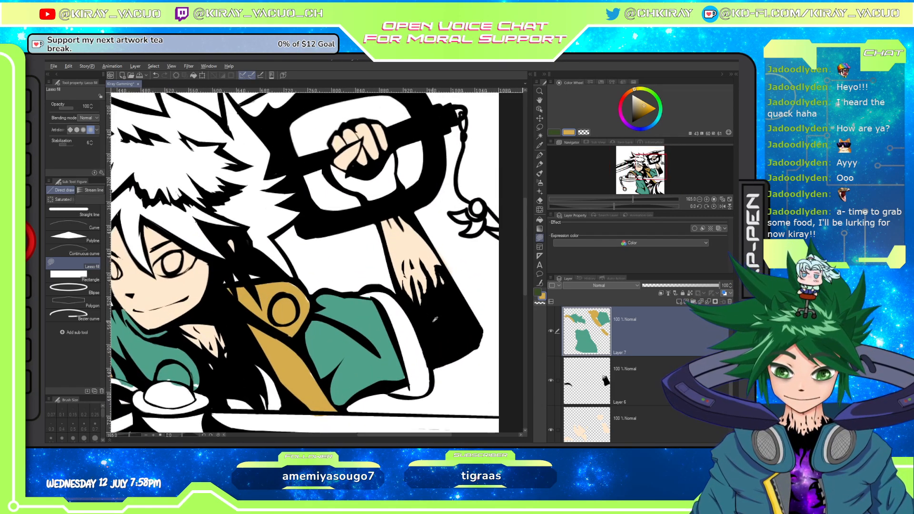
scroll(434, 319, "up", 1)
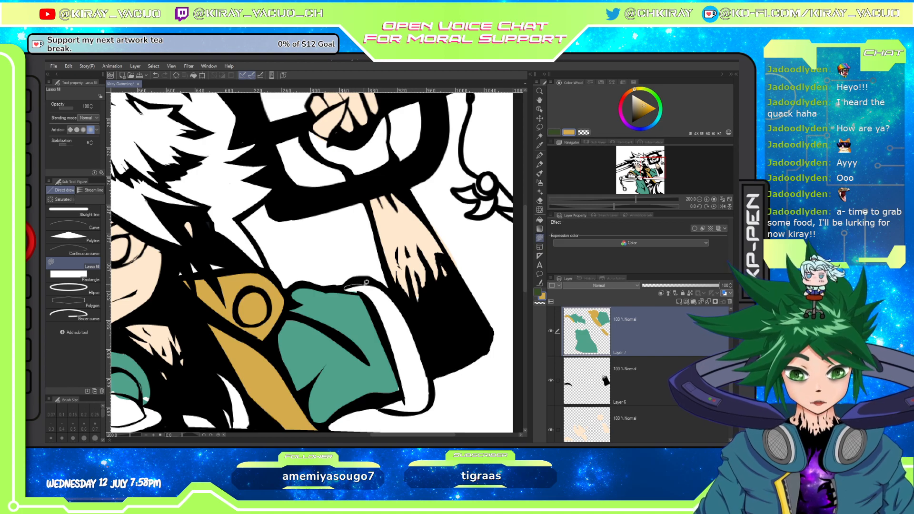
mouse_move(344, 287)
left_mouse_down()
mouse_move(390, 287)
mouse_move(425, 350)
mouse_move(431, 395)
mouse_move(367, 296)
mouse_move(346, 288)
left_mouse_up()
mouse_move(400, 393)
left_mouse_down()
mouse_move(384, 406)
mouse_move(410, 411)
mouse_move(427, 398)
left_mouse_up()
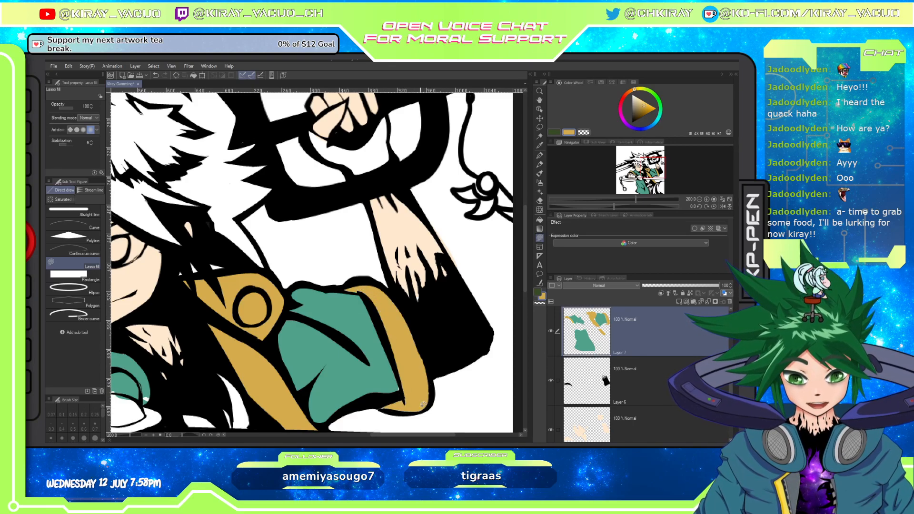
left_click(391, 390, "alt")
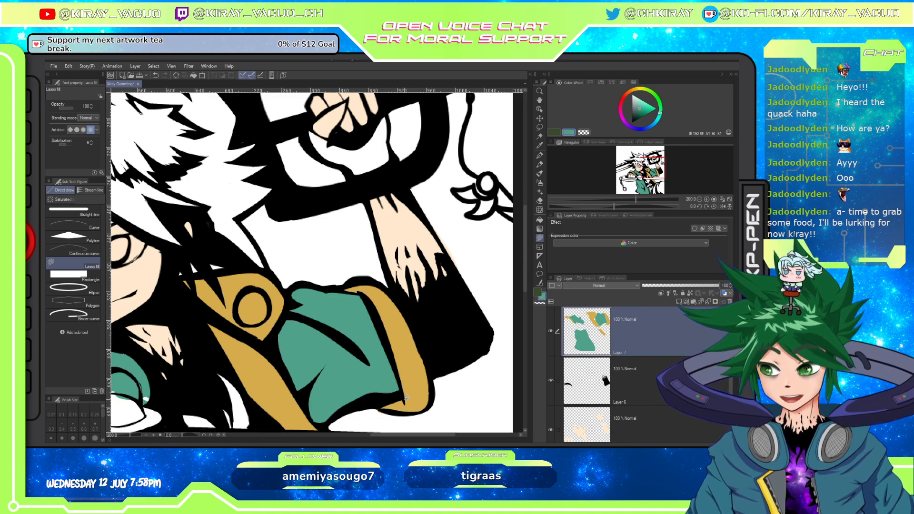
left_click_drag(318, 370, 296, 372)
Choose a light grey and fill the round shoulder button and the matching button above the sword pommel.
scroll(296, 372, "up", 12)
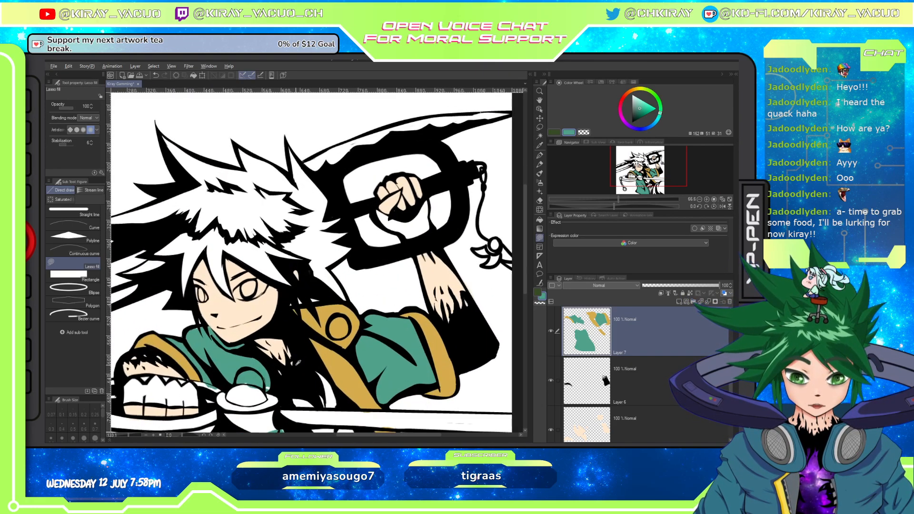
scroll(247, 384, "up", 3)
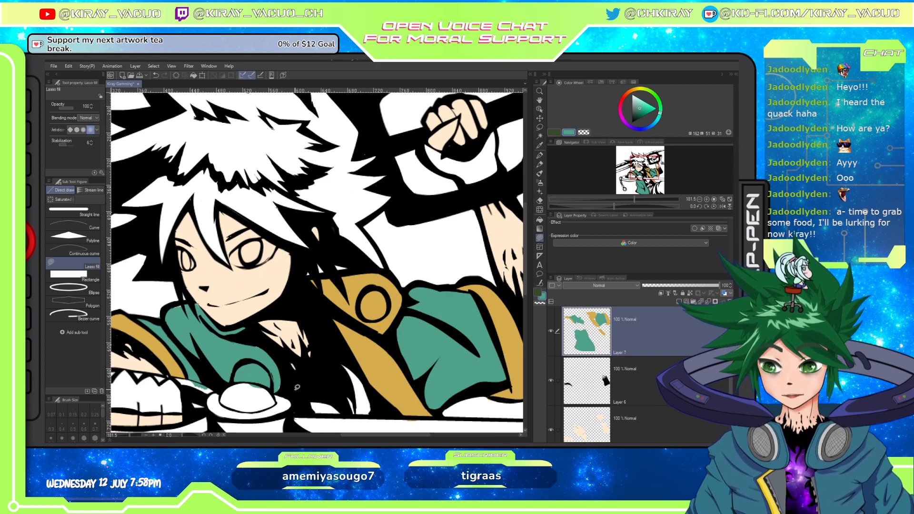
left_click(633, 100)
mouse_move(375, 289)
left_mouse_down()
mouse_move(365, 317)
mouse_move(375, 288)
left_mouse_up()
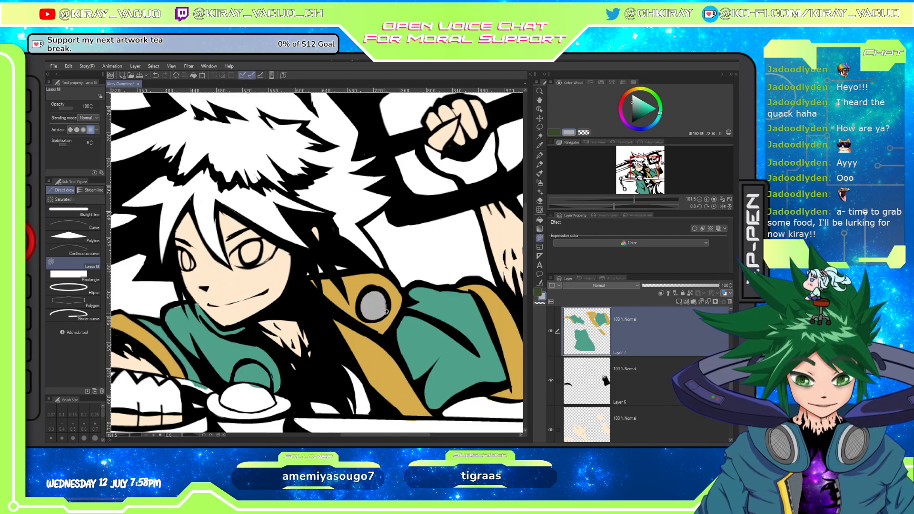
mouse_move(232, 383)
left_mouse_down()
mouse_move(238, 365)
mouse_move(257, 360)
mouse_move(276, 388)
mouse_move(233, 382)
left_mouse_up()
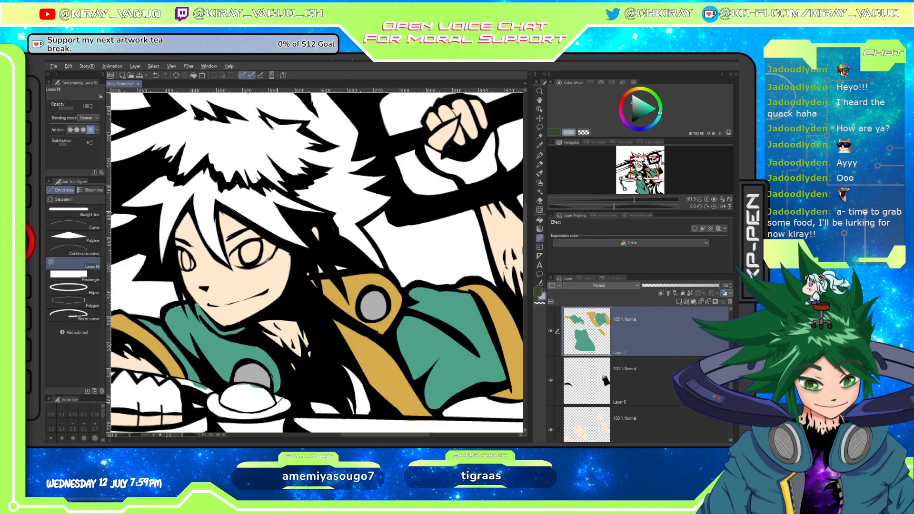
scroll(286, 405, "down", 10)
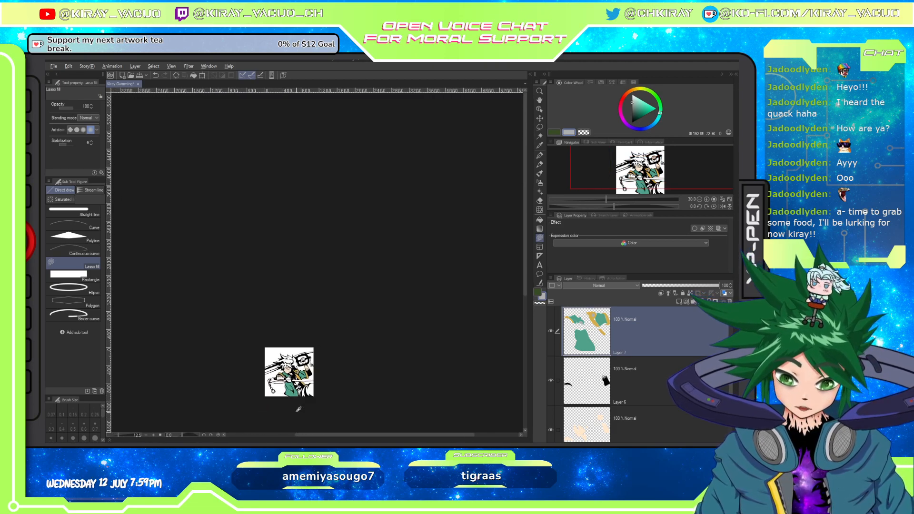
scroll(298, 409, "up", 8)
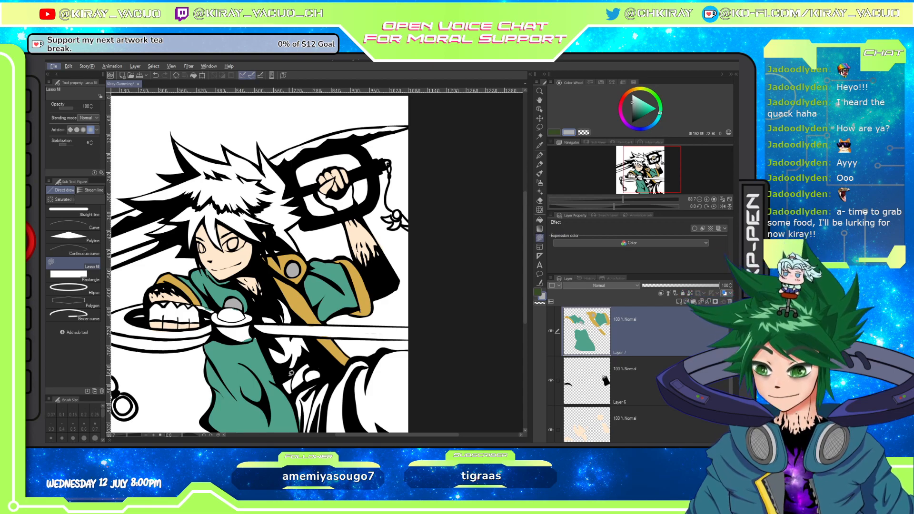
scroll(175, 279, "down", 5)
scroll(175, 279, "up", 3)
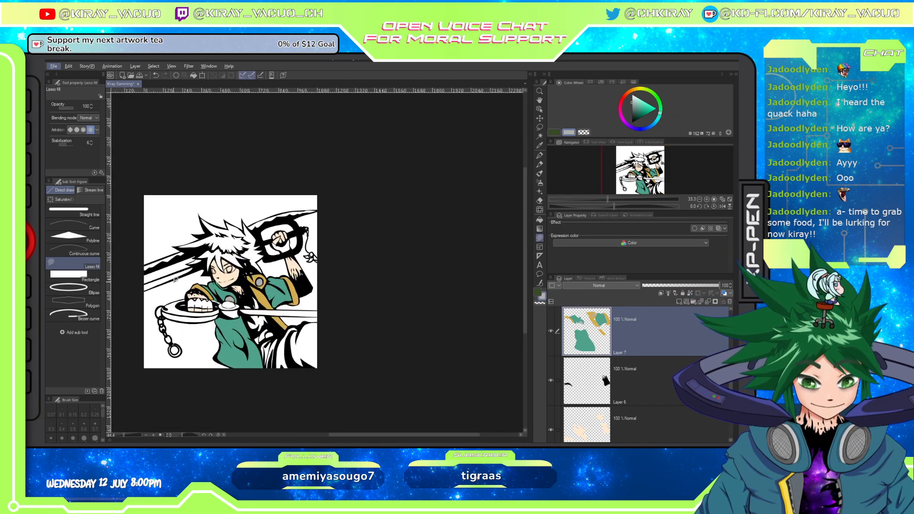
scroll(219, 305, "up", 3)
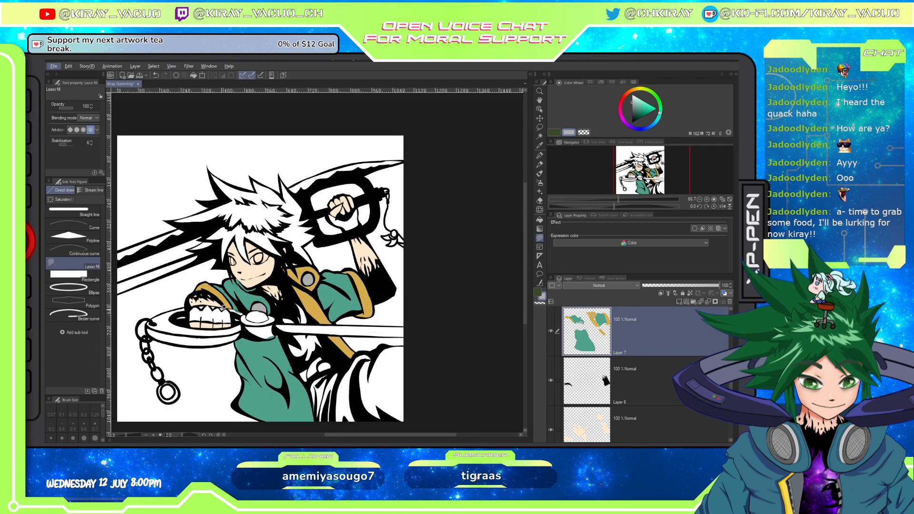
scroll(242, 306, "down", 4)
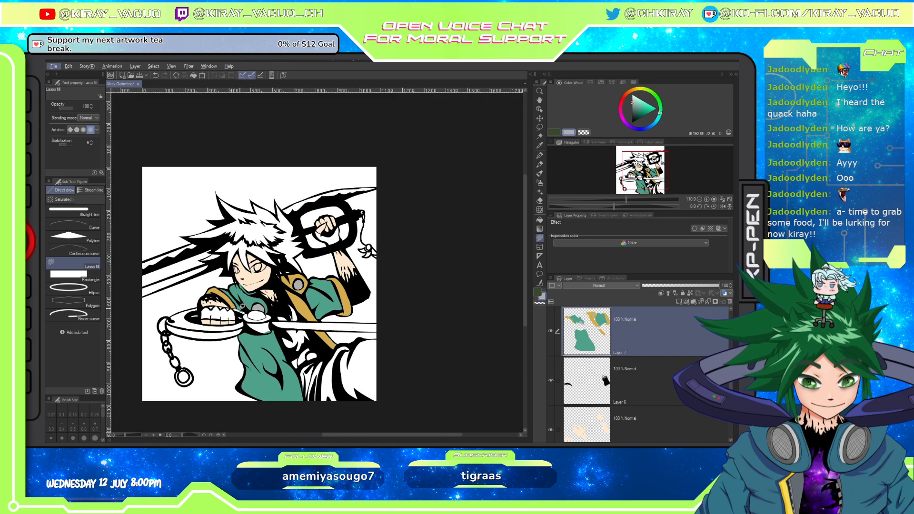
scroll(242, 306, "up", 4)
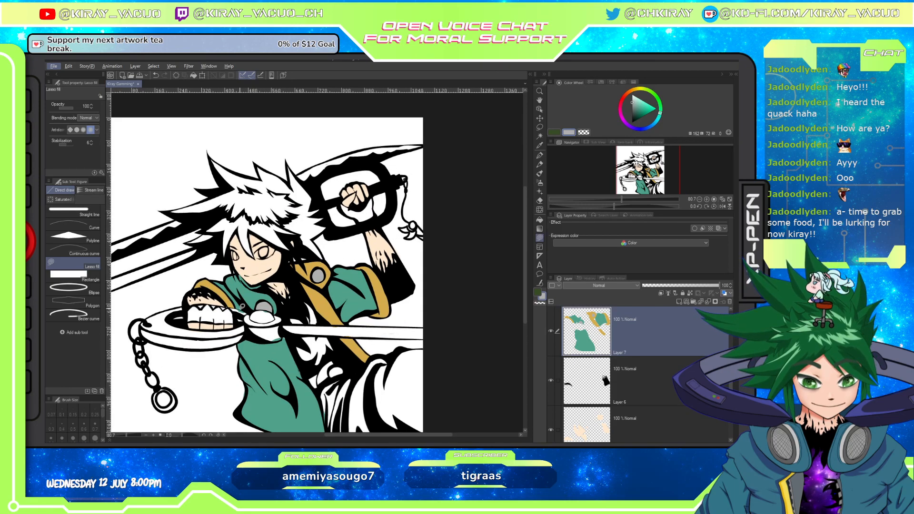
scroll(242, 306, "down", 3)
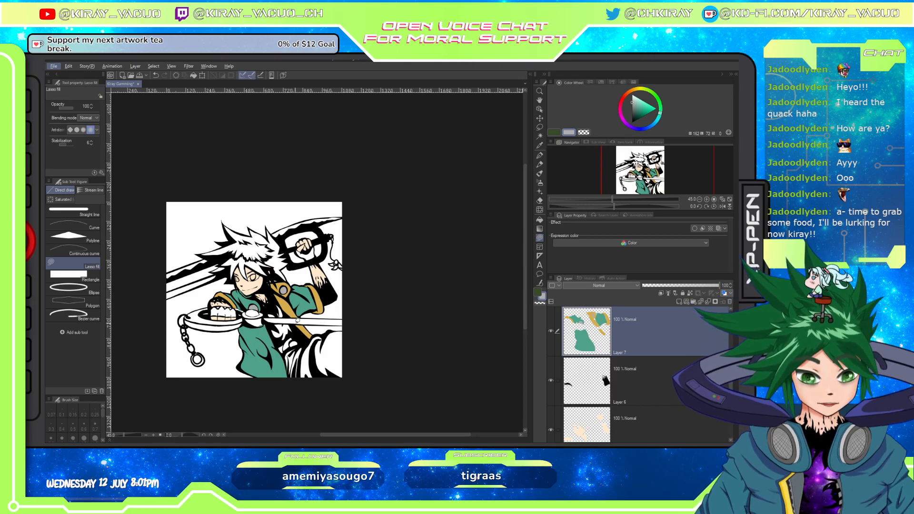
Choose a light grey, add a new layer above the coat colours, and fill the front sword's long blade.
scroll(297, 321, "up", 4)
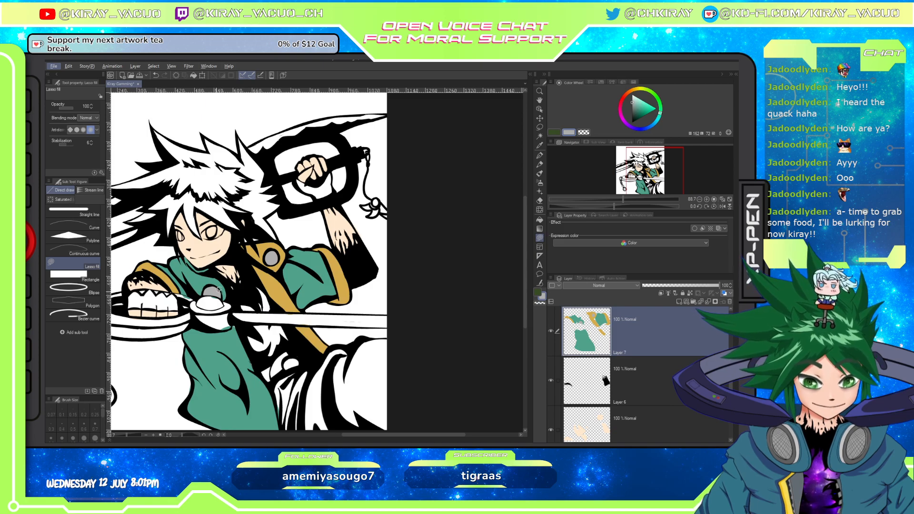
left_click(622, 98)
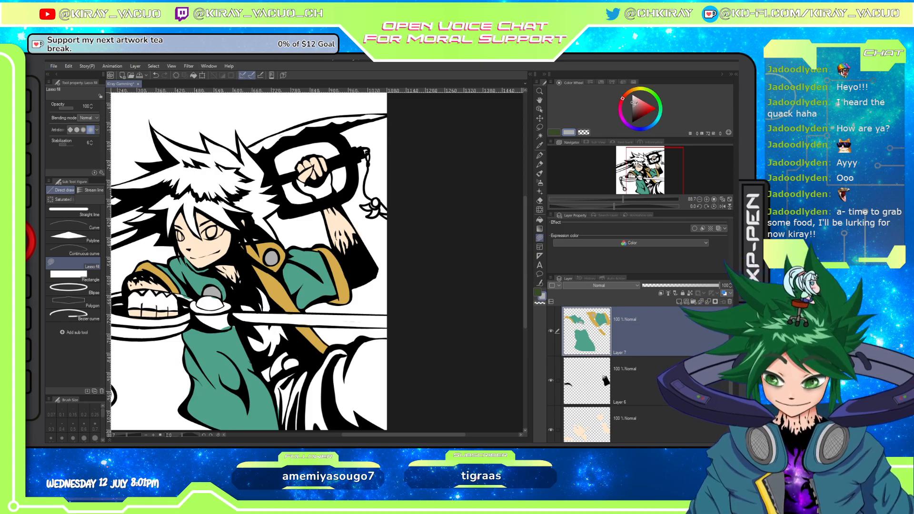
left_click(632, 100)
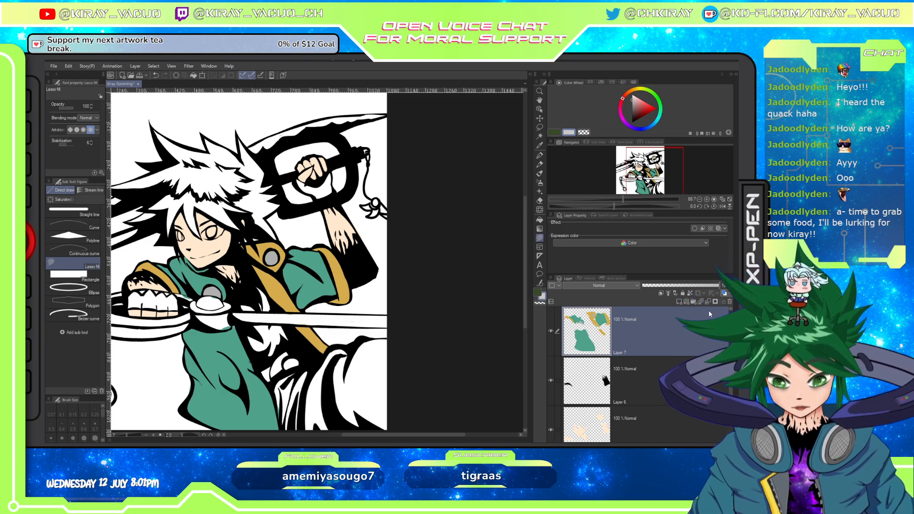
left_click(679, 302)
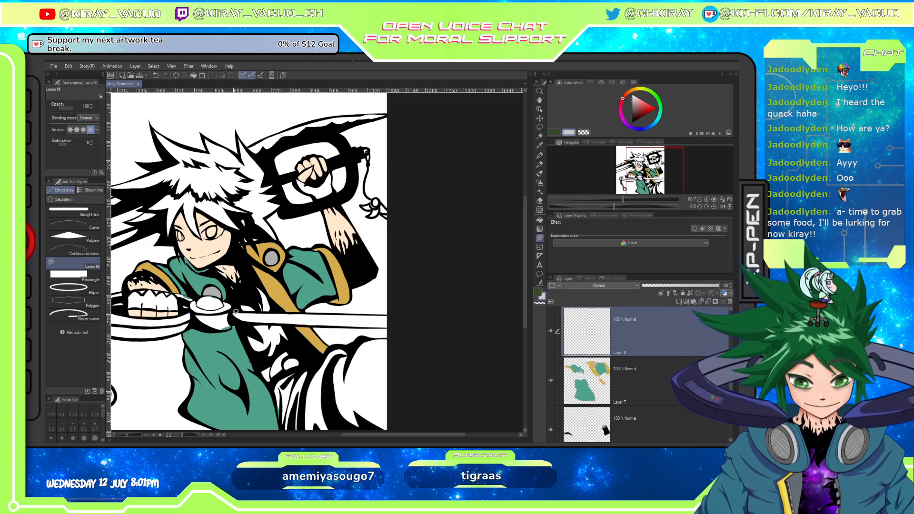
mouse_move(236, 313)
left_mouse_down()
mouse_move(248, 324)
mouse_move(364, 327)
mouse_move(400, 317)
mouse_move(233, 313)
left_mouse_up()
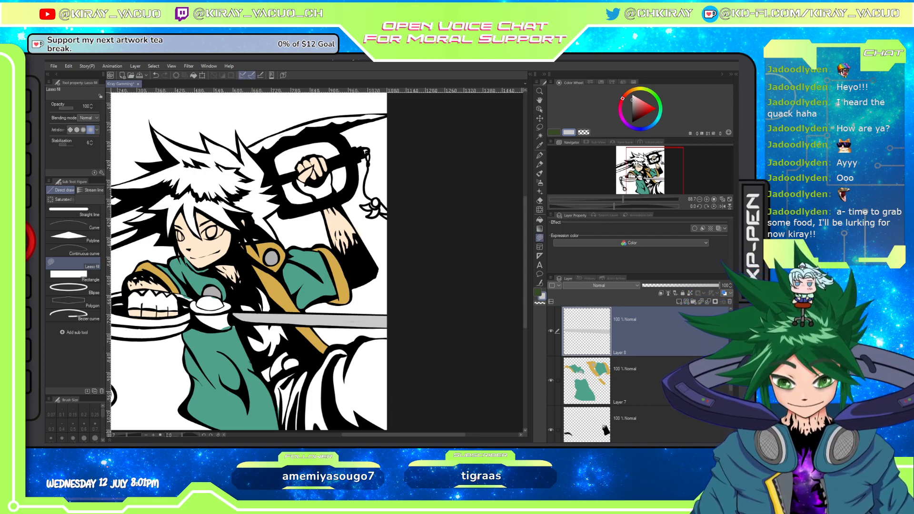
Add a new layer beneath the line art and fill the jagged cutting edge of the rear sword with pale yellow.
scroll(678, 308, "up", 2)
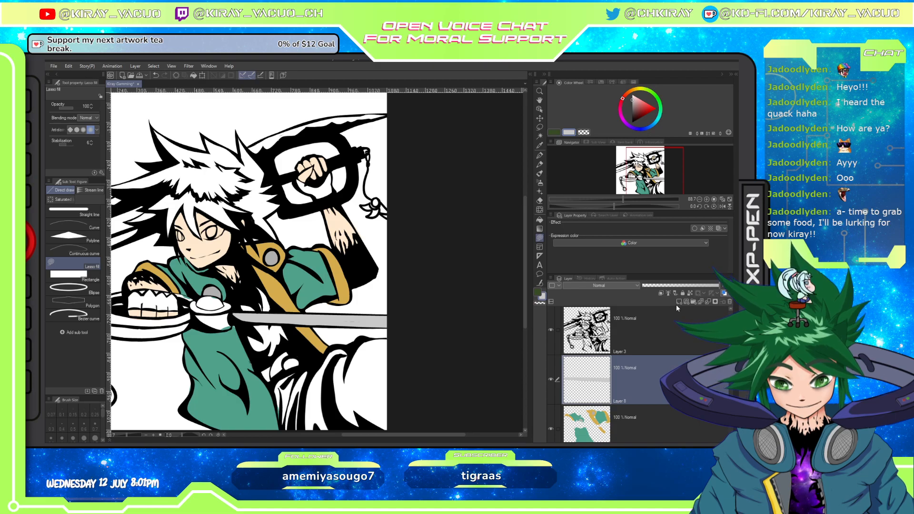
left_click(679, 303)
left_click(636, 97)
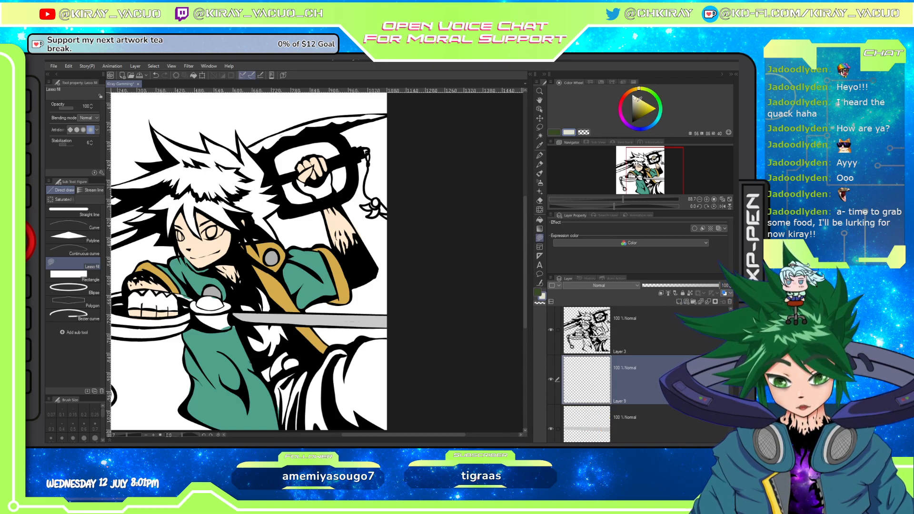
left_click(637, 99)
left_click_drag(391, 235, 583, 218)
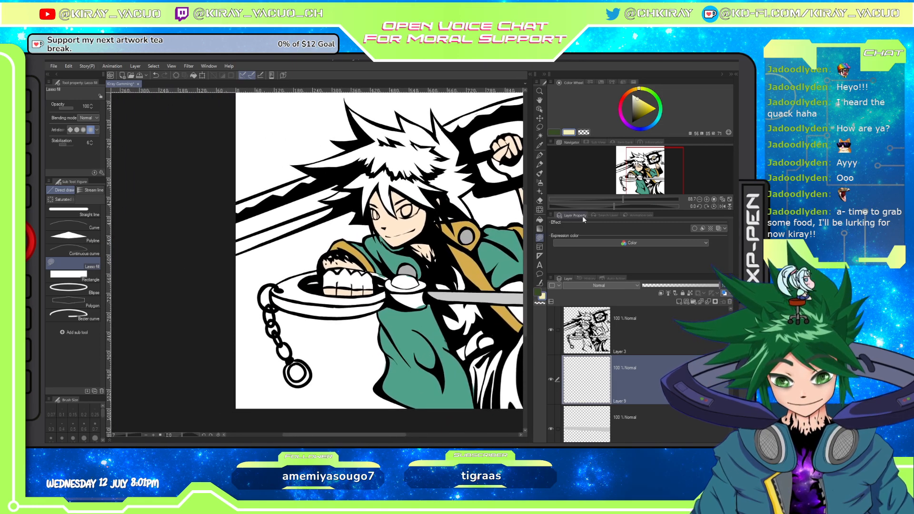
mouse_move(250, 207)
left_mouse_down()
mouse_move(237, 205)
mouse_move(251, 210)
mouse_move(327, 179)
mouse_move(324, 173)
left_mouse_up()
mouse_move(422, 163)
left_mouse_down()
mouse_move(323, 210)
mouse_move(348, 179)
mouse_move(482, 147)
mouse_move(450, 142)
mouse_move(384, 160)
left_mouse_up()
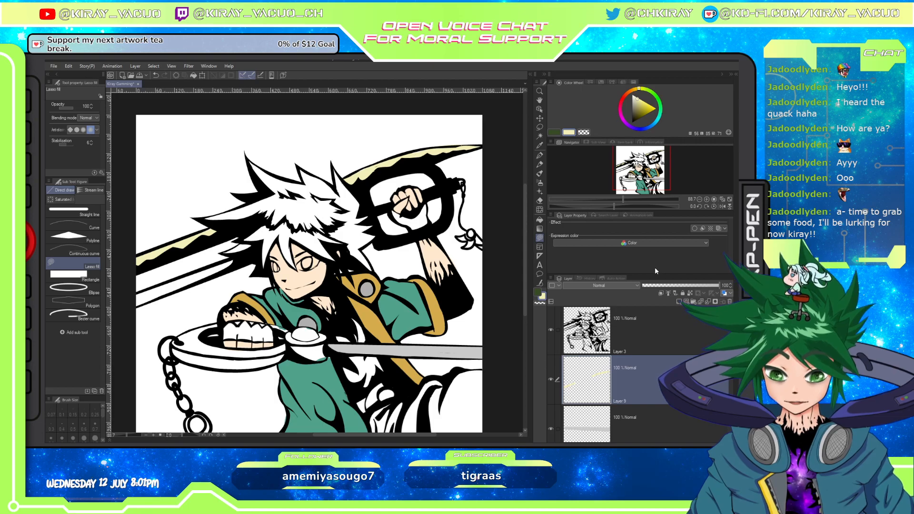
Fill the thin uncoloured gap beneath the rear sword's upper outline, above the raised fist, with pale yellow.
scroll(444, 132, "up", 3)
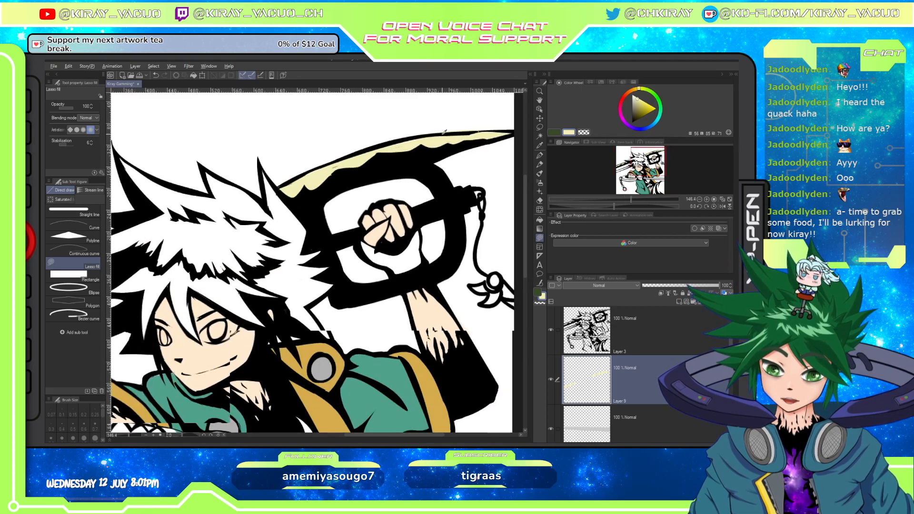
scroll(444, 131, "up", 5)
key("alt")
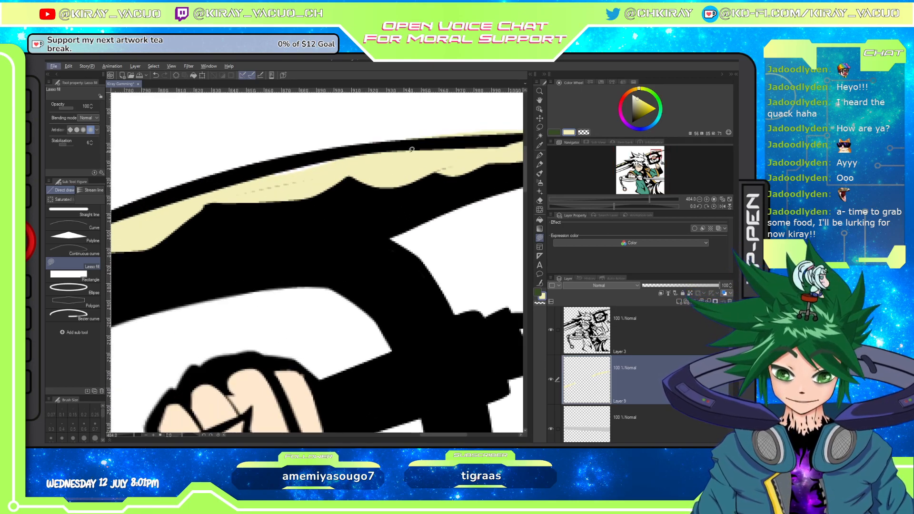
key("alt")
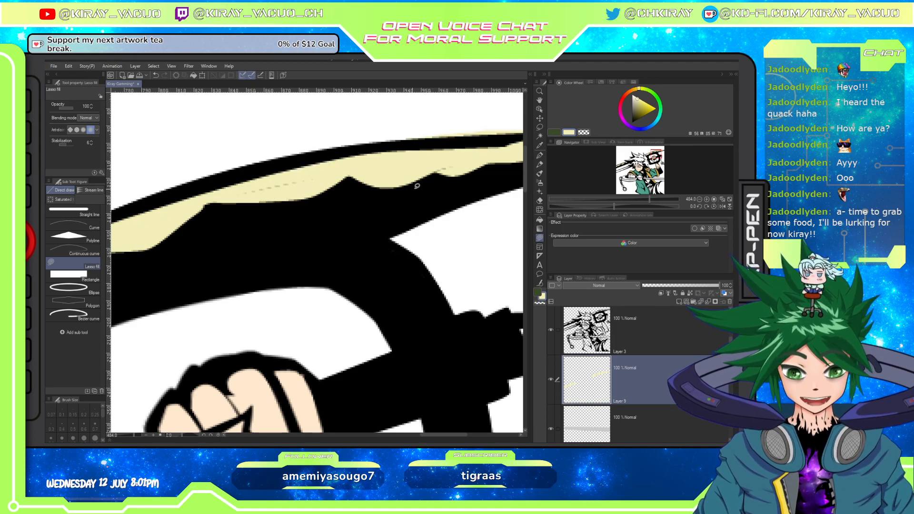
scroll(387, 206, "down", 5)
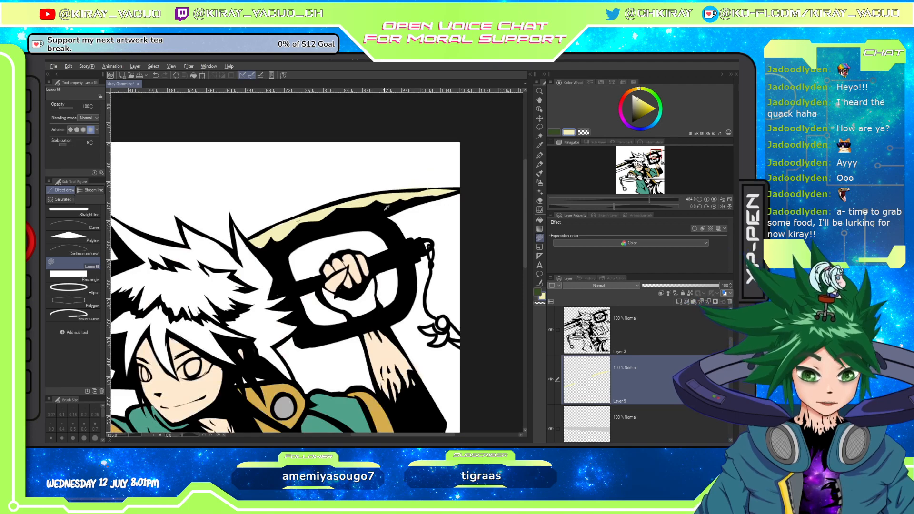
scroll(387, 208, "down", 3)
scroll(295, 262, "up", 5)
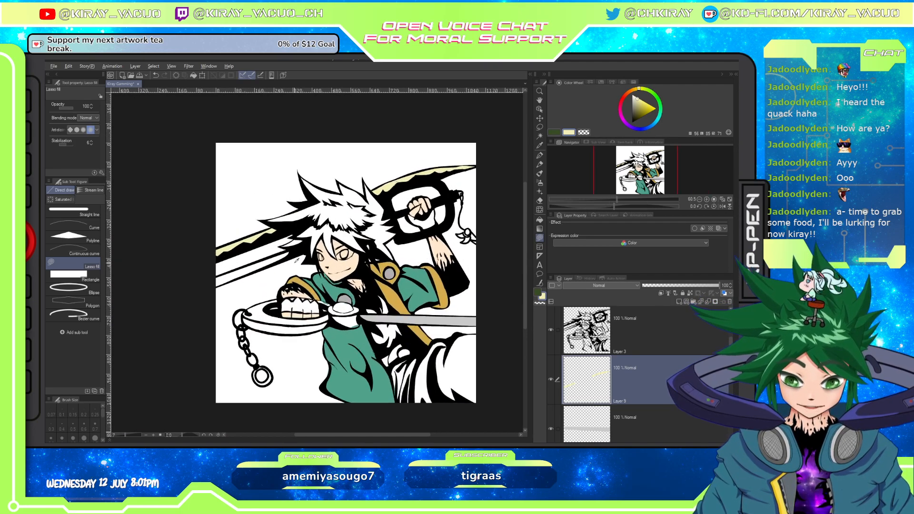
scroll(307, 253, "down", 4)
key("alt")
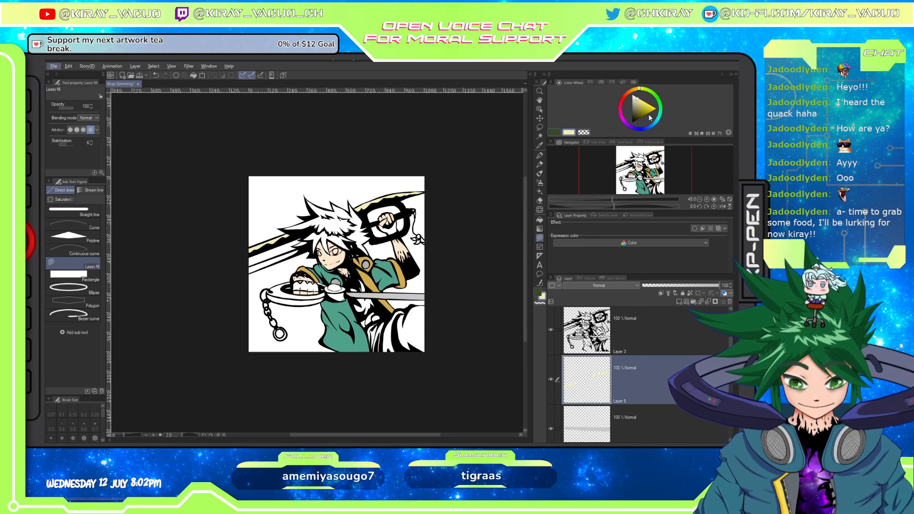
Fill the lower strip of the rear sword's blade behind the head with dark green, then refill it in a darker shade.
left_click(656, 99)
left_click_drag(643, 109, 635, 114)
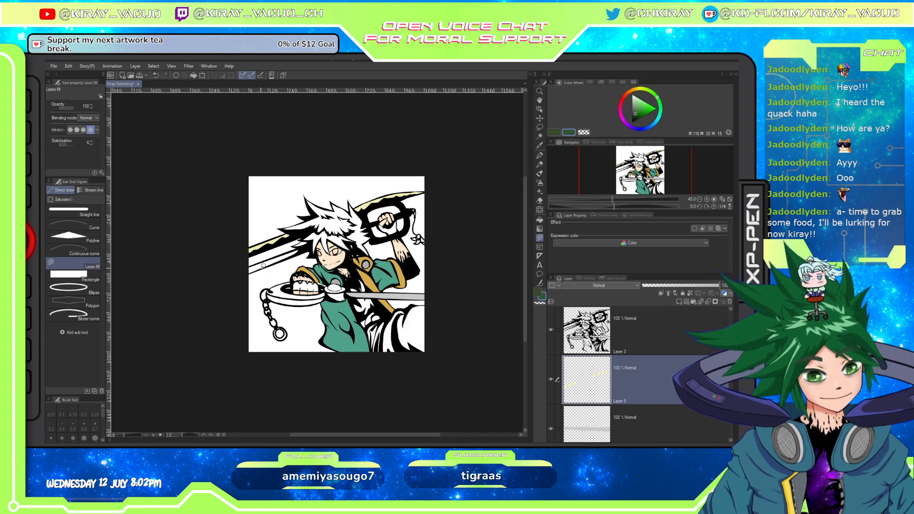
left_click_drag(246, 273, 308, 246)
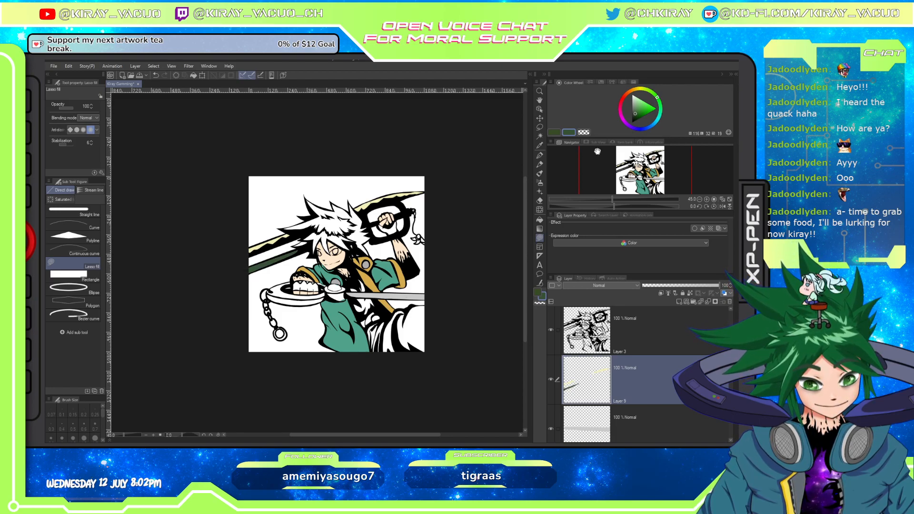
left_click(636, 118)
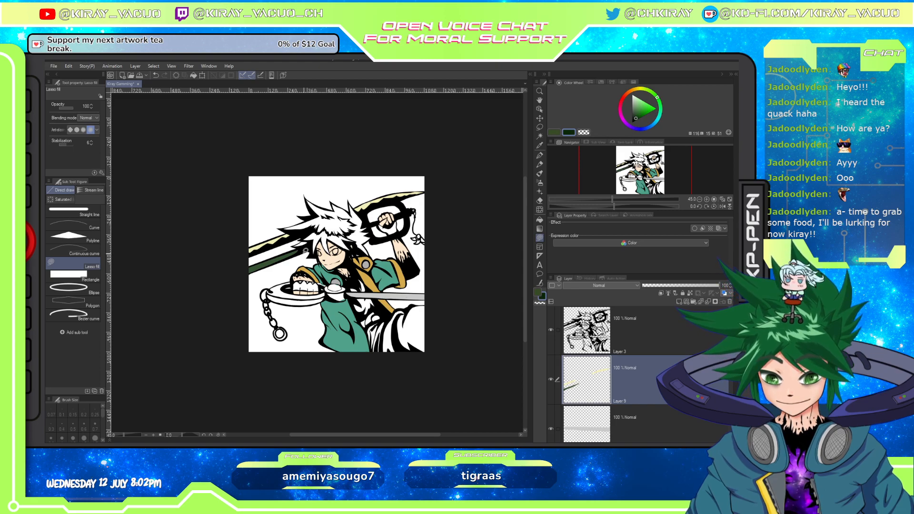
left_click(540, 219)
left_click(261, 268)
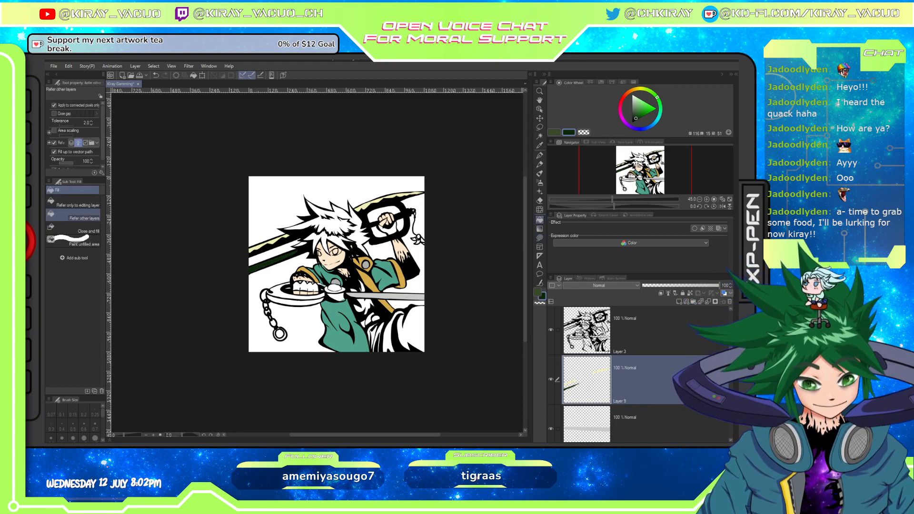
scroll(278, 258, "up", 2)
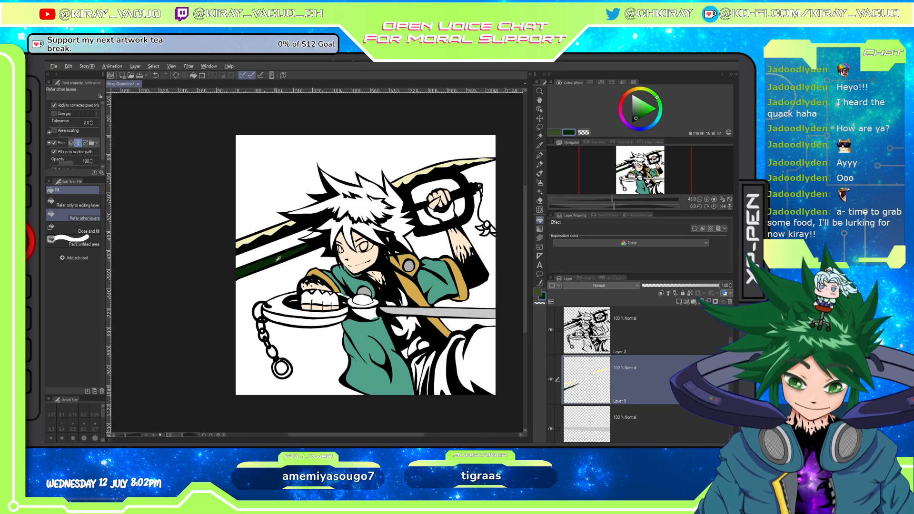
scroll(278, 259, "up", 2)
scroll(278, 258, "down", 5)
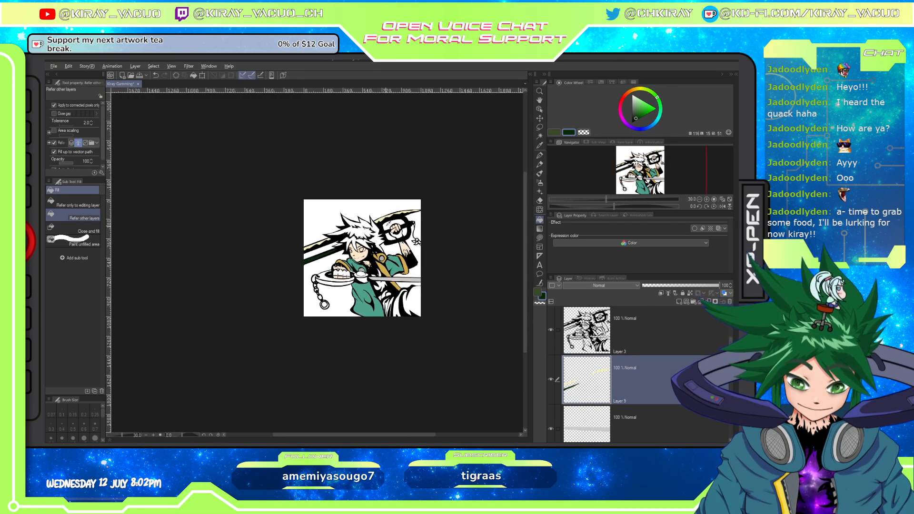
scroll(407, 227, "up", 3)
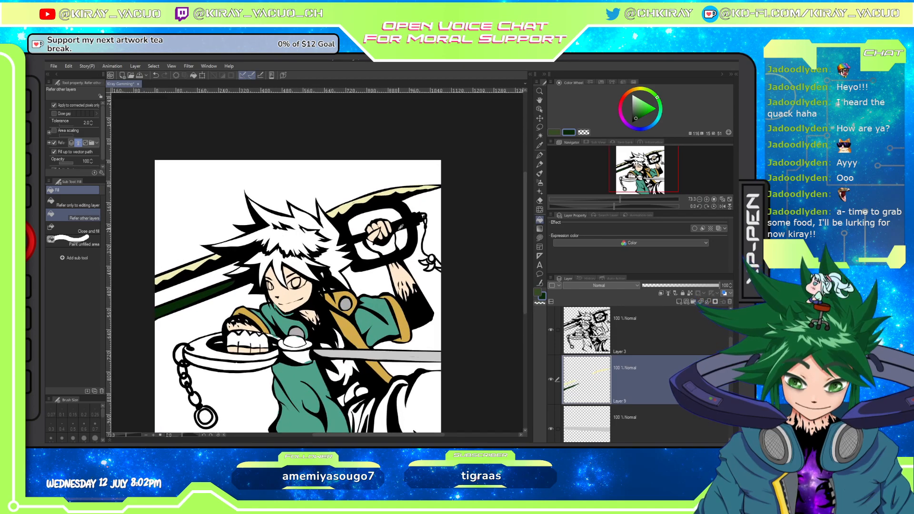
scroll(402, 227, "down", 5)
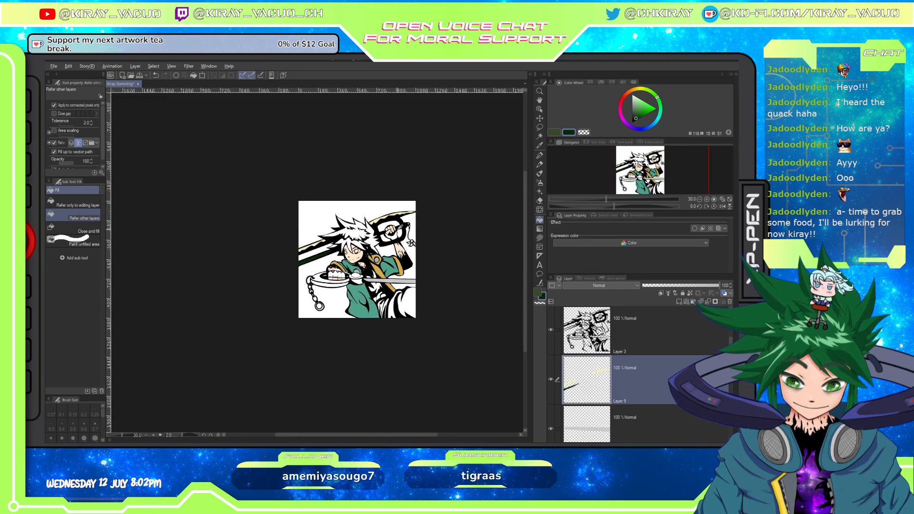
scroll(402, 228, "up", 3)
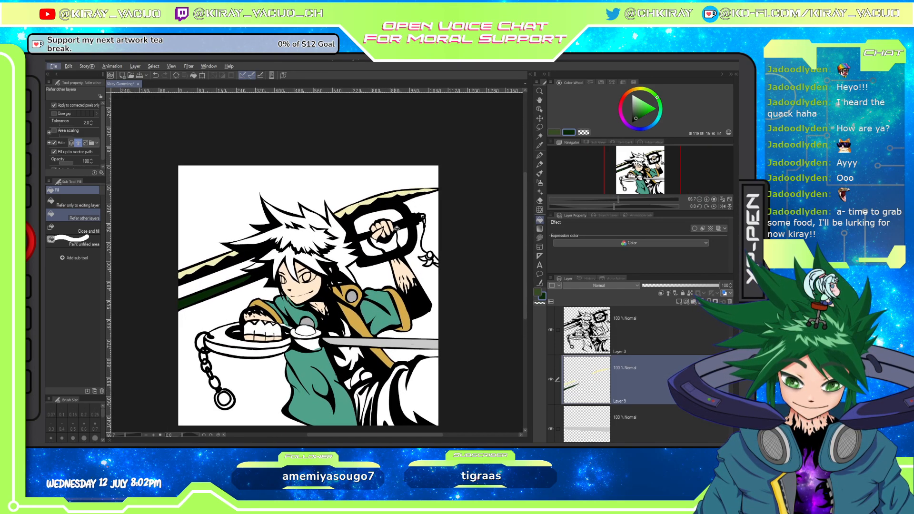
scroll(380, 228, "down", 1)
scroll(427, 243, "up", 1)
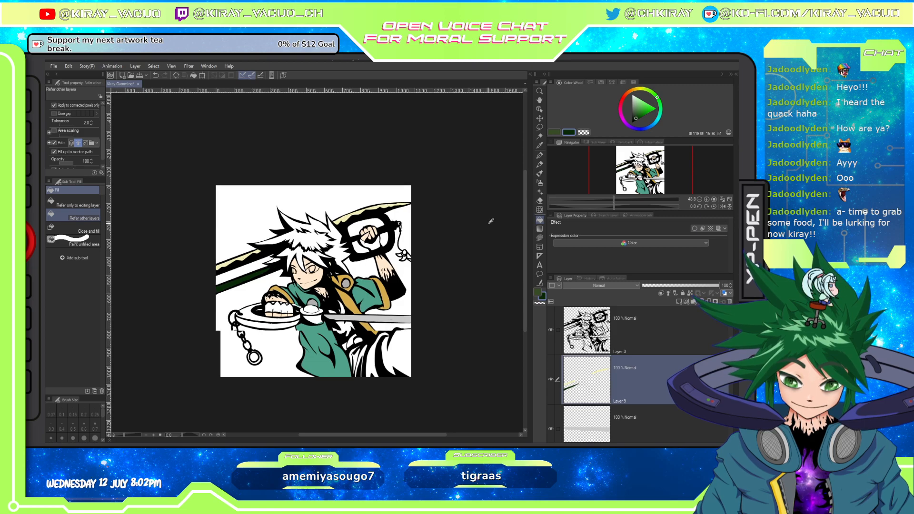
Fill the small charm hanging from the raised sword's hilt with green using Lasso fill, then choose a brighter green.
left_click(645, 106)
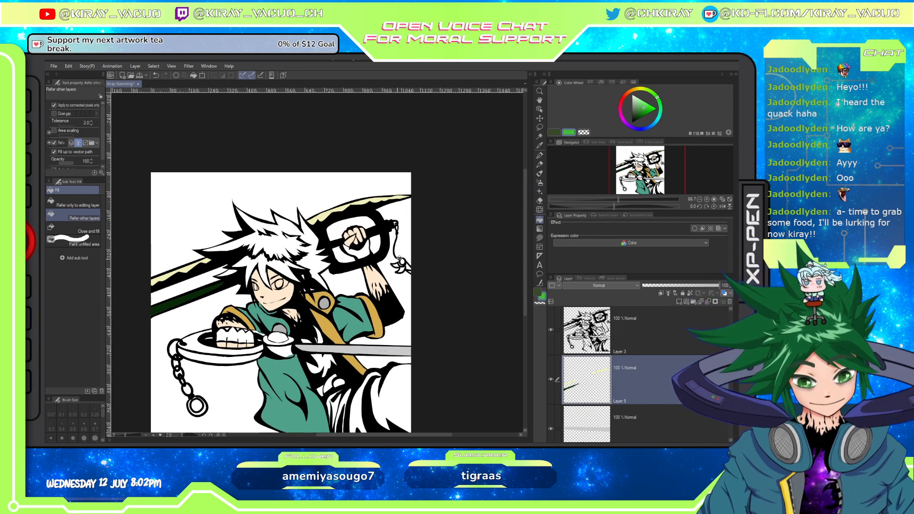
left_click(402, 261)
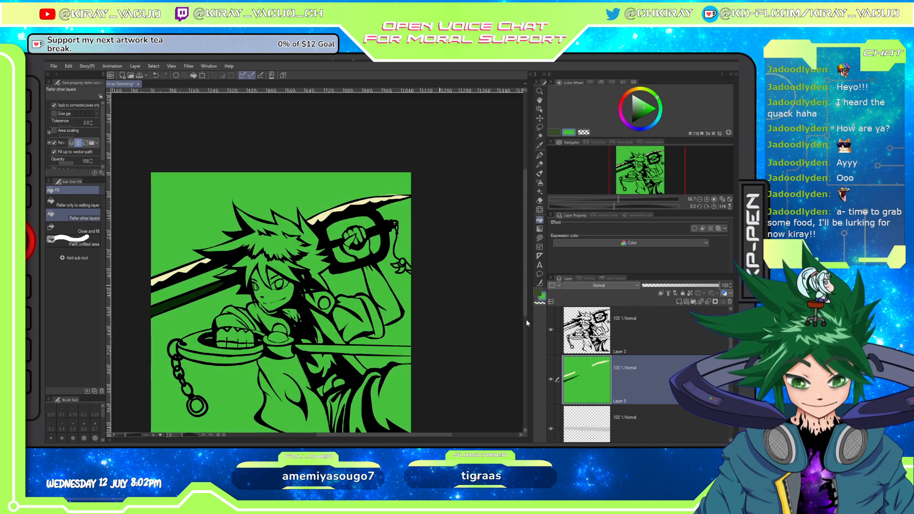
key("ctrl+z")
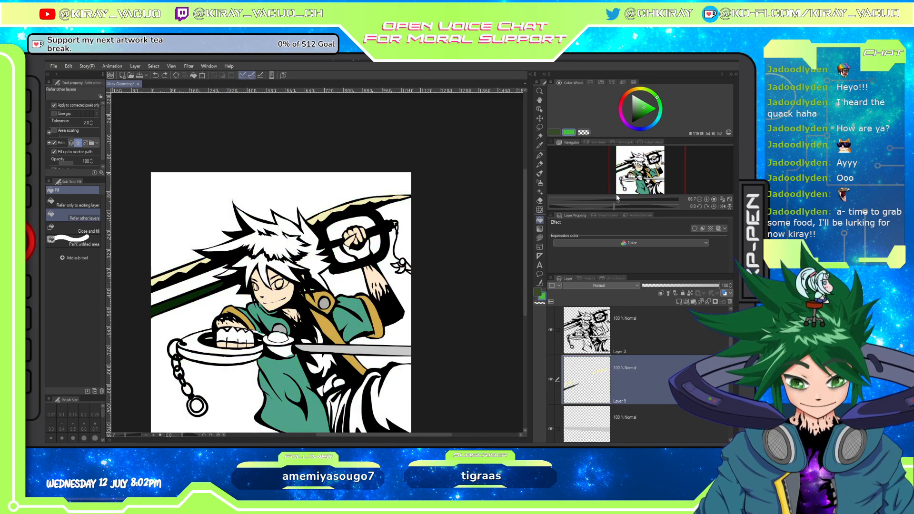
left_click(541, 239)
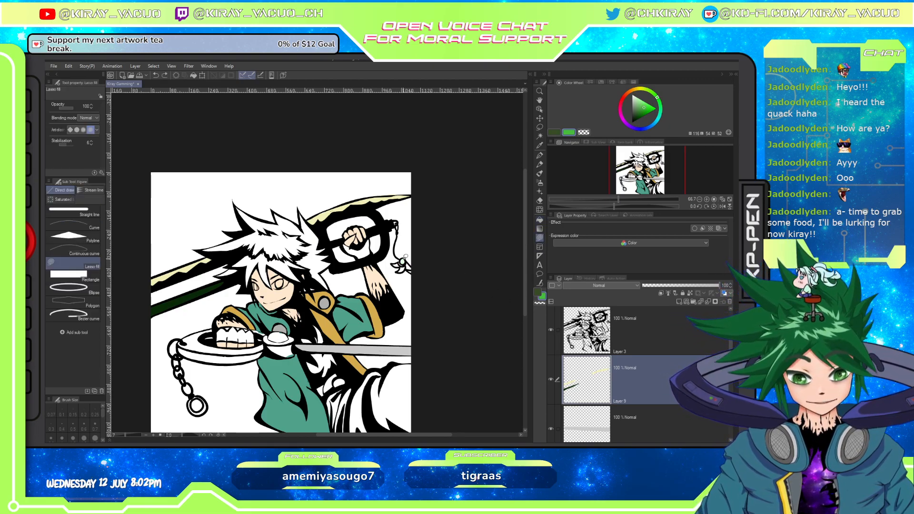
left_click_drag(645, 107, 654, 105)
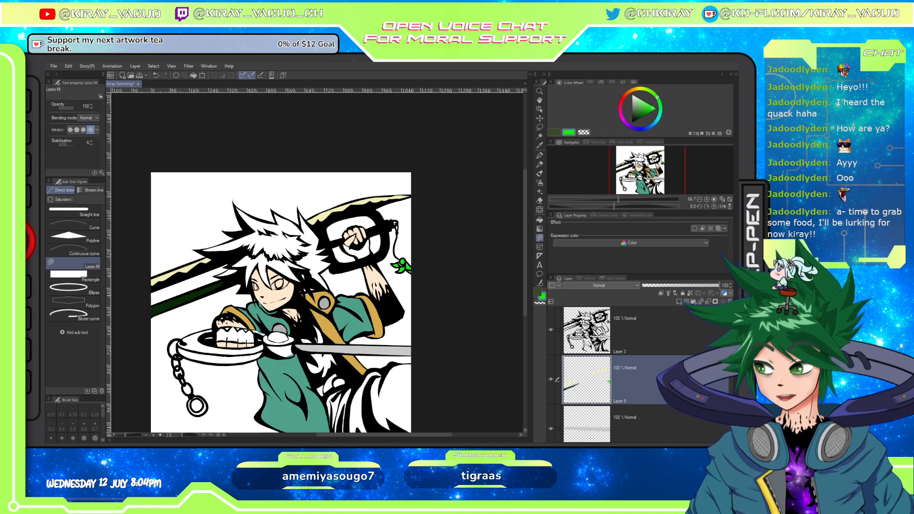
Select the layer holding the teal and gold coat colours and add a new layer directly above it.
left_click_drag(412, 204, 329, 214)
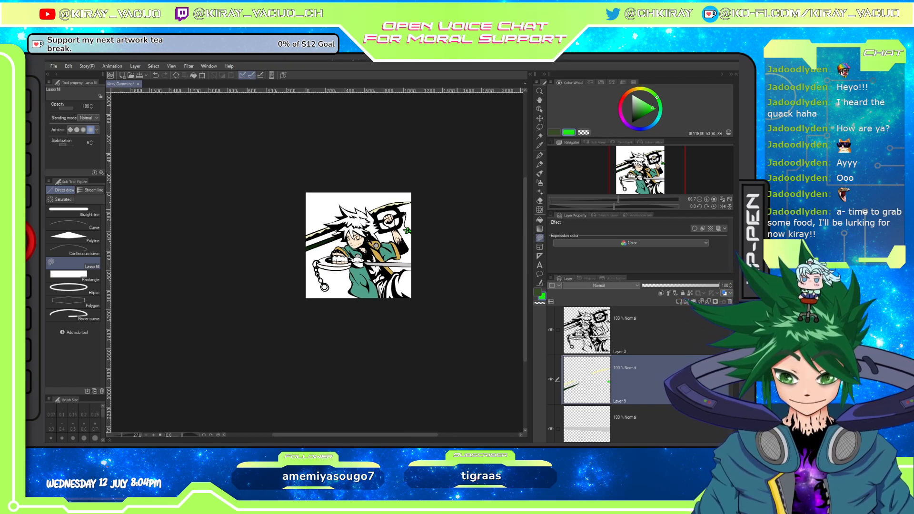
left_click_drag(362, 245, 455, 228)
scroll(452, 227, "up", 6)
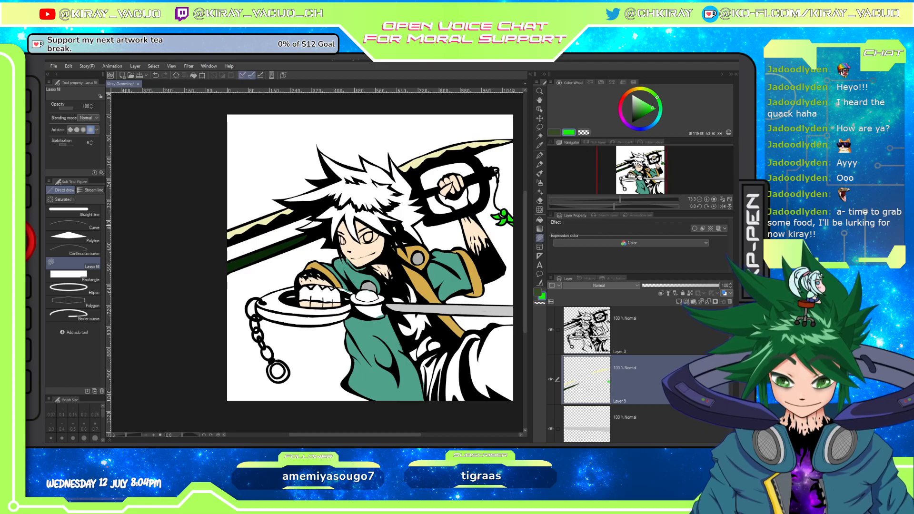
scroll(453, 207, "up", 2)
scroll(453, 207, "down", 4)
scroll(641, 376, "down", 2)
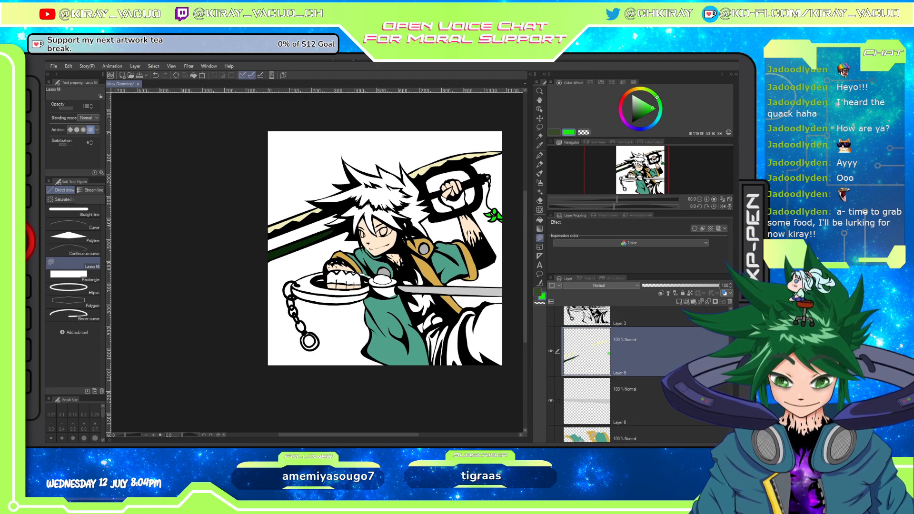
left_click(635, 365)
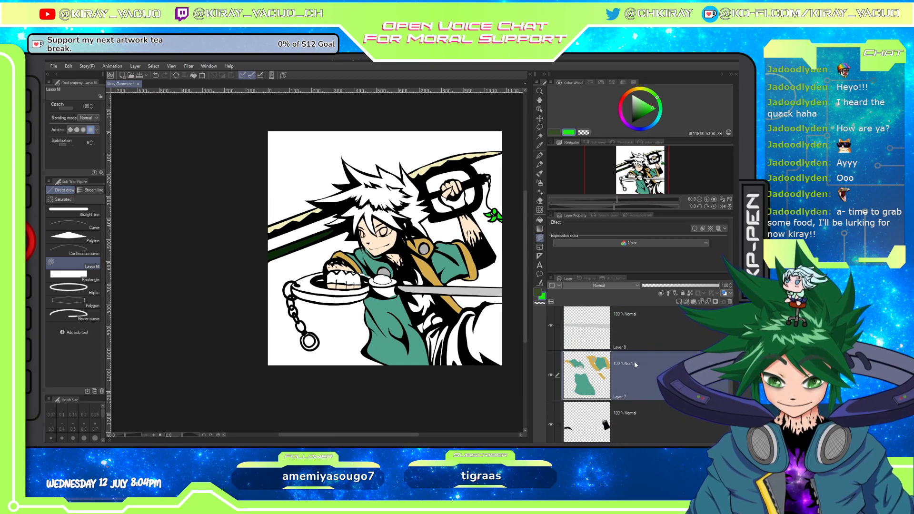
left_click(680, 302)
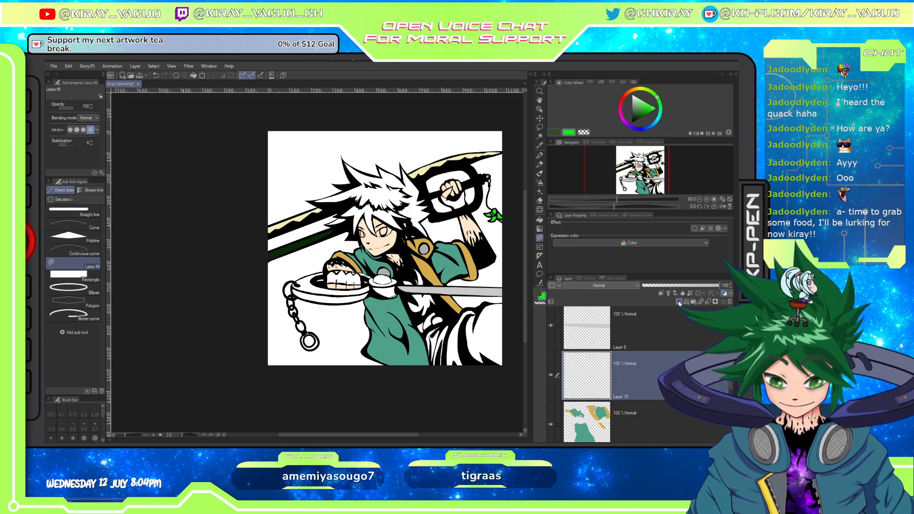
Choose a muted blue and Lasso fill the lower part of the raised fist inside the rear sword's square guard on the new layer.
left_click_drag(436, 285, 382, 278)
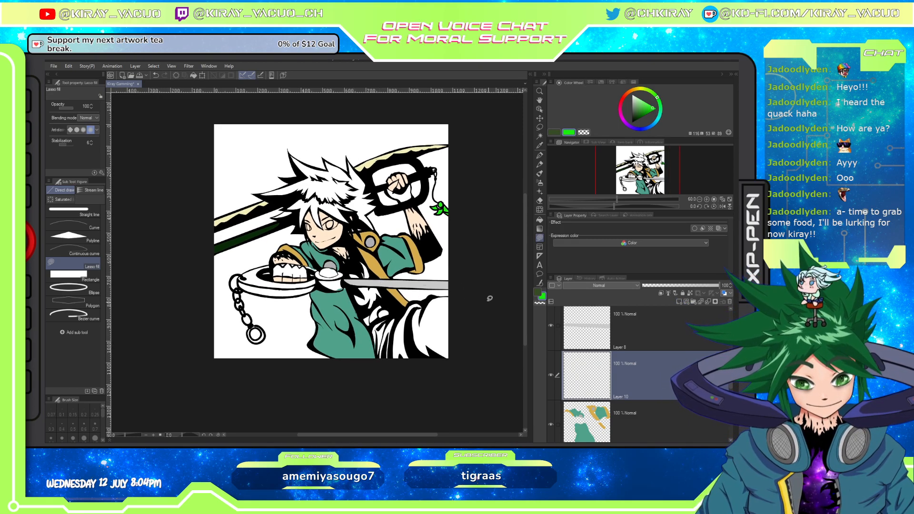
left_click(644, 129)
left_click(640, 109)
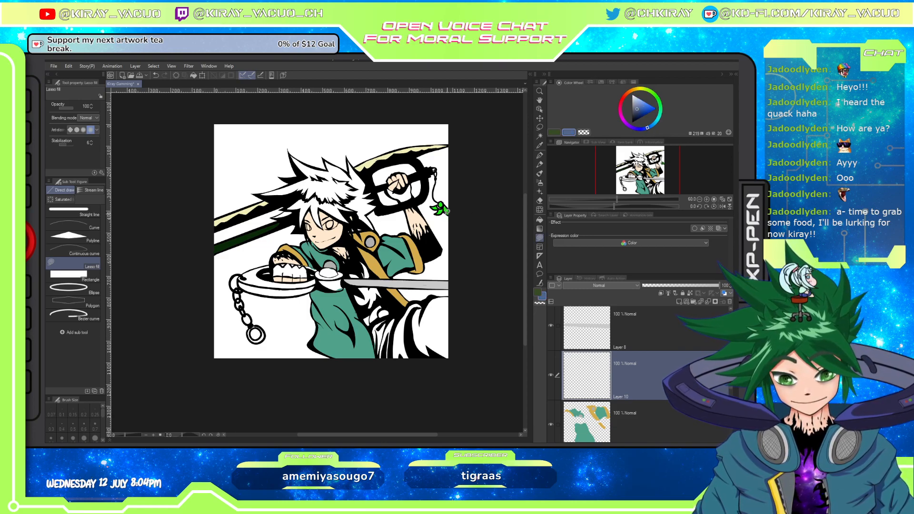
mouse_move(389, 189)
left_mouse_down()
mouse_move(397, 199)
mouse_move(391, 190)
left_mouse_up()
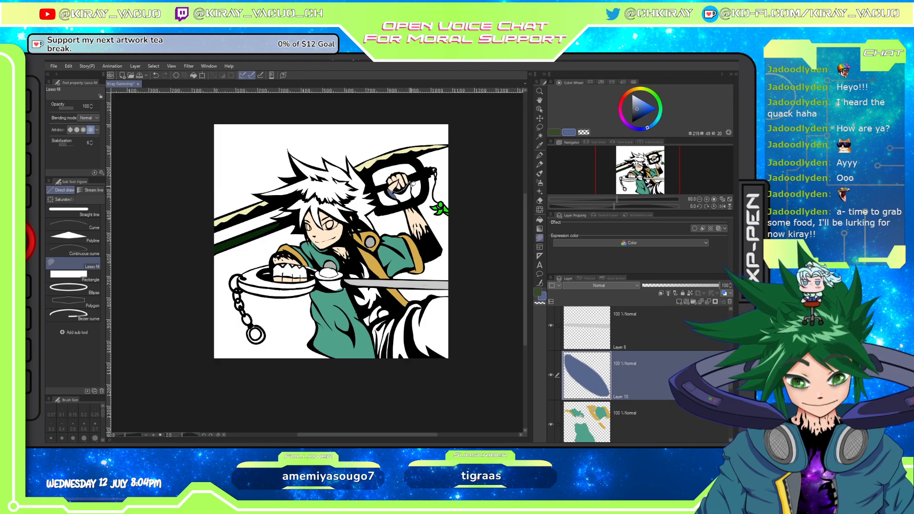
mouse_move(414, 195)
left_mouse_down()
mouse_move(402, 201)
mouse_move(392, 191)
left_mouse_up()
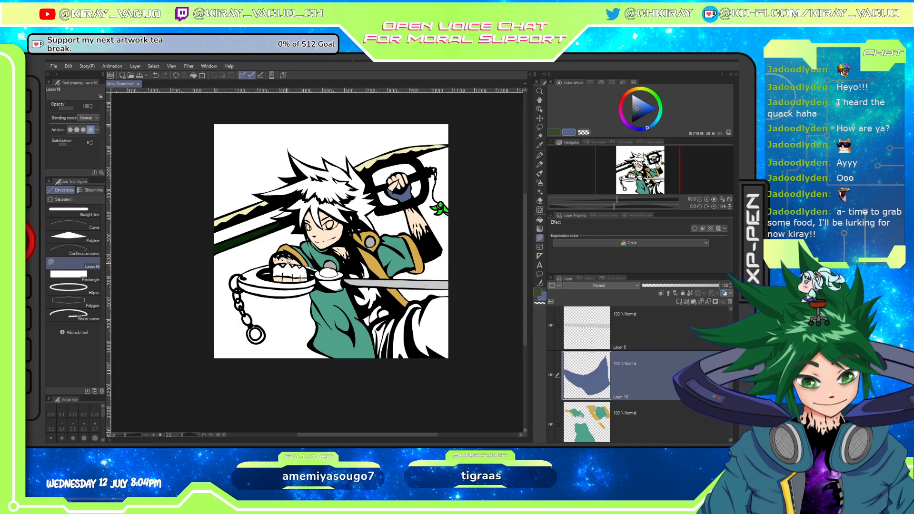
left_click_drag(399, 309, 396, 297)
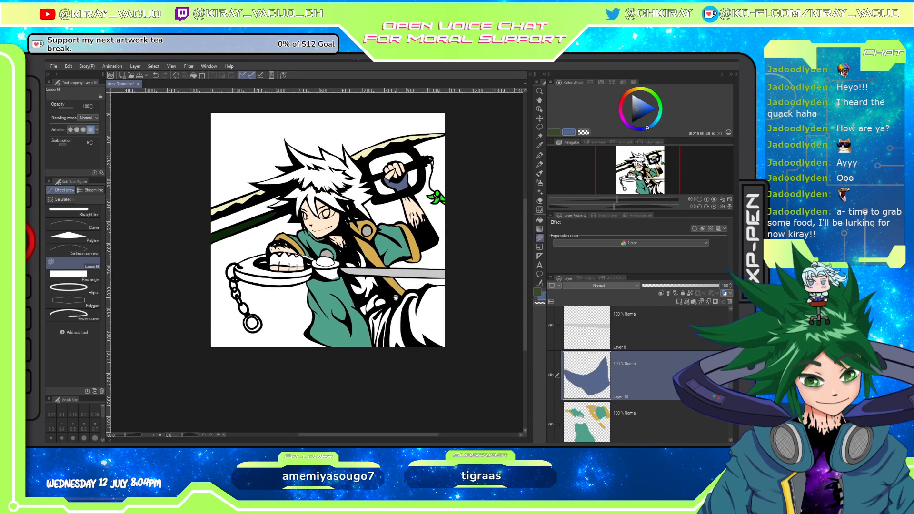
left_click_drag(271, 266, 308, 287)
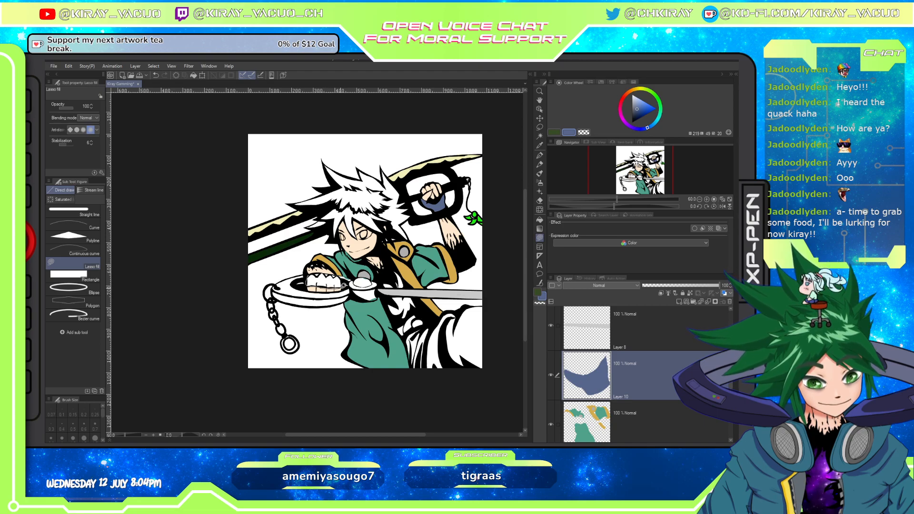
Fill the lower fist's glove with blue on Layer 10 and erase the overspill along the fingers and cuff with the transparent colour.
mouse_move(329, 269)
left_mouse_down()
mouse_move(309, 273)
mouse_move(371, 286)
left_mouse_up()
key("c")
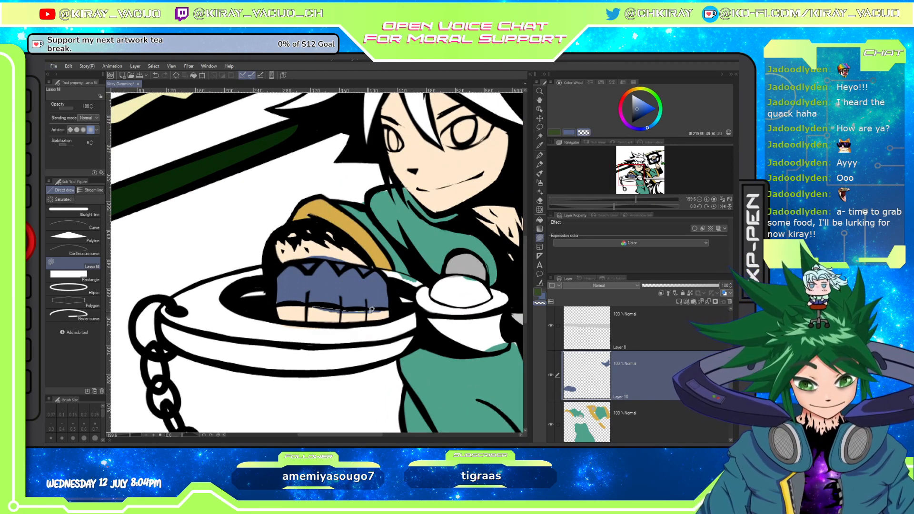
mouse_move(366, 309)
left_mouse_down()
mouse_move(338, 325)
mouse_move(351, 307)
mouse_move(388, 314)
mouse_move(341, 311)
left_mouse_up()
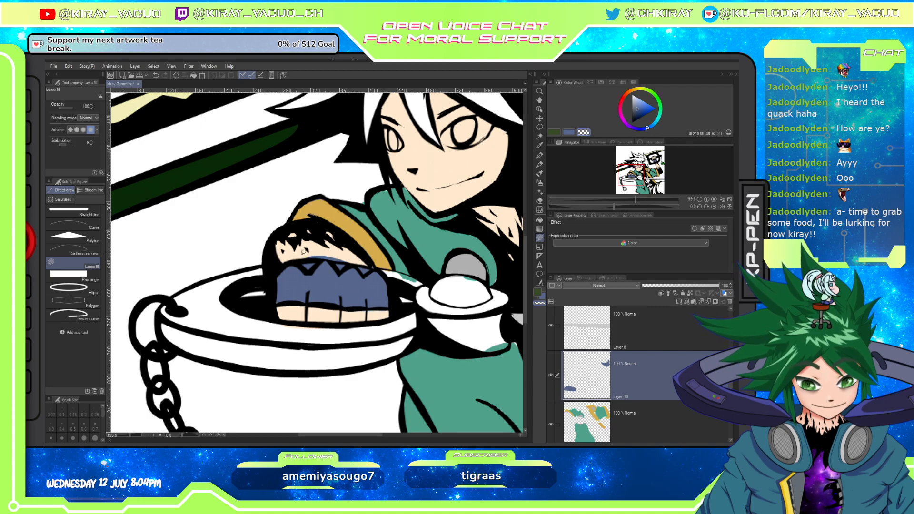
mouse_move(298, 260)
left_mouse_down()
mouse_move(340, 258)
mouse_move(313, 251)
mouse_move(356, 261)
left_mouse_up()
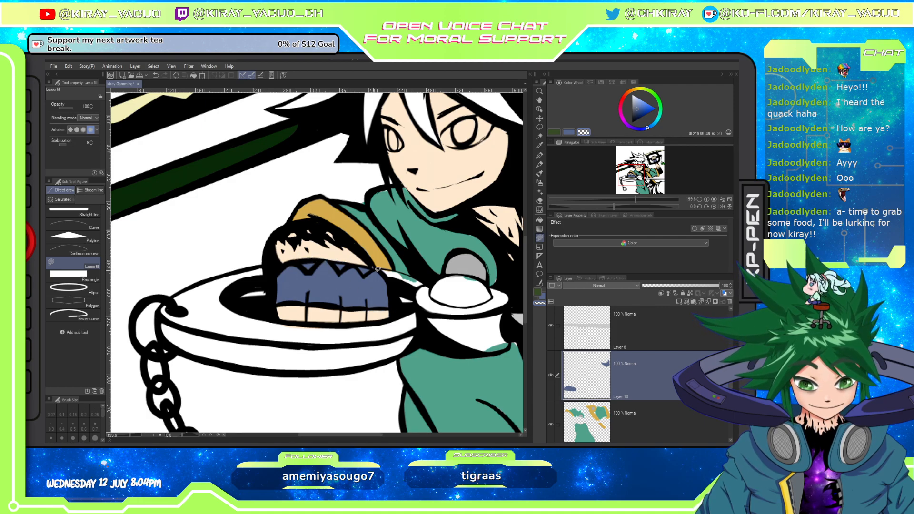
left_click_drag(501, 344, 375, 316)
scroll(335, 304, "down", 5)
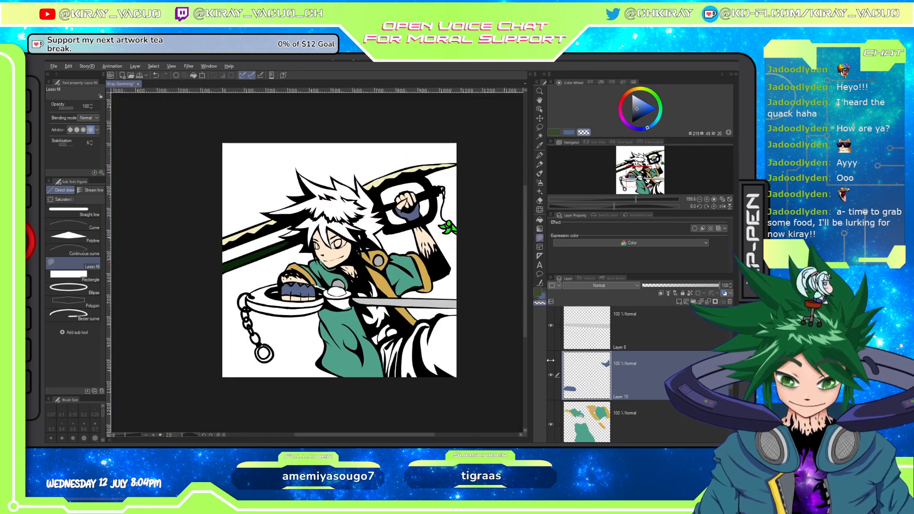
On Layer 8, choose a dark purple and lasso-fill the back and left end of the ring-shaped guard around the fist.
scroll(639, 374, "down", 3)
scroll(638, 373, "up", 5)
key("alt+bracketright")
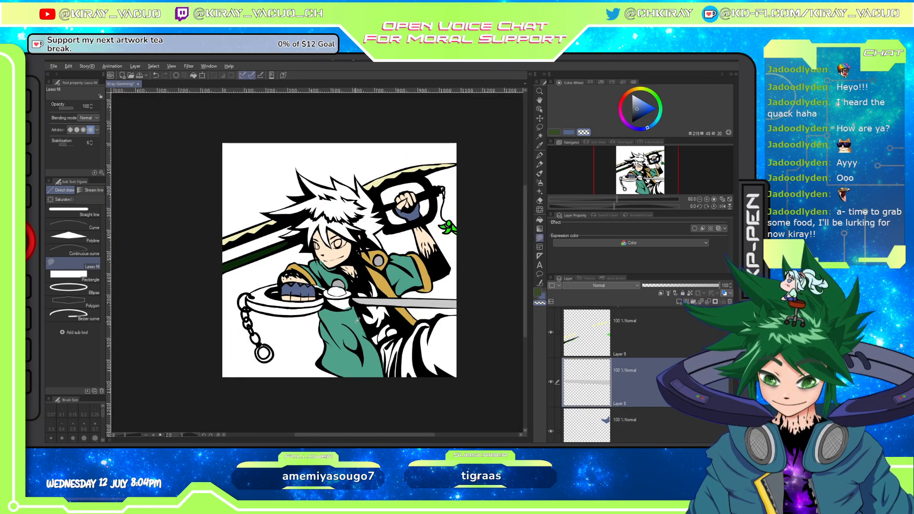
key("alt")
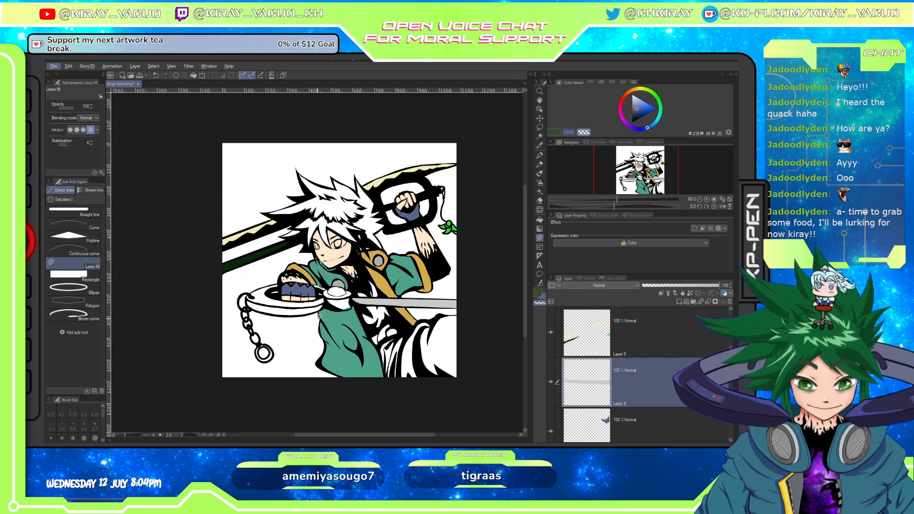
left_click(638, 130)
left_click_drag(639, 112, 641, 111)
left_click(633, 129)
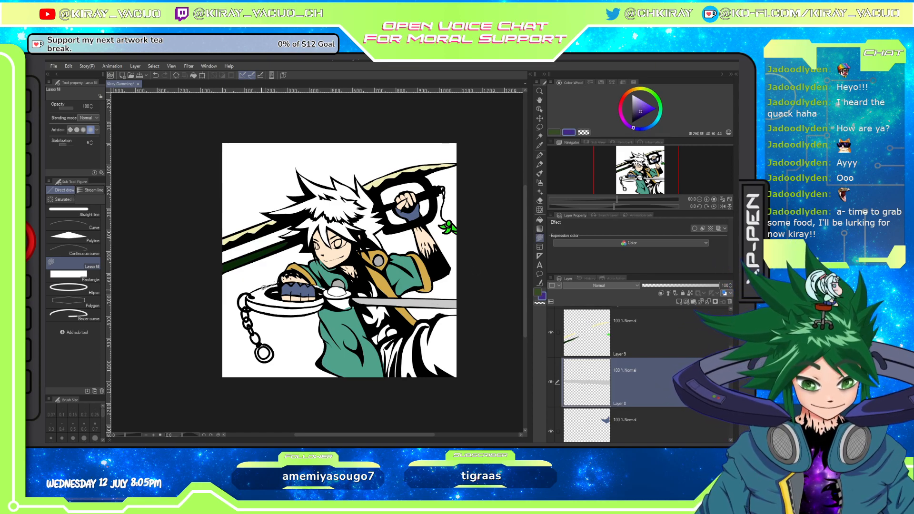
mouse_move(252, 298)
left_mouse_down()
mouse_move(279, 304)
mouse_move(267, 287)
left_mouse_up()
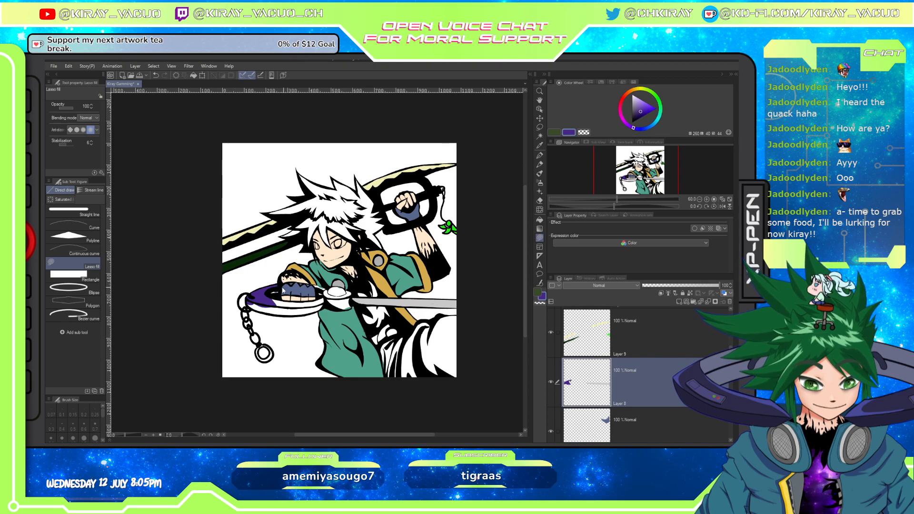
key("ctrl+z")
left_click_drag(276, 284, 280, 286)
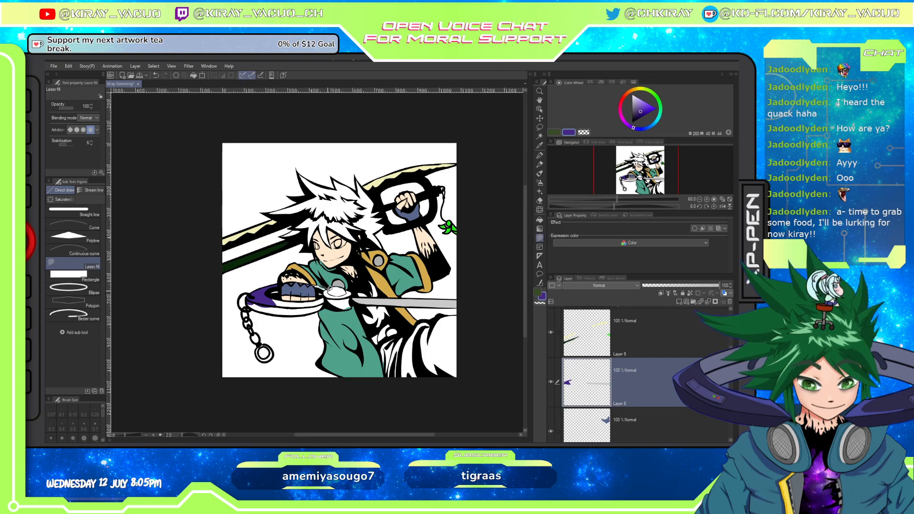
scroll(321, 288, "up", 6)
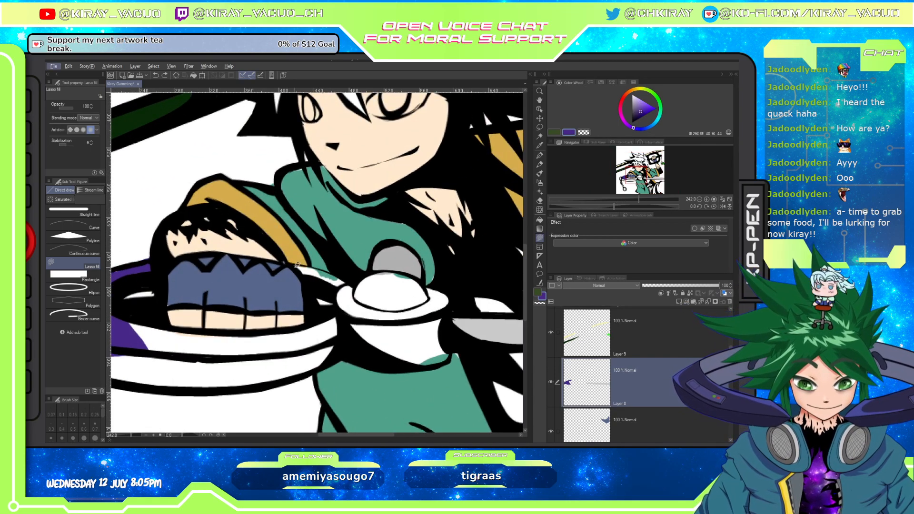
mouse_move(295, 263)
left_mouse_down()
mouse_move(334, 285)
mouse_move(347, 282)
mouse_move(303, 263)
left_mouse_up()
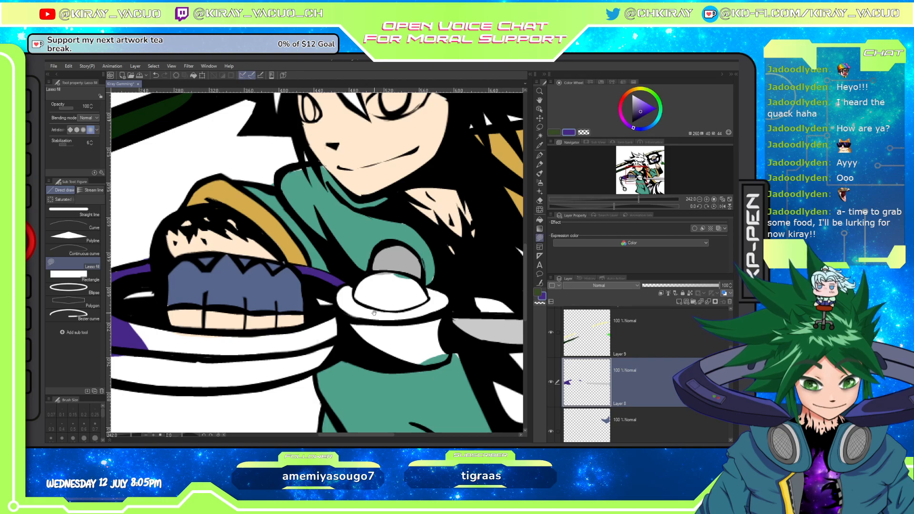
Fill the cup beside the ring and most of the ring's front bands with the dark purple.
mouse_move(362, 284)
left_mouse_down()
mouse_move(363, 322)
mouse_move(340, 304)
mouse_move(343, 282)
mouse_move(423, 329)
mouse_move(361, 336)
mouse_move(348, 323)
mouse_move(395, 325)
mouse_move(355, 328)
left_mouse_up()
left_click_drag(419, 345, 333, 334)
mouse_move(285, 299)
left_mouse_down()
mouse_move(359, 281)
mouse_move(371, 290)
mouse_move(360, 319)
mouse_move(367, 348)
mouse_move(346, 355)
mouse_move(288, 338)
left_mouse_up()
left_click_drag(369, 342, 366, 339)
left_click_drag(348, 288, 358, 284)
mouse_move(288, 297)
left_mouse_down()
mouse_move(320, 303)
mouse_move(287, 297)
mouse_move(310, 306)
mouse_move(294, 305)
left_mouse_up()
mouse_move(328, 335)
left_mouse_down()
mouse_move(439, 325)
mouse_move(370, 308)
left_mouse_up()
mouse_move(217, 282)
left_mouse_down()
mouse_move(287, 298)
mouse_move(366, 295)
mouse_move(359, 311)
mouse_move(251, 330)
mouse_move(129, 311)
mouse_move(166, 332)
mouse_move(237, 350)
mouse_move(332, 343)
mouse_move(356, 311)
left_mouse_up()
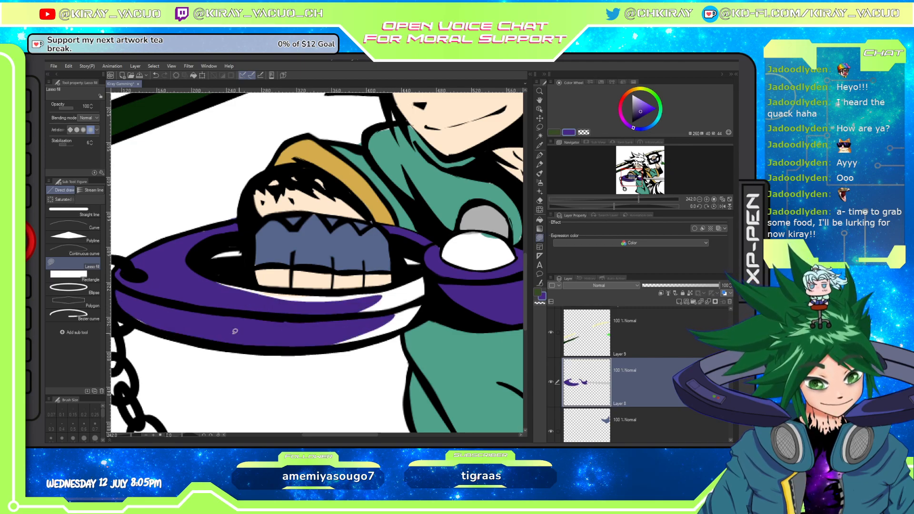
Undo the last band fill and lasso-fill the remaining white areas at the right end of the ring's front in purple.
mouse_move(215, 278)
left_mouse_down()
mouse_move(297, 292)
mouse_move(430, 267)
mouse_move(433, 279)
mouse_move(363, 307)
left_mouse_up()
key("ctrl+z")
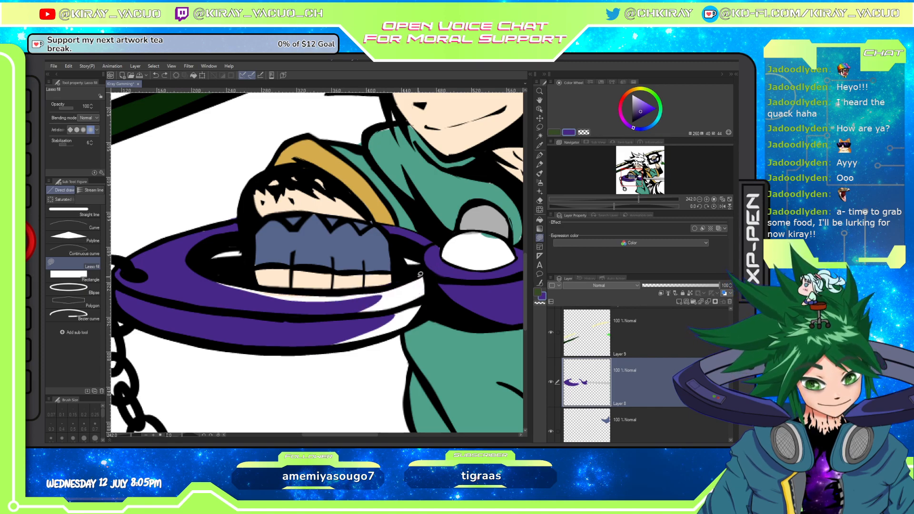
mouse_move(419, 275)
left_mouse_down()
mouse_move(376, 288)
mouse_move(213, 286)
mouse_move(290, 312)
mouse_move(399, 308)
mouse_move(279, 290)
mouse_move(245, 300)
mouse_move(441, 271)
mouse_move(431, 300)
left_mouse_up()
left_click_drag(390, 334, 313, 326)
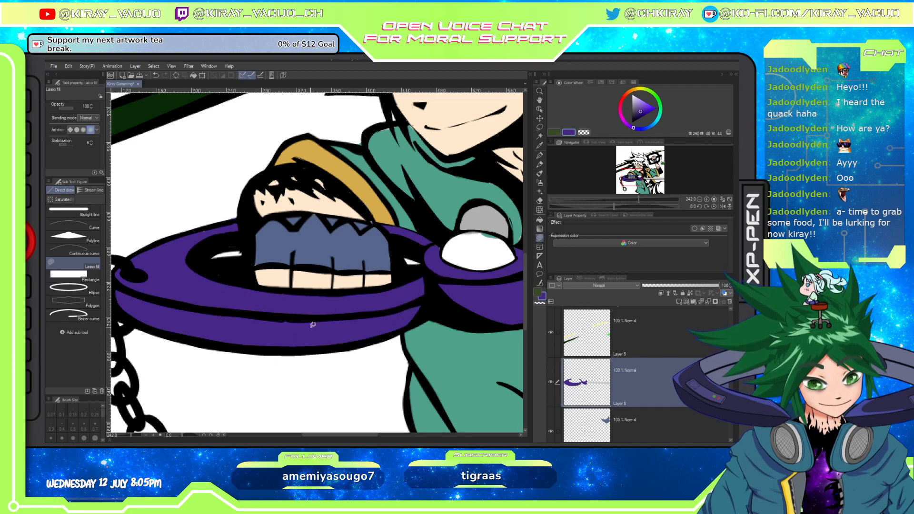
Sample the clothing's teal and fill the small white gap between the fist and the cup on Layer 7.
left_click_drag(412, 316, 302, 339)
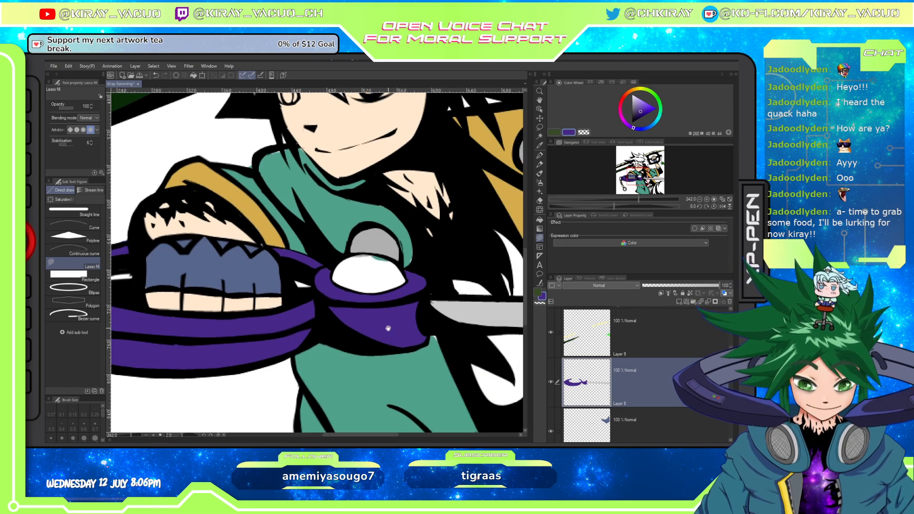
left_click(353, 356, "alt")
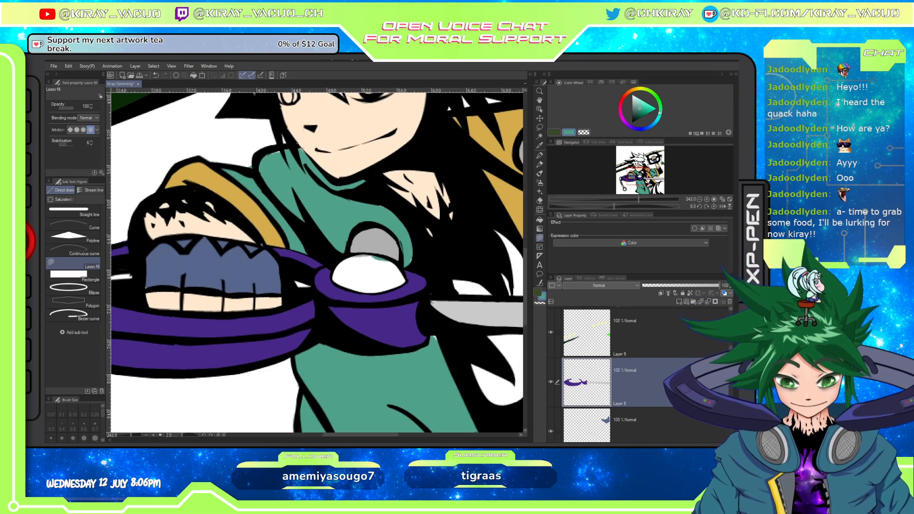
scroll(667, 362, "down", 3)
left_click(662, 333)
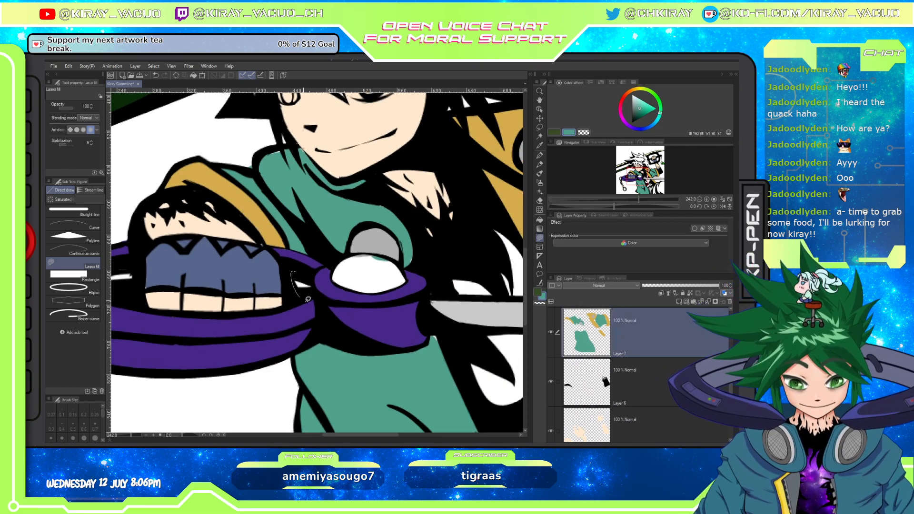
mouse_move(262, 371)
left_mouse_down()
mouse_move(386, 376)
mouse_move(341, 261)
mouse_move(286, 306)
mouse_move(355, 384)
mouse_move(219, 274)
mouse_move(274, 395)
left_mouse_up()
left_click_drag(205, 224, 332, 364)
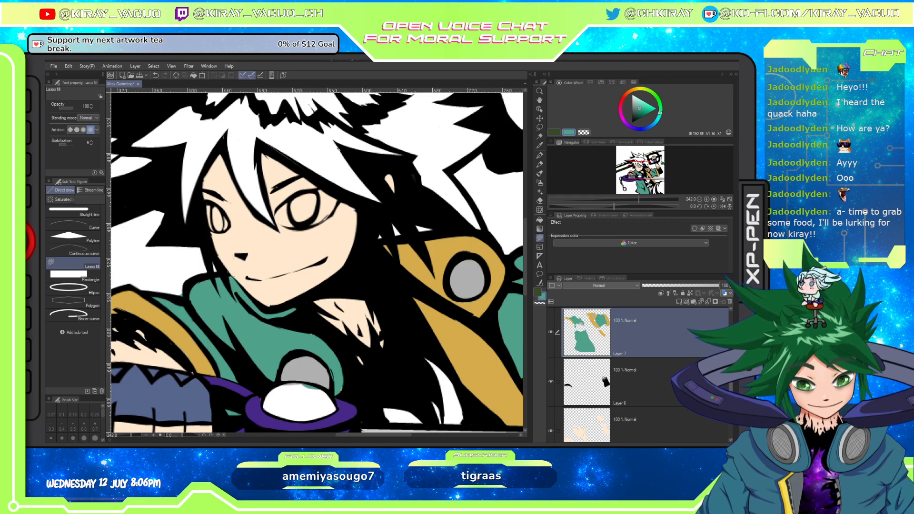
On the line art in Layer 3, clean up the chin line by erasing with the transparent colour, undoing the first attempt.
scroll(638, 376, "down", 5)
scroll(650, 376, "up", 1)
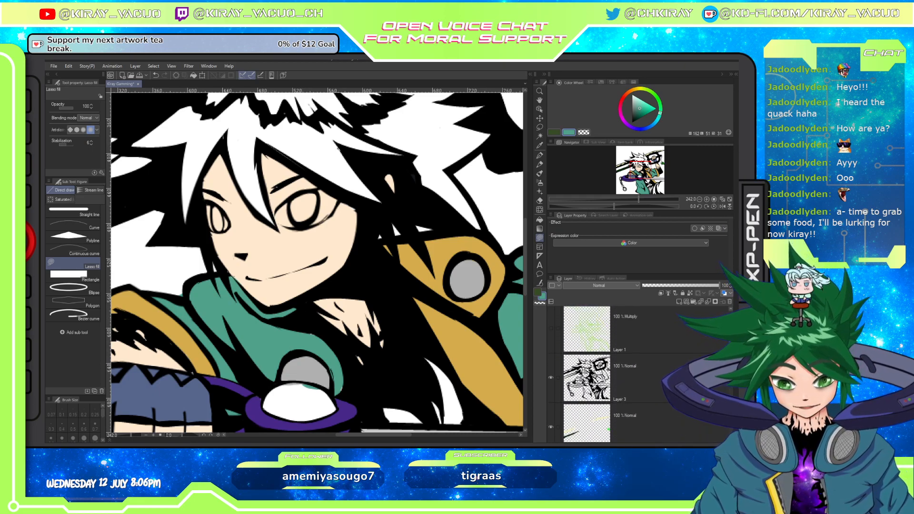
left_click(650, 376)
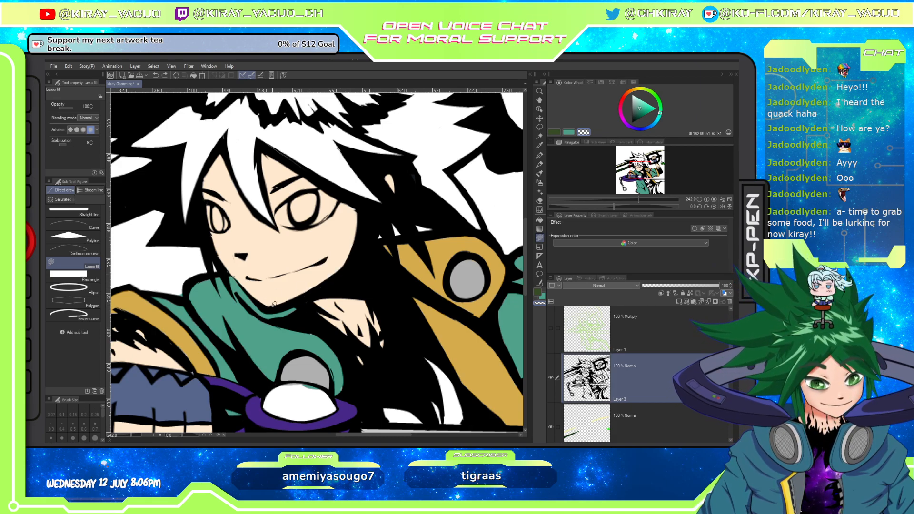
mouse_move(270, 305)
left_mouse_down()
mouse_move(342, 269)
mouse_move(353, 242)
mouse_move(290, 293)
left_mouse_up()
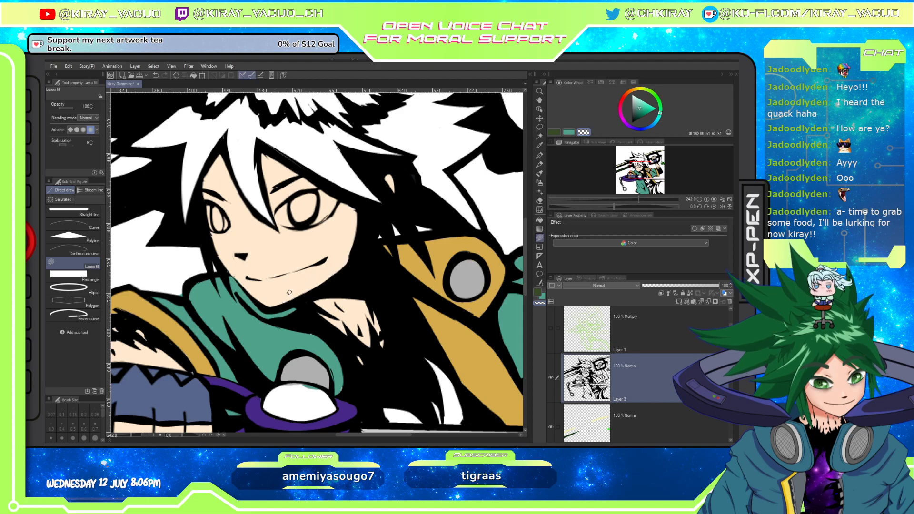
key("ctrl+z")
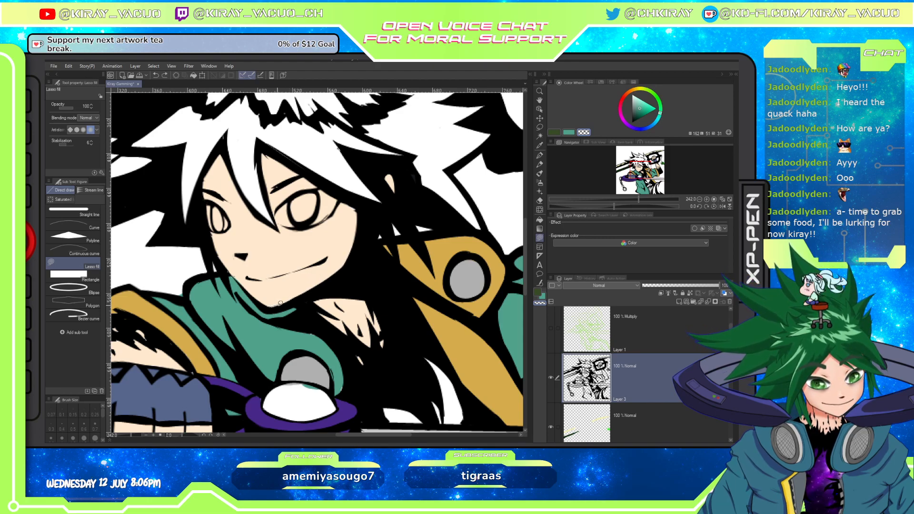
left_click_drag(294, 296, 314, 280)
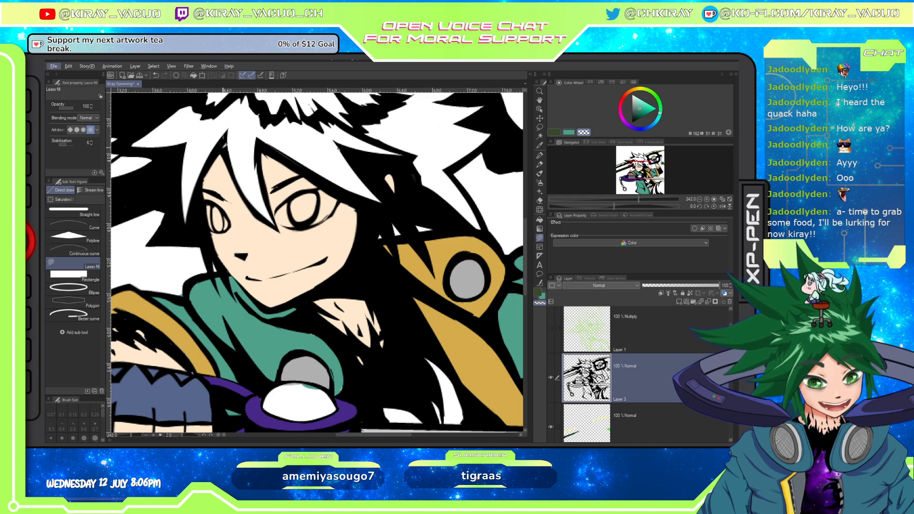
Sample the line art's black and refine the hair edge above the face and the eye's outer corner line on Layer 3.
left_click(223, 145, "alt")
mouse_move(218, 149)
left_mouse_down()
mouse_move(227, 133)
mouse_move(226, 141)
left_mouse_up()
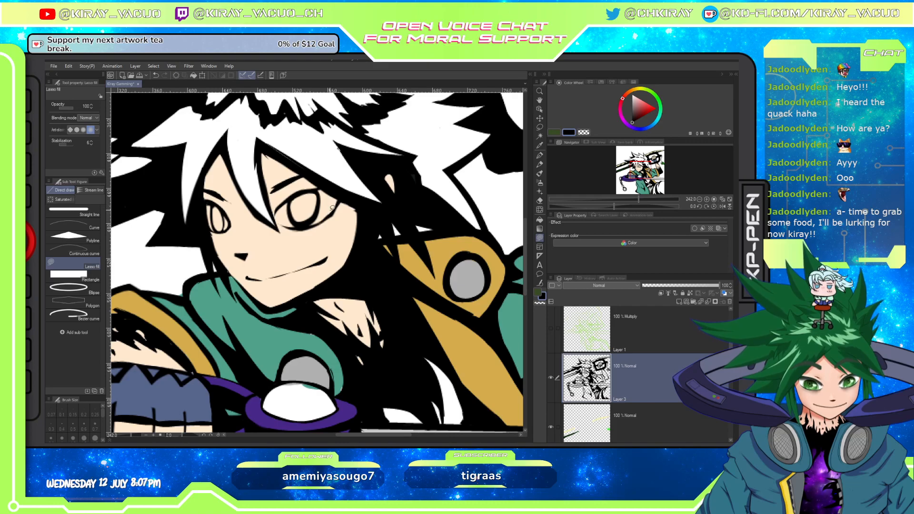
key("c")
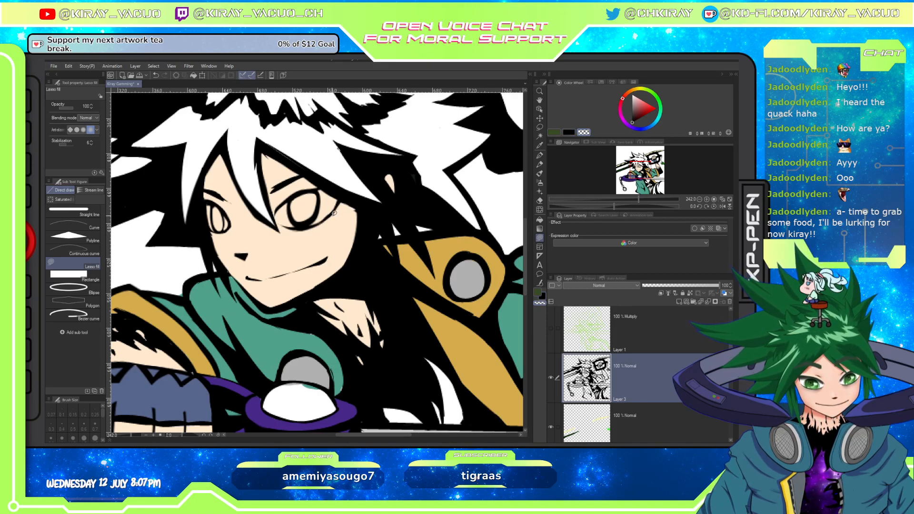
key("c")
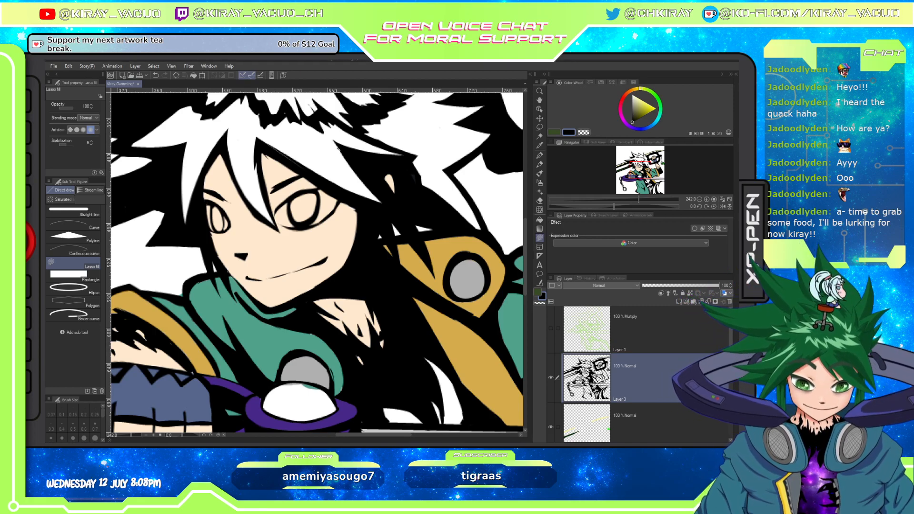
Sample the clothing's teal on Layer 7 and inspect the coat, sword and trouser areas for unfilled parts.
scroll(638, 374, "down", 5)
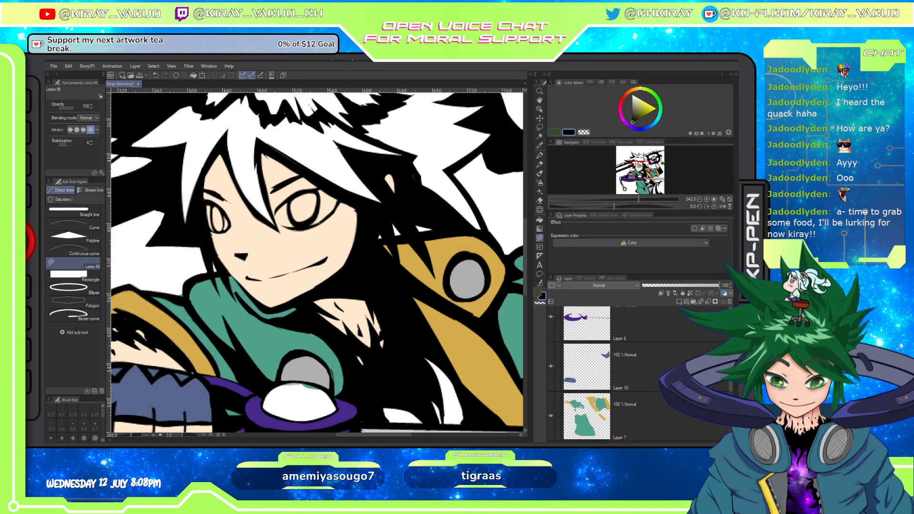
scroll(636, 374, "down", 3)
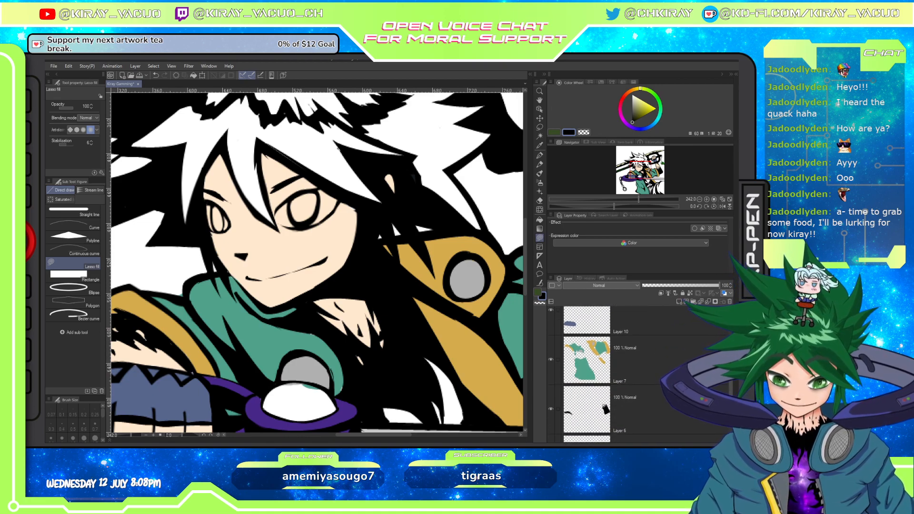
left_click(643, 362)
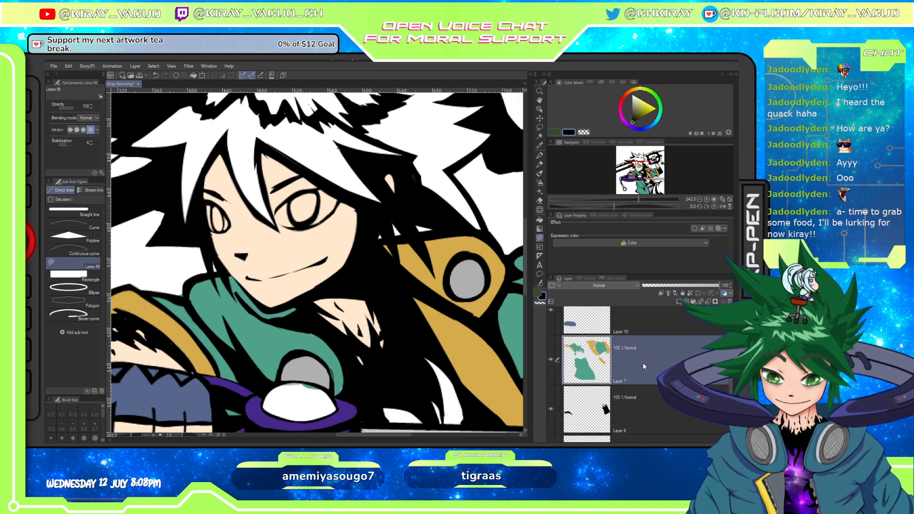
left_click(512, 337, "alt")
mouse_move(481, 374)
left_mouse_down()
mouse_move(469, 376)
mouse_move(355, 285)
left_mouse_up()
left_click_drag(463, 328, 375, 151)
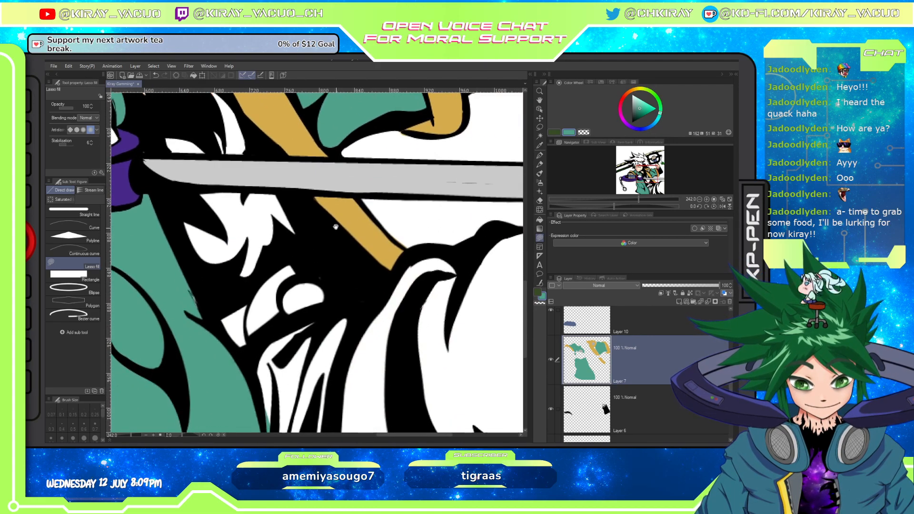
left_click_drag(419, 372, 446, 205)
mouse_move(385, 309)
left_mouse_down()
mouse_move(404, 390)
mouse_move(376, 397)
mouse_move(409, 441)
left_mouse_up()
mouse_move(289, 264)
left_mouse_down()
mouse_move(343, 390)
mouse_move(404, 467)
left_mouse_up()
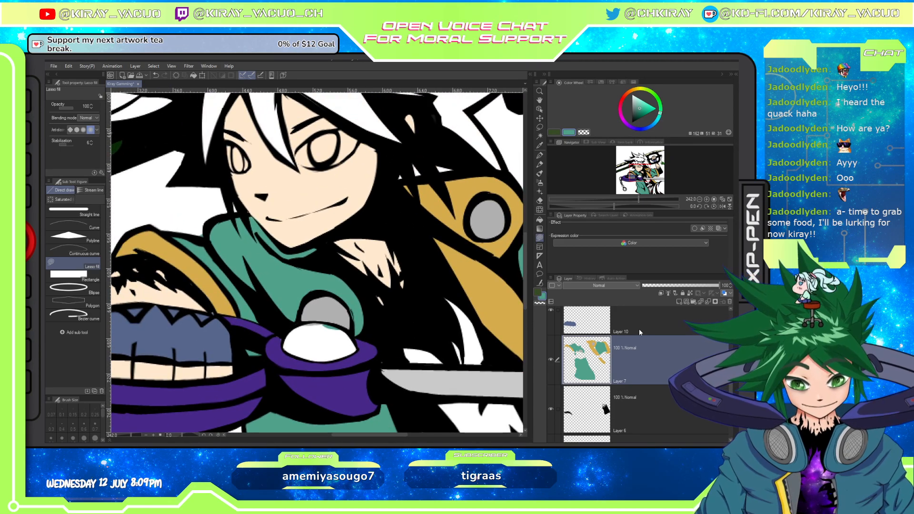
On Layer 8, pick a medium green and fill the white dome on top of the purple cup.
left_click(663, 328)
scroll(662, 365, "up", 3)
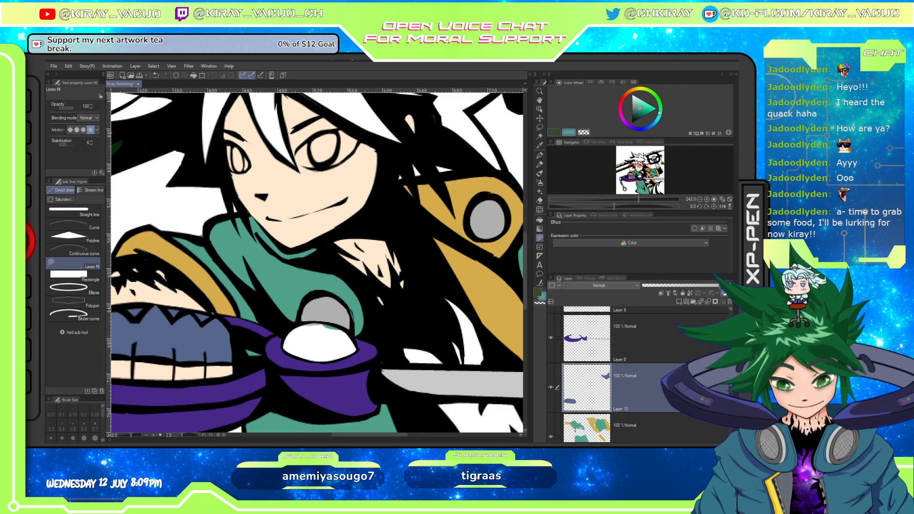
left_click(662, 365)
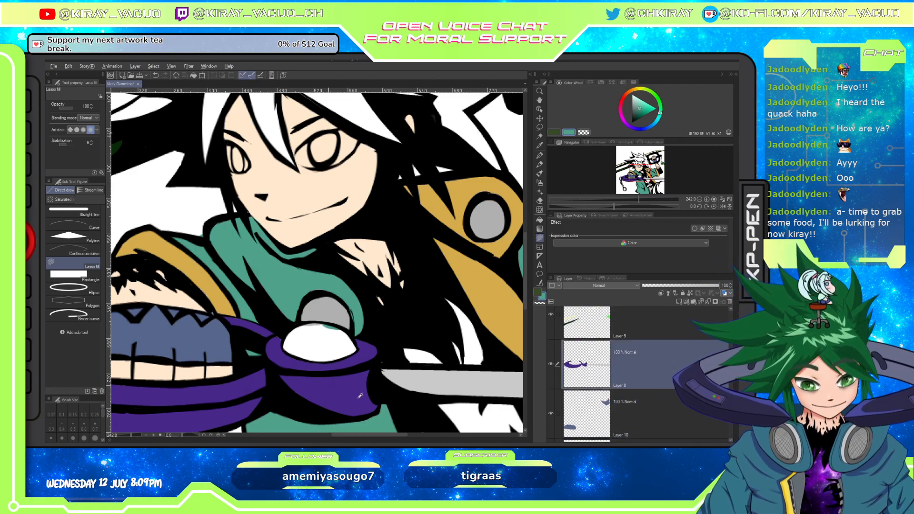
key("alt")
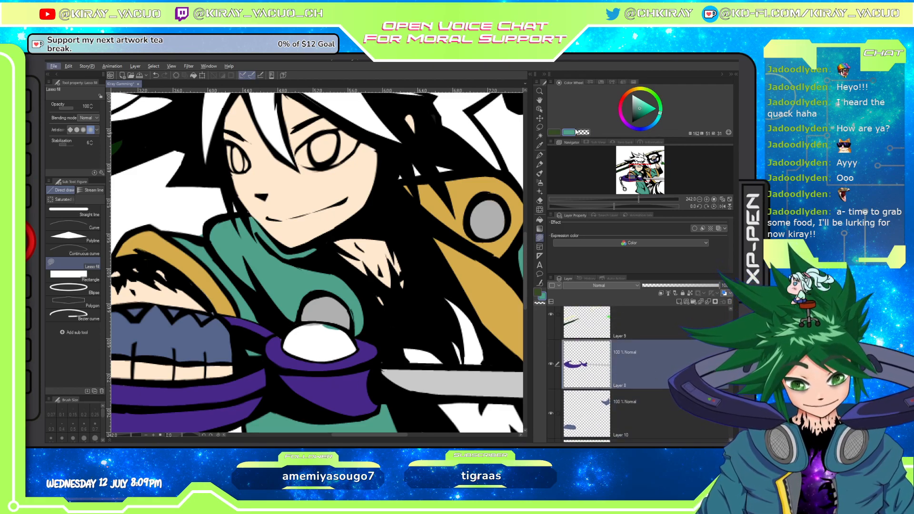
left_click(553, 132)
left_click(646, 110)
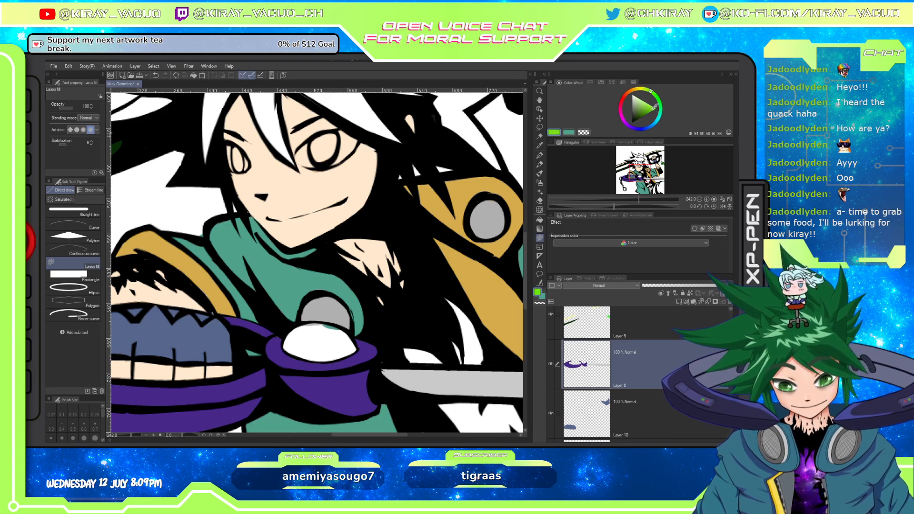
left_click(661, 105)
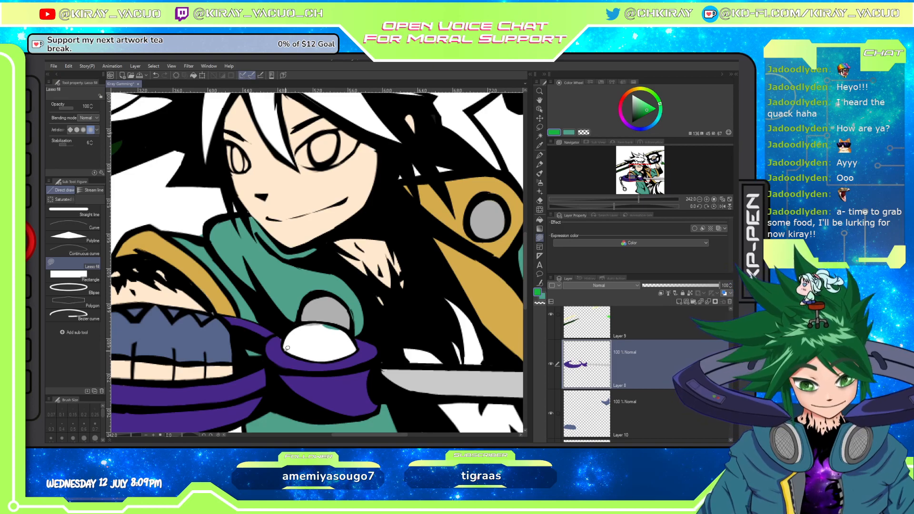
mouse_move(298, 326)
left_mouse_down()
mouse_move(328, 323)
mouse_move(339, 341)
left_mouse_up()
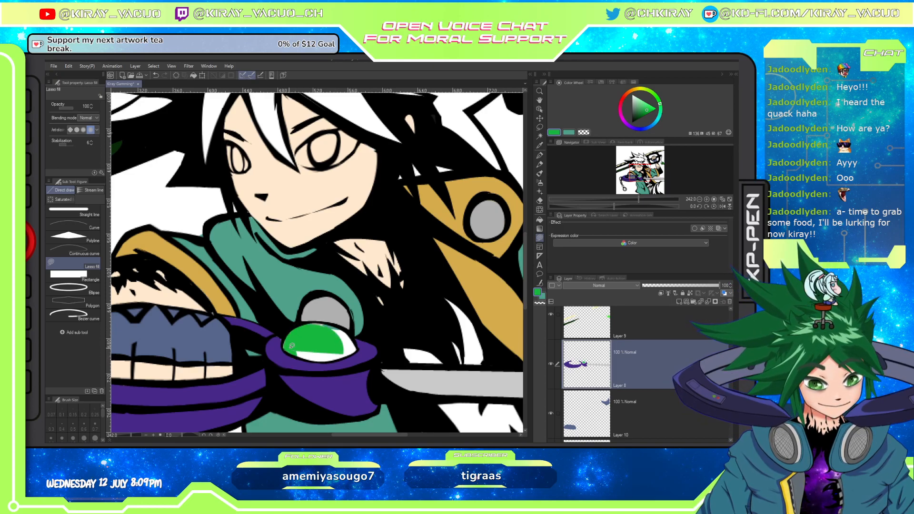
mouse_move(314, 358)
left_mouse_down()
mouse_move(350, 350)
mouse_move(329, 331)
mouse_move(347, 335)
mouse_move(302, 344)
left_mouse_up()
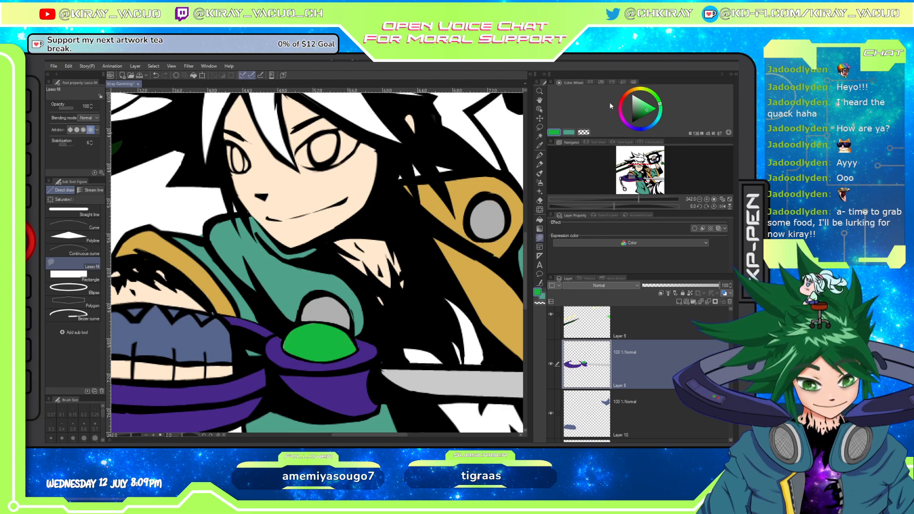
Pick a lighter green and fill a highlight across the upper part of the green dome.
left_click(648, 100)
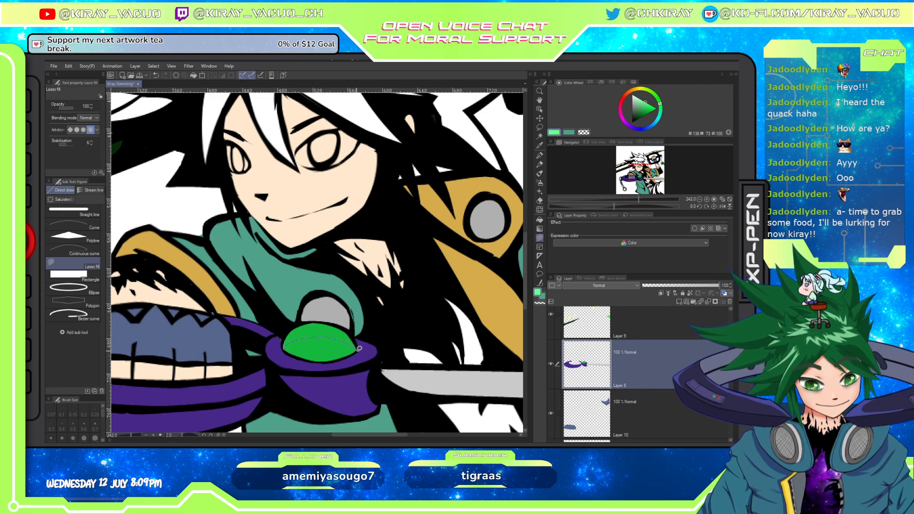
left_click_drag(301, 323, 286, 337)
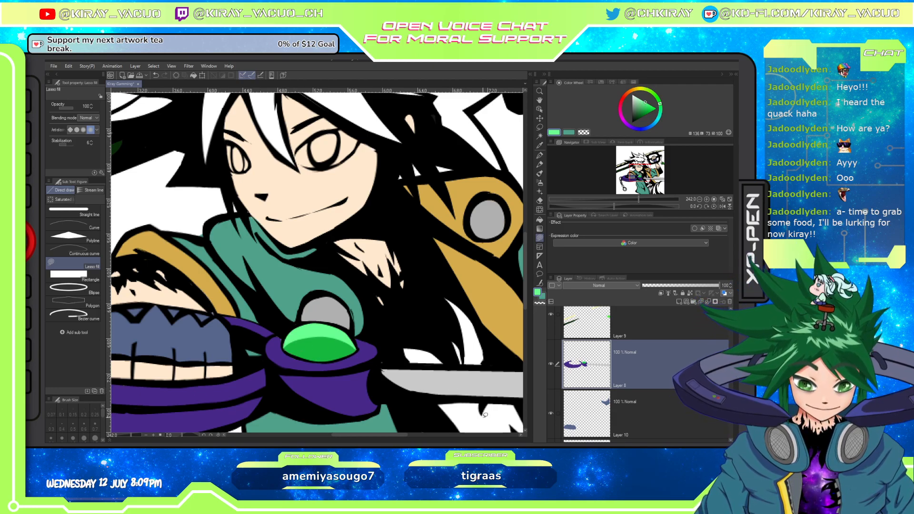
Examine the flat colours over the whole illustration and around the purple cup for missing areas.
scroll(460, 404, "down", 1)
scroll(459, 404, "down", 5)
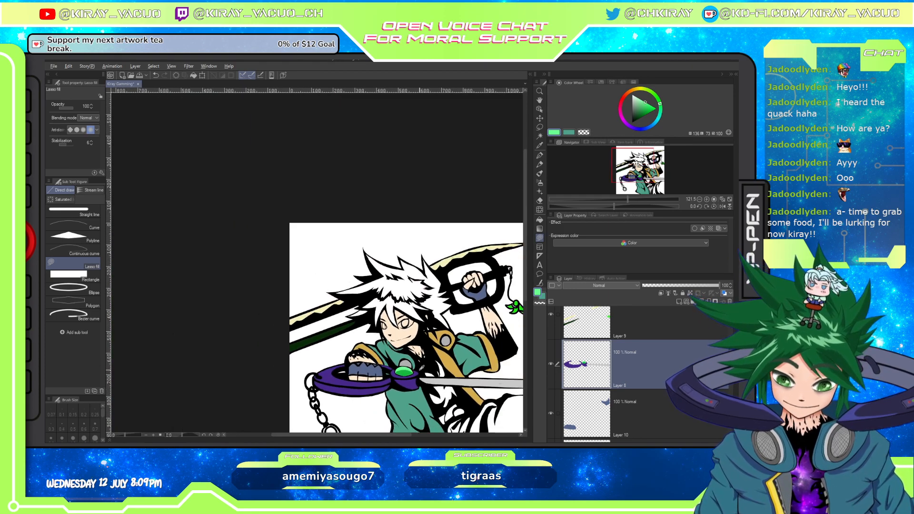
scroll(420, 379, "up", 2)
scroll(421, 379, "up", 4)
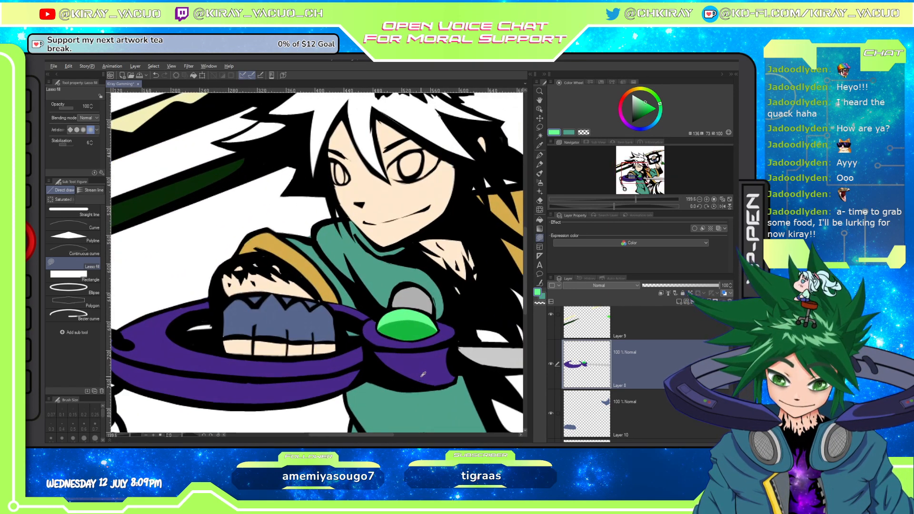
scroll(423, 375, "down", 4)
scroll(423, 375, "down", 2)
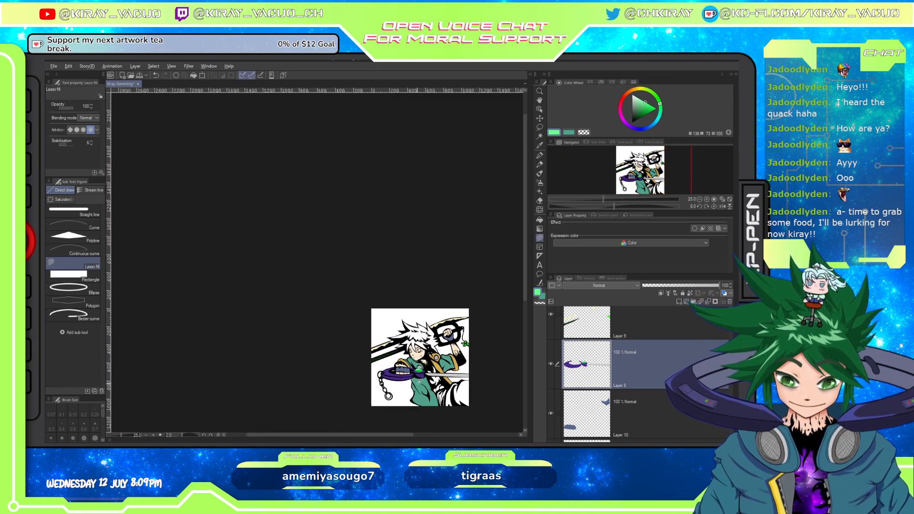
scroll(362, 405, "up", 3)
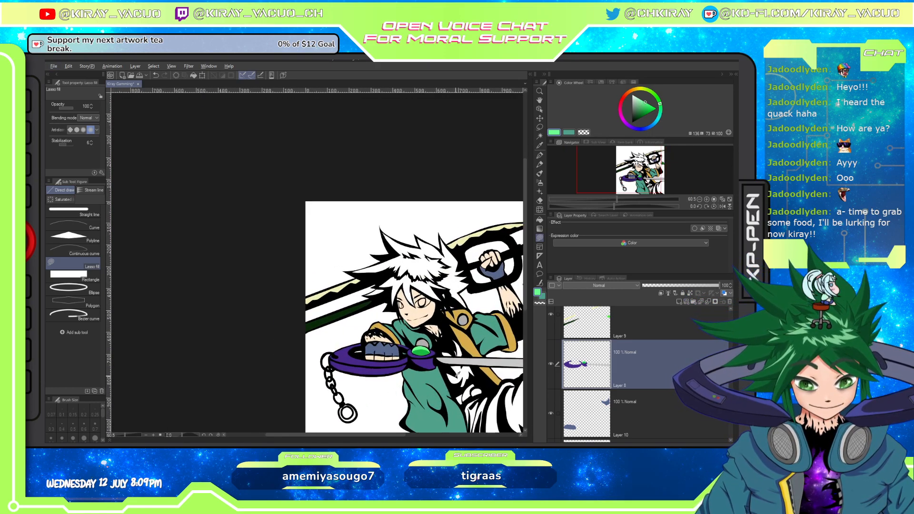
scroll(371, 395, "down", 2)
scroll(470, 375, "up", 2)
scroll(469, 375, "up", 2)
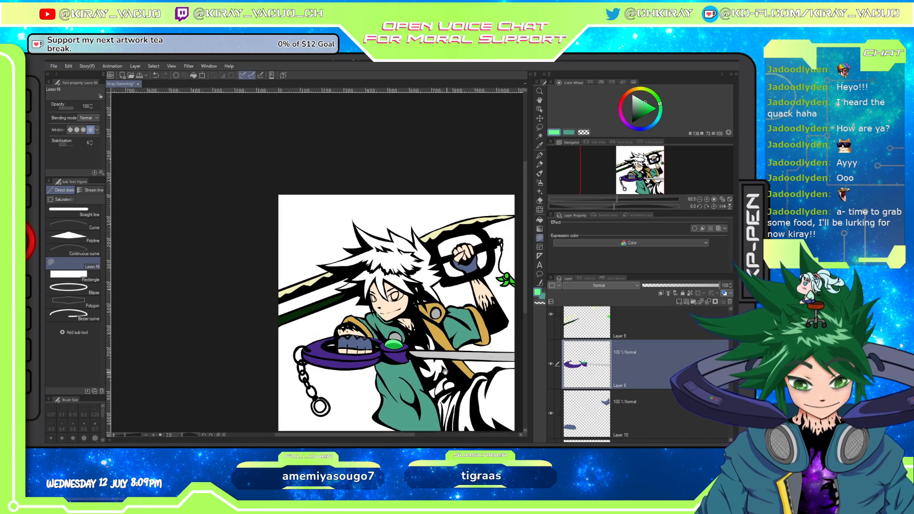
scroll(314, 342, "down", 2)
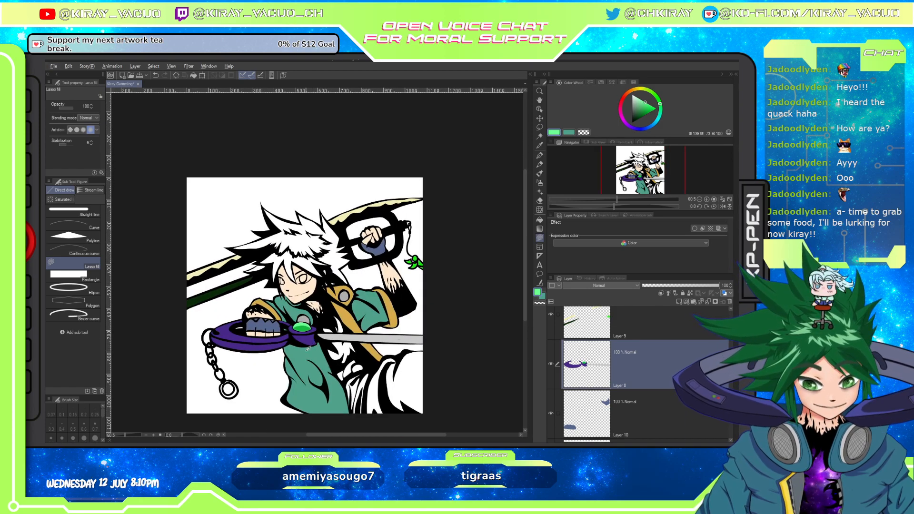
scroll(316, 341, "up", 5)
scroll(307, 347, "up", 1)
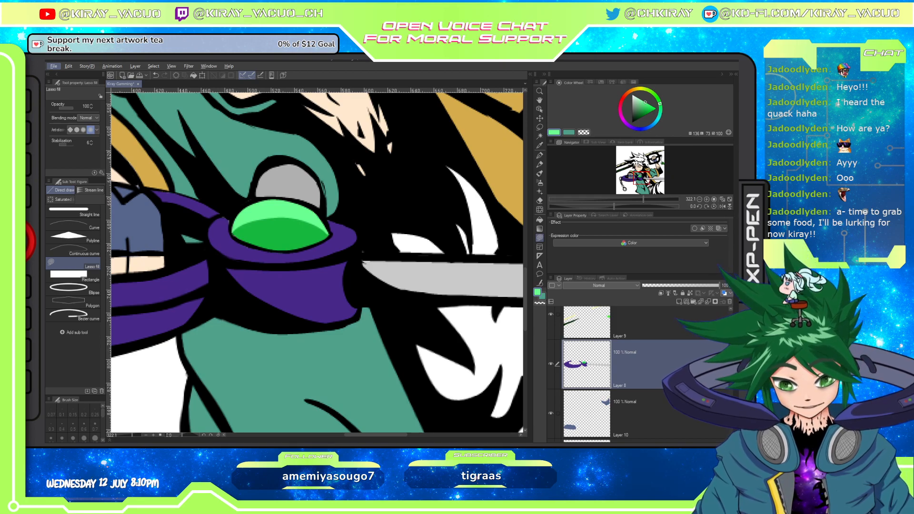
Make the line art on Layer 3 the active layer.
scroll(639, 371, "down", 5)
scroll(667, 400, "down", 1)
left_click(668, 400)
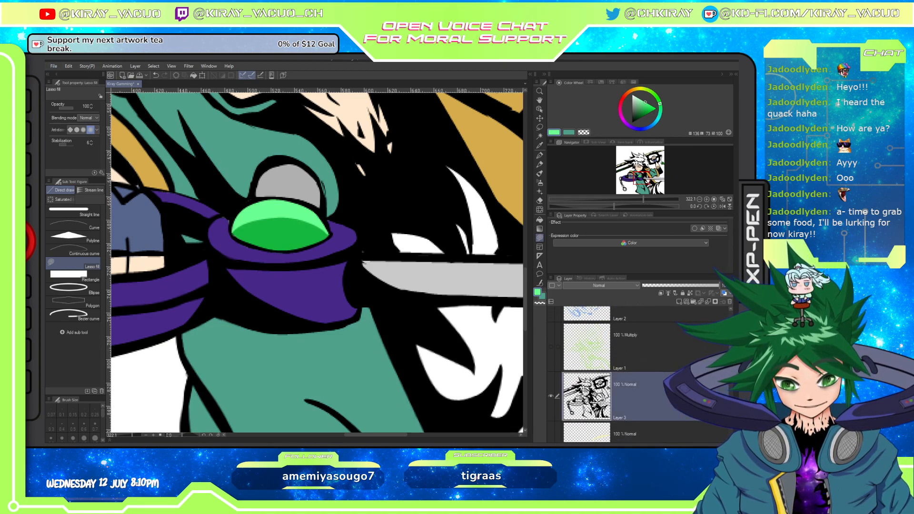
mouse_move(223, 318)
left_mouse_down()
mouse_move(282, 343)
mouse_move(338, 318)
left_mouse_up()
key("ctrl+z")
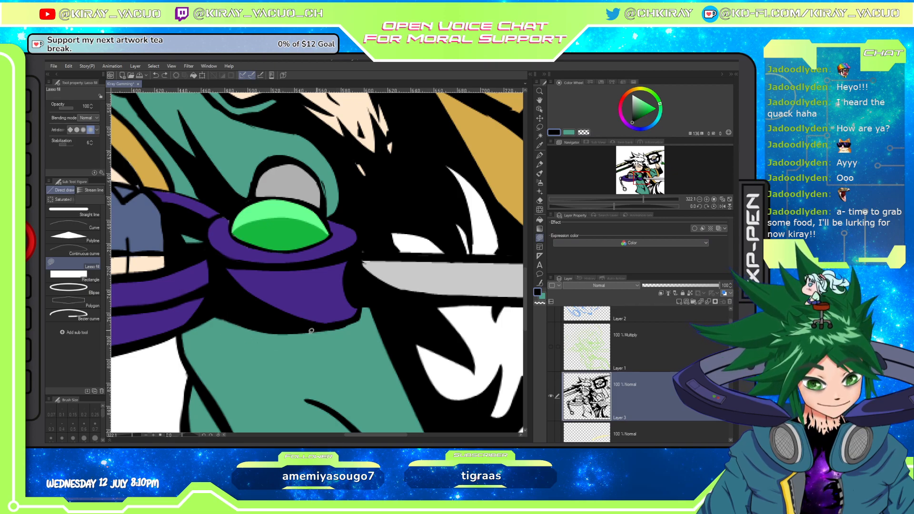
mouse_move(236, 324)
left_mouse_down()
mouse_move(285, 346)
mouse_move(326, 328)
mouse_move(254, 335)
mouse_move(318, 329)
mouse_move(273, 342)
mouse_move(325, 328)
left_mouse_up()
key("ctrl+z")
key("ctrl+z")
key("ctrl+z")
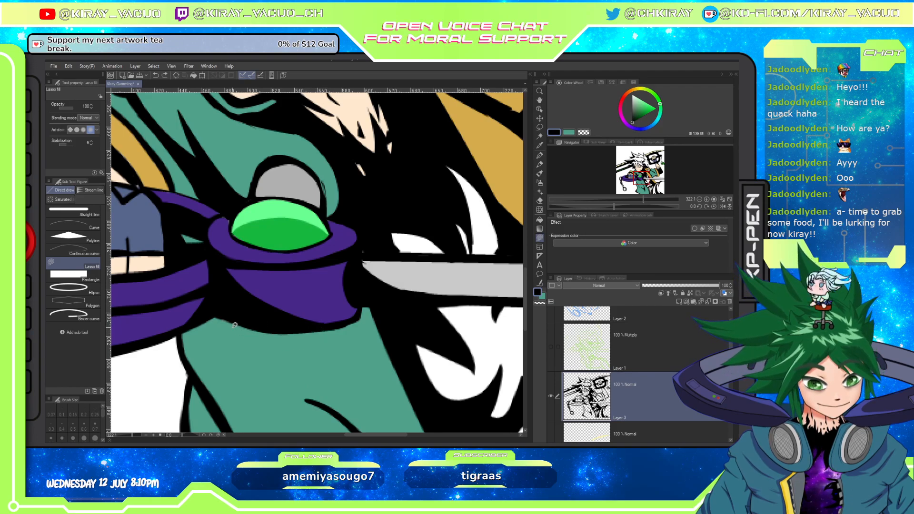
Fill a rounded black shape beneath the purple cup and clear its inside with the transparent colour, leaving an outline.
mouse_move(231, 321)
left_mouse_down()
mouse_move(293, 341)
mouse_move(326, 331)
left_mouse_up()
left_click_drag(236, 325, 281, 329)
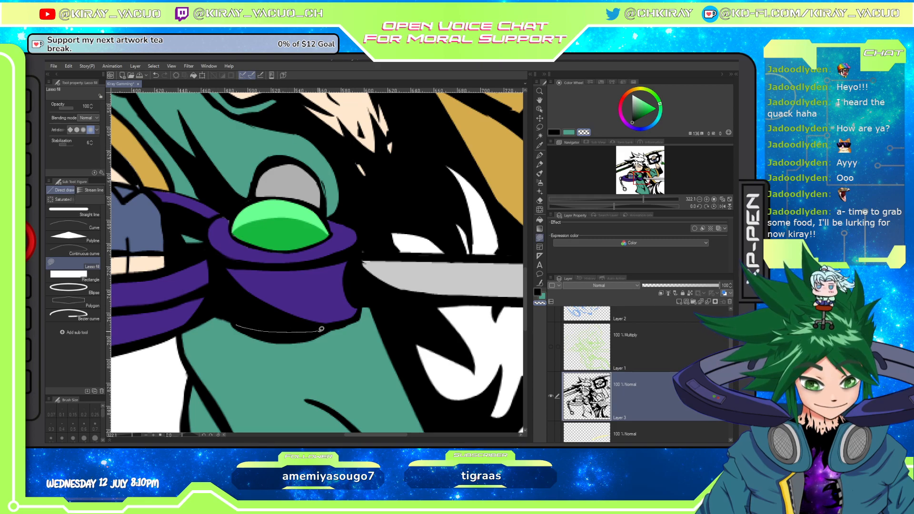
mouse_move(251, 329)
left_mouse_down()
mouse_move(248, 321)
mouse_move(297, 337)
left_mouse_up()
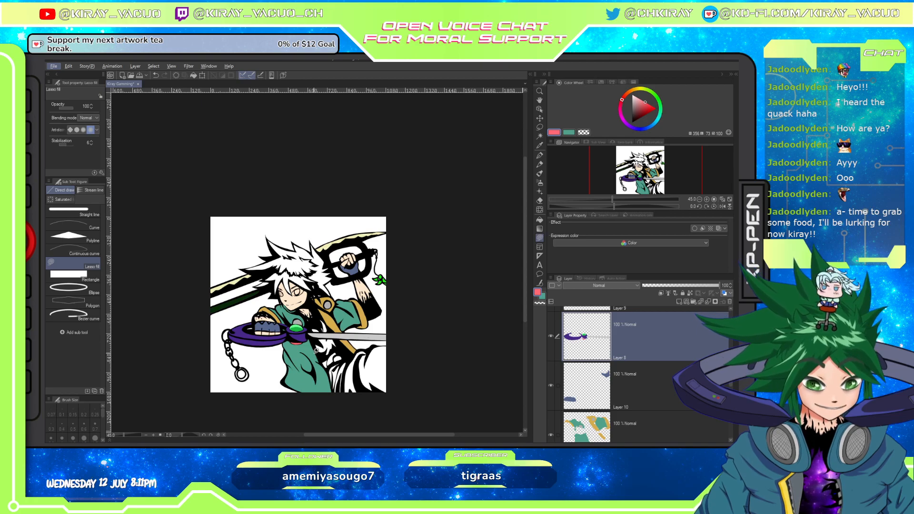
On Layer 8, sample the ring's purple for the chain pendant's rim and fill its round centre with a saturated green.
scroll(262, 338, "up", 3)
scroll(263, 339, "up", 2)
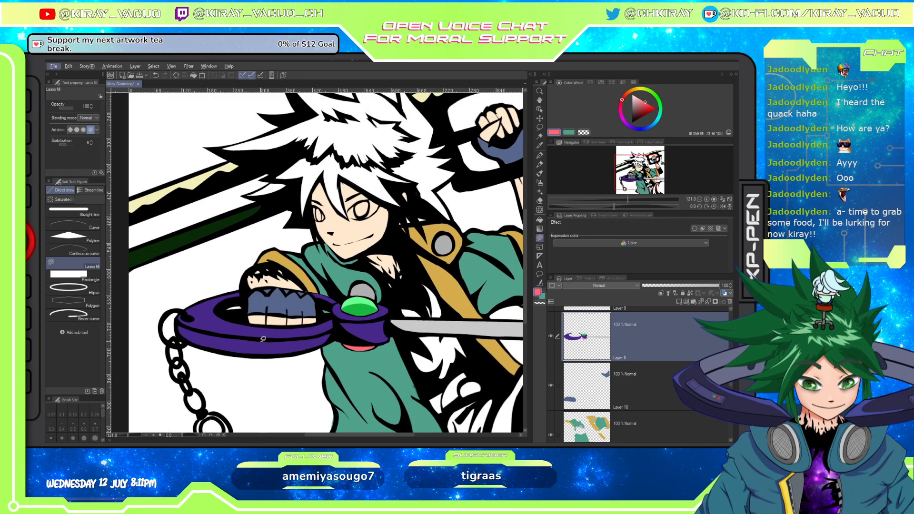
left_click(224, 323, "alt")
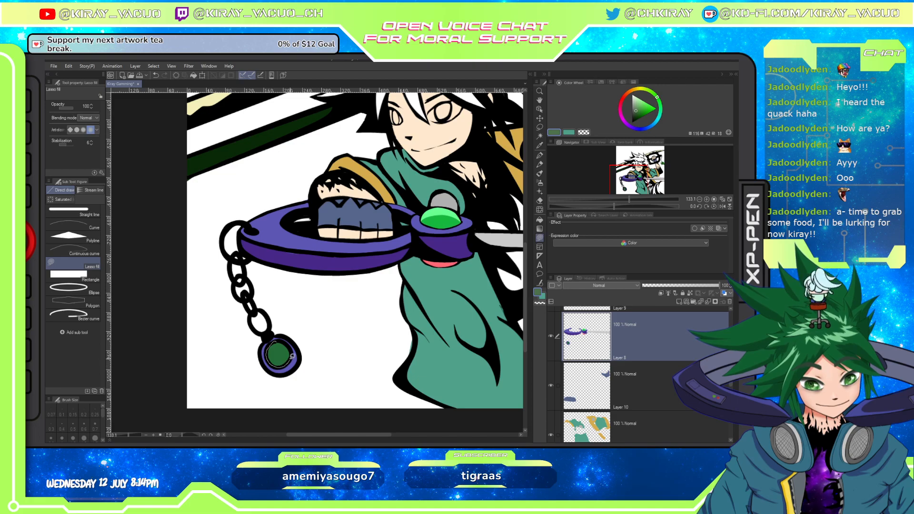
left_click_drag(287, 347, 290, 342)
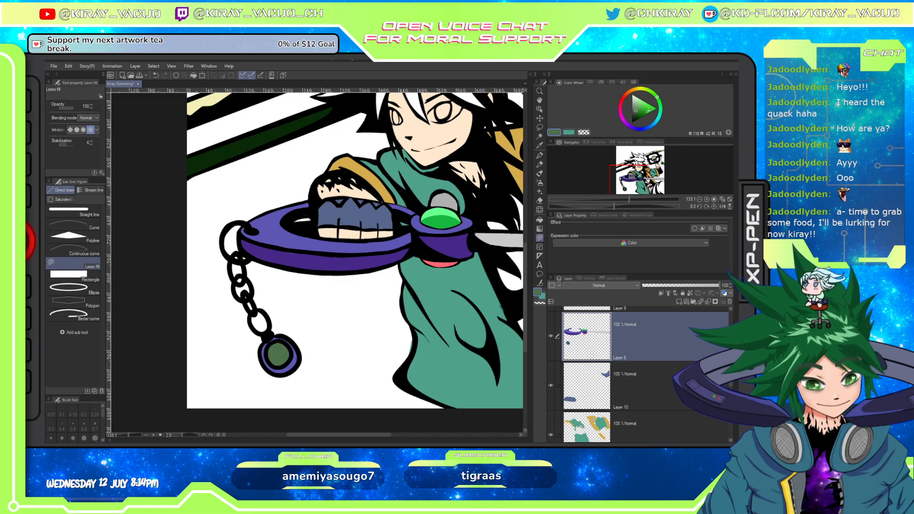
left_click(641, 111)
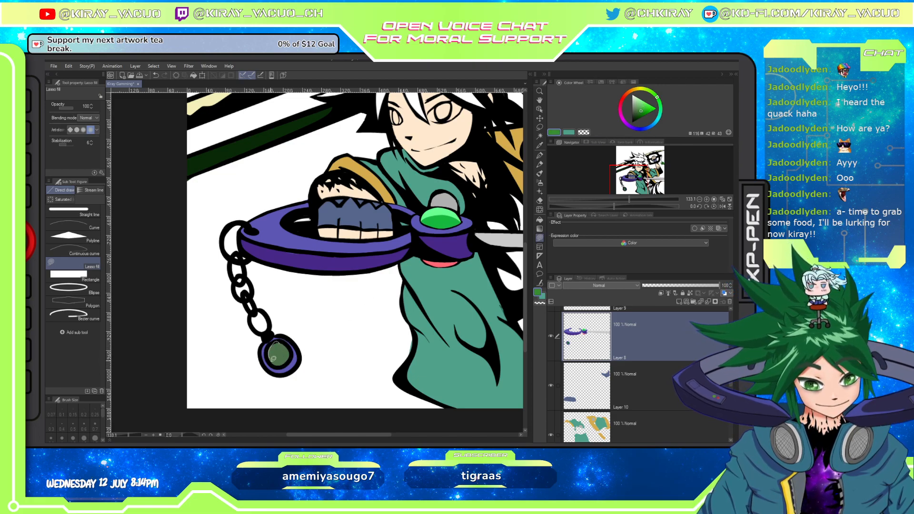
left_click_drag(274, 358, 283, 340)
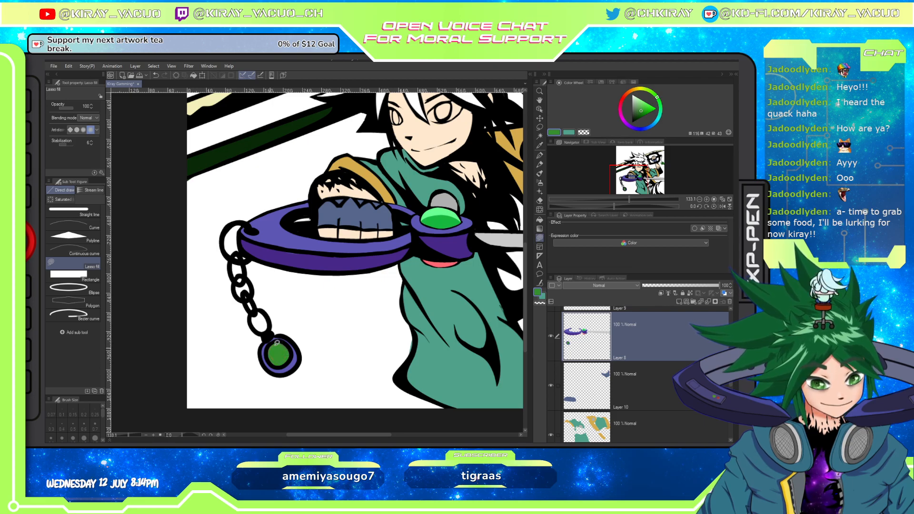
Pick a dark bluish green and fill a narrow diagonal slit across the pendant's green centre.
left_click(660, 106)
left_click(635, 119)
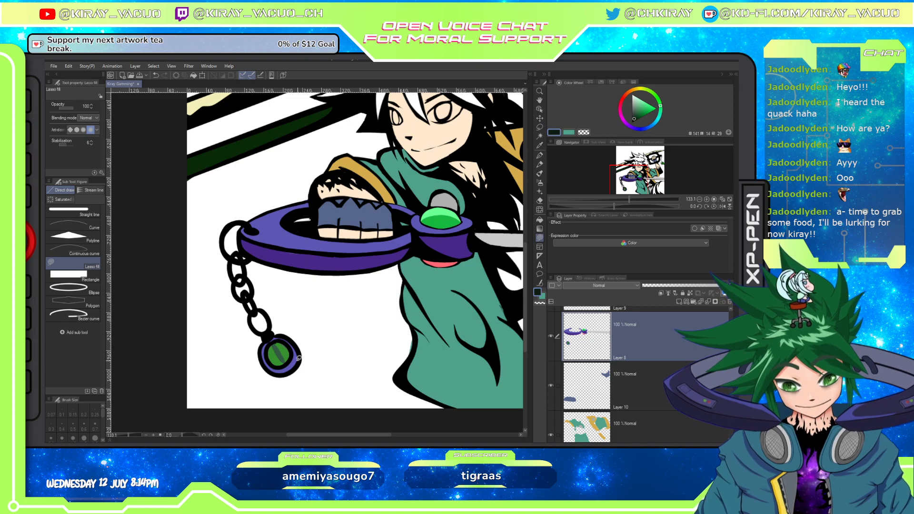
mouse_move(274, 346)
left_mouse_down()
mouse_move(285, 358)
mouse_move(279, 345)
left_mouse_up()
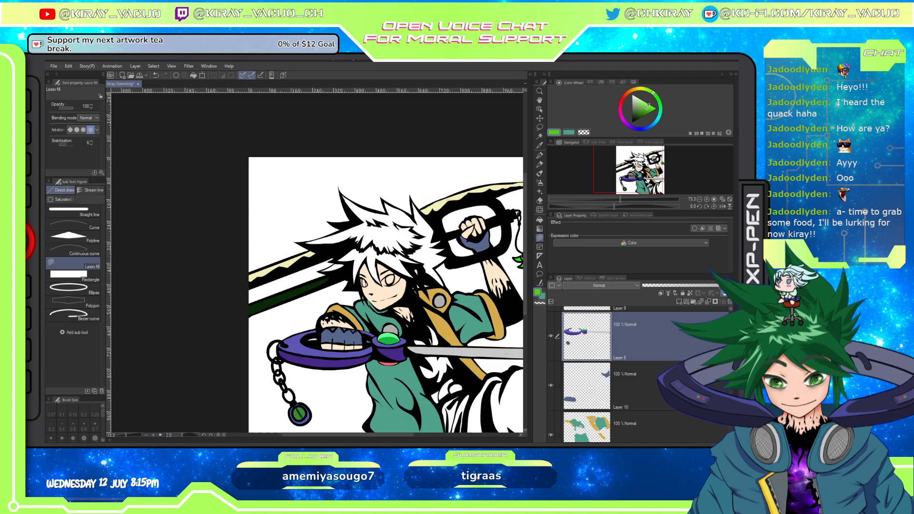
Choose a bright yellowish green and try a test fill on the hair in Layer 8, undoing the fill.
left_click(647, 107)
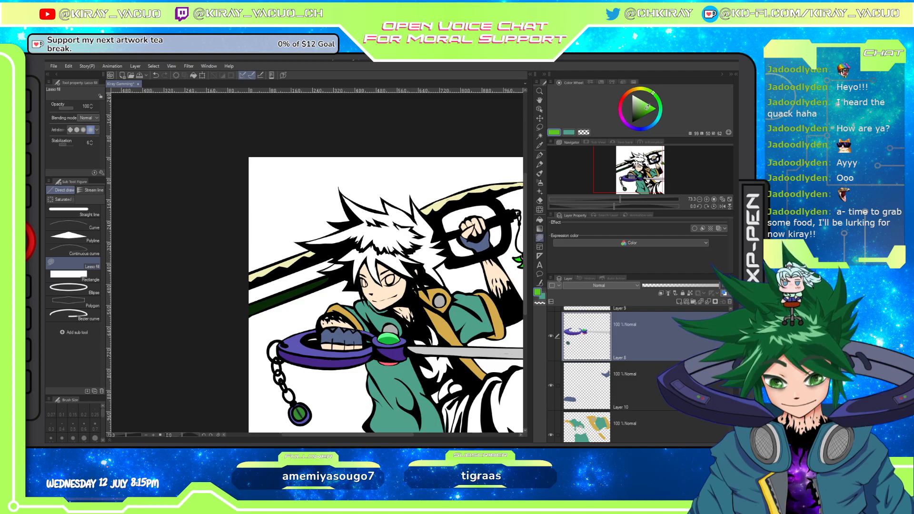
left_click(646, 107)
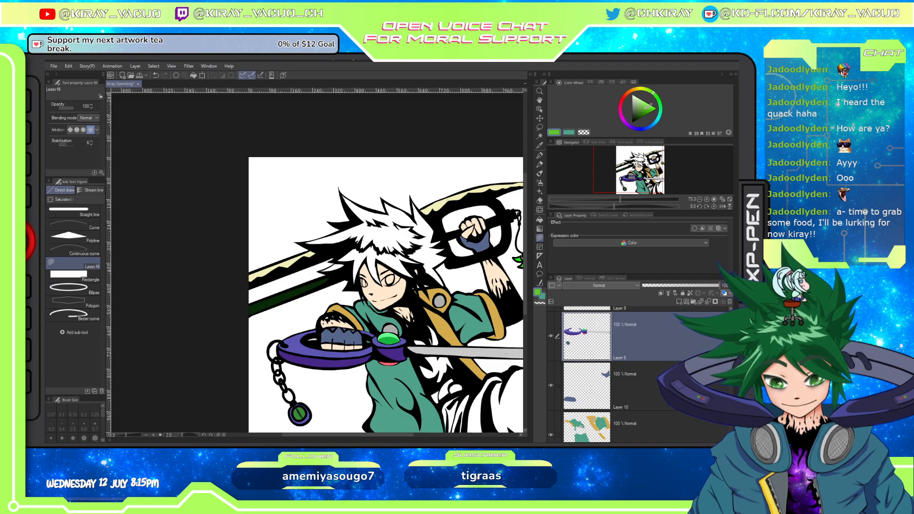
mouse_move(365, 237)
left_mouse_down()
mouse_move(357, 248)
mouse_move(389, 240)
left_mouse_up()
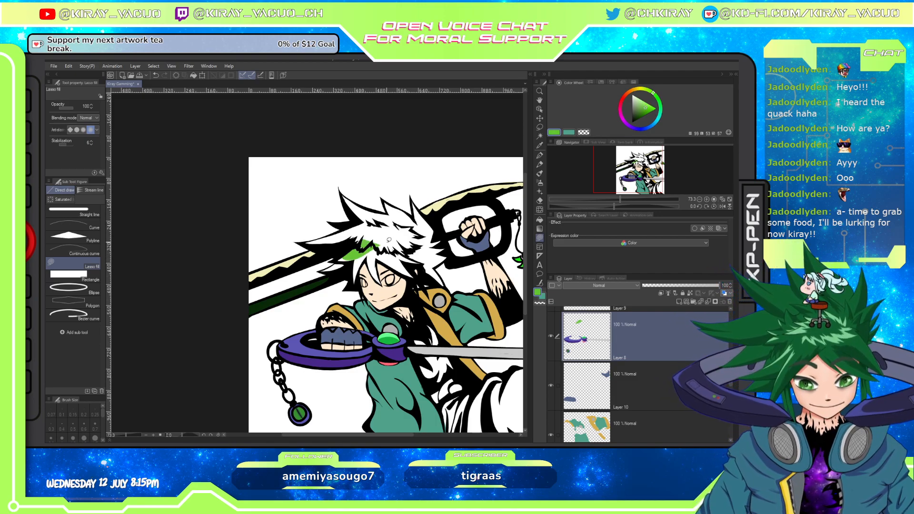
key("ctrl+z")
Create a new layer directly above Layer 9 and lay in the hair's bright green flats on it.
scroll(616, 376, "up", 3)
left_click(616, 388)
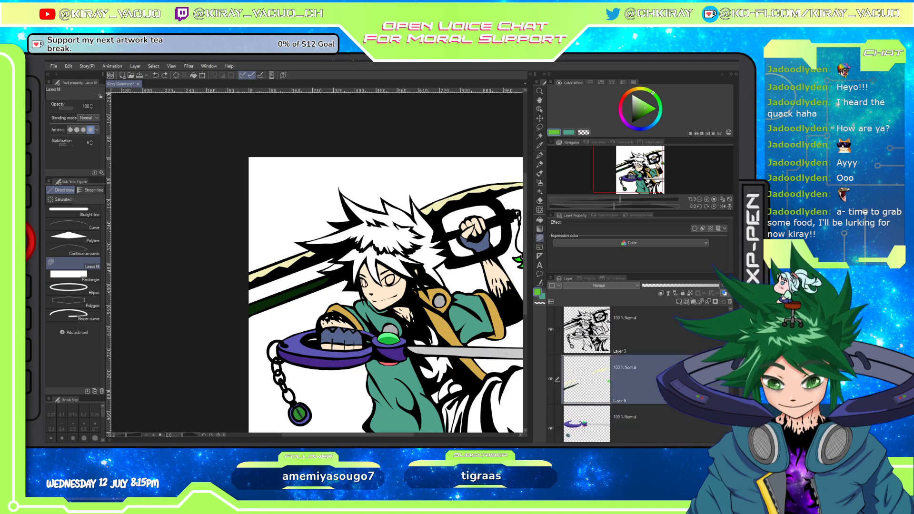
left_click(679, 302)
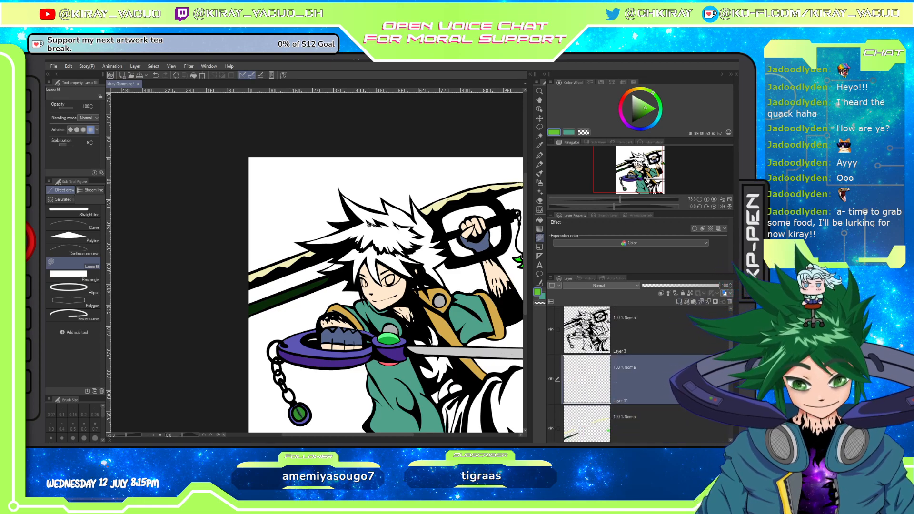
left_click_drag(377, 254, 362, 230)
key("ctrl+z")
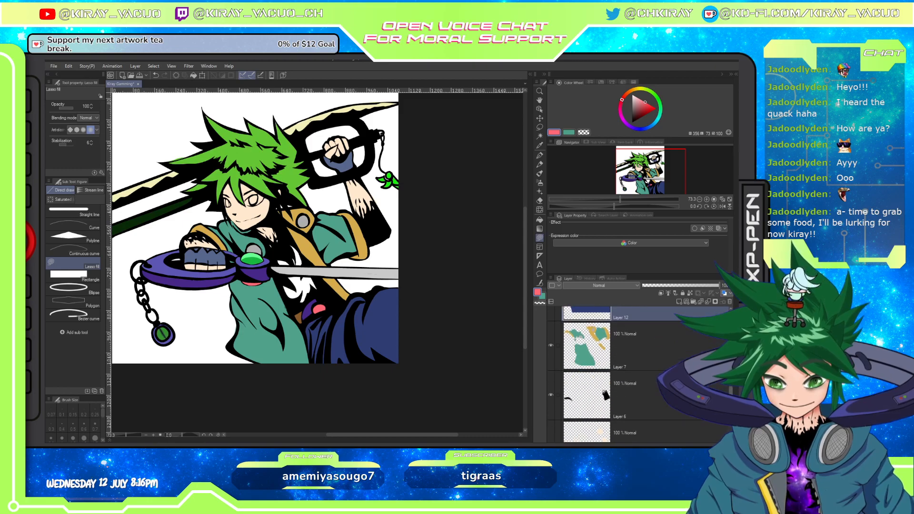
On Layer 5, fill the eyes with white, then sample the skin tone and fill the pale gap along the central hair strand.
scroll(643, 371, "down", 3)
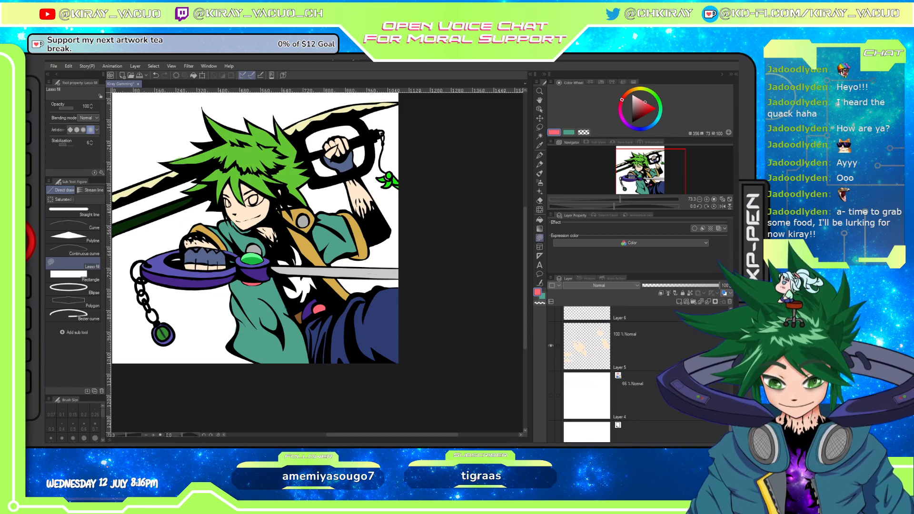
left_click(667, 350)
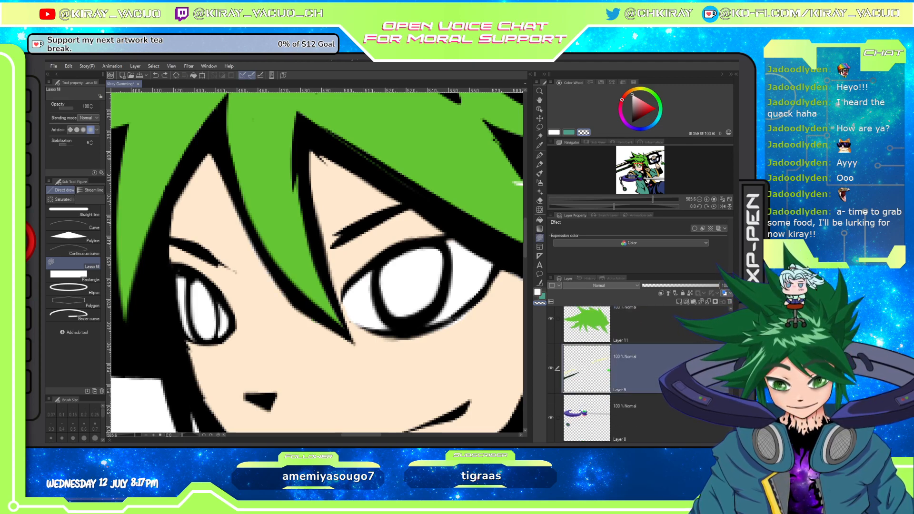
scroll(733, 393, "down", 5)
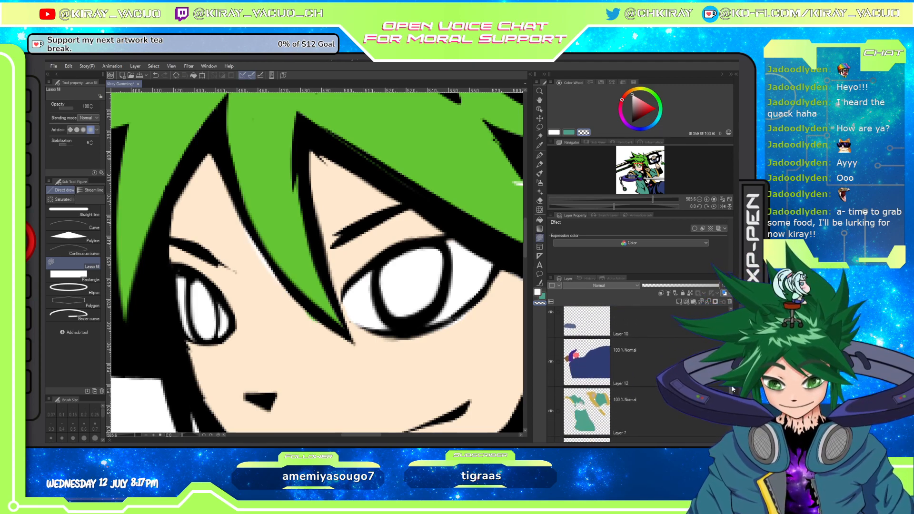
left_click_drag(733, 393, 732, 422)
left_click(648, 369)
left_click(252, 285, "alt")
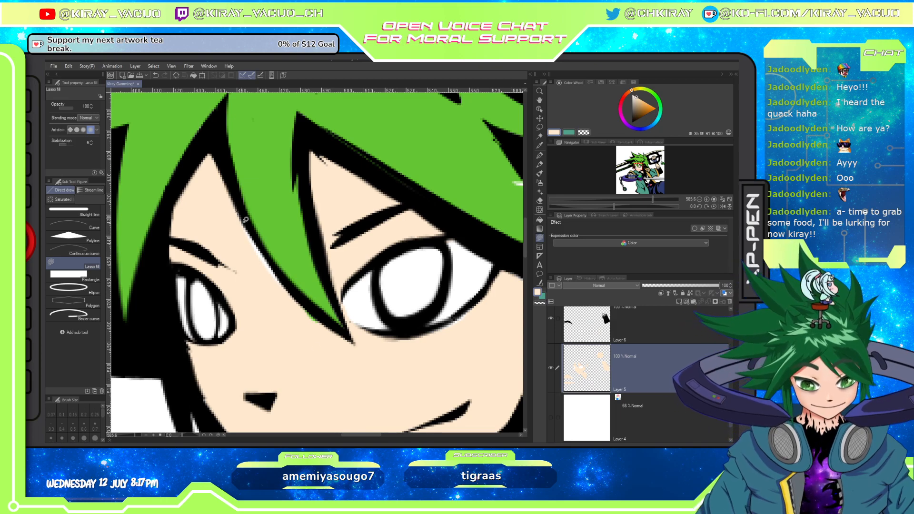
left_click_drag(244, 220, 255, 270)
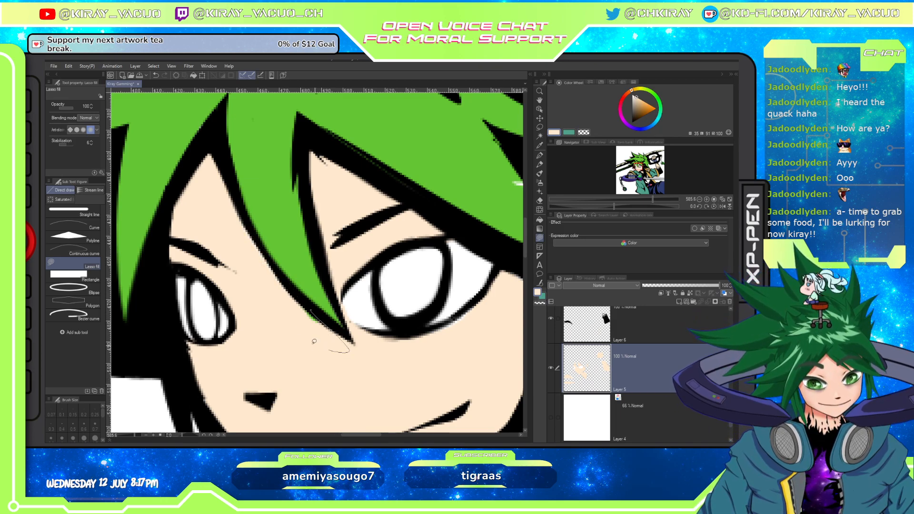
On Layer 3, touch up the line art around both eyes with small dark Lasso fills, undoing one fill at the outer corner.
scroll(649, 359, "up", 5)
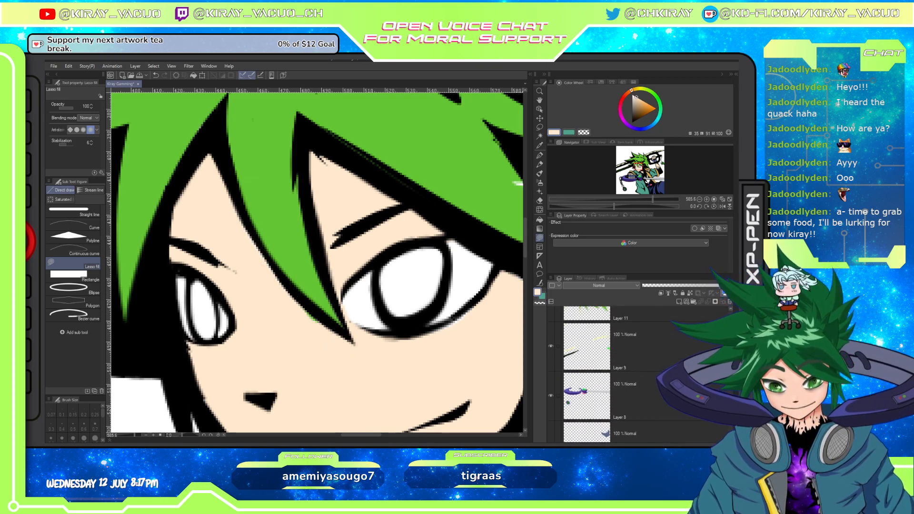
left_click(649, 358)
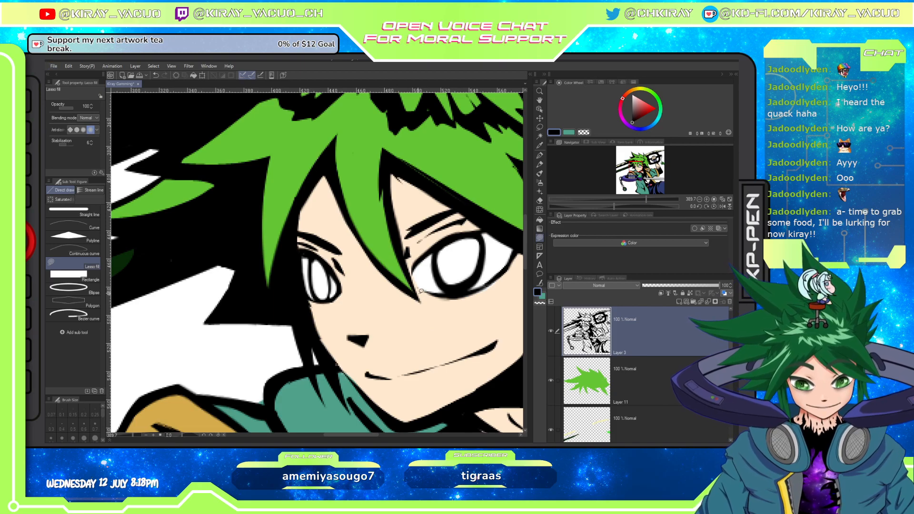
mouse_move(441, 305)
left_mouse_down()
mouse_move(420, 293)
mouse_move(434, 300)
left_mouse_up()
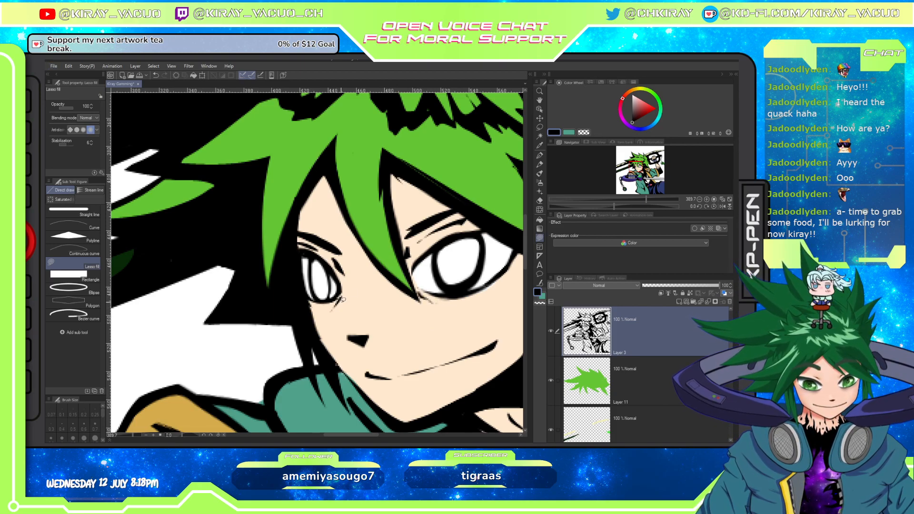
mouse_move(423, 306)
left_mouse_down()
mouse_move(331, 301)
mouse_move(370, 297)
mouse_move(335, 302)
mouse_move(374, 306)
mouse_move(404, 263)
left_mouse_up()
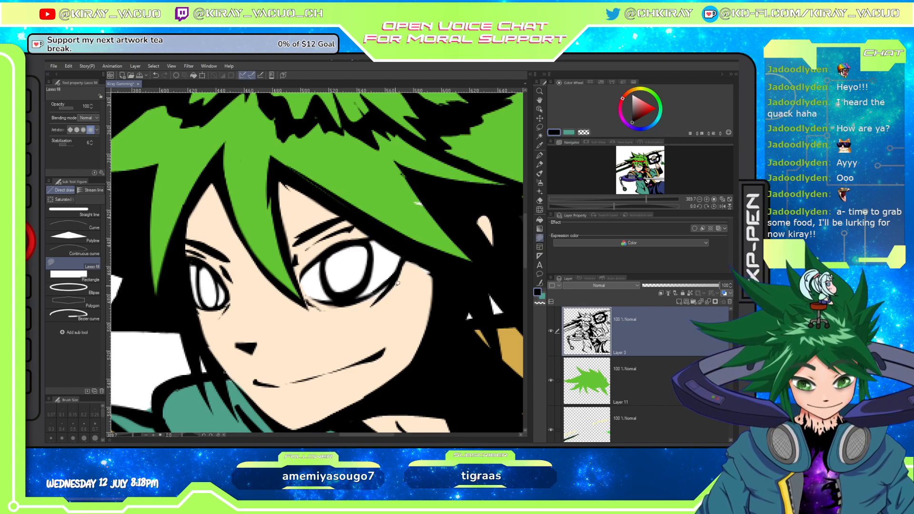
key("ctrl+z")
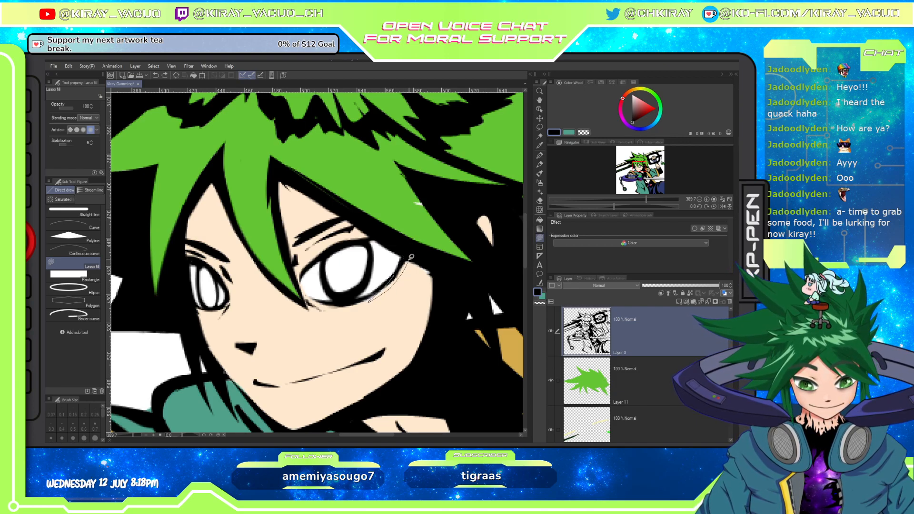
left_click_drag(406, 259, 410, 255)
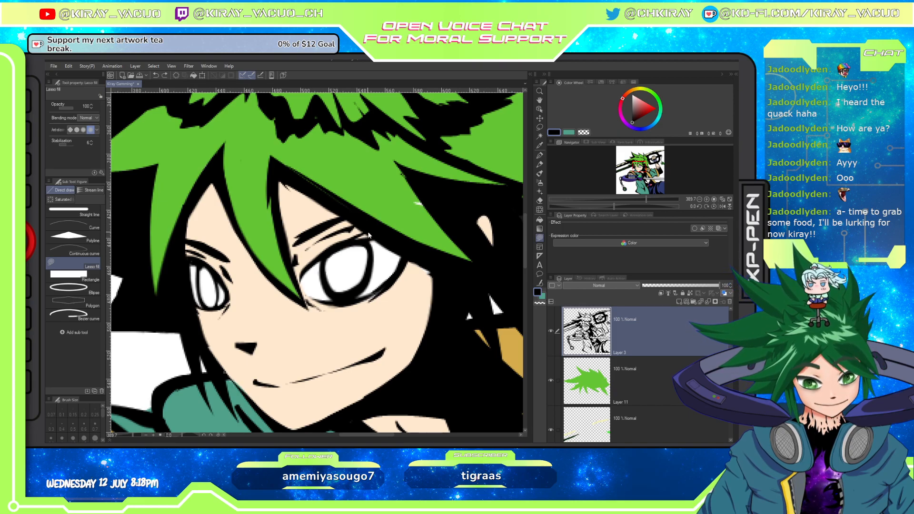
mouse_move(369, 235)
left_mouse_down()
mouse_move(339, 240)
mouse_move(369, 231)
mouse_move(350, 240)
left_mouse_up()
scroll(421, 243, "down", 8)
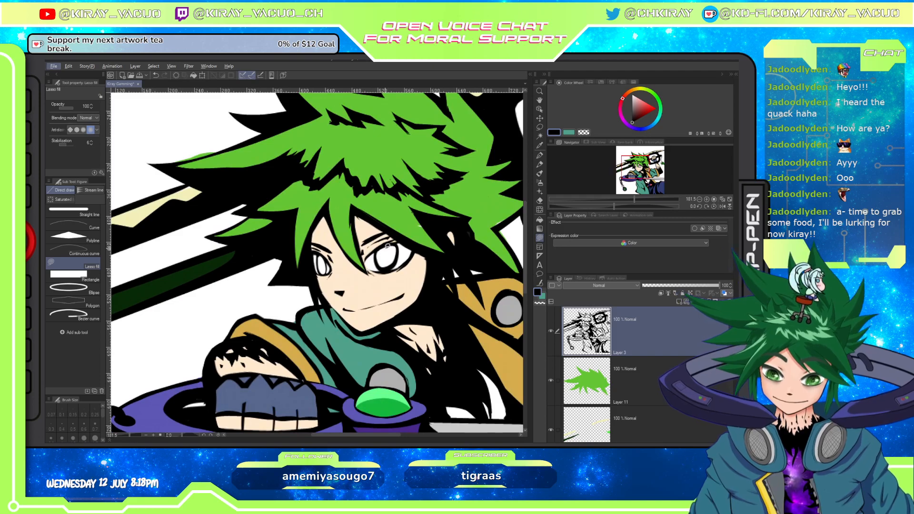
Create a new layer directly above Layer 5 and fill both irises with bright yellowish green.
scroll(640, 375, "down", 6)
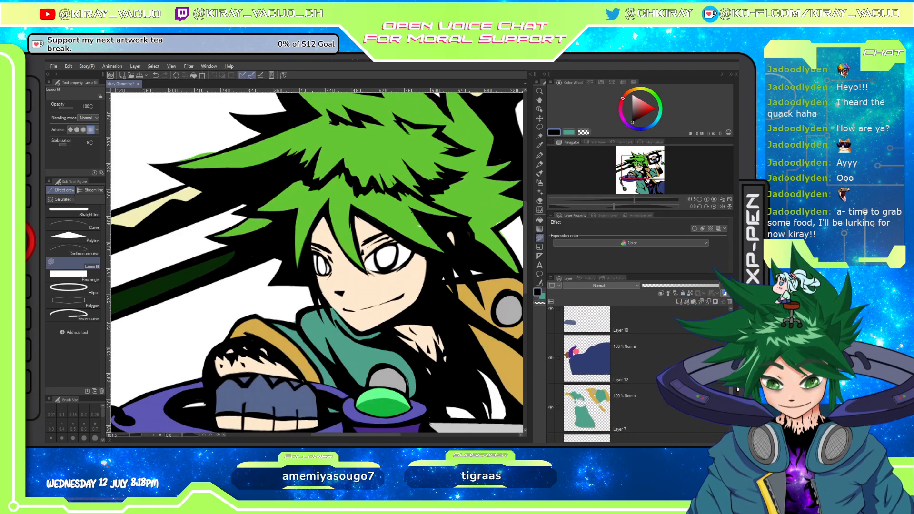
left_click(640, 346)
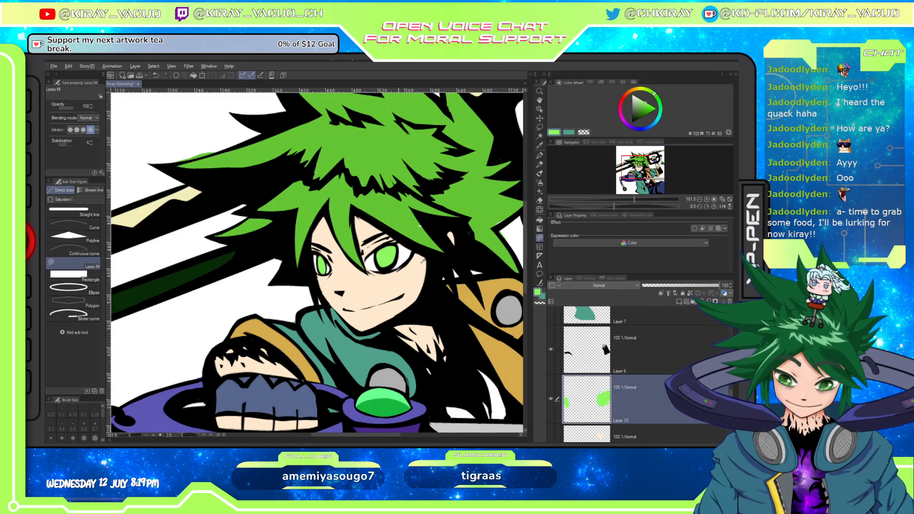
scroll(628, 367, "down", 3)
Make Layer 4 visible behind the character and colour it solid blue as the background.
scroll(629, 365, "up", 6)
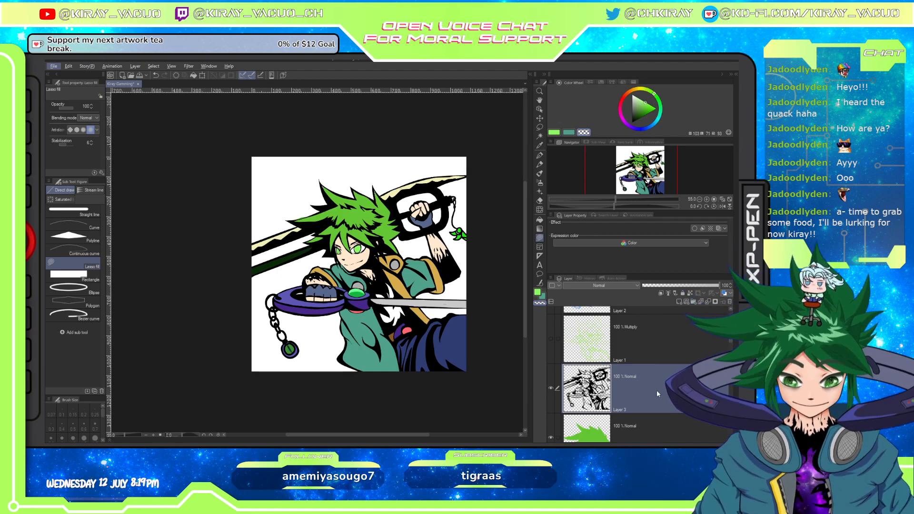
scroll(657, 390, "down", 3)
scroll(656, 390, "down", 5)
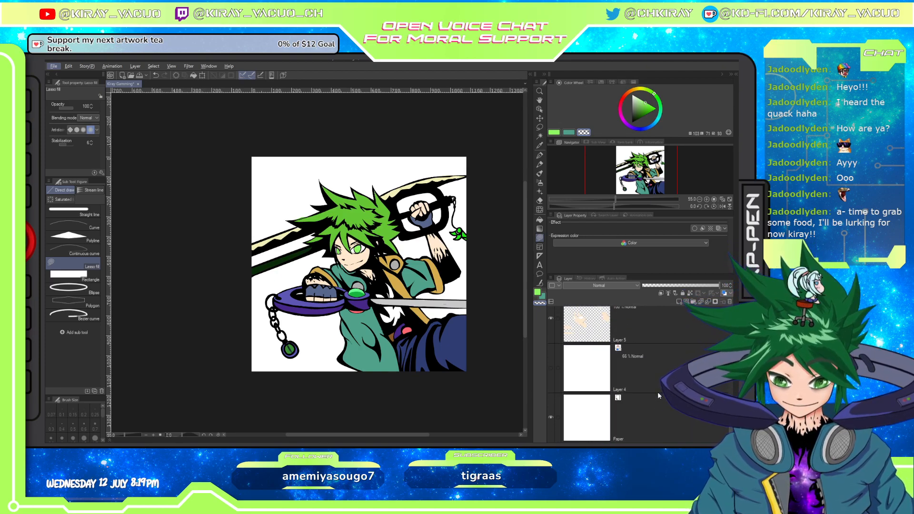
left_click(651, 374, "shift")
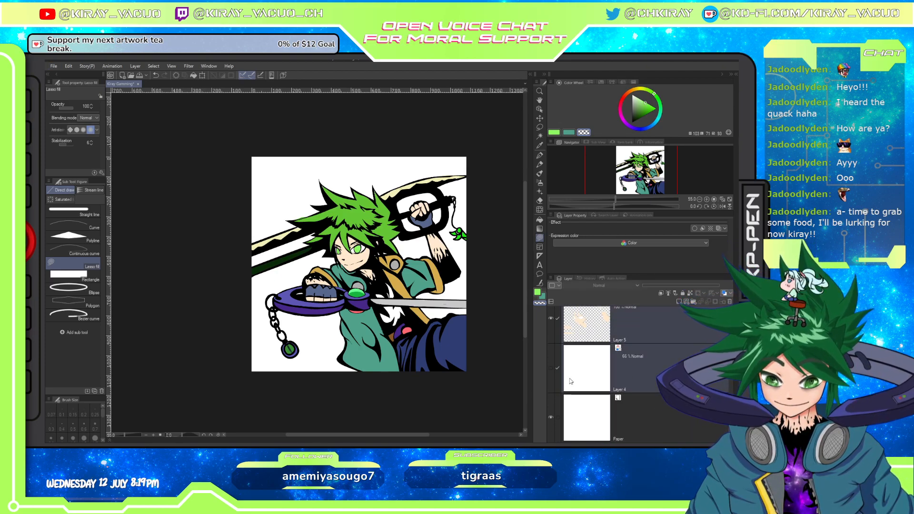
left_click(551, 367)
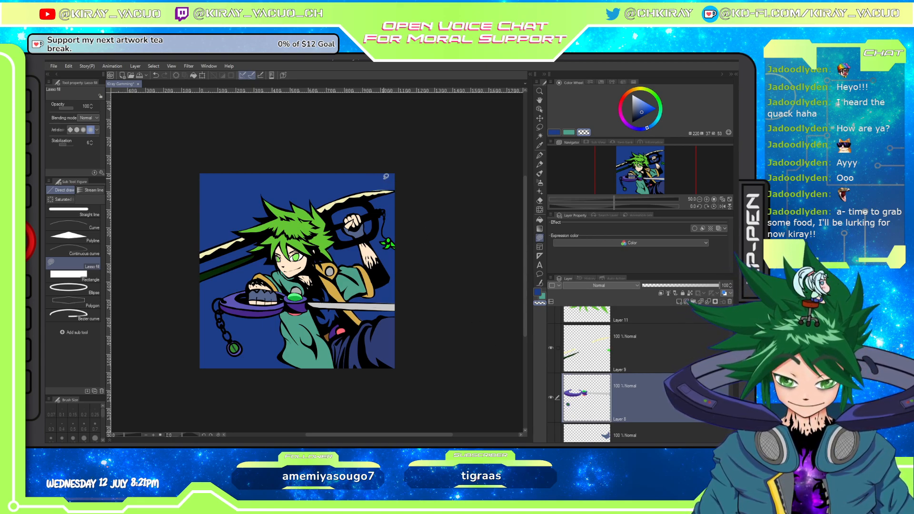
On Layer 9, sample the blade's pale cream and fill the uncoloured gap at the sword tip.
left_click(651, 365)
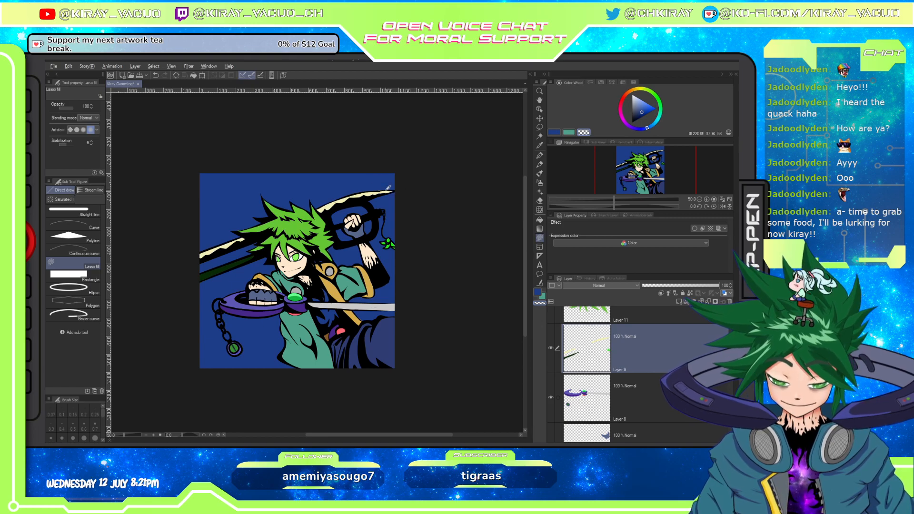
scroll(388, 187, "up", 10)
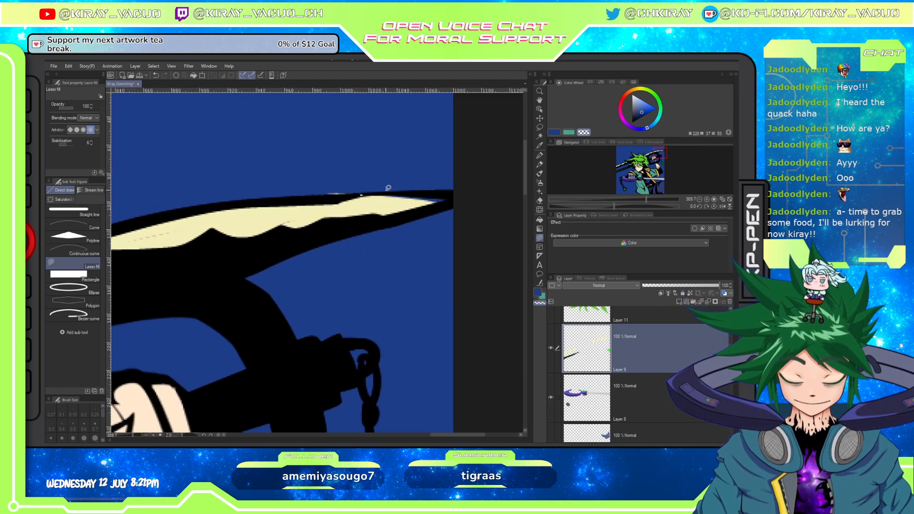
left_click(289, 213, "alt")
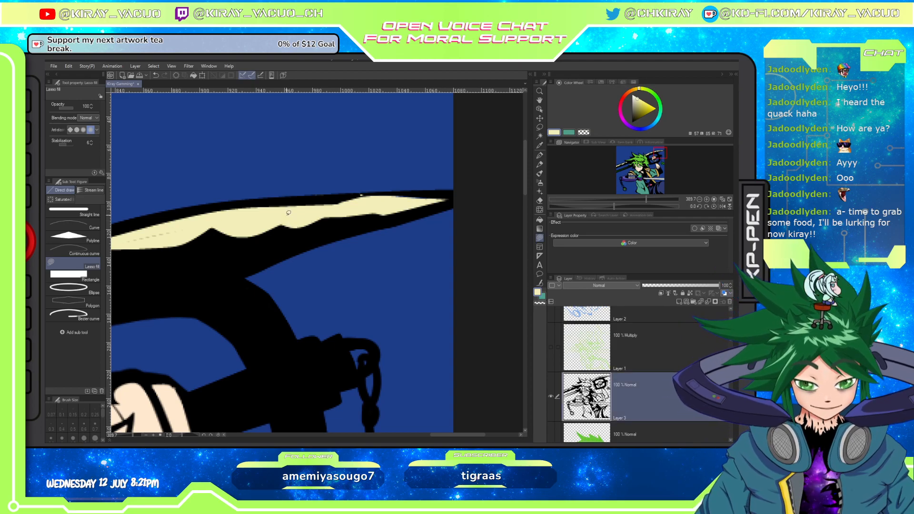
On Layer 3, clean up the upper blade's wavy inner edge with cream Lasso fills from the tip towards the hair.
mouse_move(286, 235)
left_mouse_down()
mouse_move(263, 248)
mouse_move(383, 212)
left_mouse_up()
mouse_move(236, 258)
left_mouse_down()
mouse_move(206, 267)
mouse_move(243, 258)
left_mouse_up()
left_click_drag(324, 293, 451, 278)
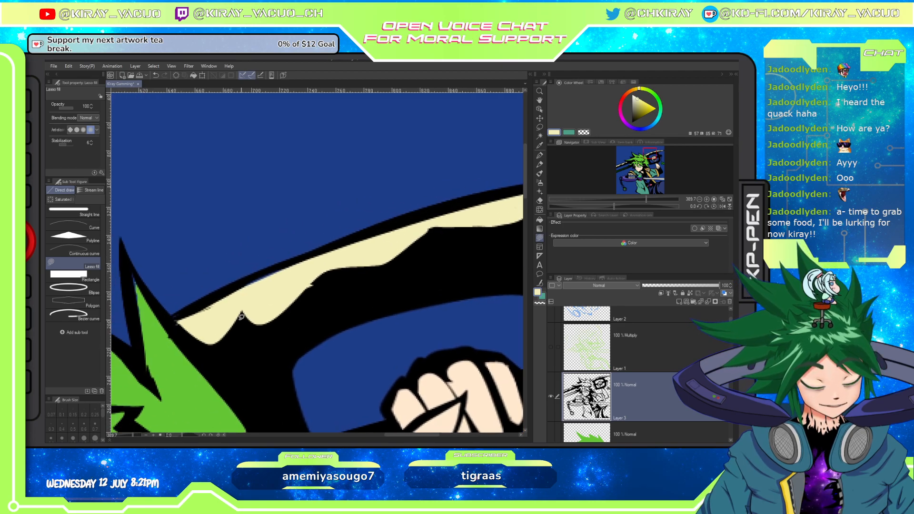
mouse_move(242, 317)
left_mouse_down()
mouse_move(188, 319)
mouse_move(281, 269)
mouse_move(333, 255)
left_mouse_up()
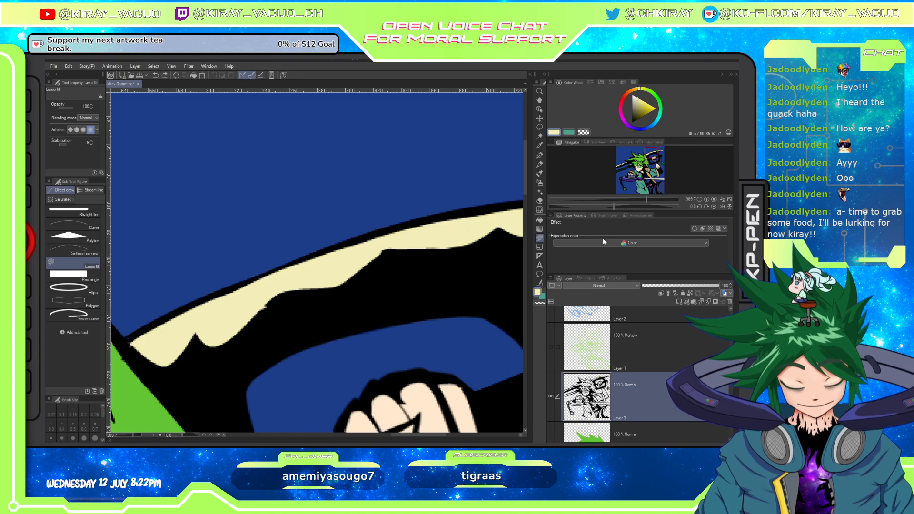
left_click_drag(389, 306, 363, 332)
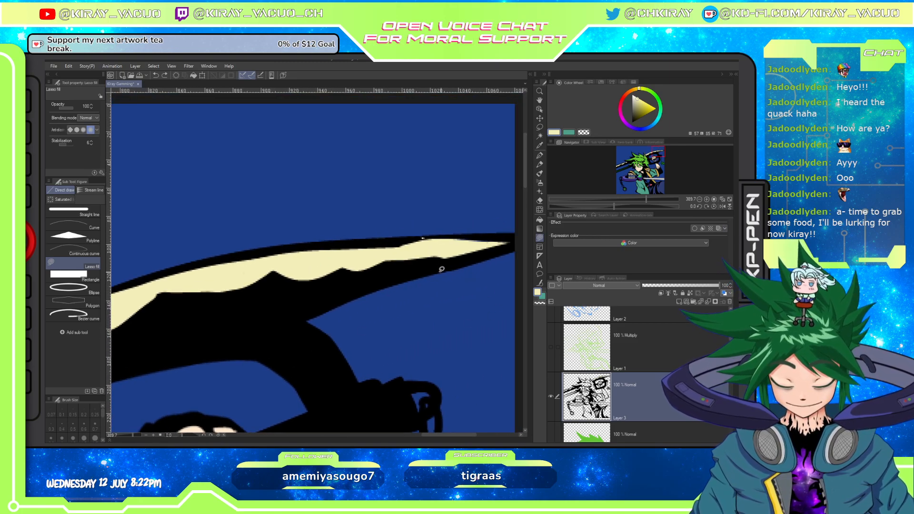
mouse_move(295, 257)
left_mouse_down()
mouse_move(347, 244)
mouse_move(469, 243)
mouse_move(363, 261)
left_mouse_up()
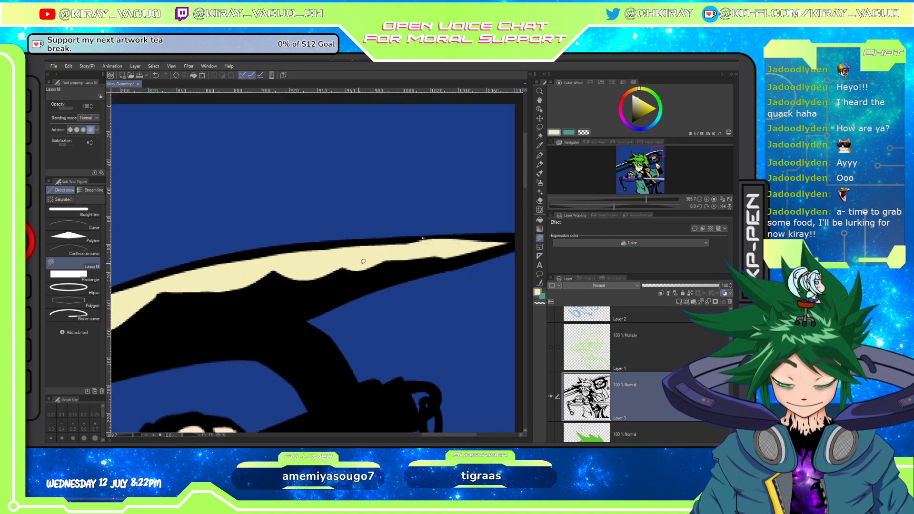
left_click_drag(432, 244, 343, 250)
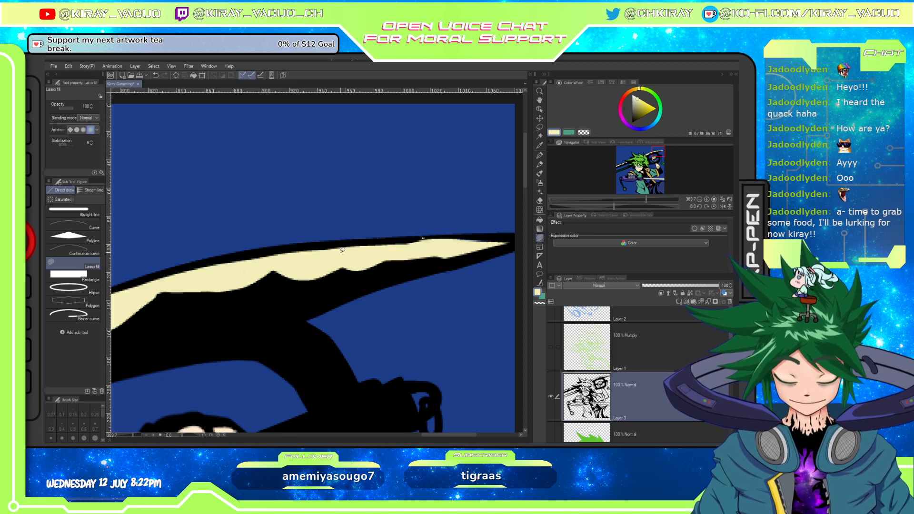
Sample black and even out the outline above the sword tip, then resample the blade's cream.
left_click(401, 280, "alt")
mouse_move(415, 241)
left_mouse_down()
mouse_move(492, 243)
mouse_move(399, 240)
mouse_move(485, 239)
left_mouse_up()
left_click(487, 242, "alt")
scroll(485, 240, "down", 8)
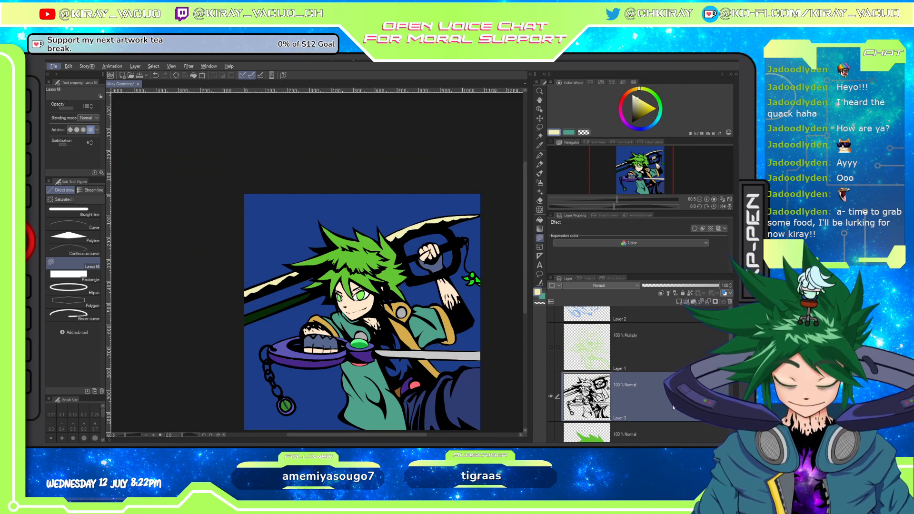
Place the purple galaxy image as a new layer directly above Layer 4.
scroll(353, 356, "down", 2)
scroll(671, 368, "down", 10)
left_click(671, 368, "shift")
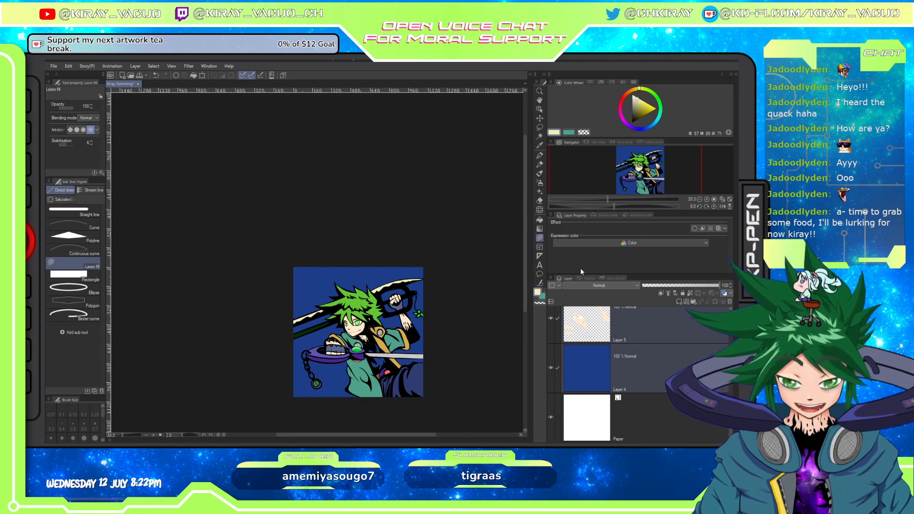
scroll(420, 315, "up", 2)
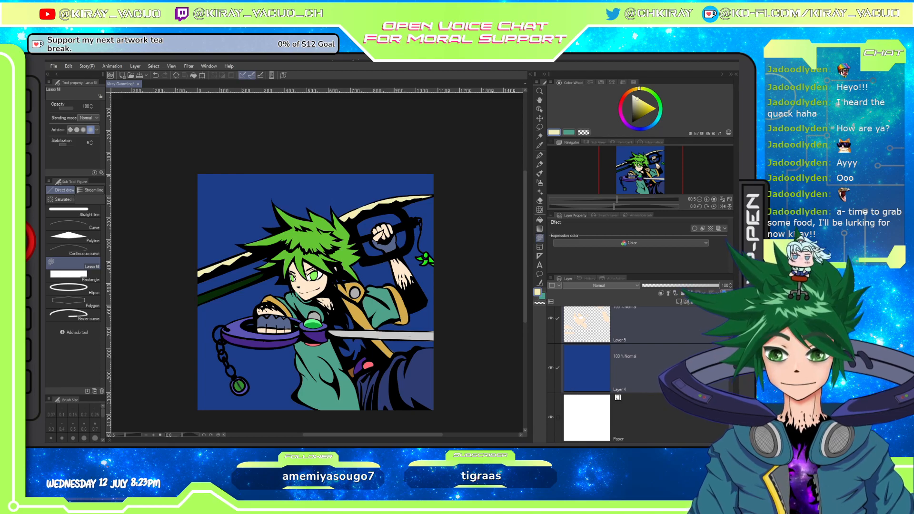
left_click_drag(638, 352, 638, 343)
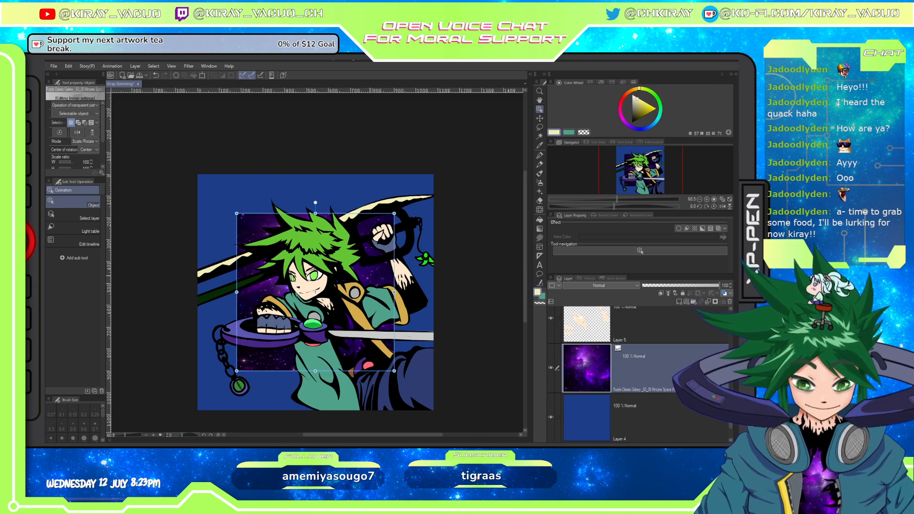
Scale down the galaxy image and position it behind the open jacket at the character's torso.
left_click_drag(377, 288, 325, 295)
left_click_drag(192, 233, 268, 309)
left_click_drag(282, 367, 323, 366)
scroll(376, 361, "up", 4)
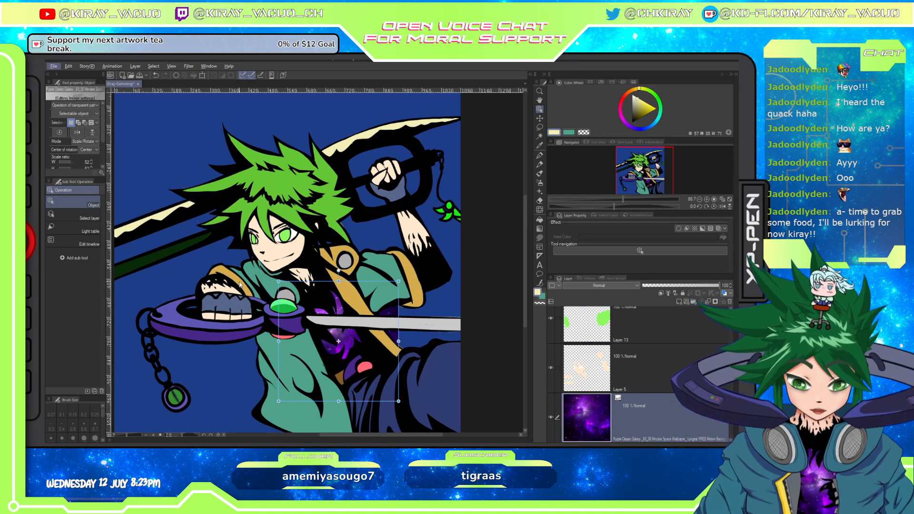
left_click(69, 67)
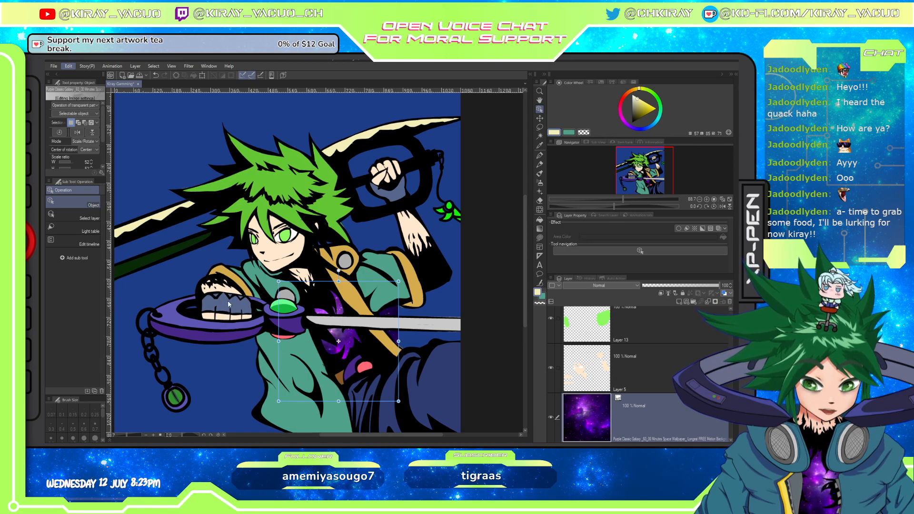
left_click(220, 288)
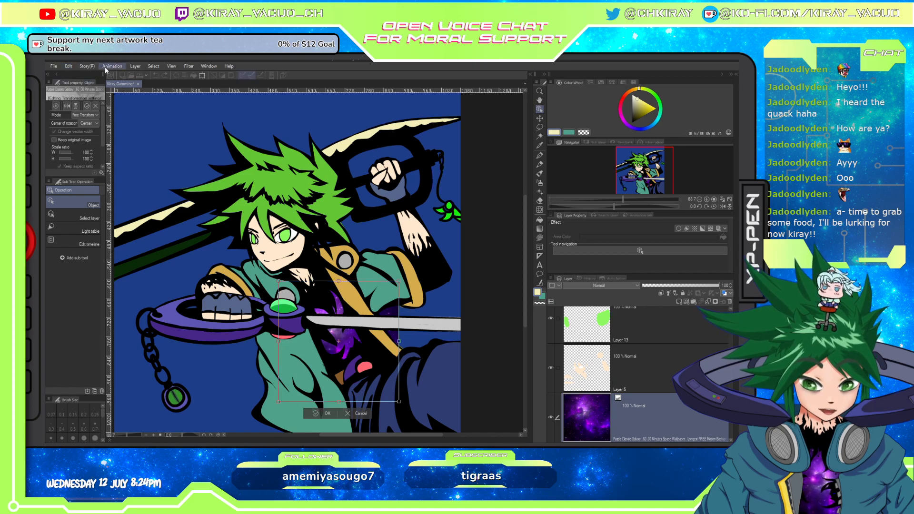
left_click(353, 413)
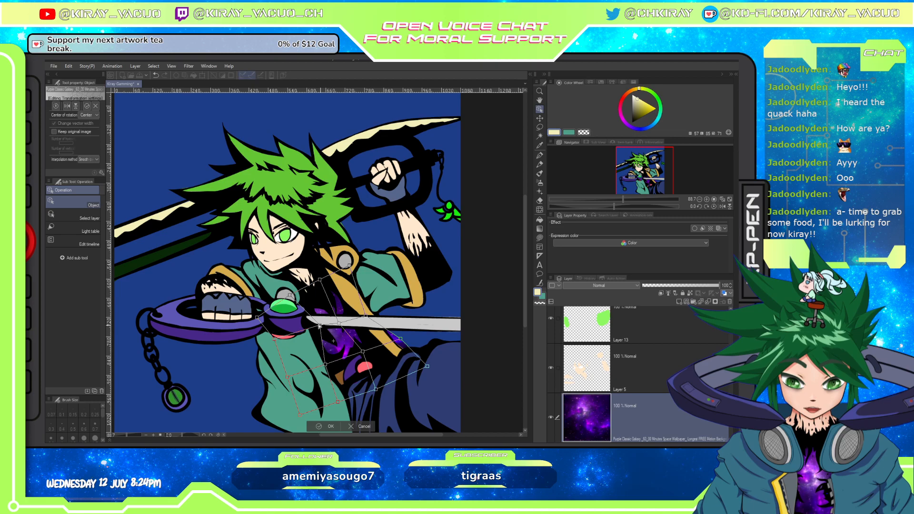
Warp the galaxy image's mesh, pulling its upper and left-hand points inward to follow the shirt opening beside the jacket.
left_click_drag(320, 280, 334, 276)
left_click_drag(339, 323, 348, 317)
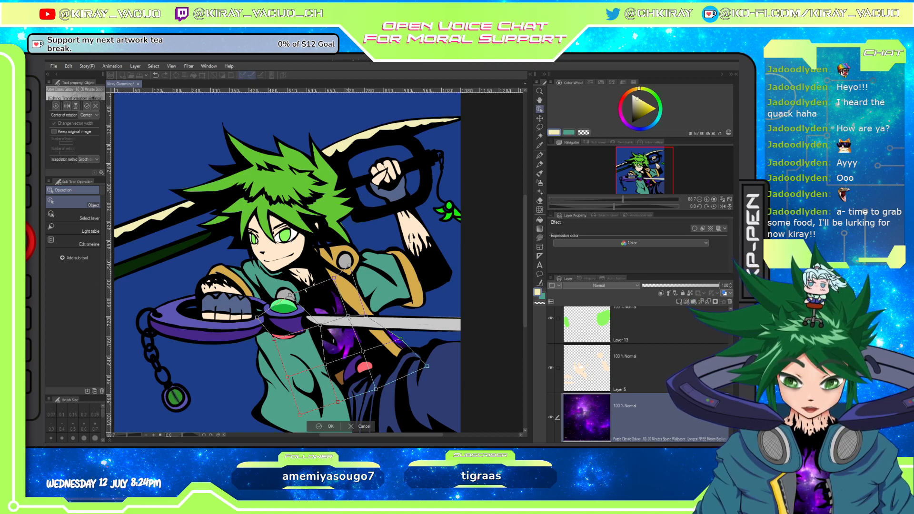
left_click_drag(290, 296, 313, 286)
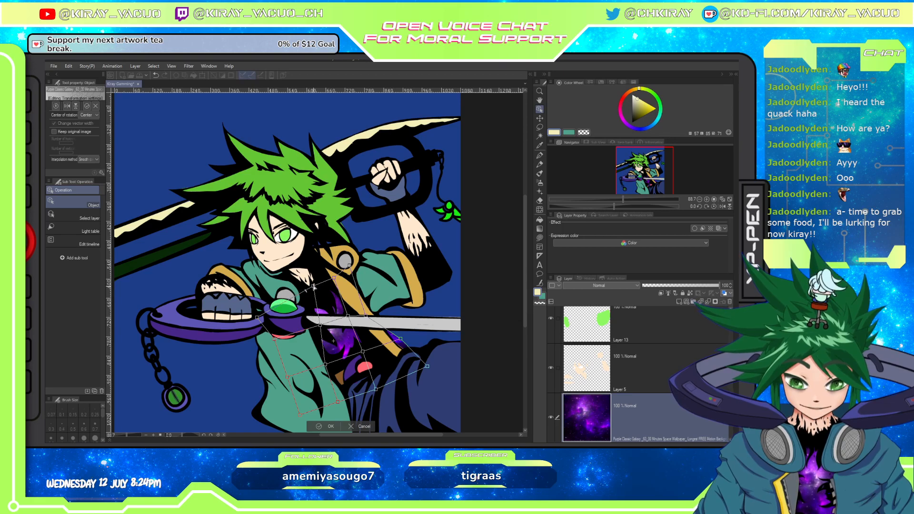
left_click_drag(258, 318, 296, 292)
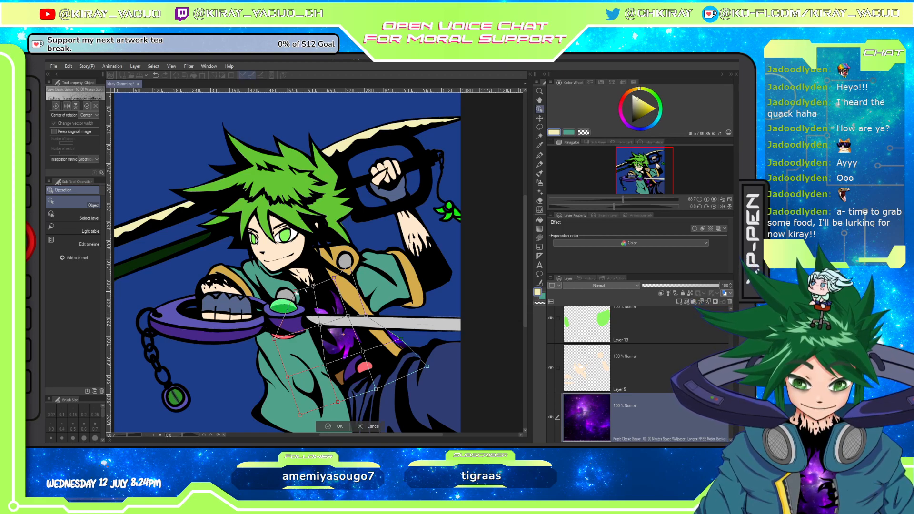
left_click_drag(276, 339, 302, 320)
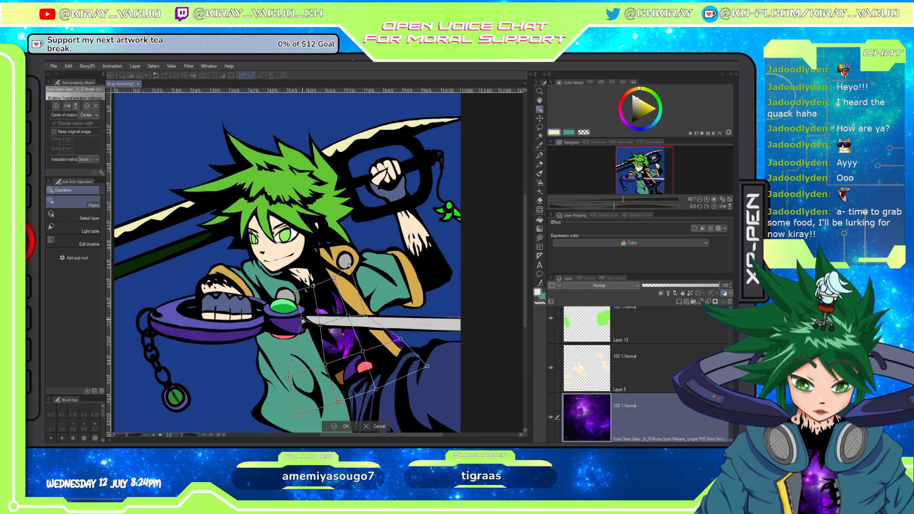
Pull the galaxy mesh's lower and right-hand points in to the waist and jacket edge, and apply the mesh transformation.
left_click_drag(288, 379, 346, 357)
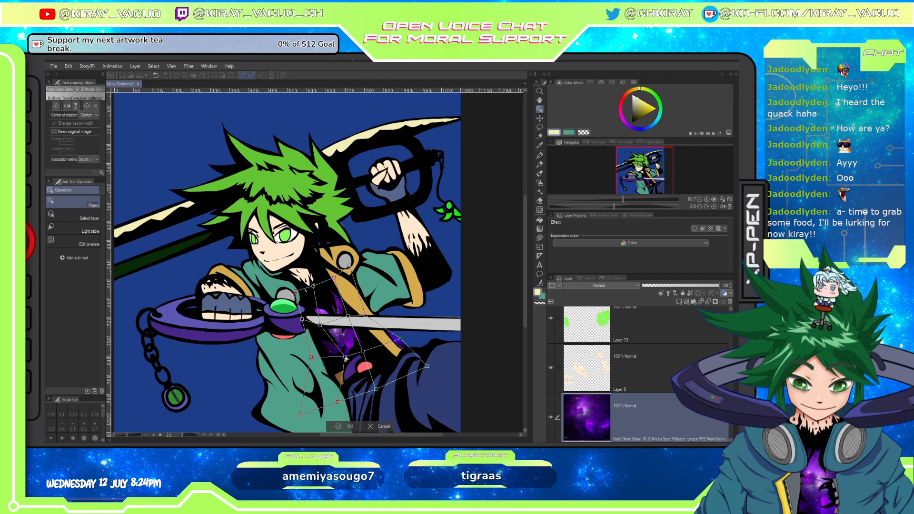
left_click_drag(339, 401, 348, 384)
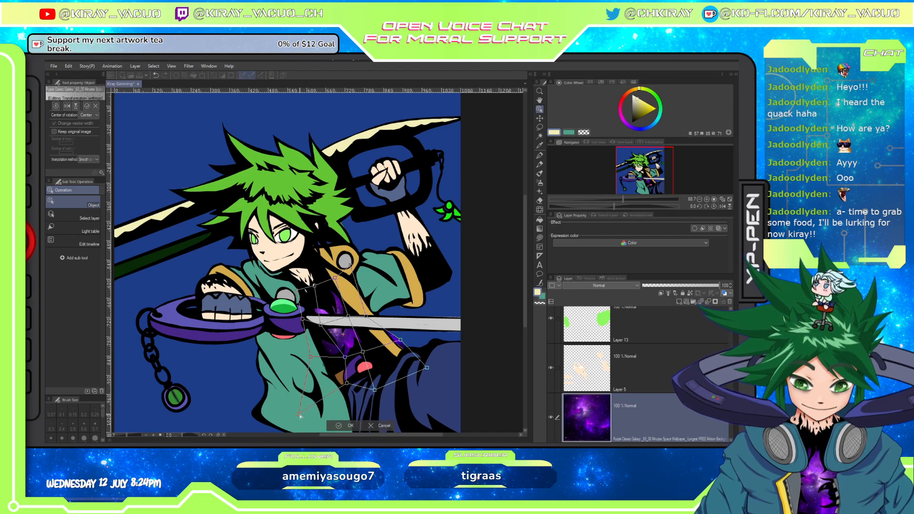
left_click_drag(301, 416, 328, 361)
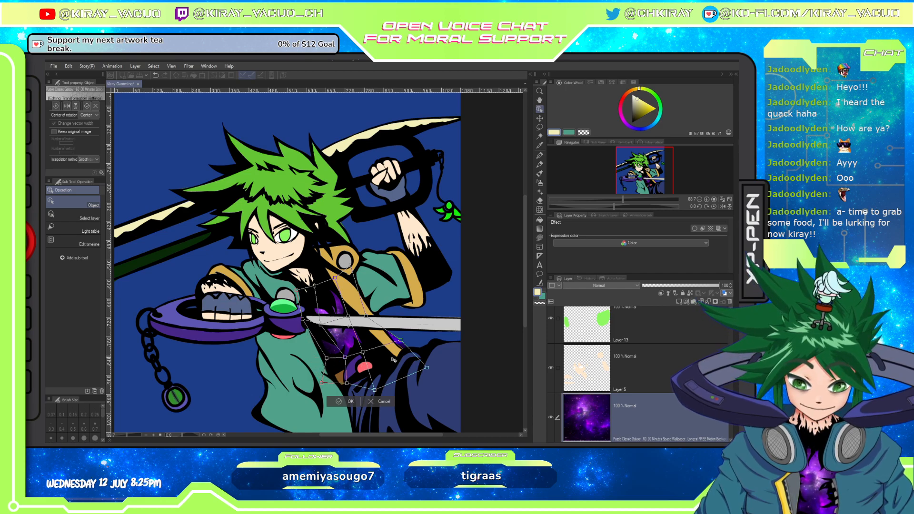
left_click_drag(401, 340, 370, 372)
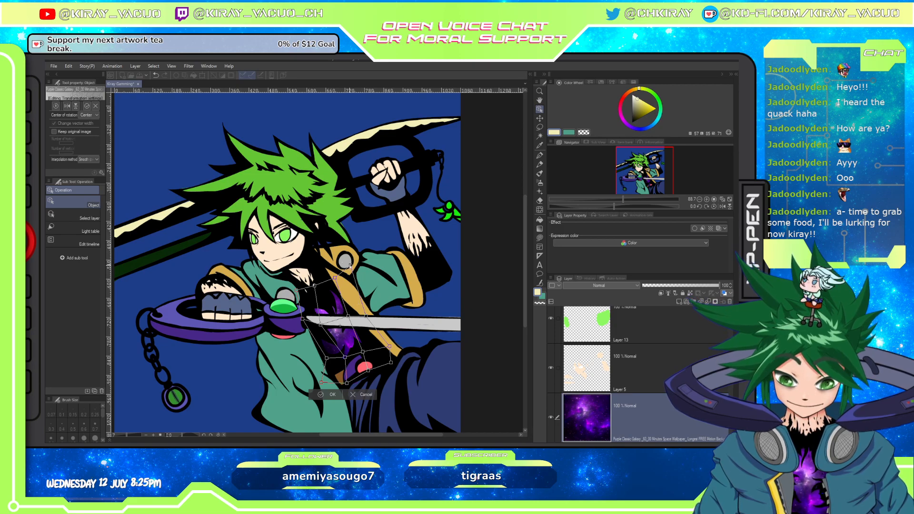
left_click_drag(351, 266, 337, 288)
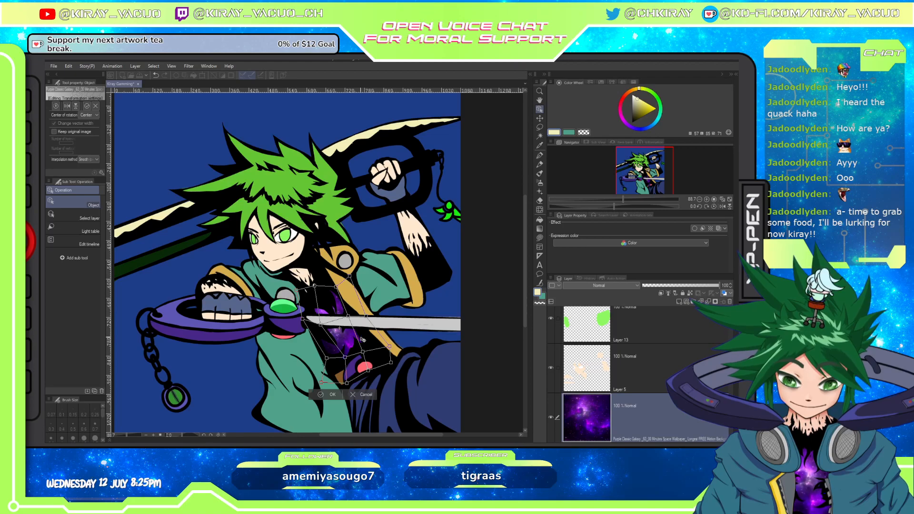
left_click(333, 395)
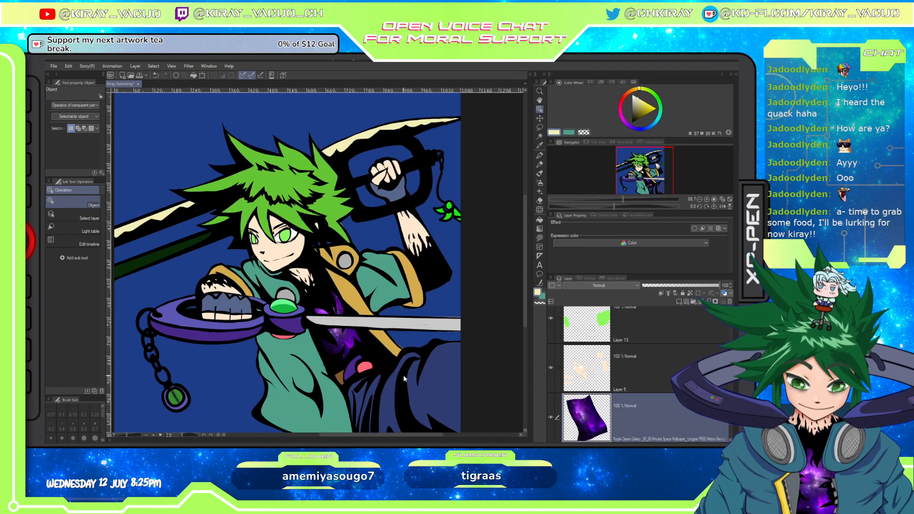
Make the line art layer directly below Layer 1 active and save the illustration.
scroll(404, 375, "down", 2)
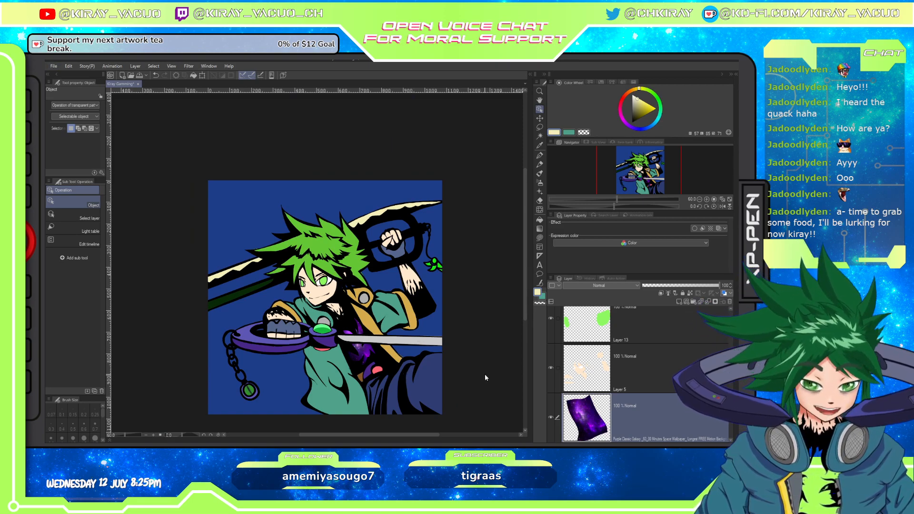
scroll(652, 381, "down", 3)
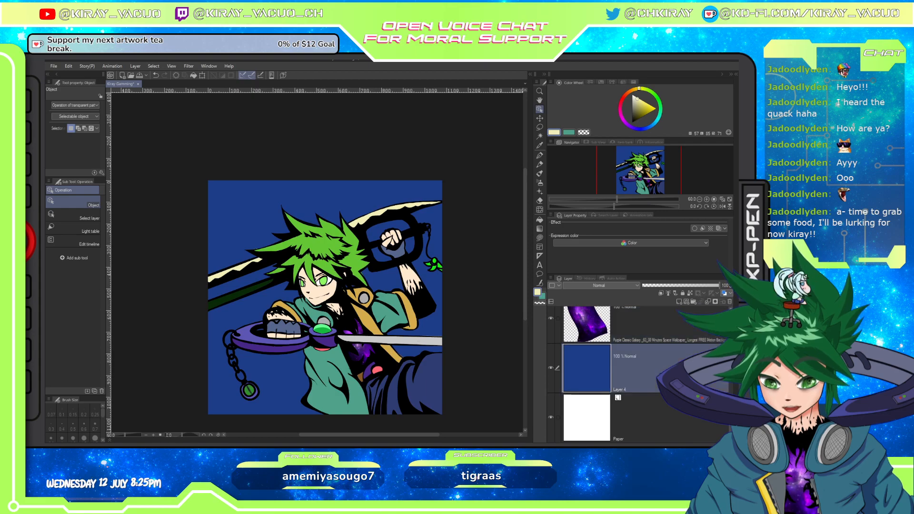
left_click(655, 421)
left_click(653, 376)
scroll(653, 375, "up", 5)
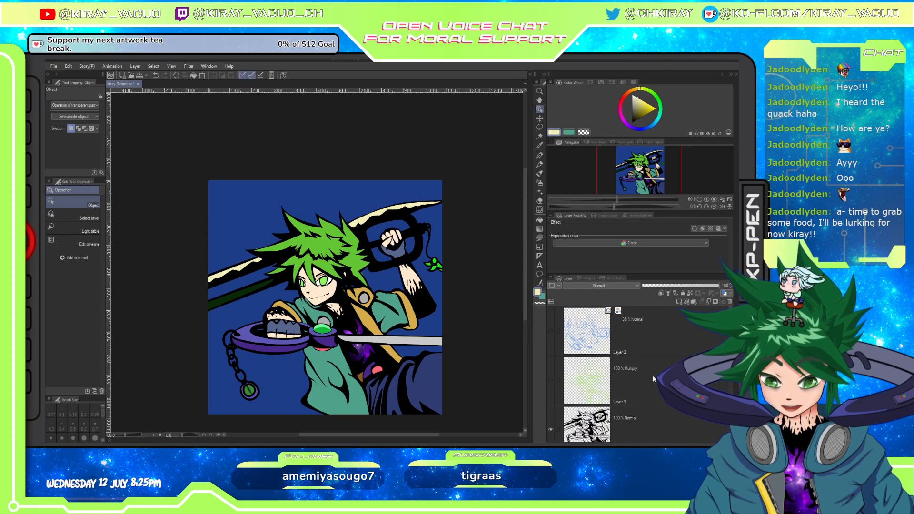
left_click(651, 425)
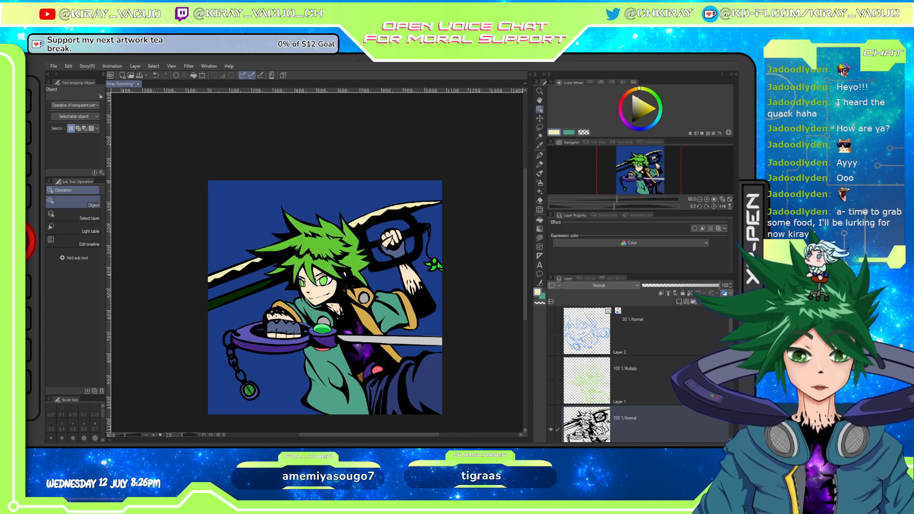
left_click(140, 76)
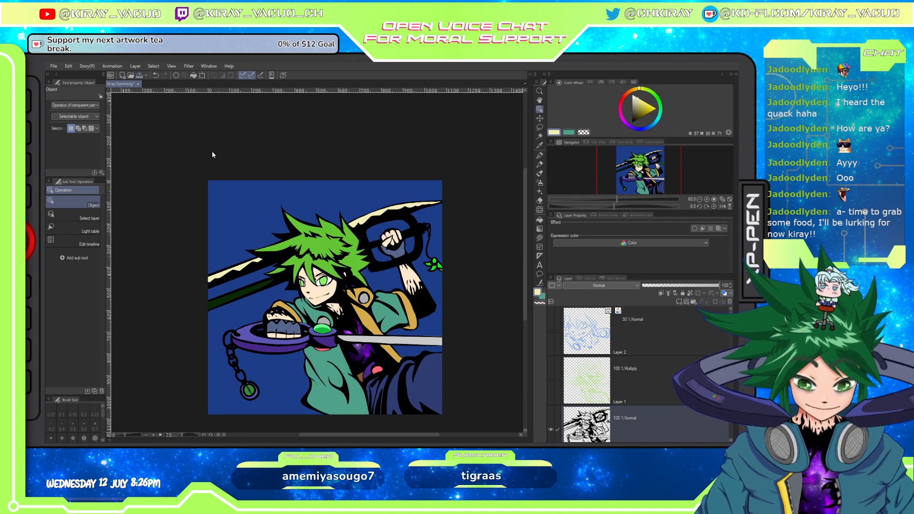
key("ctrl+s")
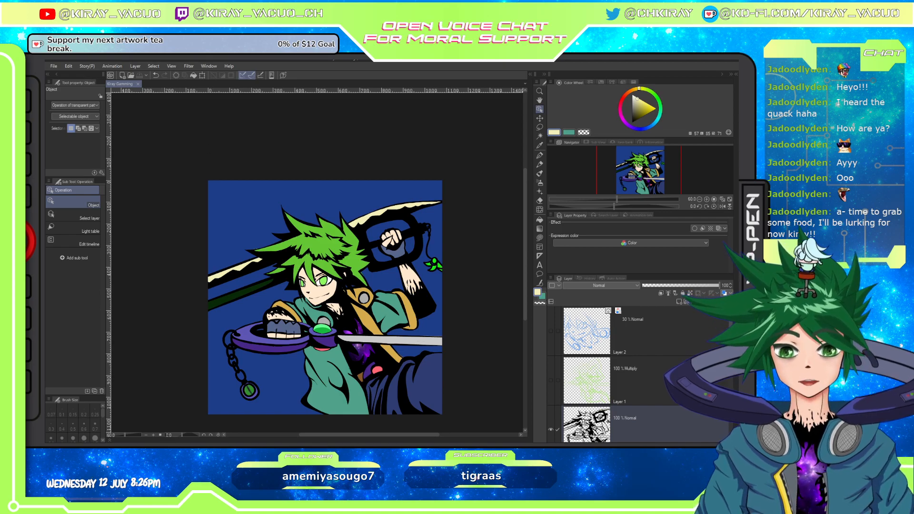
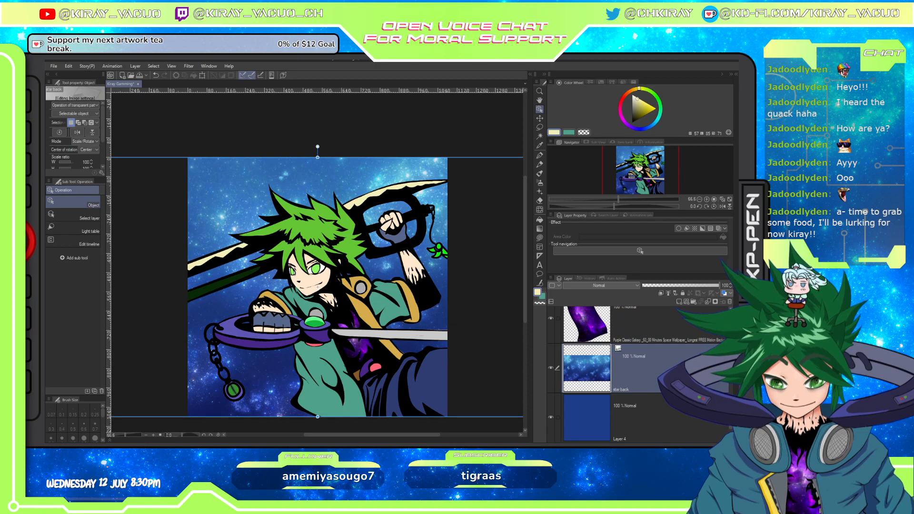
key("ctrl+minus")
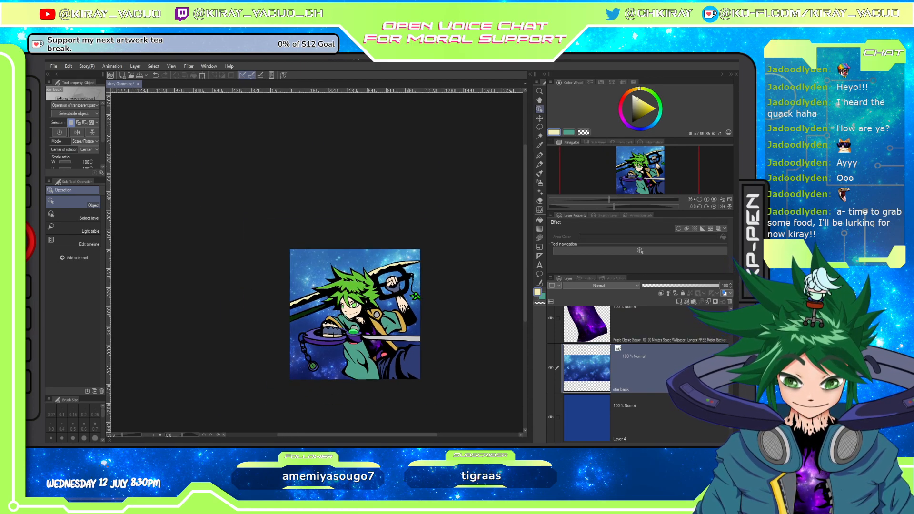
key("ctrl+plus")
key("ctrl+plus")
left_click(401, 309)
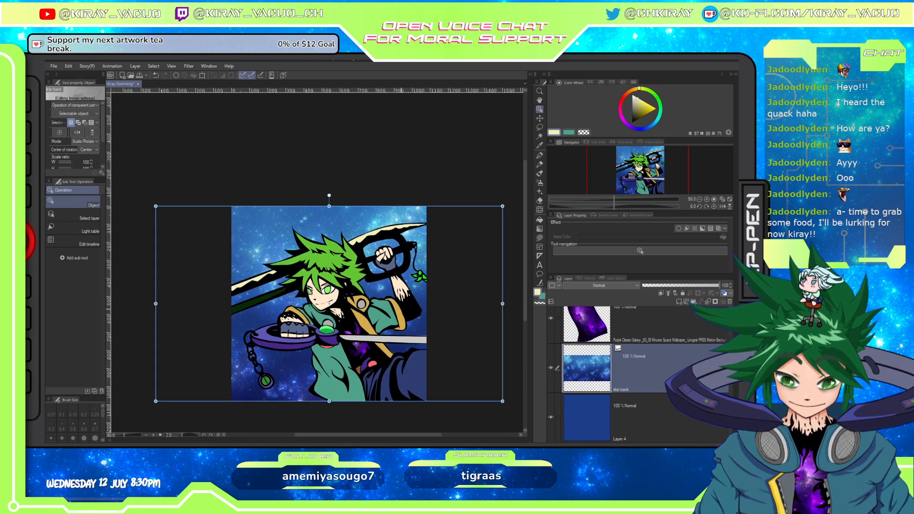
left_click(430, 229)
left_click(430, 229)
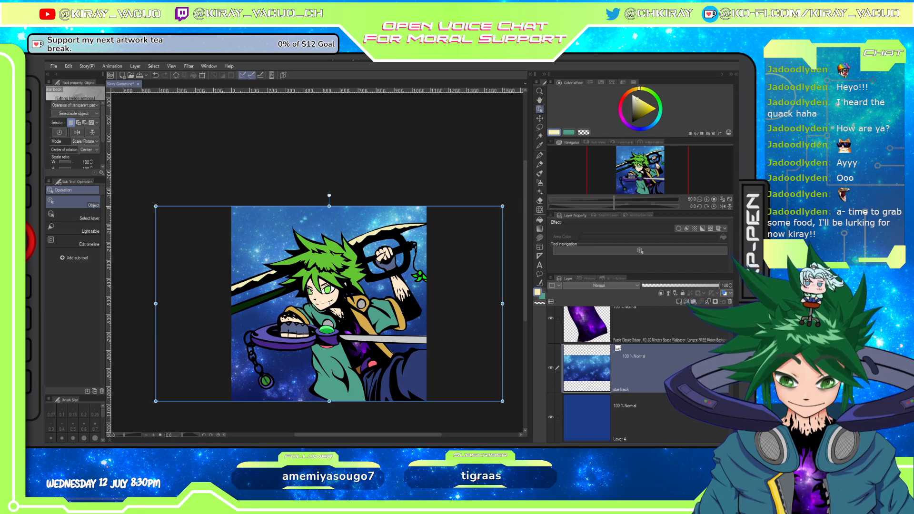
mouse_move(502, 206)
left_mouse_down()
mouse_move(481, 217)
mouse_move(501, 205)
left_mouse_up()
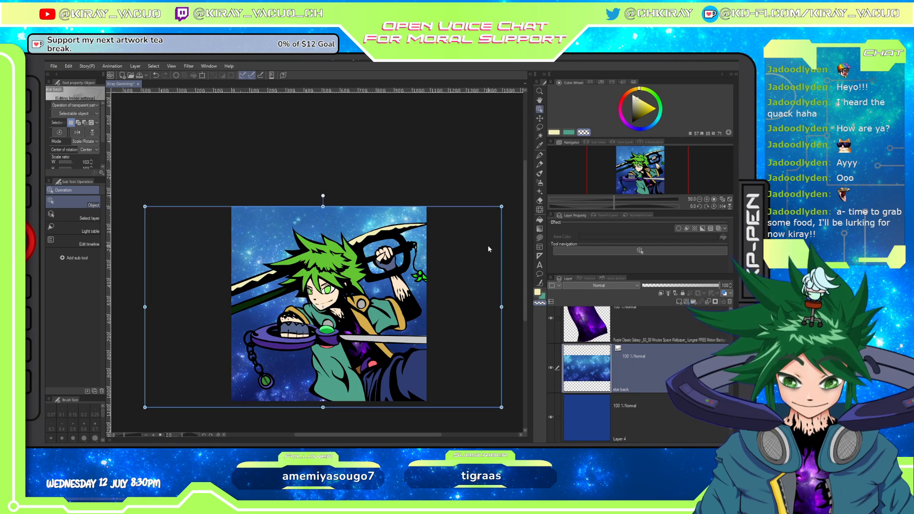
key("ctrl+z")
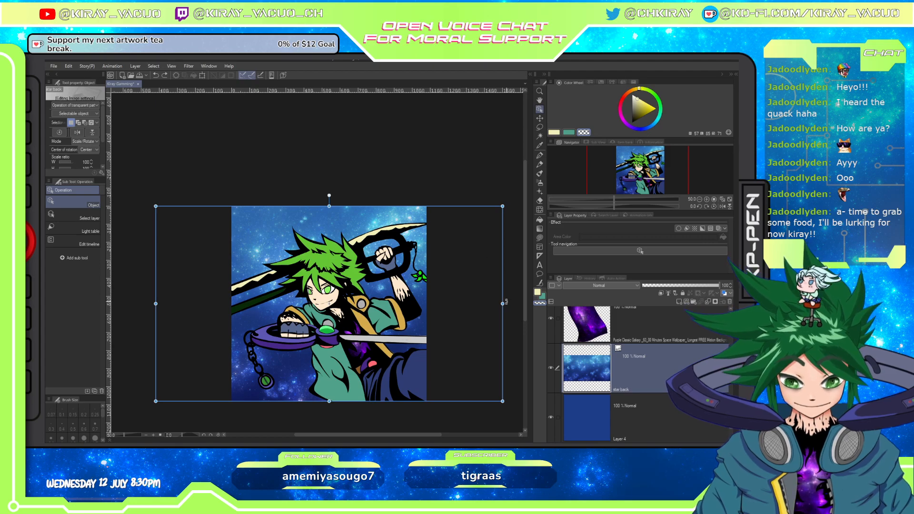
left_click_drag(503, 304, 479, 305)
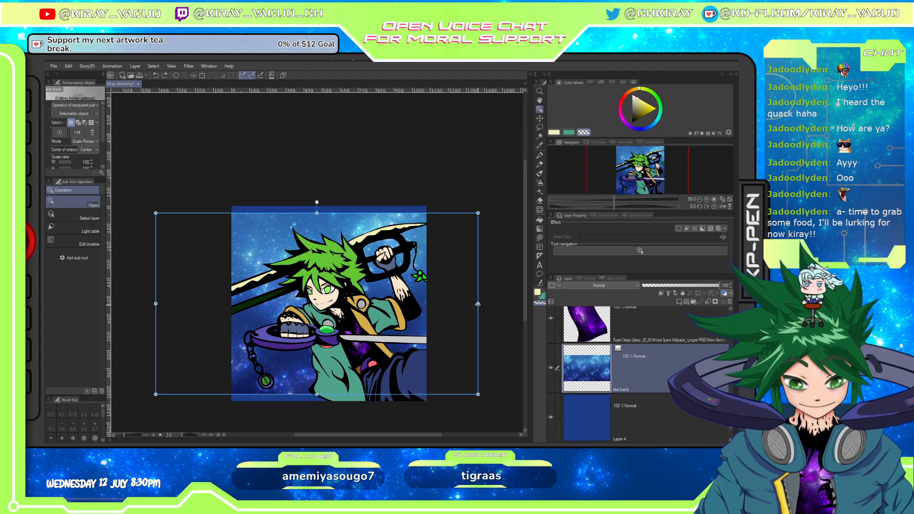
key("ctrl+z")
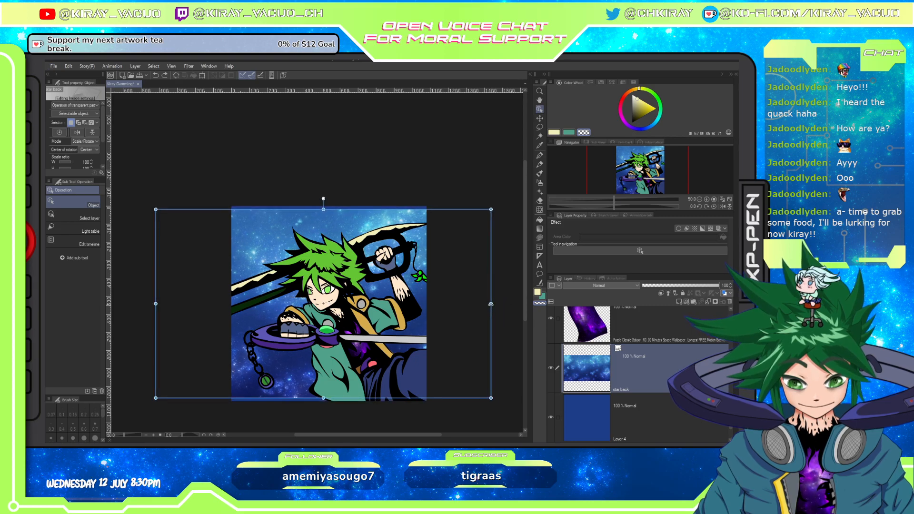
left_click_drag(503, 303, 476, 304)
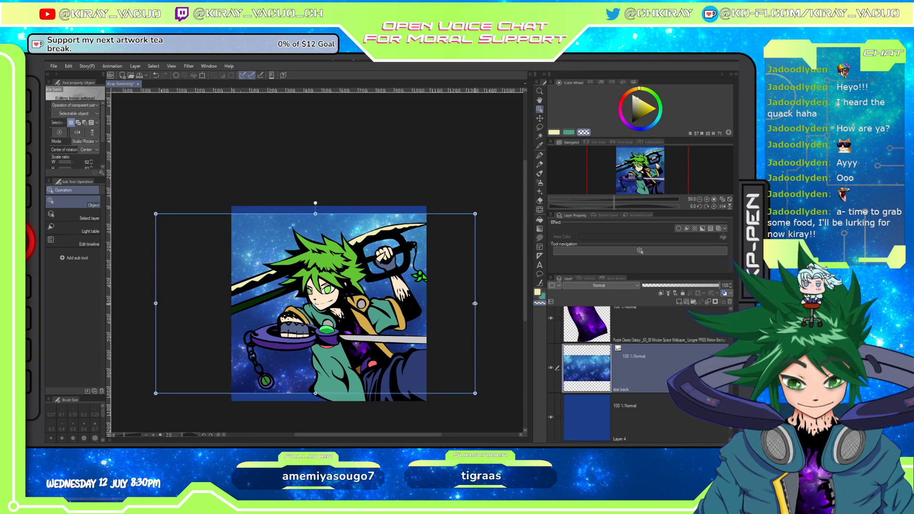
key("ctrl+z")
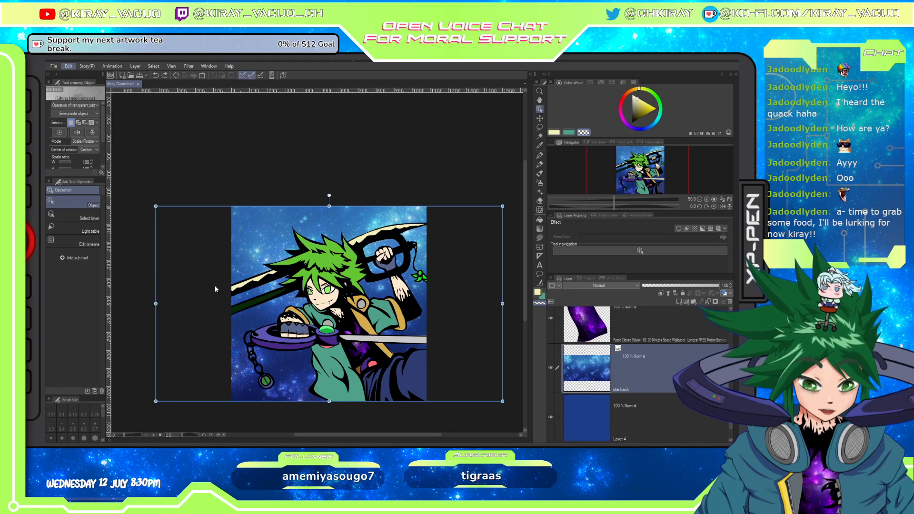
Free-transform the star back image to 91% width and 100% height, aligning its left edge with the canvas edge.
key("ctrl+shift+t")
left_click_drag(156, 303, 230, 304)
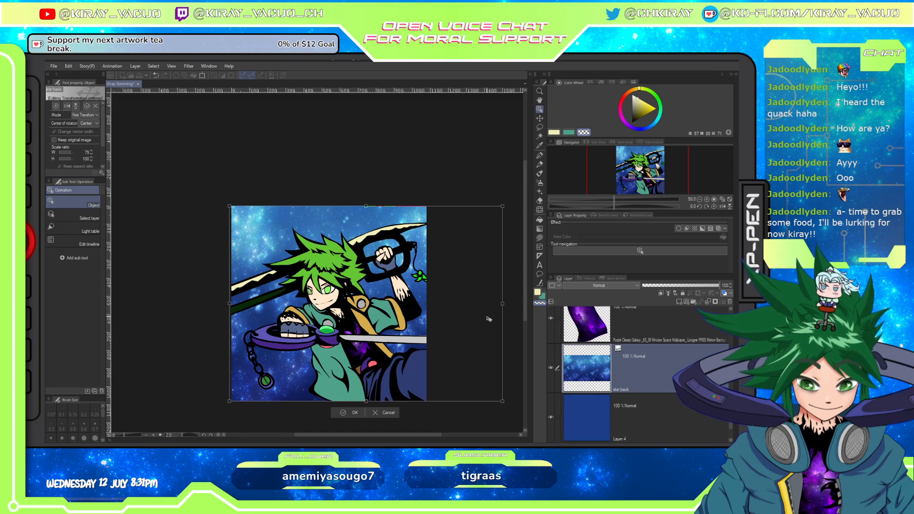
left_click_drag(503, 305, 544, 303)
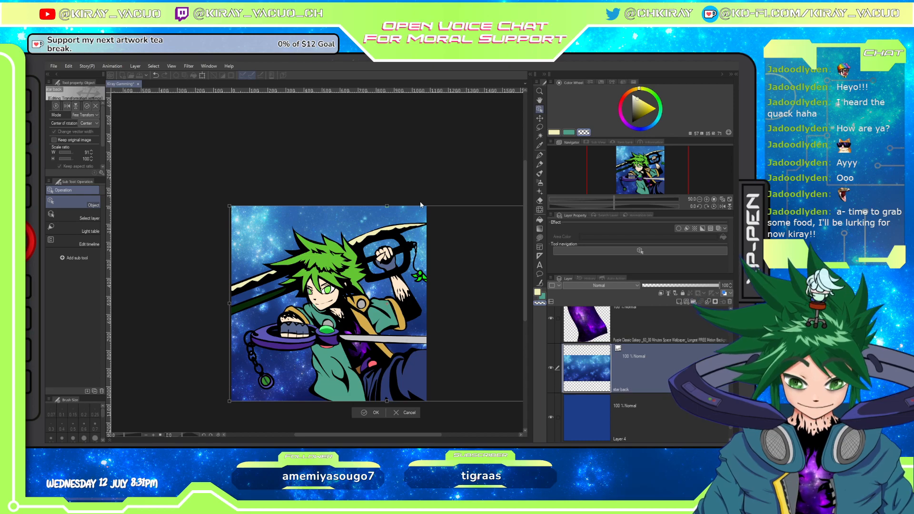
scroll(421, 337, "down", 1)
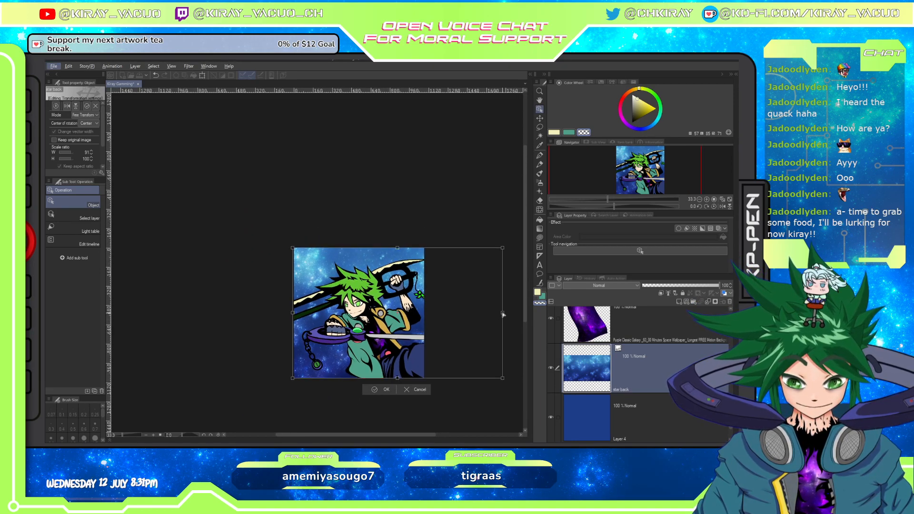
scroll(391, 298, "up", 1)
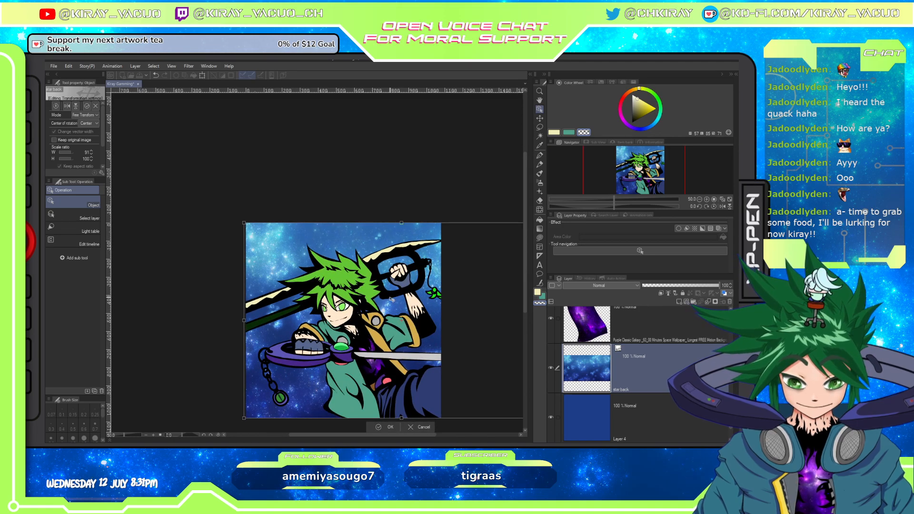
key("Return")
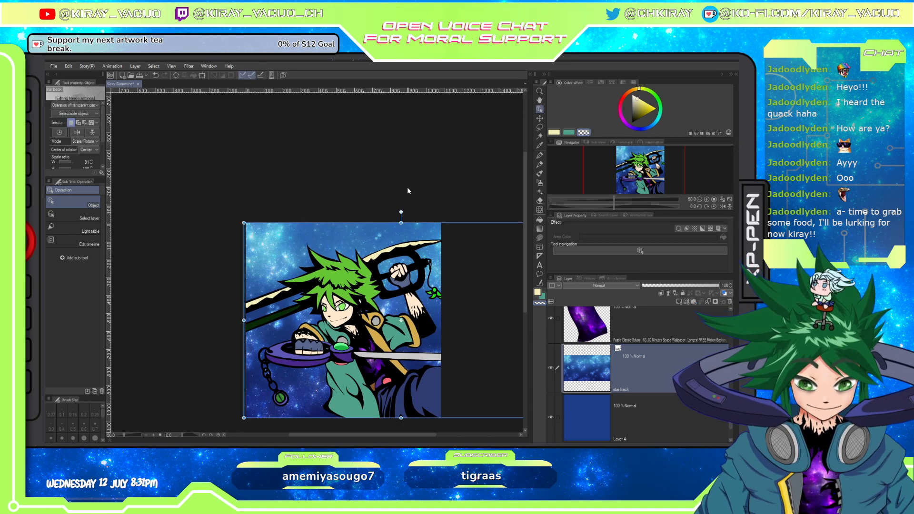
Enlarge the star back image slightly to about 93% width so it extends past the canvas's upper-left corner.
left_click_drag(243, 221, 235, 217)
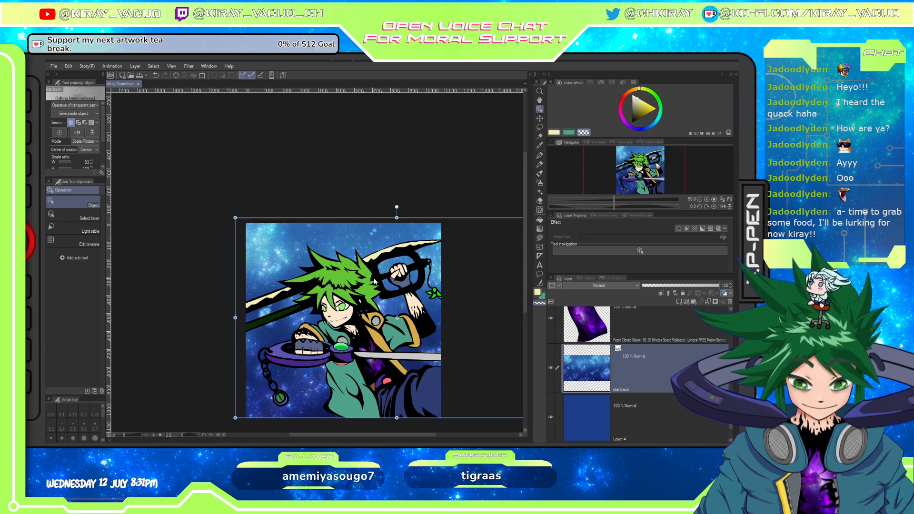
scroll(375, 291, "down", 1)
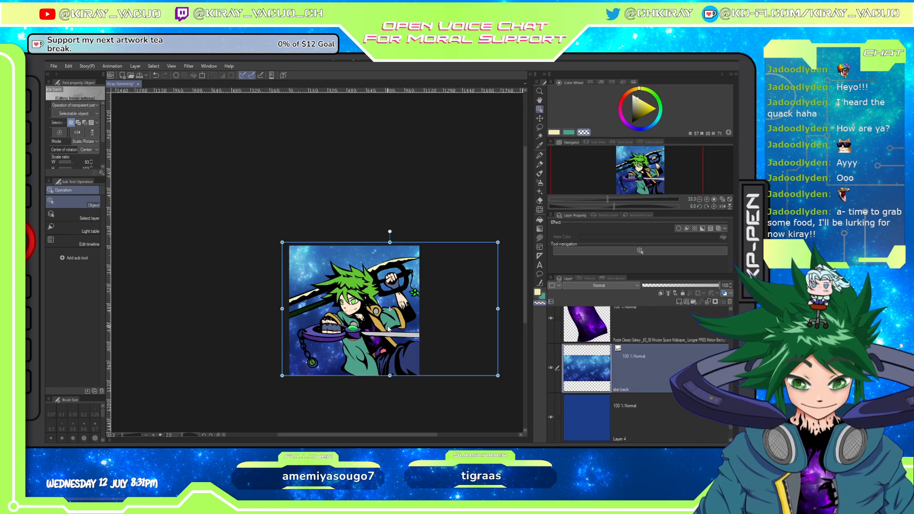
scroll(390, 329, "up", 2)
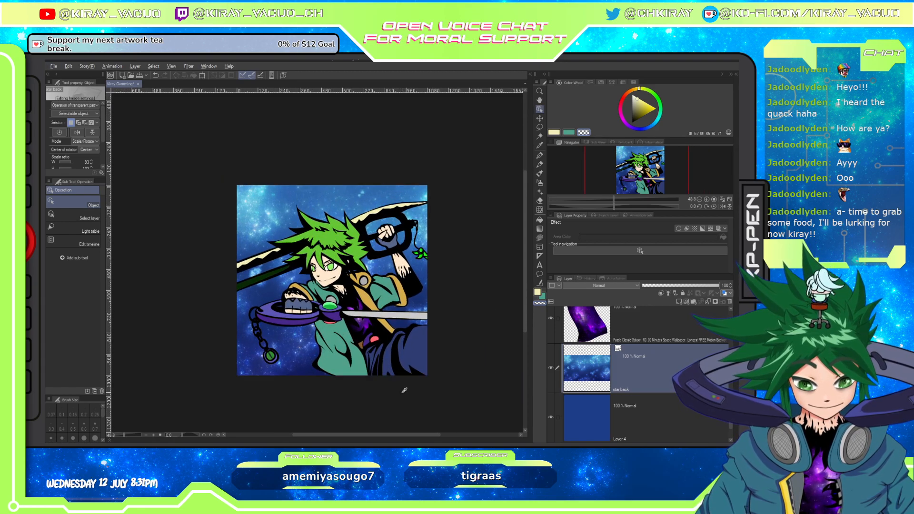
scroll(404, 390, "up", 1)
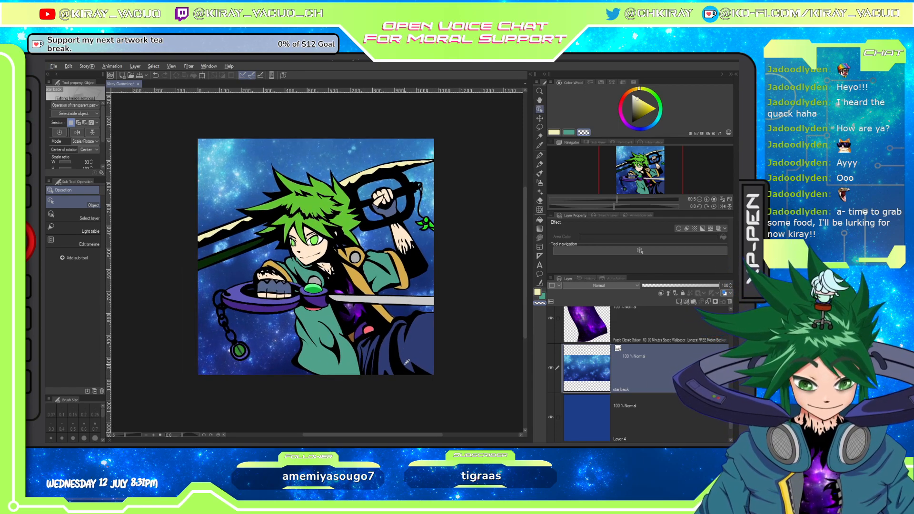
left_click(406, 366)
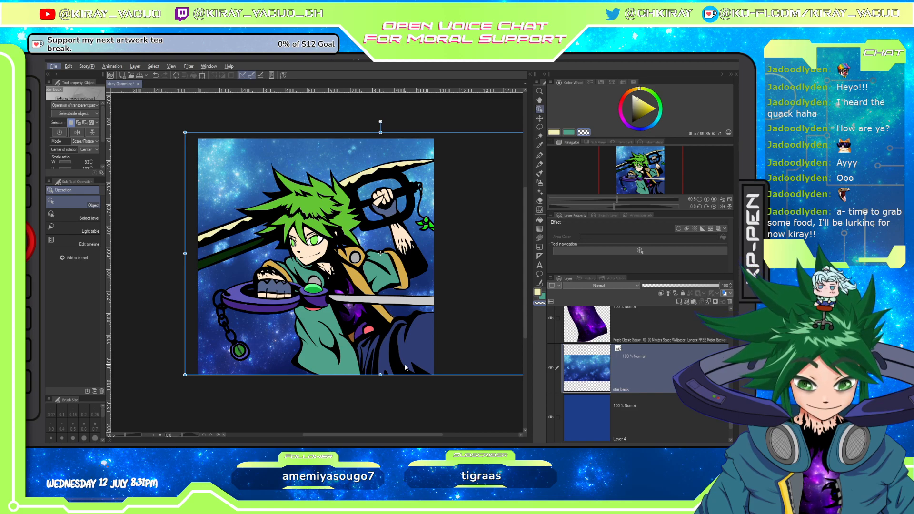
key("Escape")
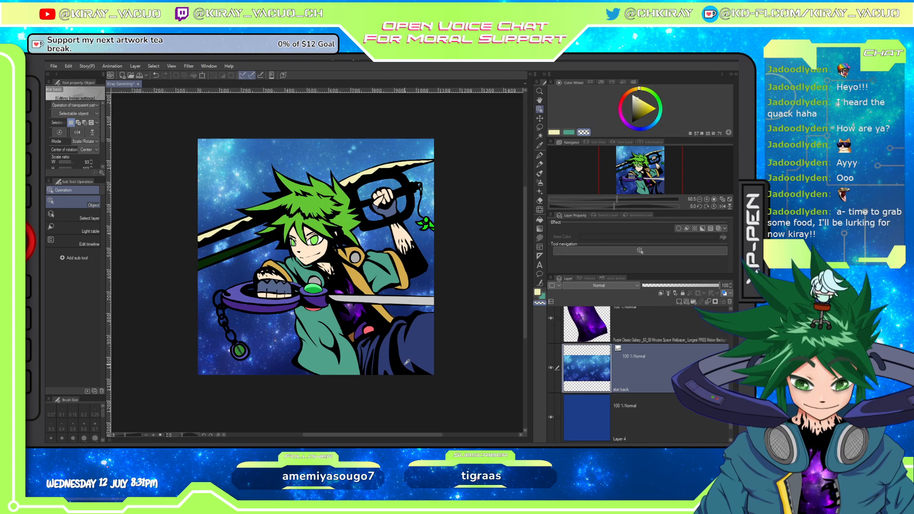
scroll(406, 366, "down", 2)
left_click(407, 362)
scroll(633, 394, "up", 3)
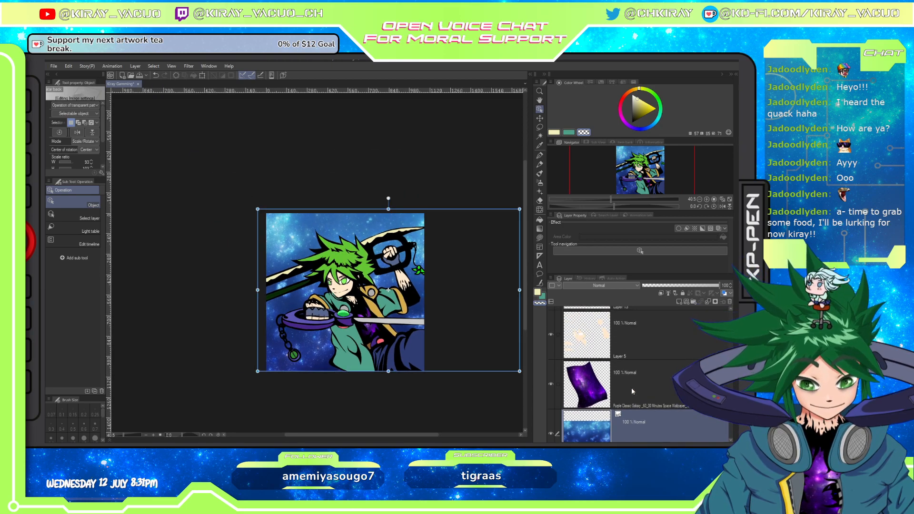
Add a new empty layer directly above the green hair colour layer (Layer 11) and clip it to that layer.
scroll(631, 388, "up", 5)
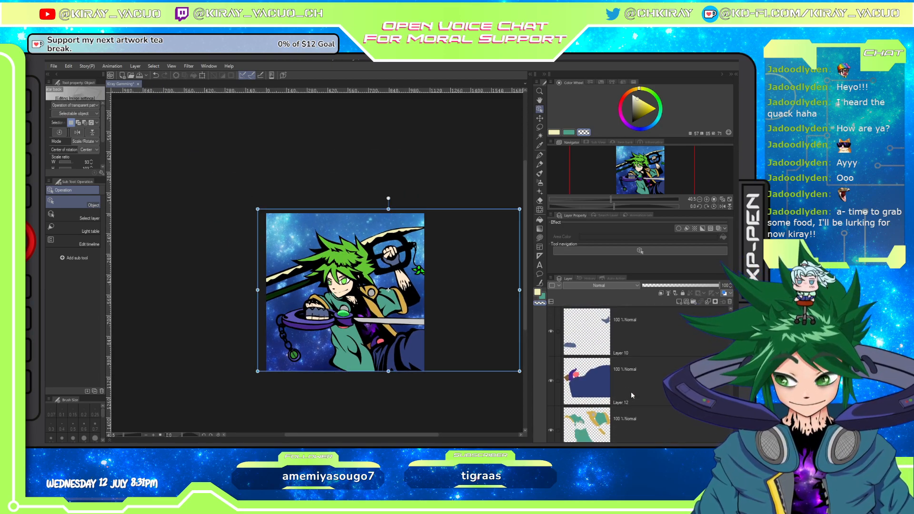
scroll(631, 395, "down", 4)
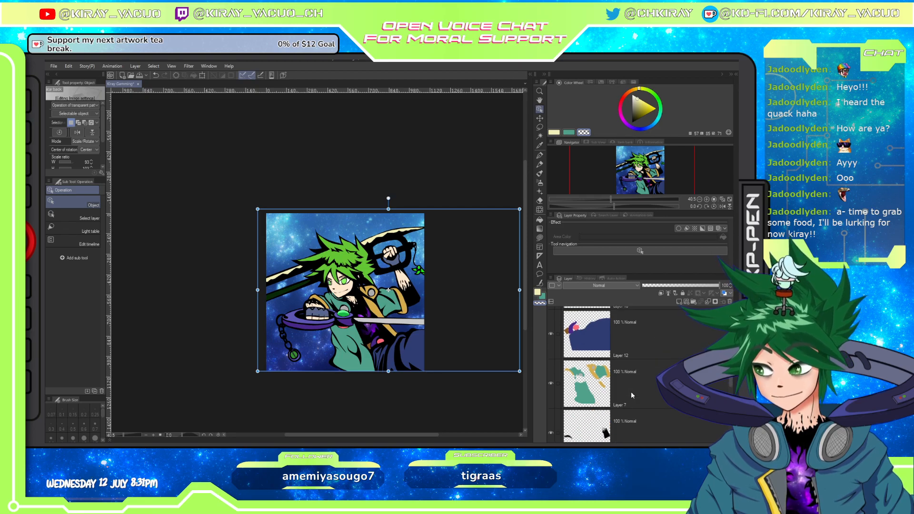
scroll(632, 395, "up", 3)
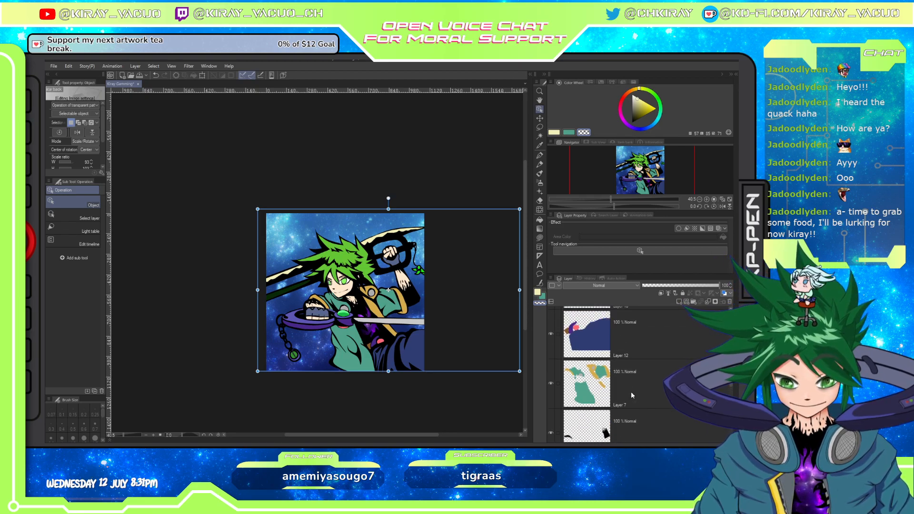
scroll(631, 391, "up", 4)
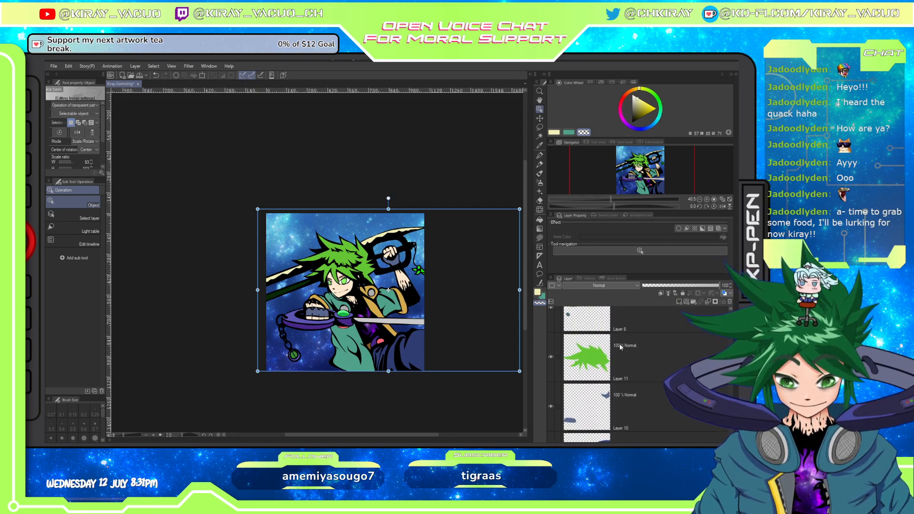
left_click(620, 344)
left_click(678, 301)
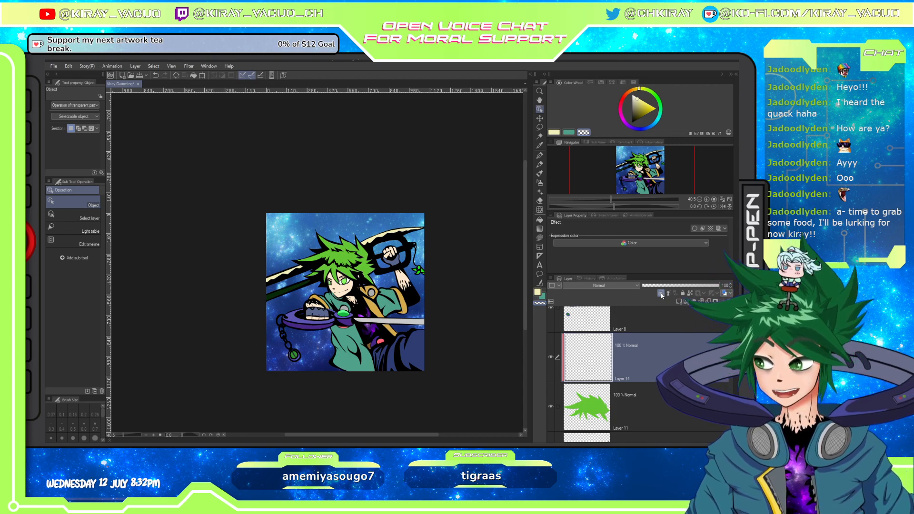
Switch to the Lasso fill tool with the empty clipped layer above the hair colour active.
scroll(342, 248, "up", 5)
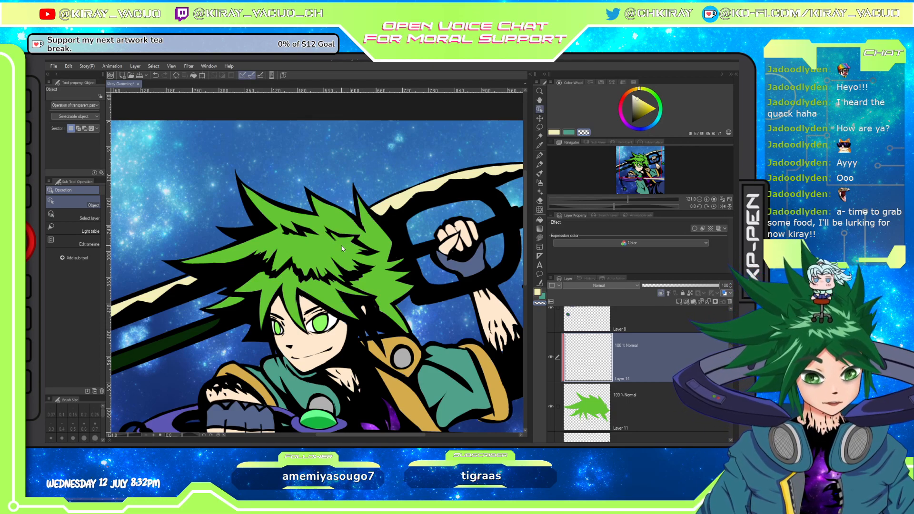
left_click(324, 255)
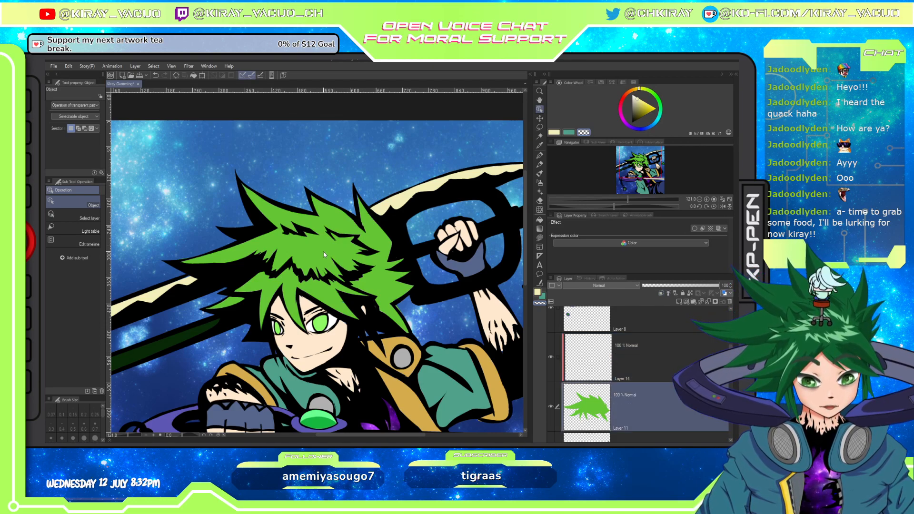
left_click(661, 371)
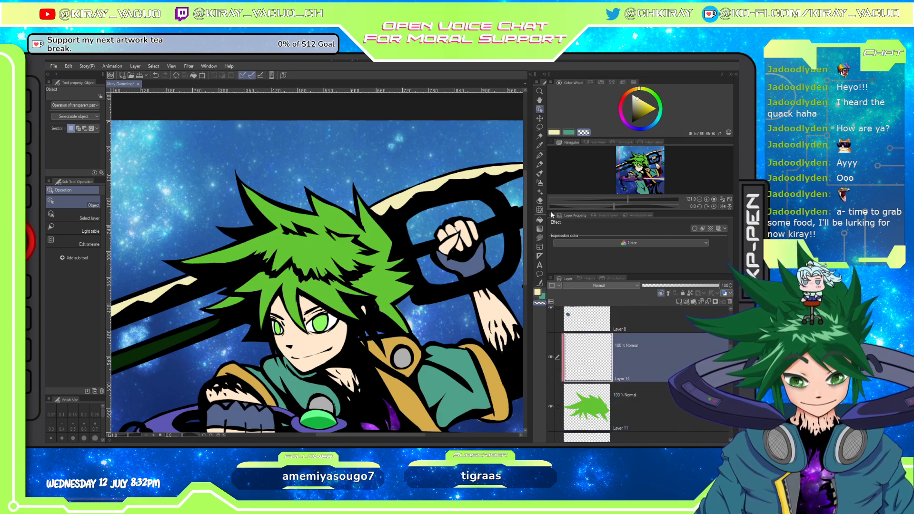
left_click(651, 388)
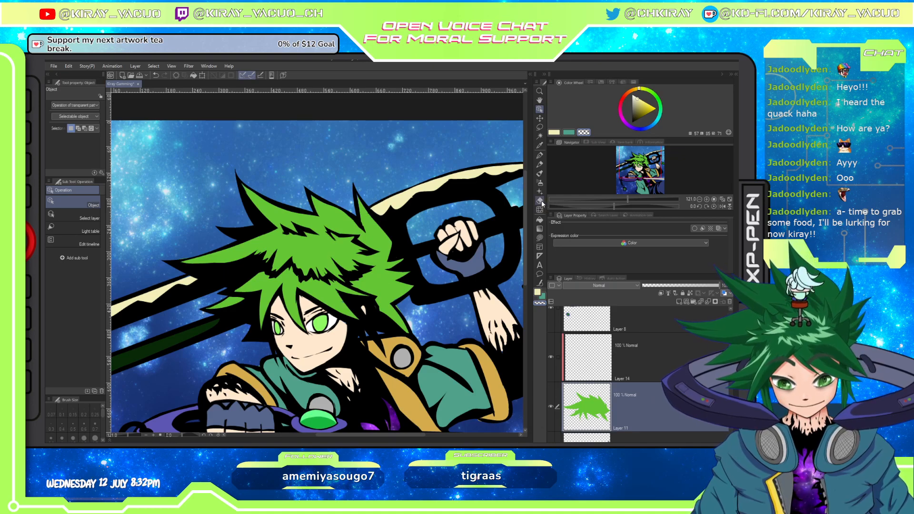
left_click(541, 237)
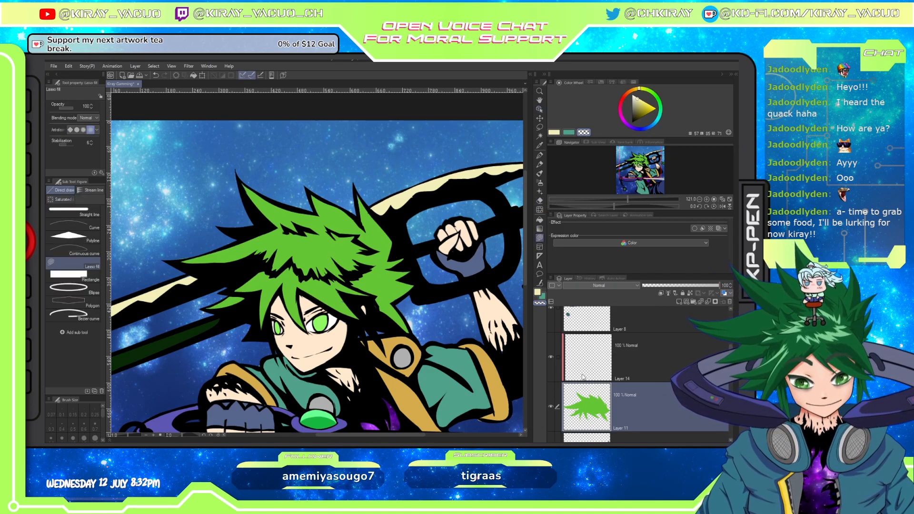
left_click(665, 359)
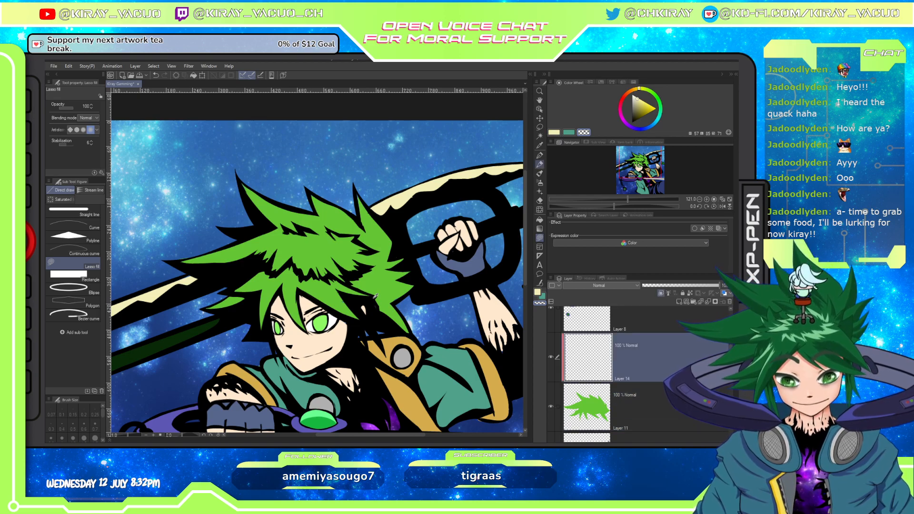
Lasso-fill jagged bright yellow highlights across the middle of the green hair on the clipped layer.
left_click(393, 285, "alt")
left_click(642, 89)
left_click(644, 102)
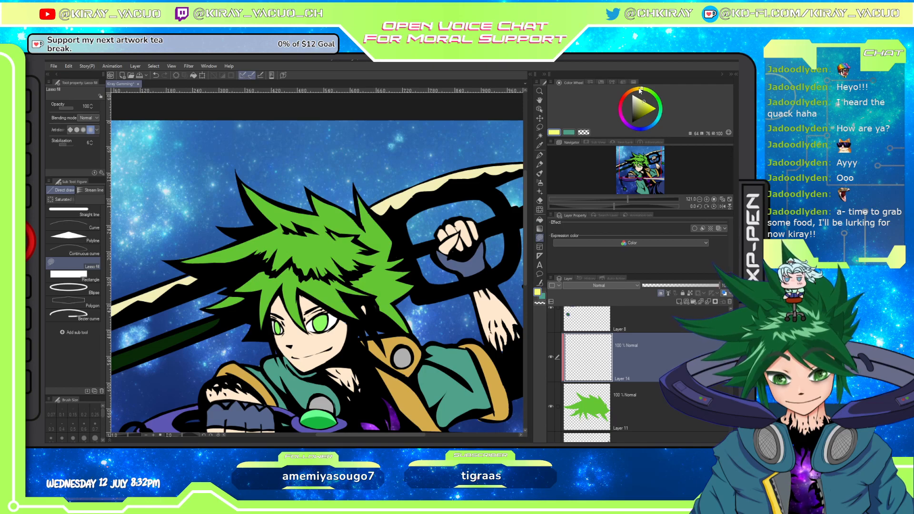
left_click(647, 101)
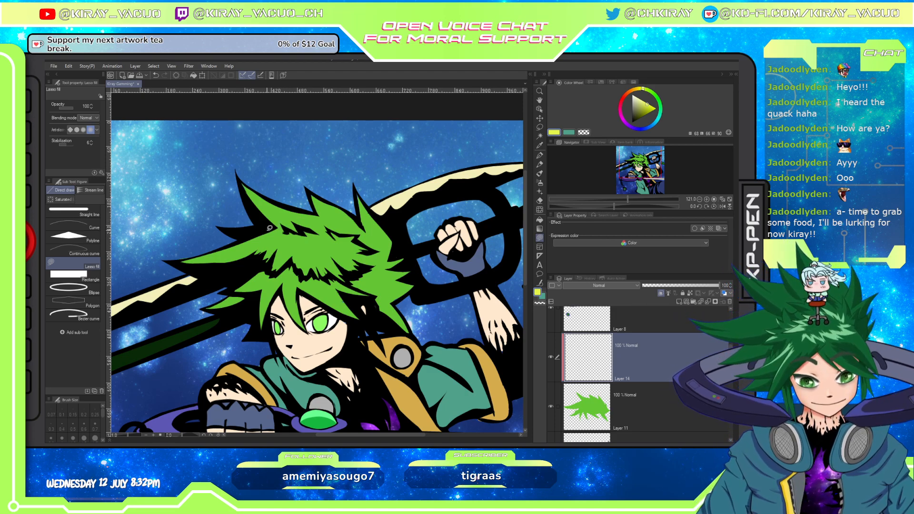
mouse_move(268, 232)
left_mouse_down()
mouse_move(237, 249)
mouse_move(277, 270)
mouse_move(298, 255)
mouse_move(258, 251)
mouse_move(269, 228)
left_mouse_up()
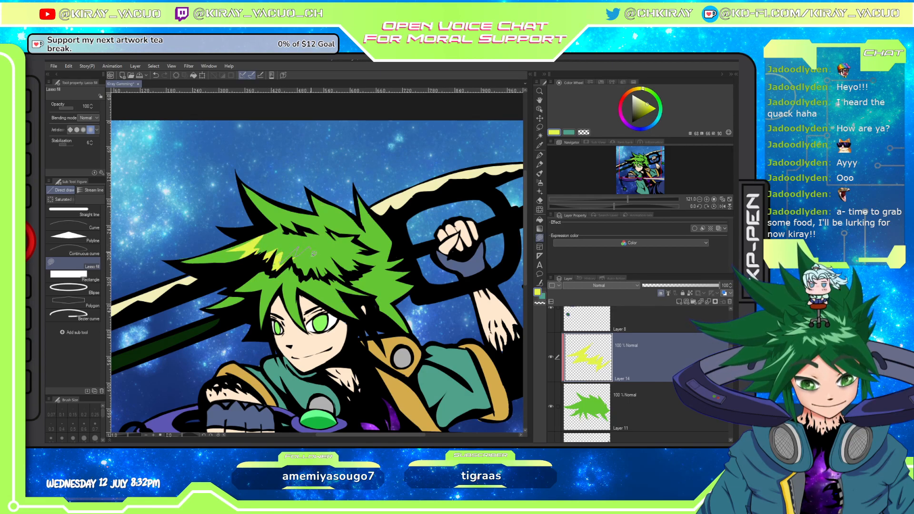
left_click_drag(281, 261, 282, 263)
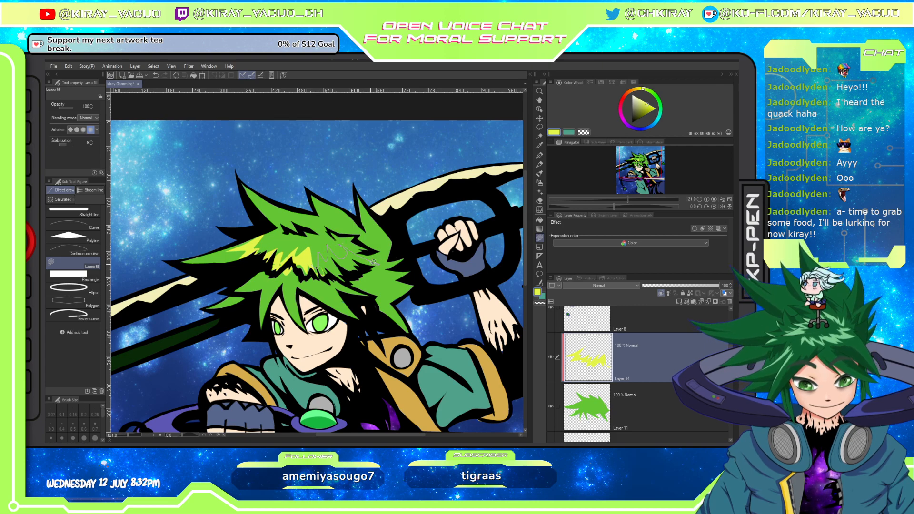
left_click_drag(333, 273, 334, 274)
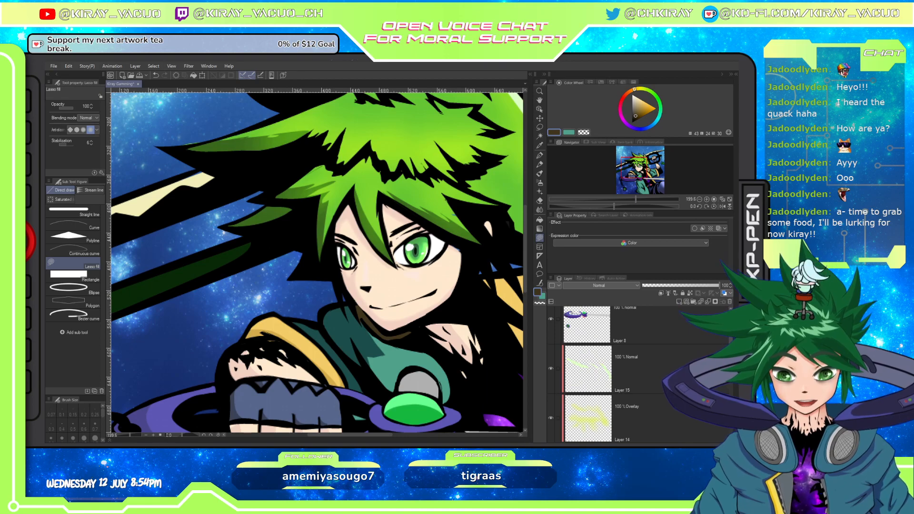
Make the skin colour layer (Layer 5) active, directly above the galaxy texture layer.
scroll(638, 374, "down", 1)
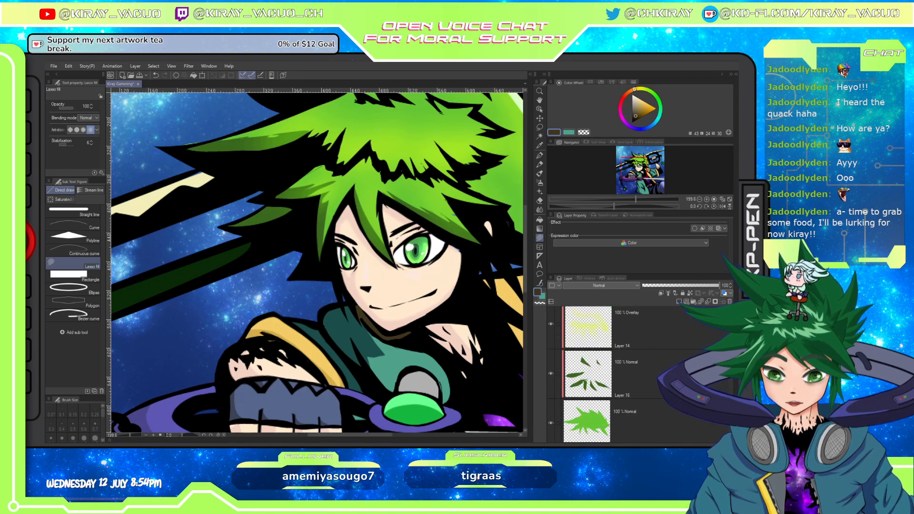
left_click(639, 374)
scroll(309, 180, "up", 1)
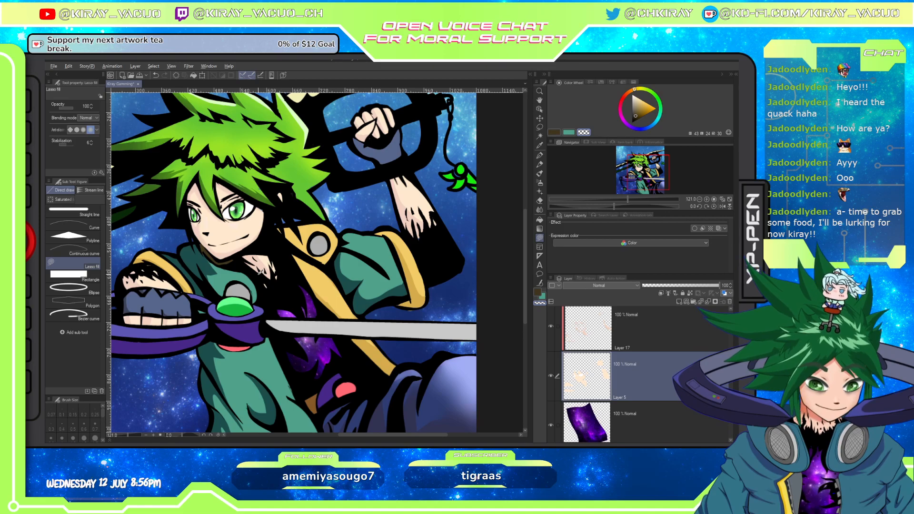
scroll(261, 270, "down", 4)
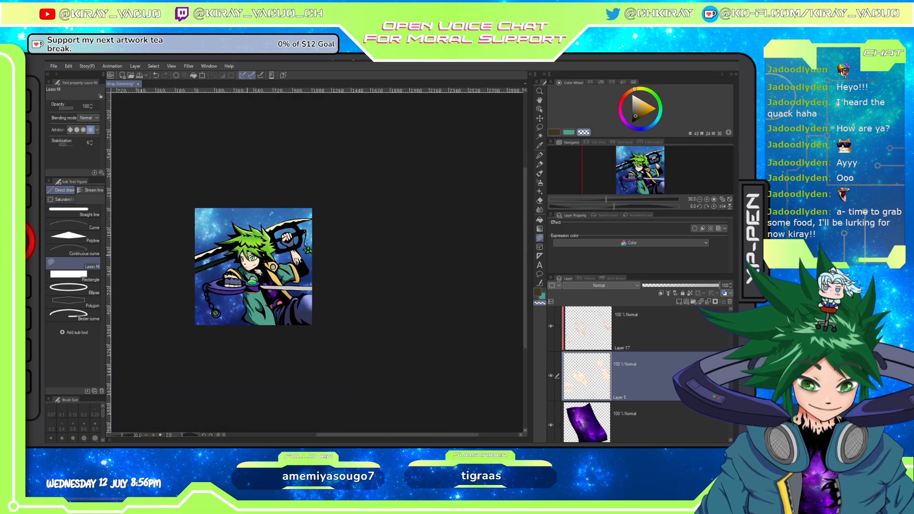
Try a dark lasso-filled shadow over the smaller eye, and undo the shadow fills on both eyes.
scroll(256, 258, "up", 8)
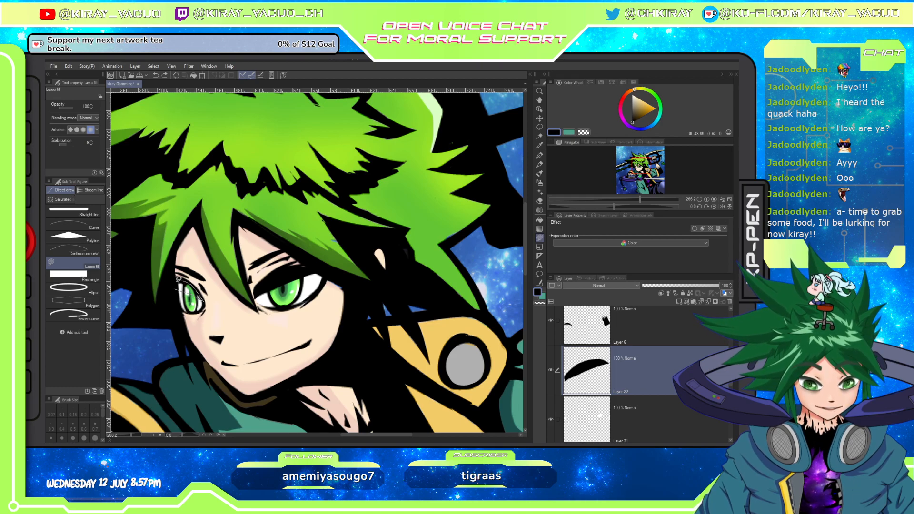
left_click_drag(179, 278, 186, 288)
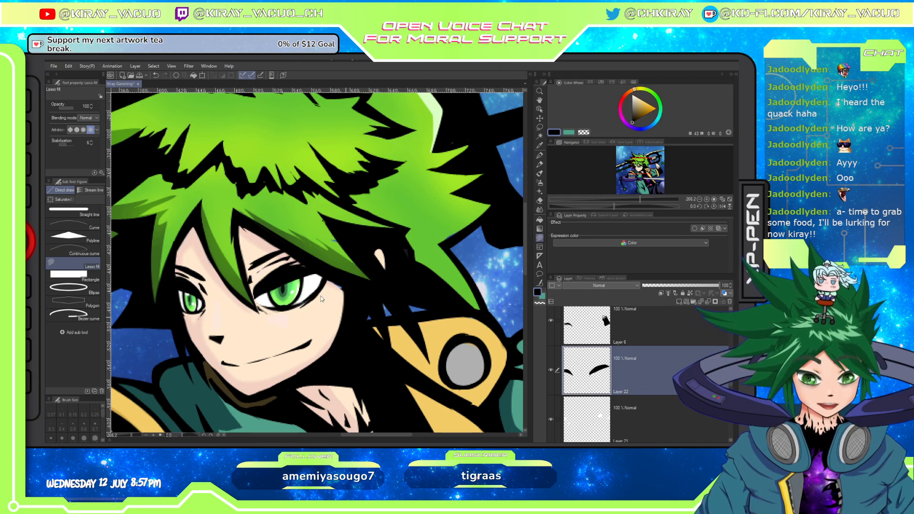
key("ctrl+z")
key("ctrl+z")
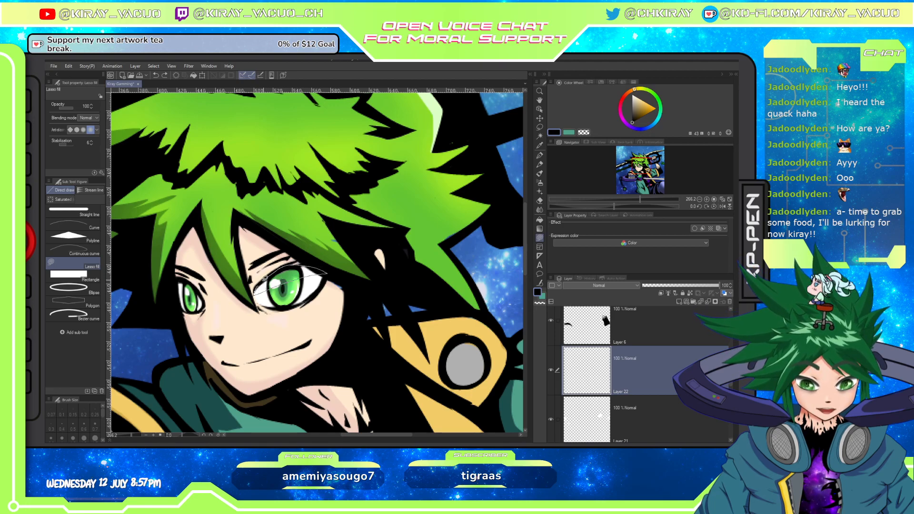
Lasso-fill dark shadows over the upper part of both eyes, with the layer set to Multiply at about 29% opacity.
left_click_drag(265, 278, 263, 268)
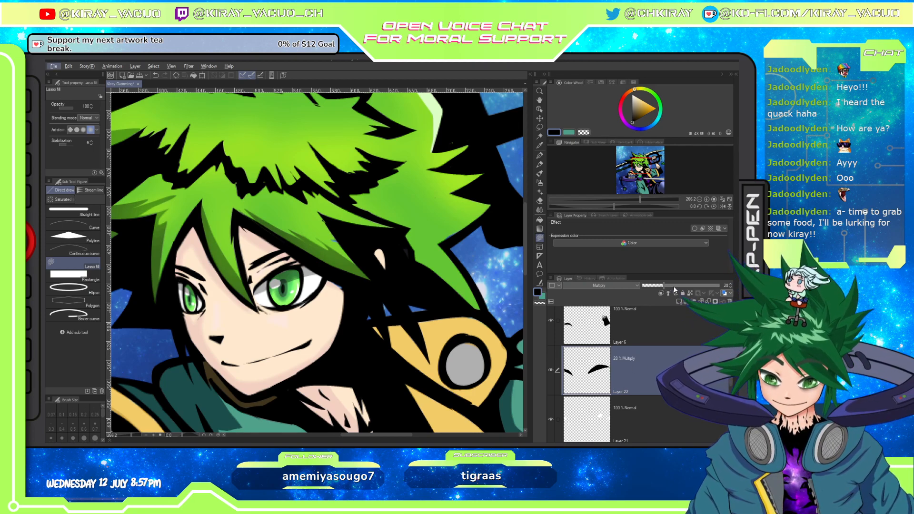
left_click(666, 289)
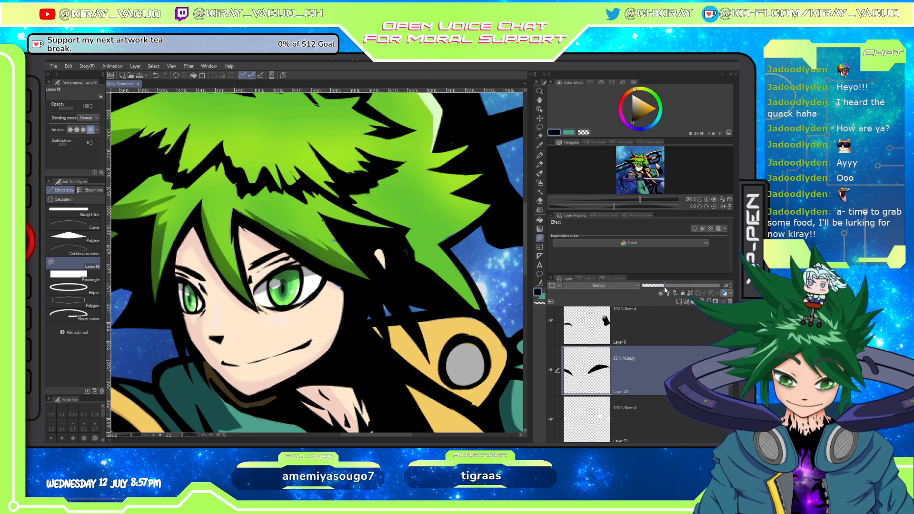
Try the Lighten and Glow dodge blending modes on the eye shadow layer at 100% opacity.
left_click(620, 286)
left_click(596, 132)
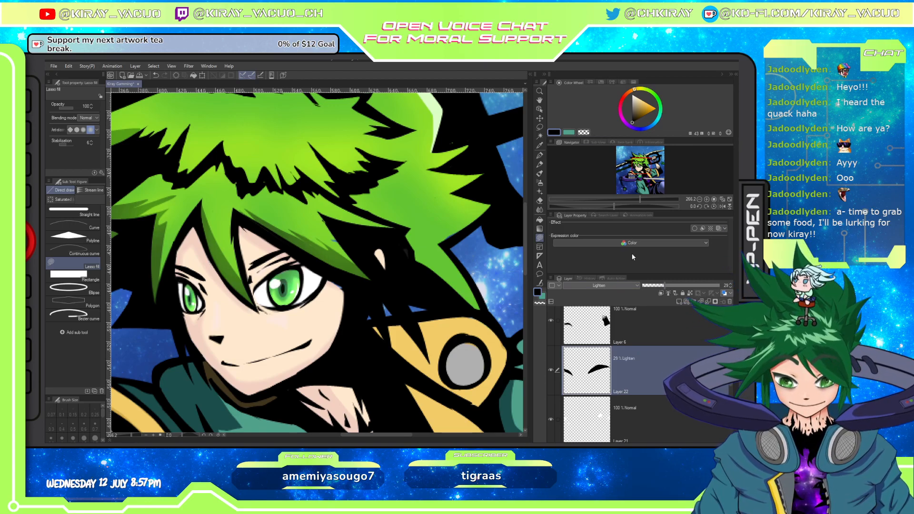
left_click_drag(679, 286, 723, 287)
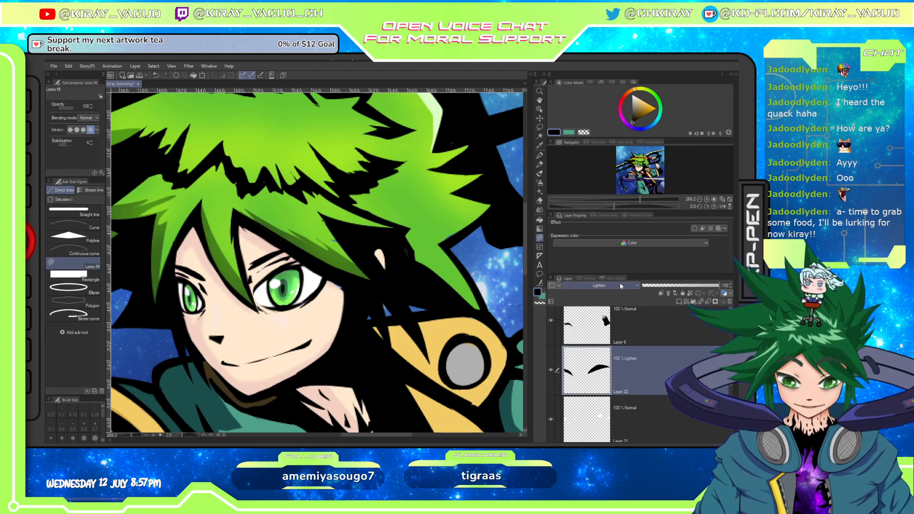
scroll(614, 284, "down", 7)
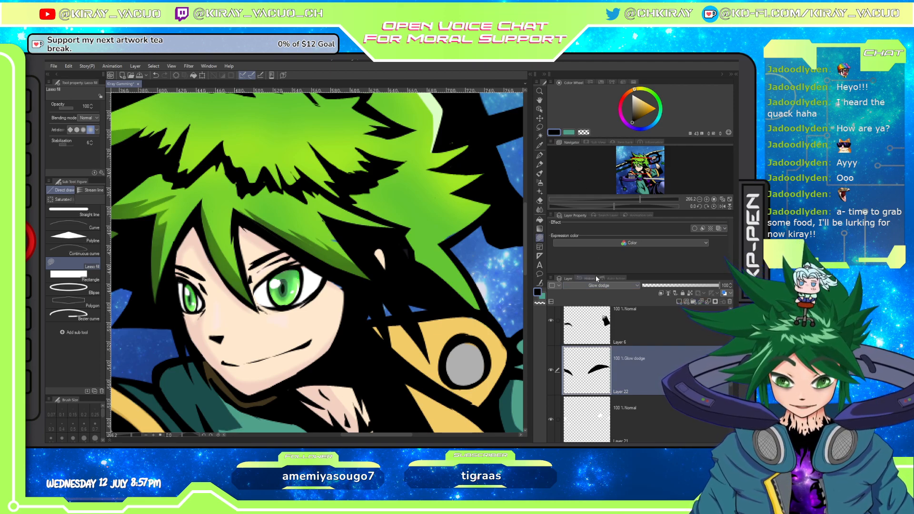
scroll(593, 284, "up", 4)
scroll(595, 285, "up", 3)
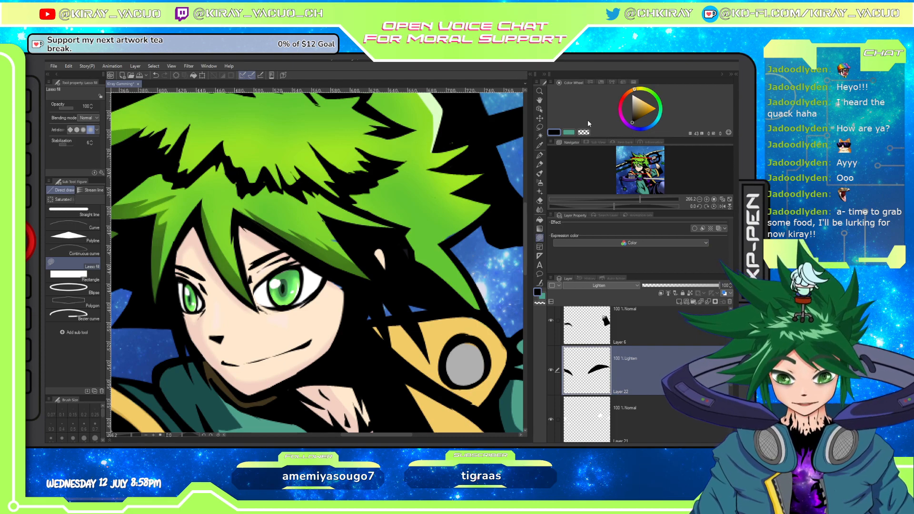
Change the eye shadow layer's blending mode from Lighten, trying Linear burn, and lower the layer's opacity.
scroll(618, 285, "up", 2)
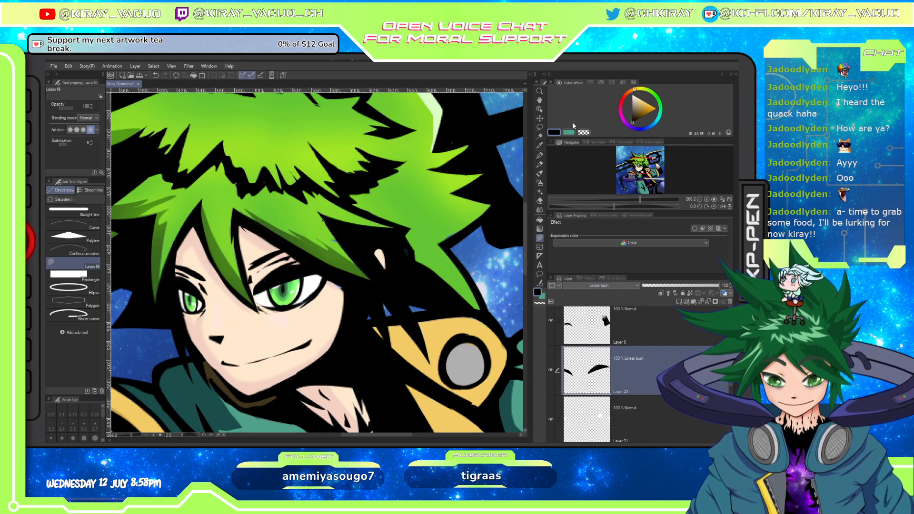
scroll(609, 286, "down", 1)
scroll(601, 287, "up", 5)
left_click_drag(676, 286, 660, 286)
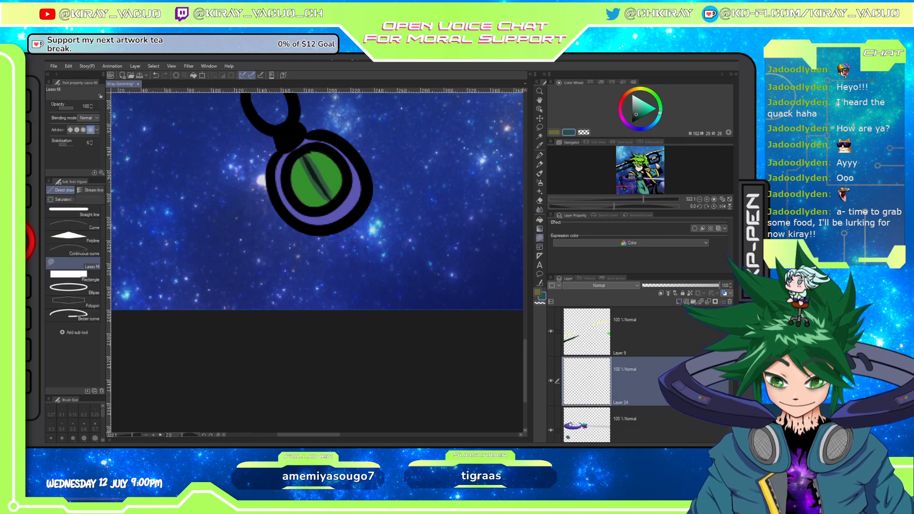
Lasso-fill a dark teal oval over the hanging pendant's green gem and set that layer's blending mode to Overlay.
mouse_move(312, 196)
left_mouse_down()
mouse_move(326, 158)
mouse_move(302, 155)
left_mouse_up()
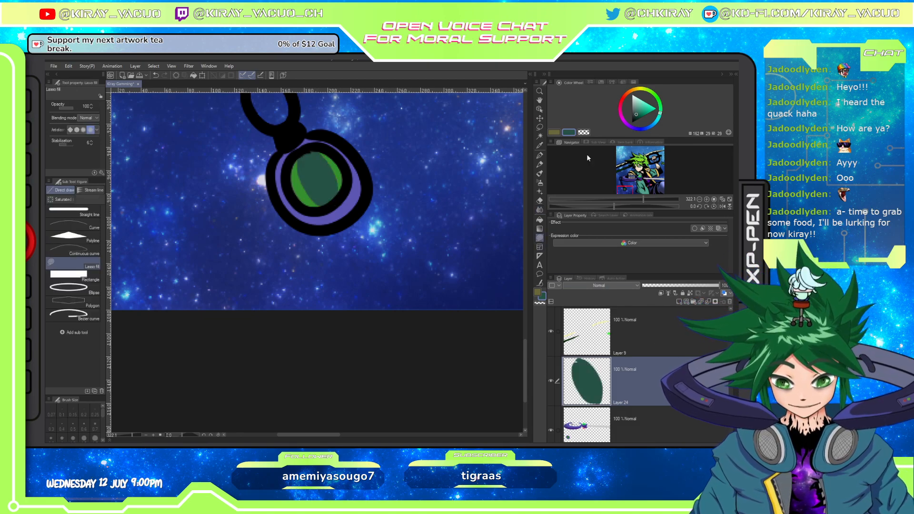
left_click(585, 174)
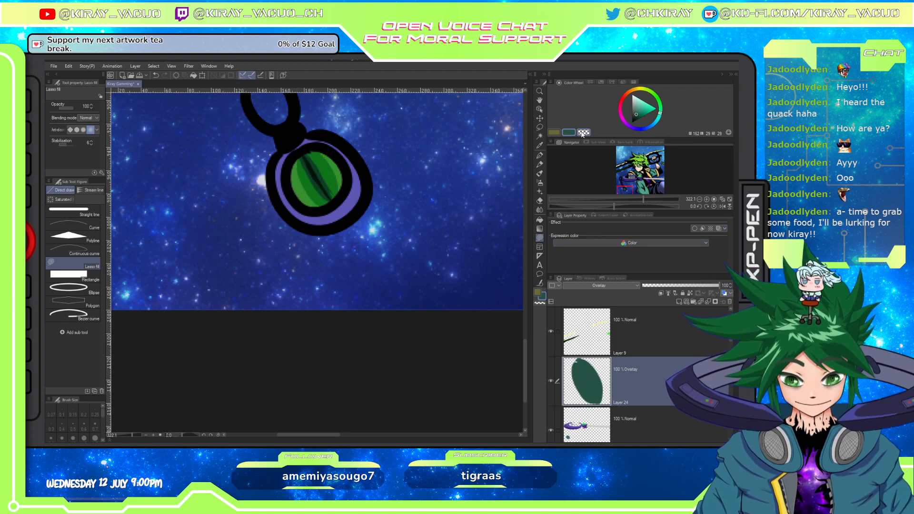
Clip the dark teal oval to the layer below and soften its edges on the pendant gem with the Blur tool.
left_click(661, 293)
left_click(539, 210)
mouse_move(301, 167)
left_mouse_down()
mouse_move(324, 210)
mouse_move(332, 182)
mouse_move(322, 161)
mouse_move(346, 208)
mouse_move(306, 200)
left_mouse_up()
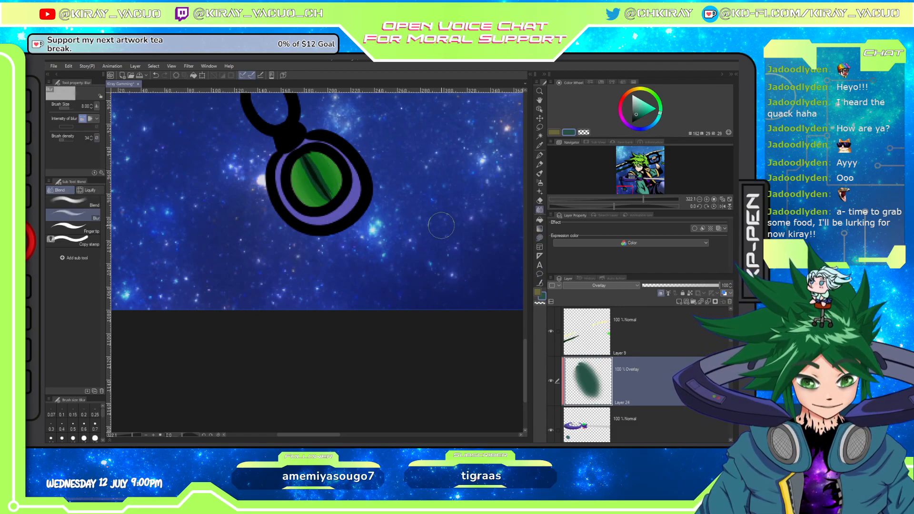
Brush lighter teal highlights over the pendant gem on a new clipped layer and set that layer's blending mode to Vivid light.
left_click(642, 106)
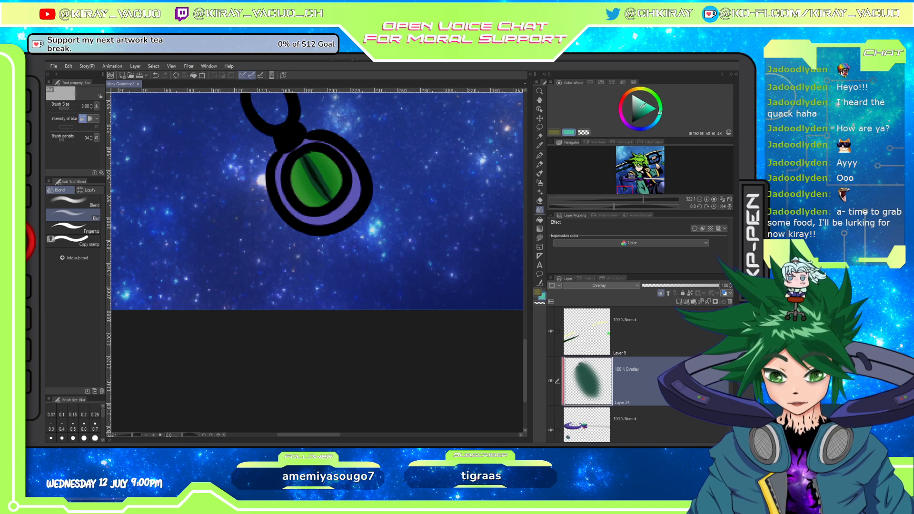
left_click(679, 302)
left_click(661, 293)
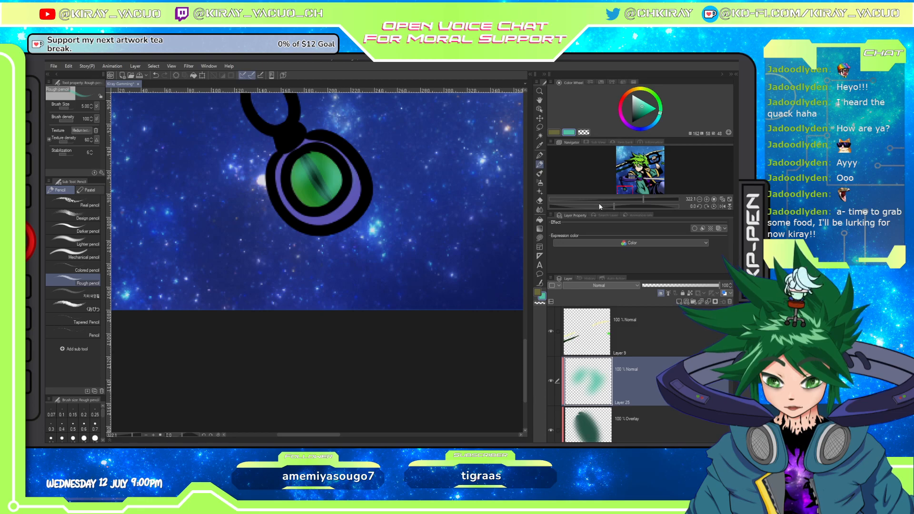
left_click(605, 230)
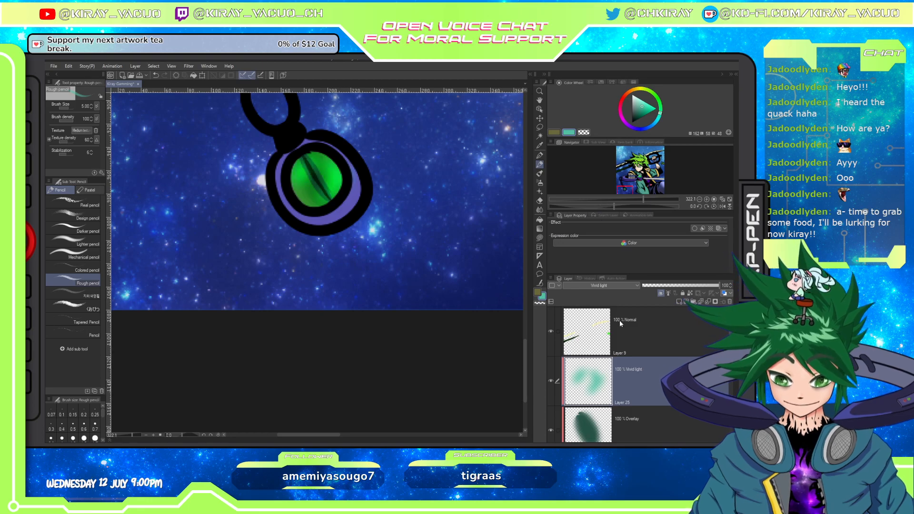
Try shading the green gem on the sword guard with rough teal pencil strokes, and undo them.
scroll(363, 247, "down", 9)
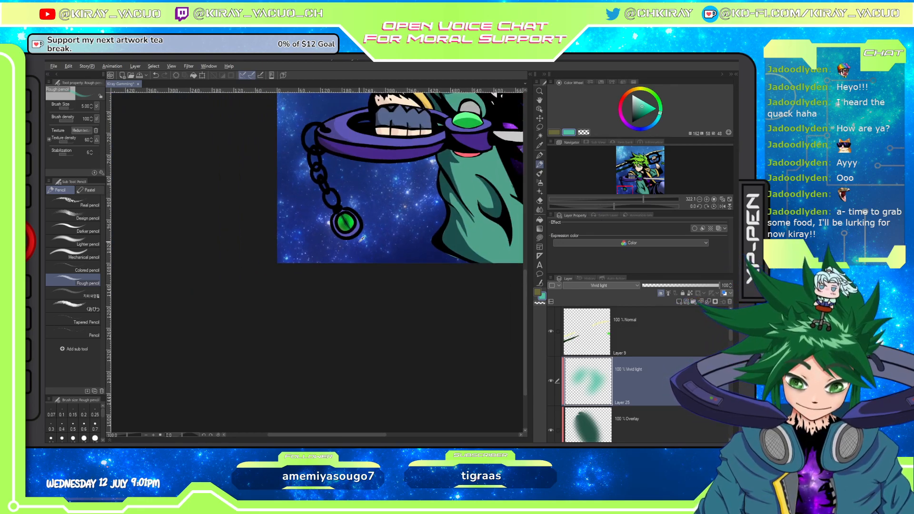
scroll(405, 181, "up", 3)
scroll(428, 173, "up", 2)
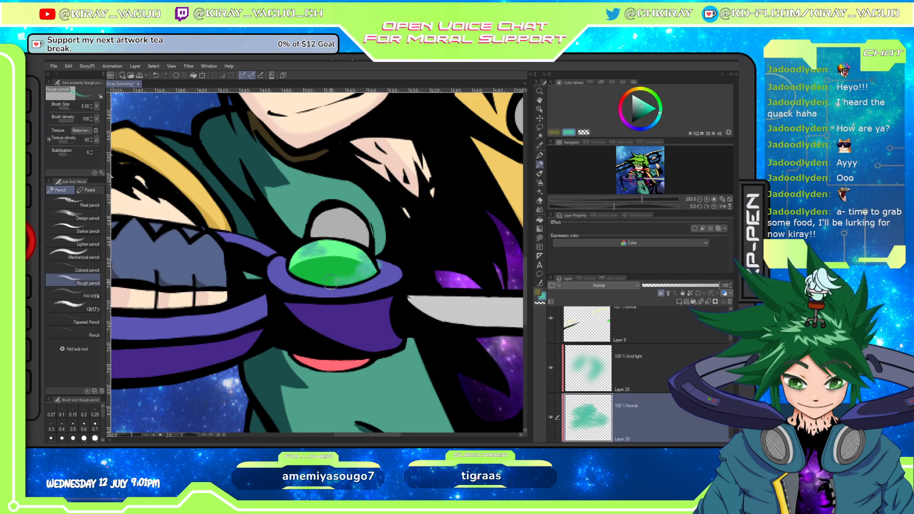
left_click_drag(340, 284, 328, 283)
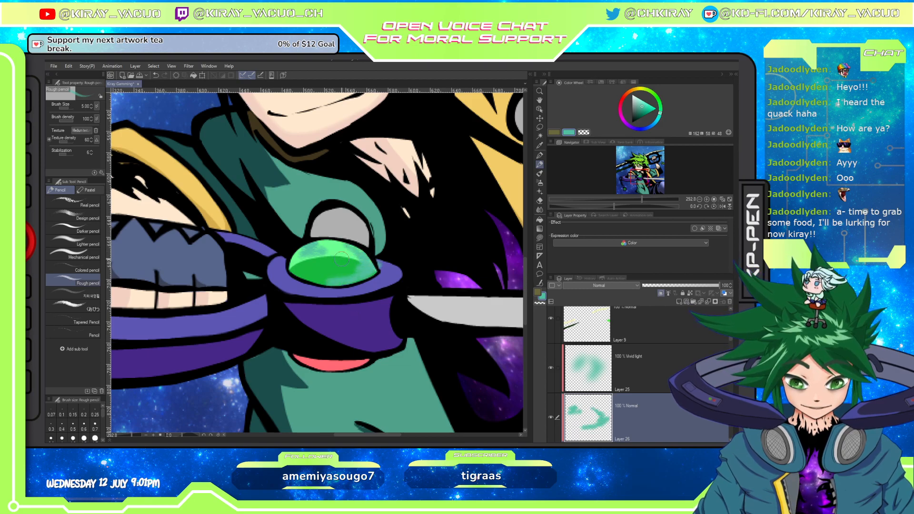
left_click_drag(293, 268, 306, 270)
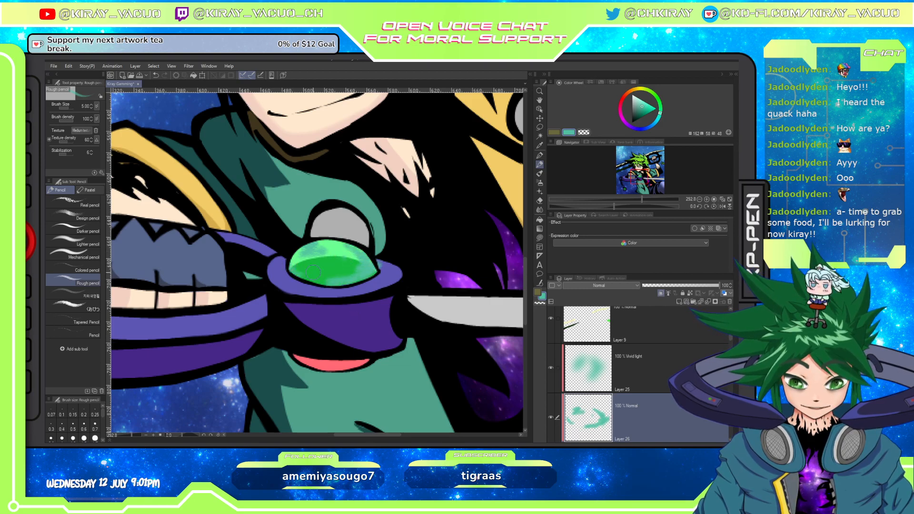
key("ctrl+z")
key("ctrl+z")
key("ctrl+z")
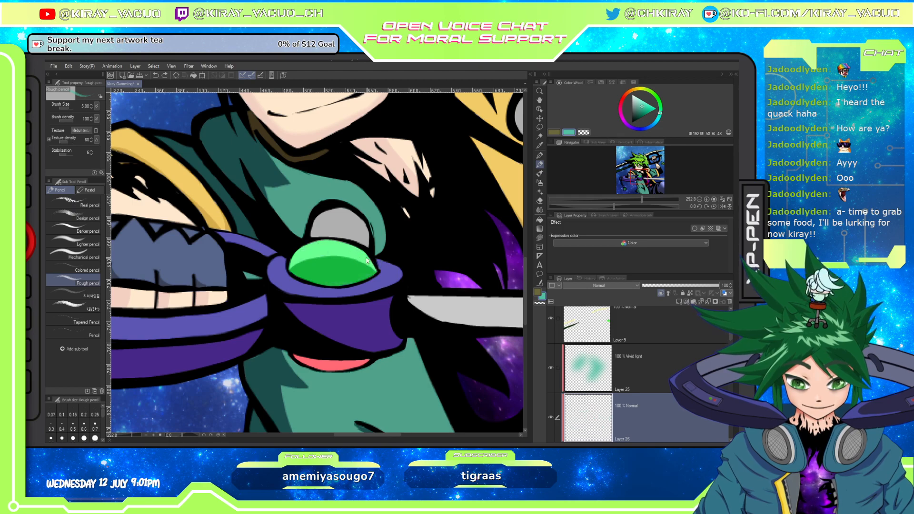
Brush teal highlights over the sword guard's green gem, blur them with a filter and set their layer to Vivid light.
mouse_move(341, 246)
left_mouse_down()
mouse_move(365, 253)
mouse_move(330, 247)
mouse_move(362, 255)
mouse_move(295, 255)
mouse_move(327, 276)
mouse_move(287, 263)
mouse_move(330, 282)
left_mouse_up()
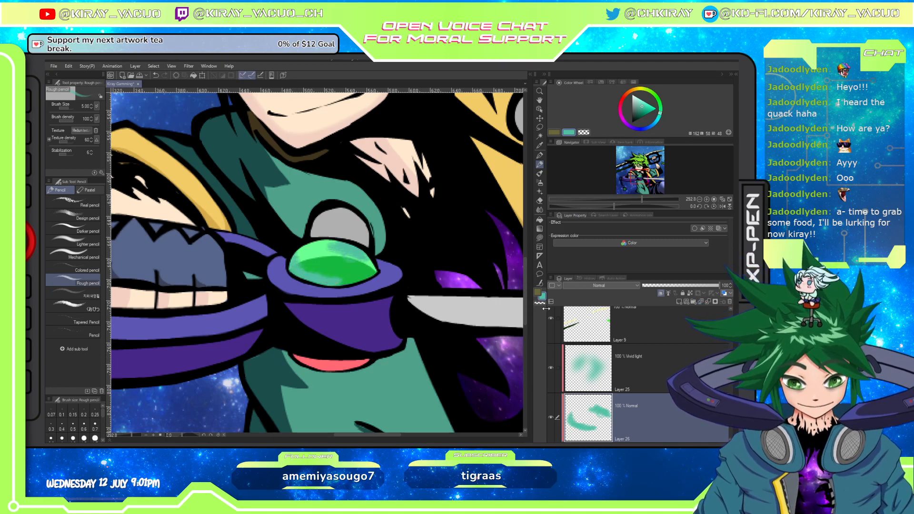
left_click(189, 66)
left_click(274, 95)
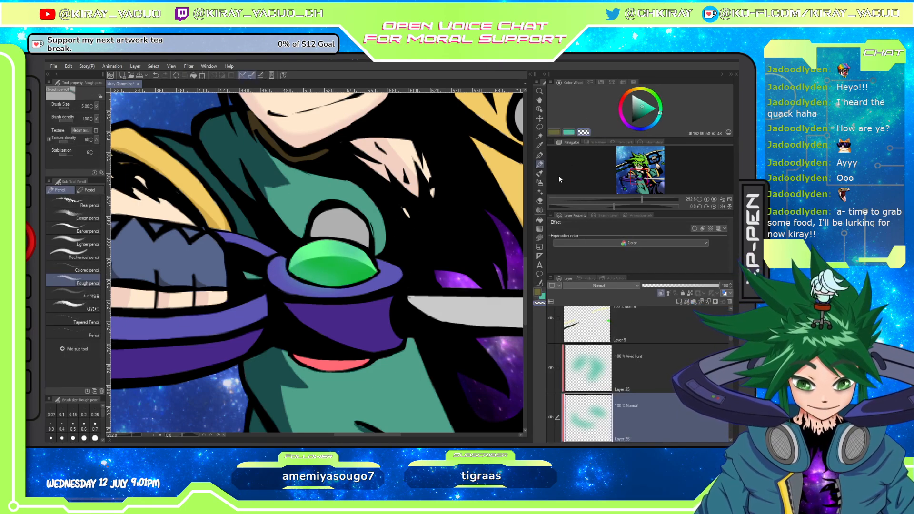
Lasso-fill a small white glint on the sword guard's green gem, on a new clipped layer above the pendant gem's Vivid light layer.
left_click(688, 349)
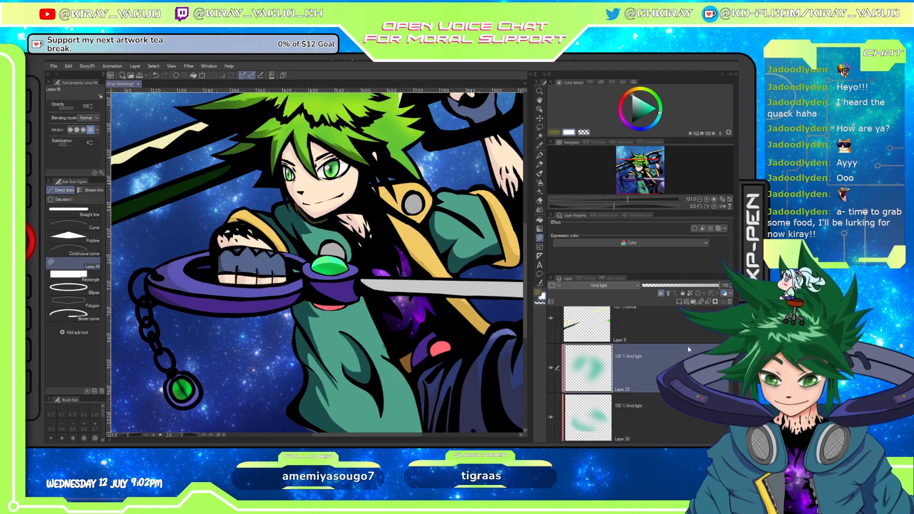
key("ctrl+shift+n")
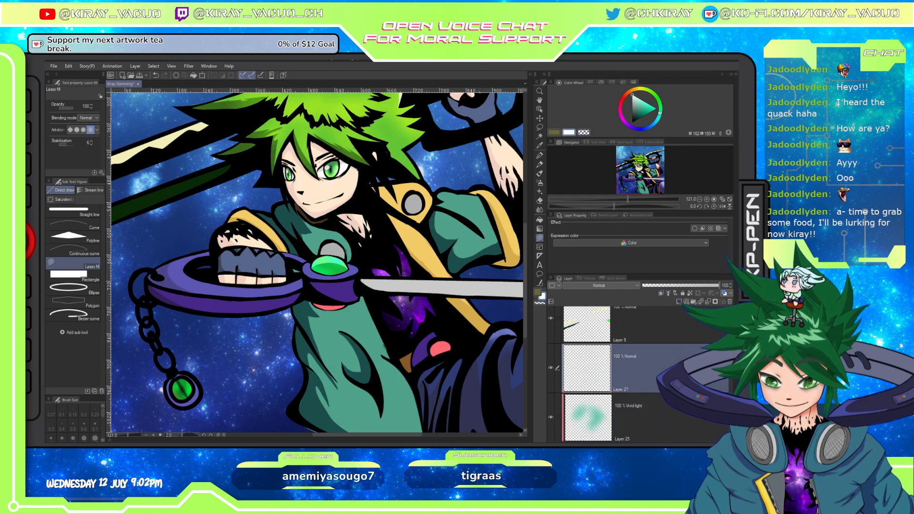
left_click(661, 292)
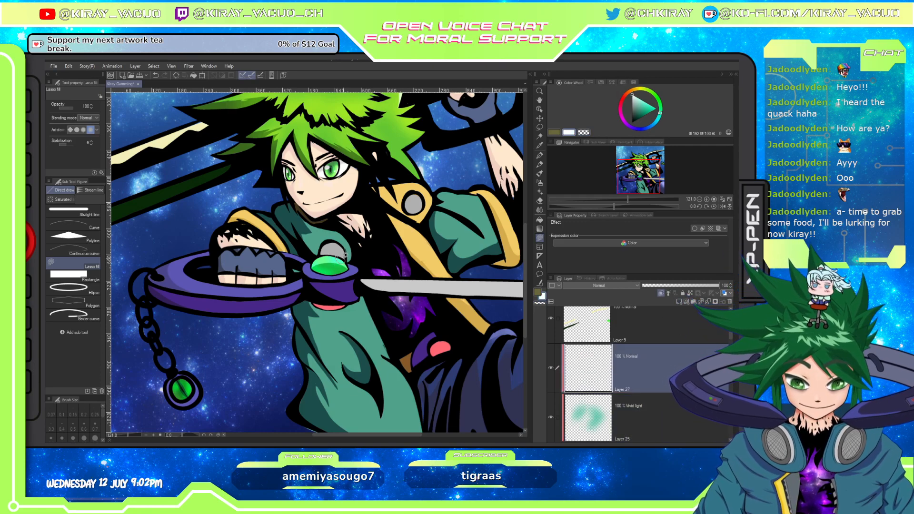
left_click_drag(341, 253, 340, 253)
key("ctrl+z")
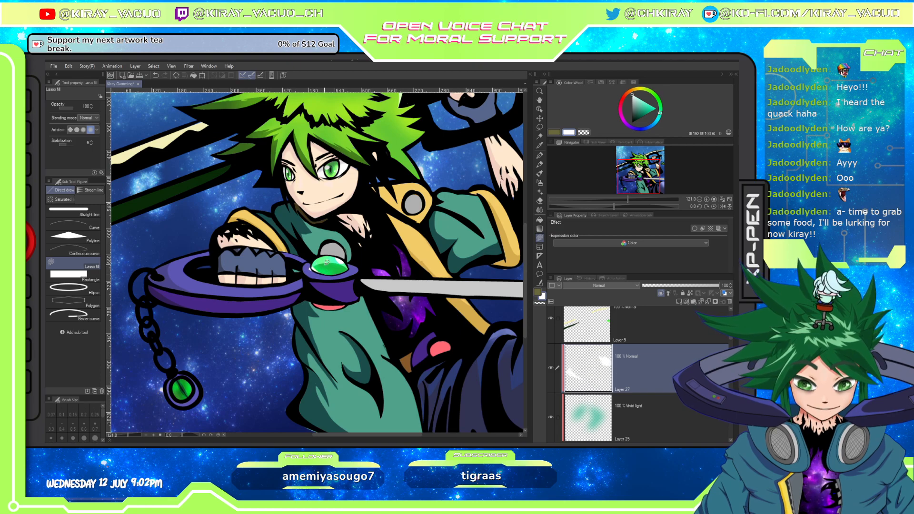
key("ctrl+y")
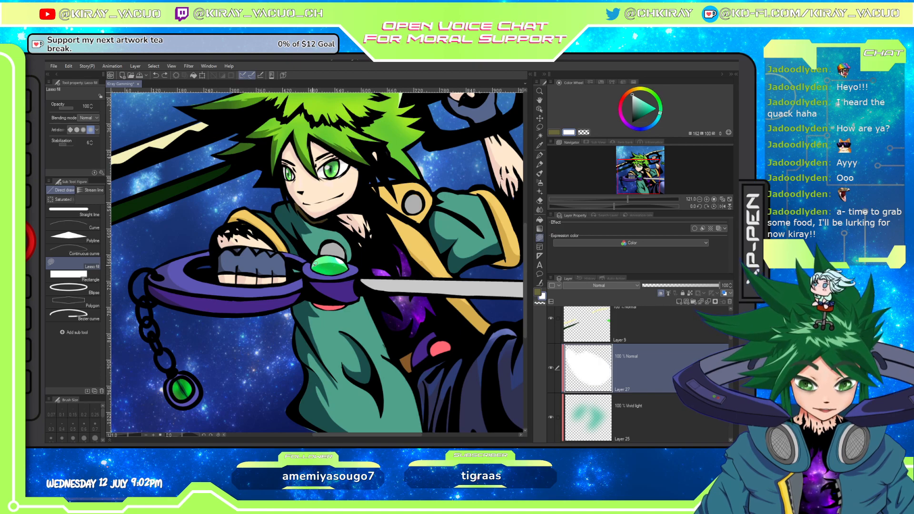
key("ctrl+z")
key("ctrl+y")
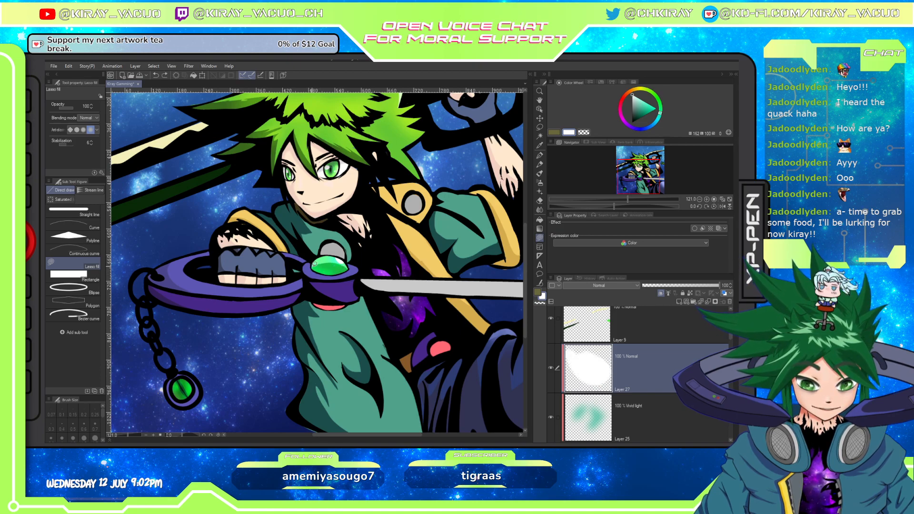
key("ctrl+z")
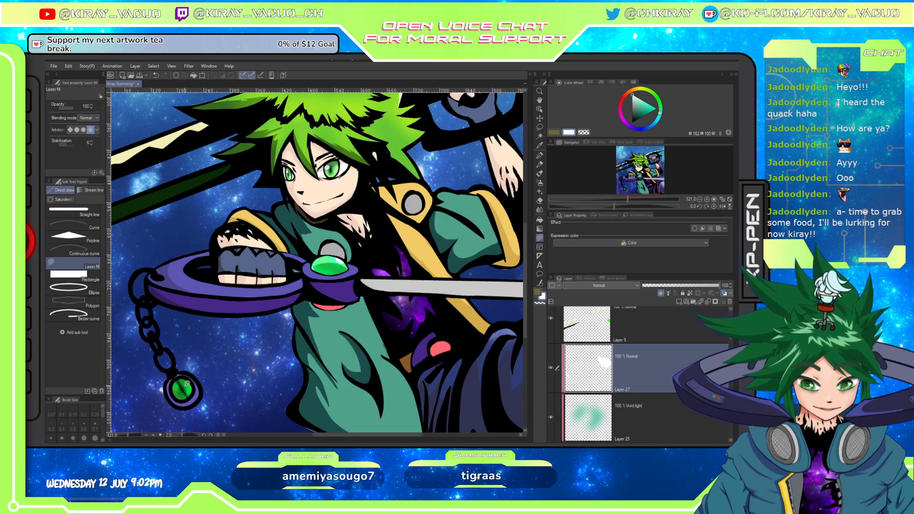
key("ctrl+z")
key("ctrl+y")
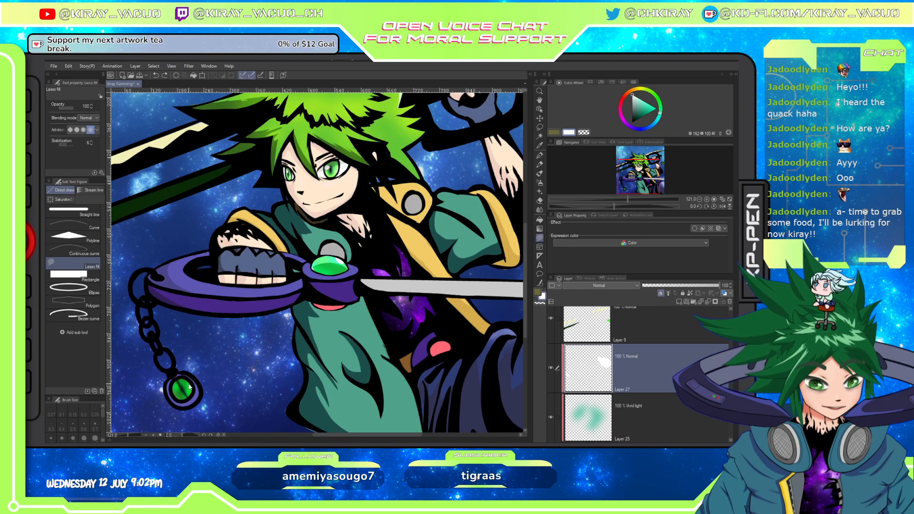
Group the hair and skin layers, from Layer 15 down to Layer 5, into a folder.
scroll(333, 419, "down", 3)
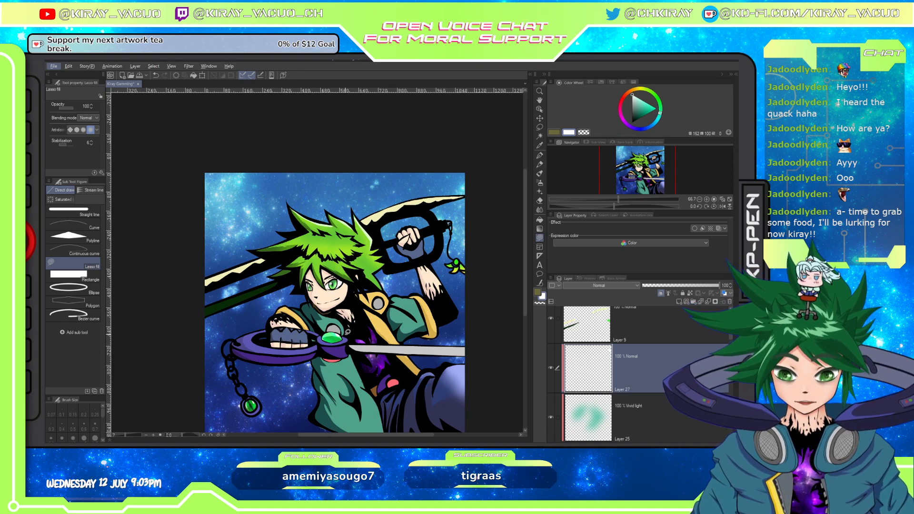
scroll(615, 367, "down", 10)
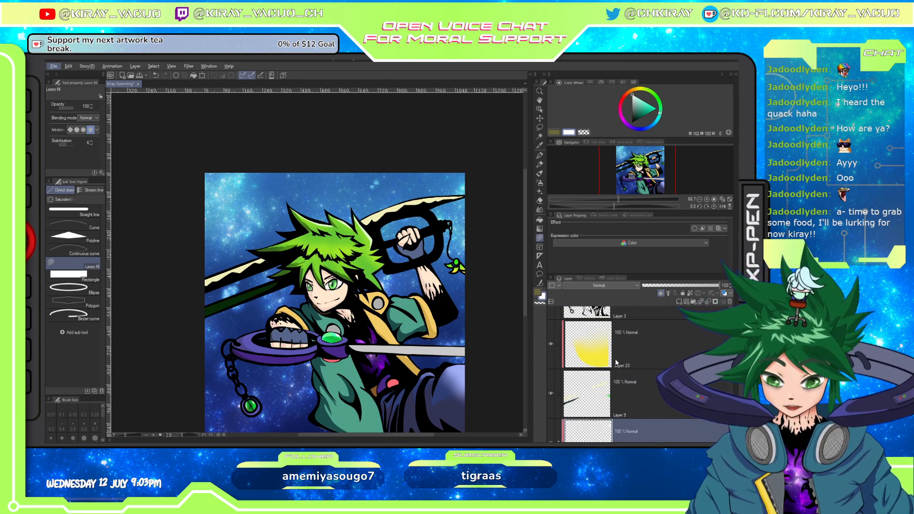
scroll(619, 376, "up", 10)
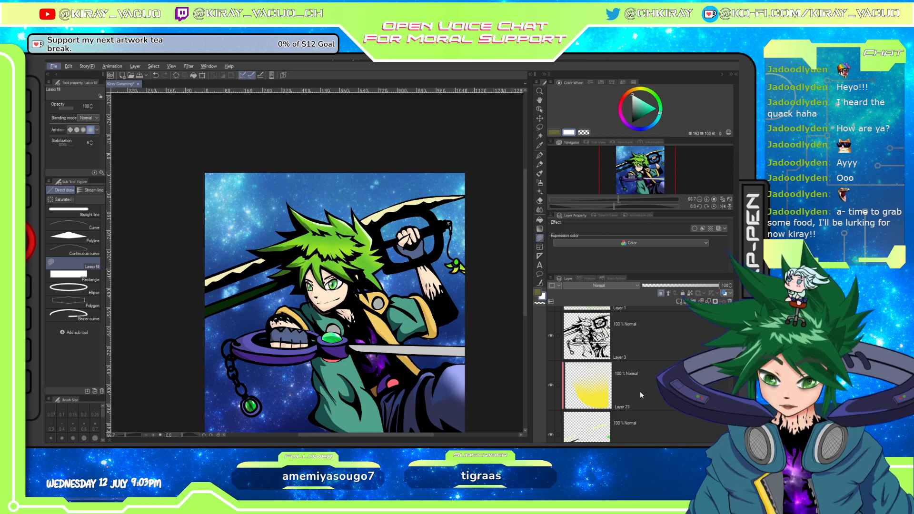
scroll(638, 381, "down", 5)
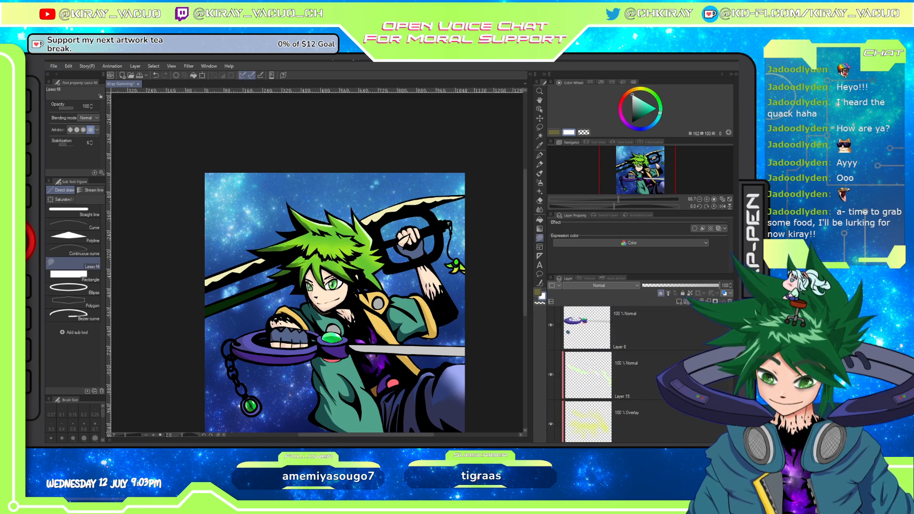
scroll(641, 373, "down", 5)
scroll(638, 377, "down", 5)
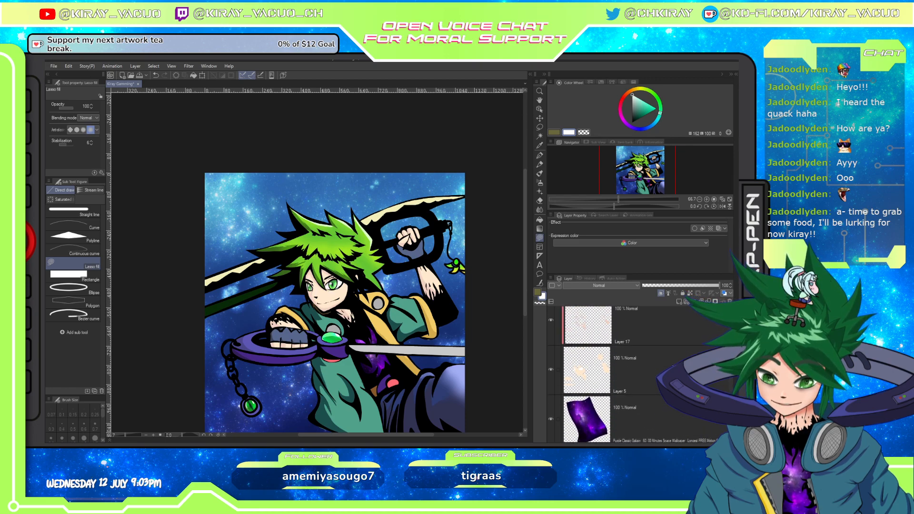
left_click(672, 366, "shift")
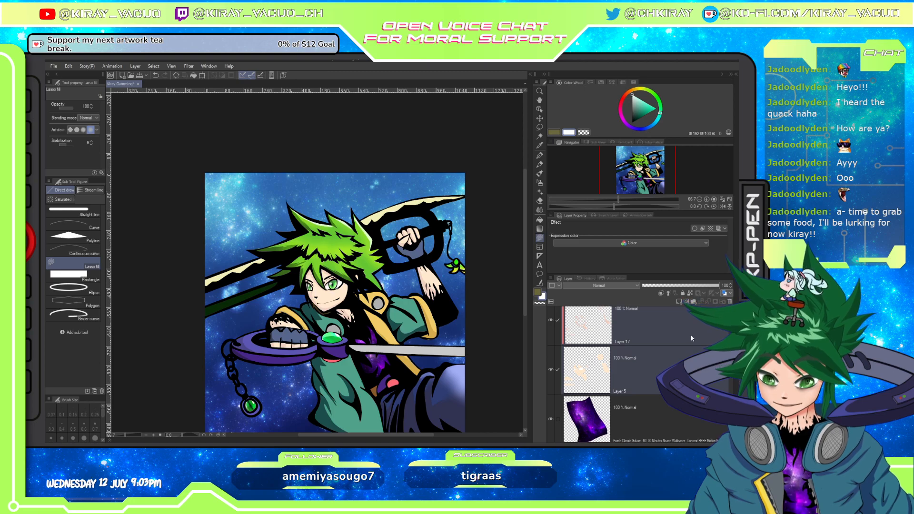
key("ctrl+g")
left_click(706, 205)
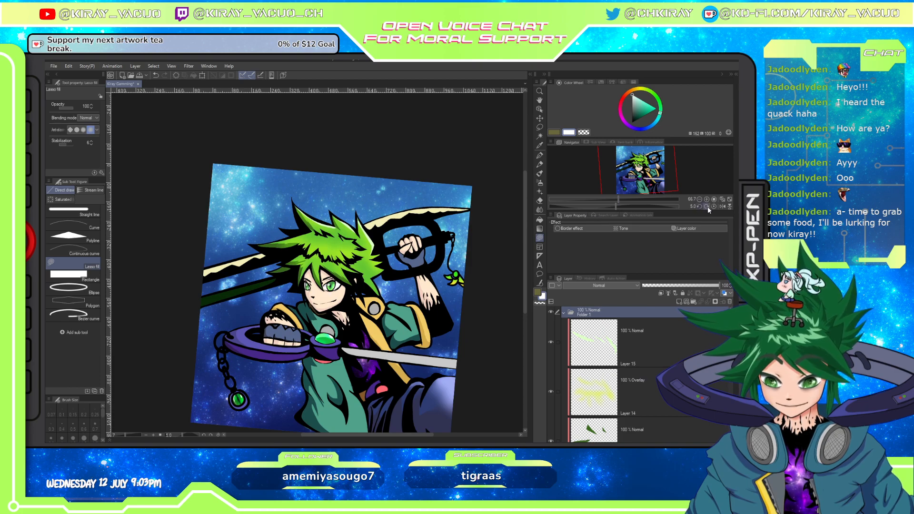
left_click(713, 206)
scroll(347, 327, "down", 5)
scroll(365, 336, "up", 5)
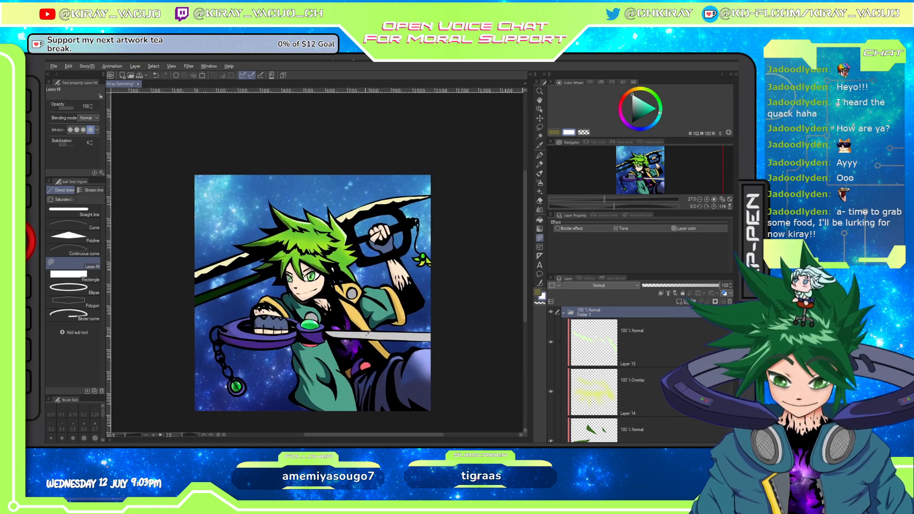
Choose the Foreground to transparent gradient and add a new clipped layer between Layer 8 and Folder 1.
key("g")
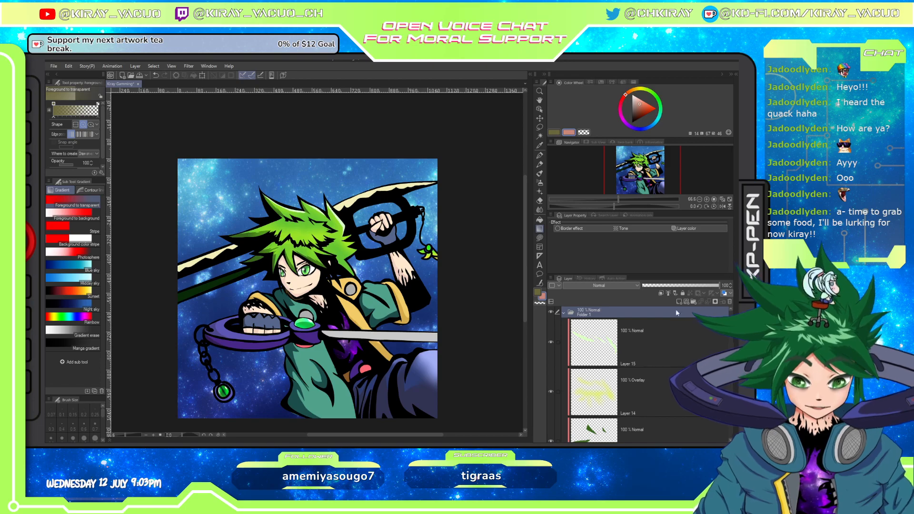
left_click(679, 302)
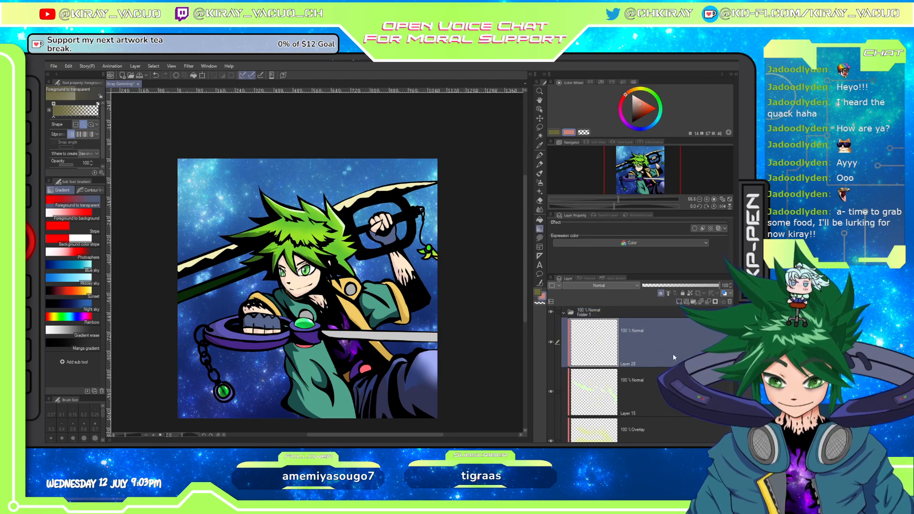
key("ctrl+z")
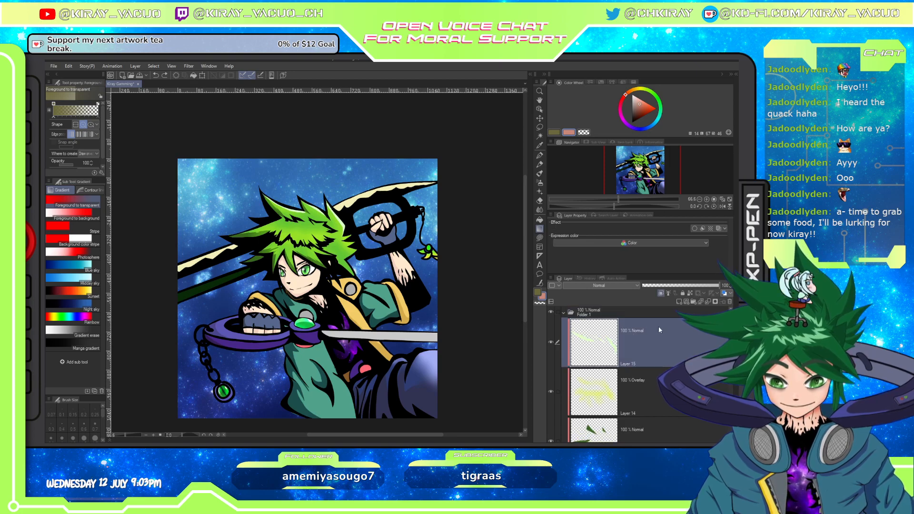
left_click(633, 315)
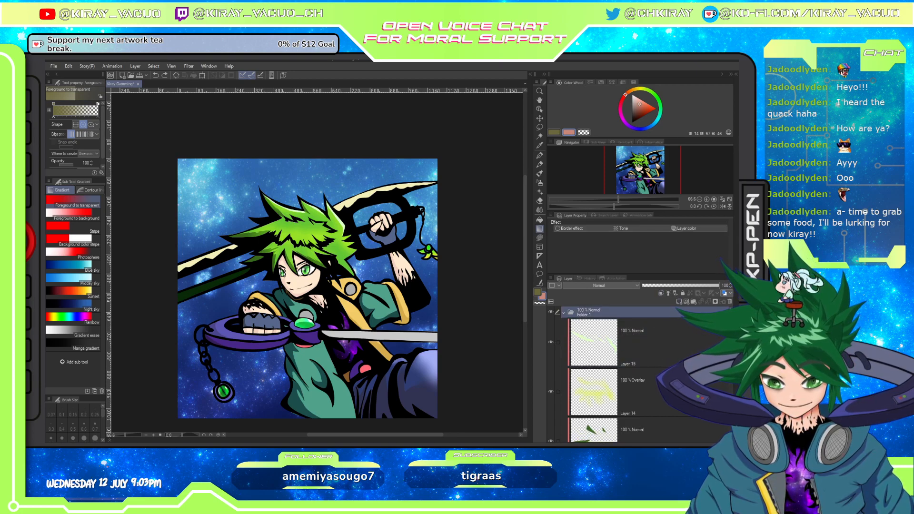
scroll(638, 371, "up", 5)
left_click(679, 348)
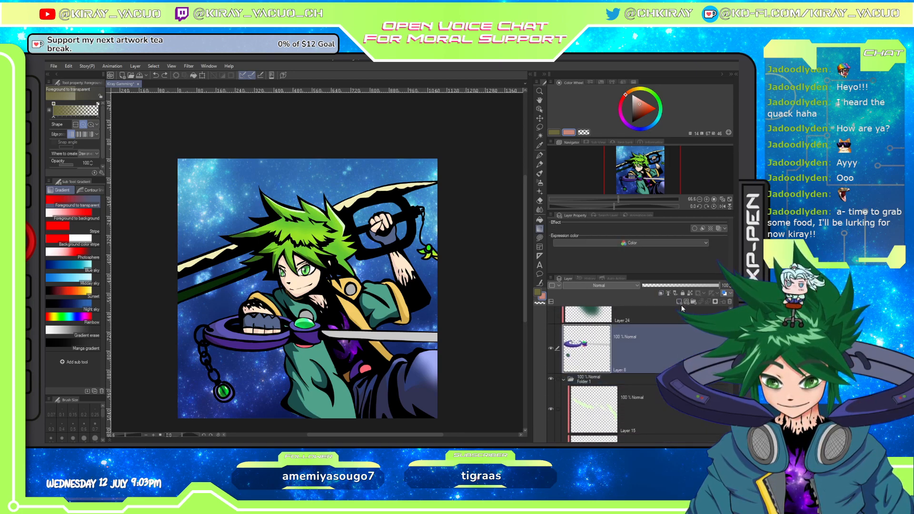
left_click(679, 380)
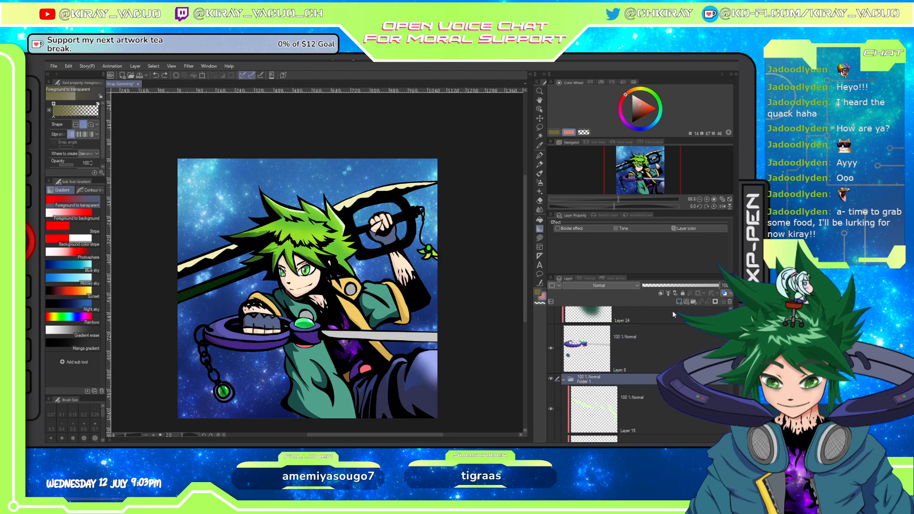
scroll(657, 316, "up", 1)
left_click(653, 381)
left_click(684, 301)
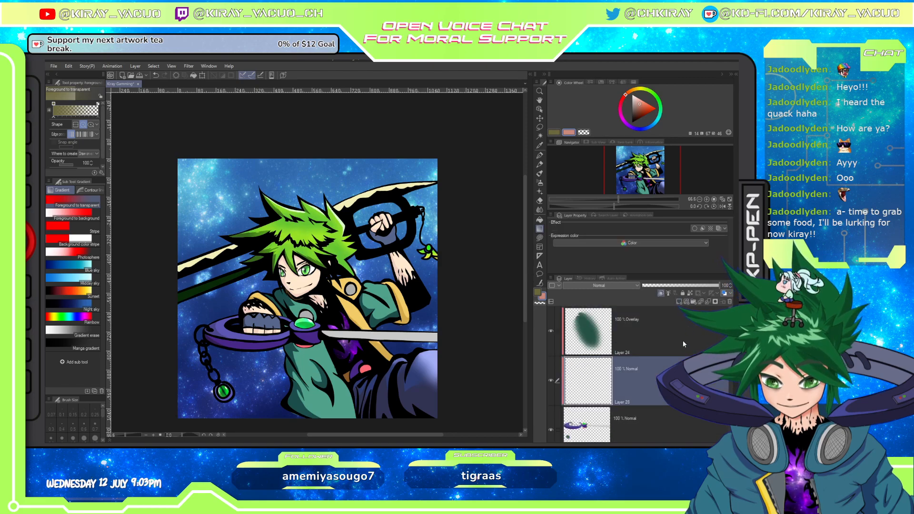
left_click_drag(649, 380, 653, 422)
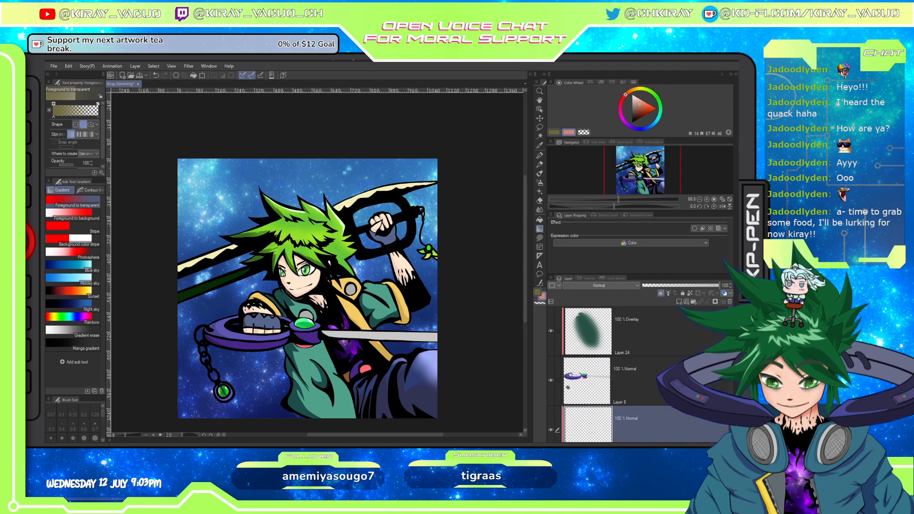
left_click(679, 361)
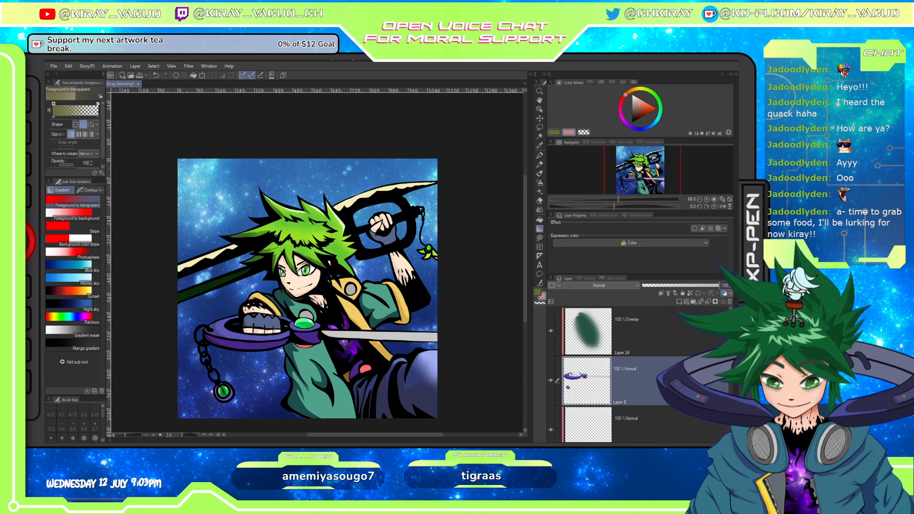
scroll(680, 361, "down", 2)
left_click(676, 364)
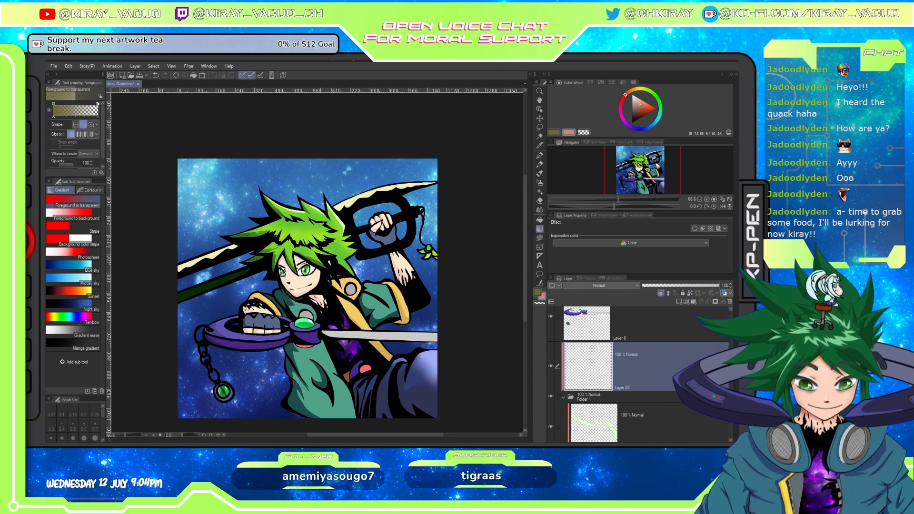
left_click_drag(328, 257, 425, 358)
key("ctrl+z")
scroll(286, 239, "down", 1)
scroll(102, 155, "down", 1)
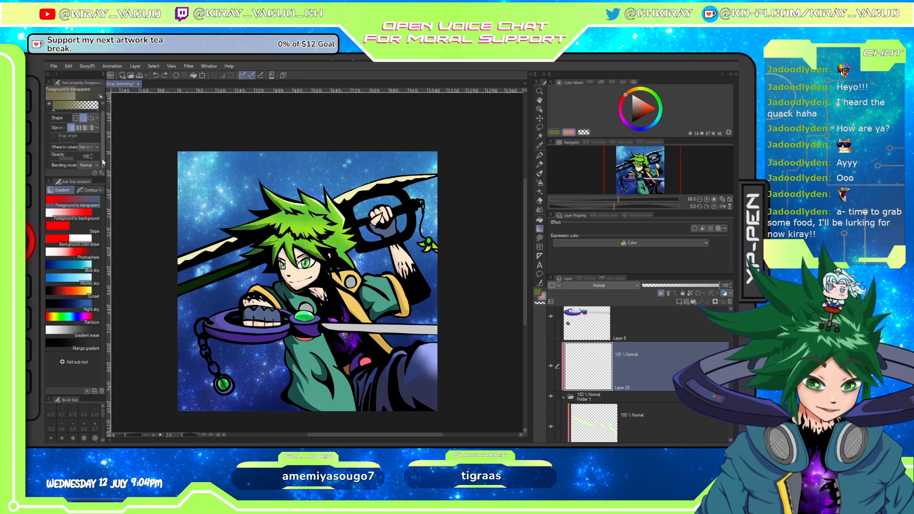
scroll(103, 139, "up", 1)
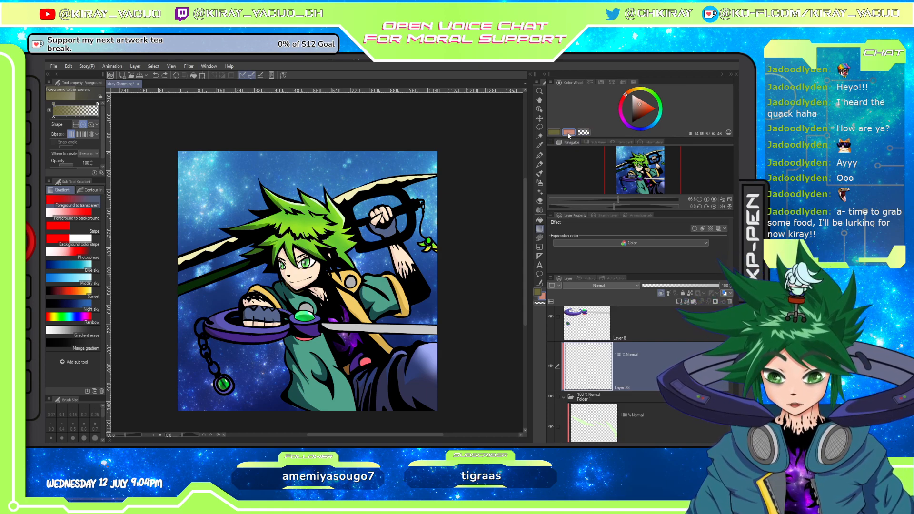
key("Tab")
key("Tab")
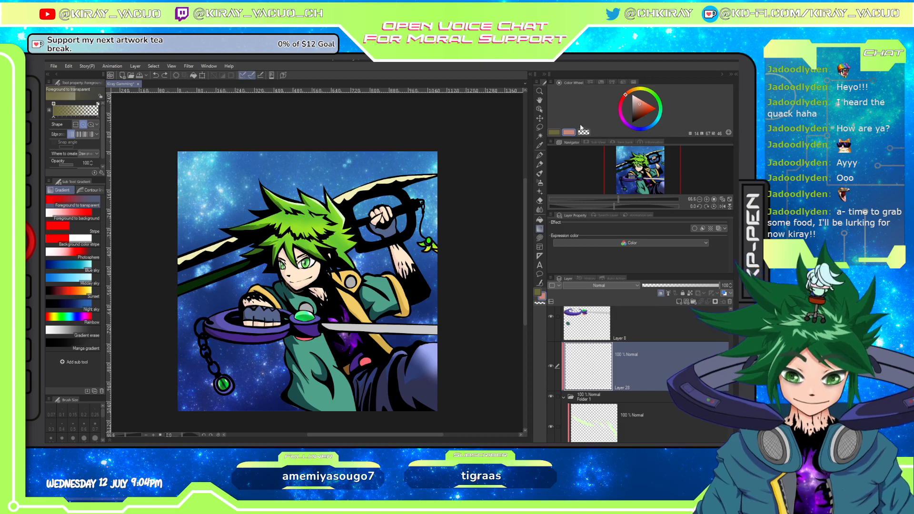
Change the foreground colour to a soft light orange for the gradient.
left_click(555, 133)
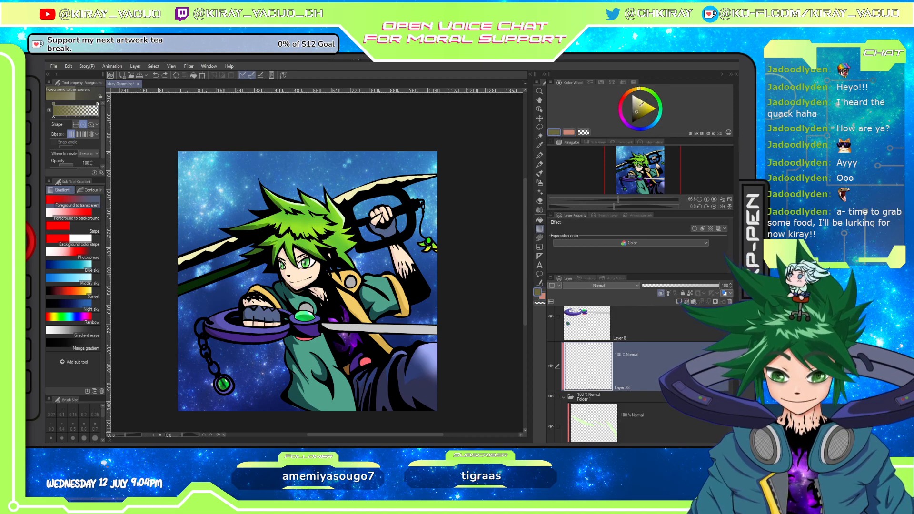
left_click(638, 109)
left_click(630, 95)
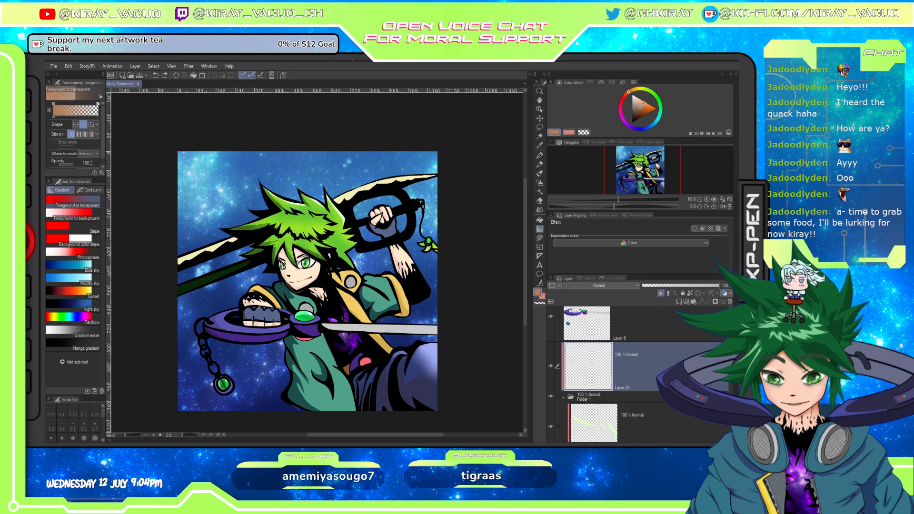
left_click(642, 103)
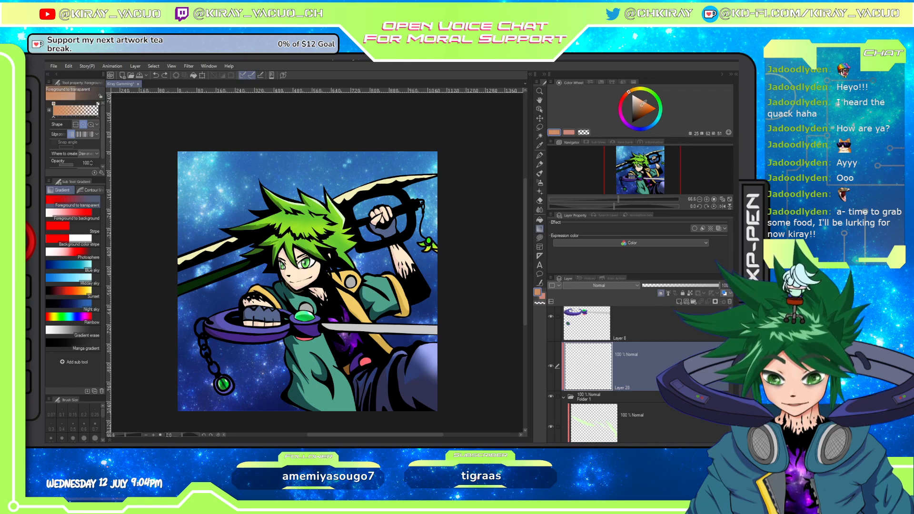
left_click(642, 106)
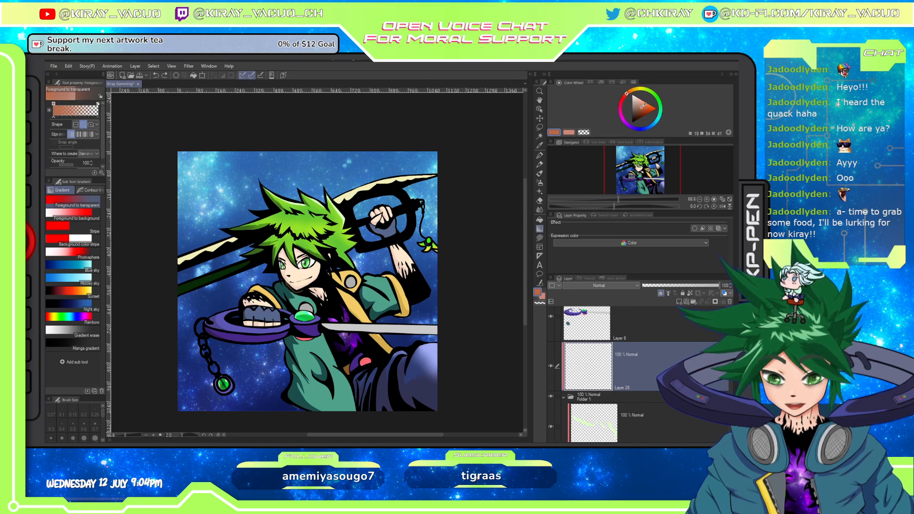
left_click(645, 101)
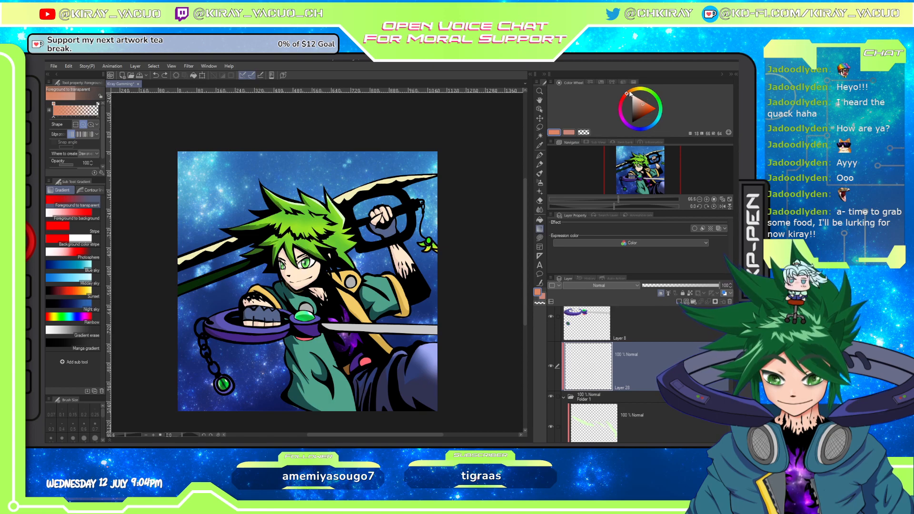
left_click(629, 91)
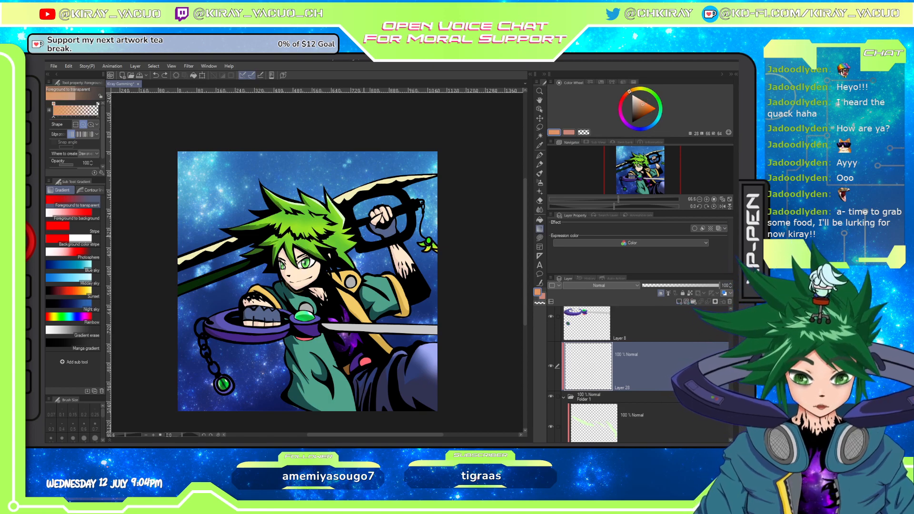
left_click_drag(342, 231, 535, 386)
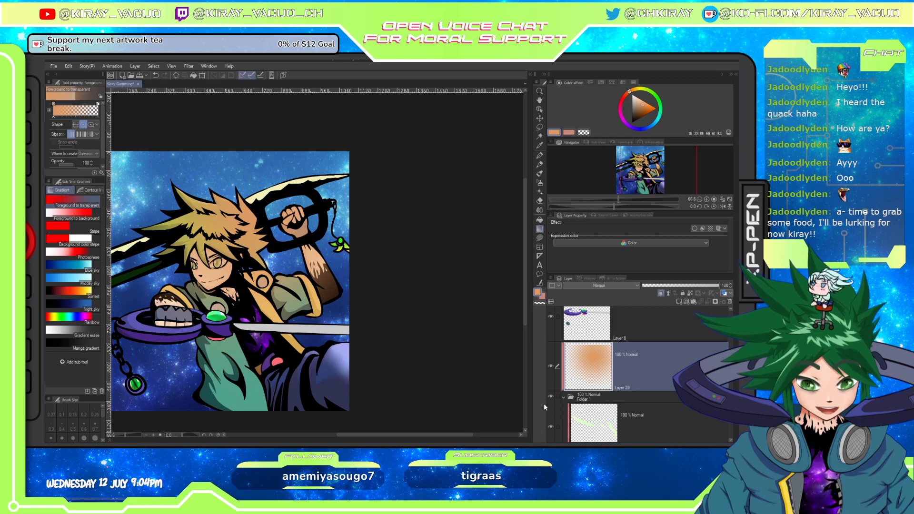
left_click_drag(375, 316, 470, 310)
key("ctrl+z")
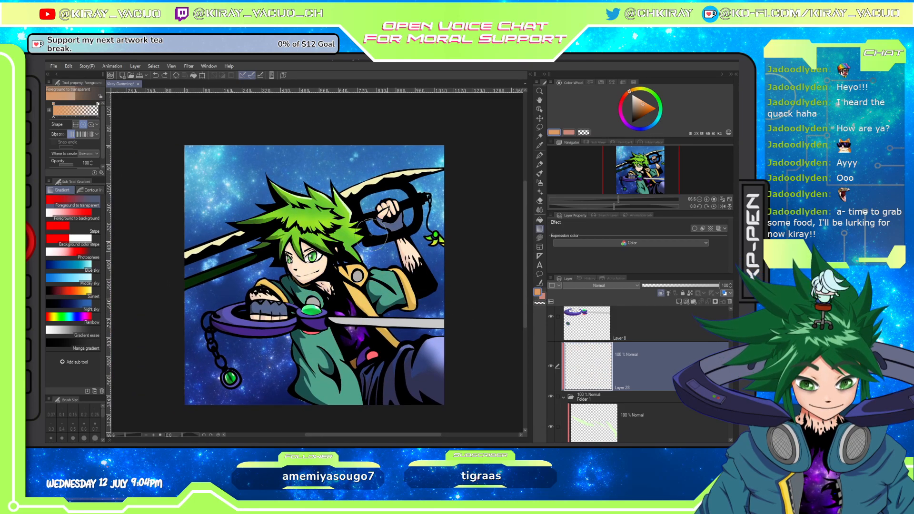
Spread a large circular orange gradient from between the hair and raised fist on Layer 28, with Multiply blending at 20% opacity.
left_click_drag(371, 235, 548, 425)
left_click_drag(318, 309, 434, 323)
left_click_drag(683, 287, 668, 287)
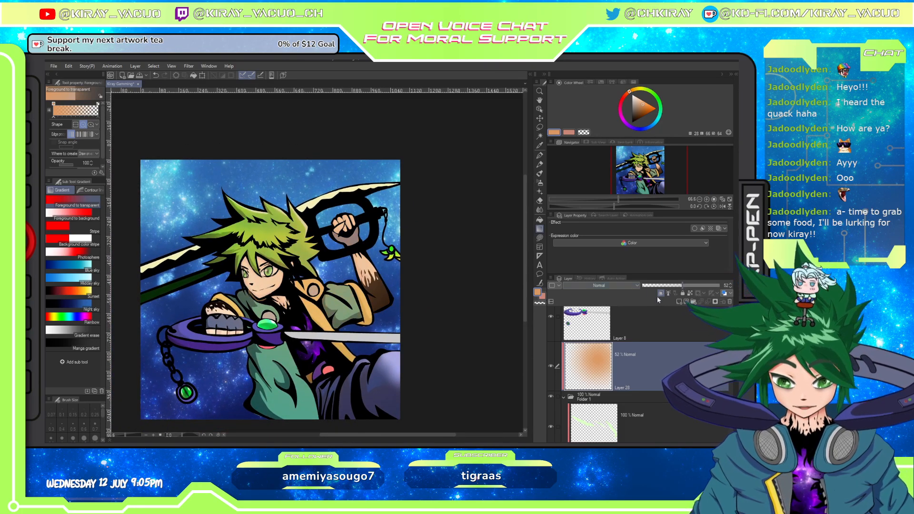
left_click(599, 285)
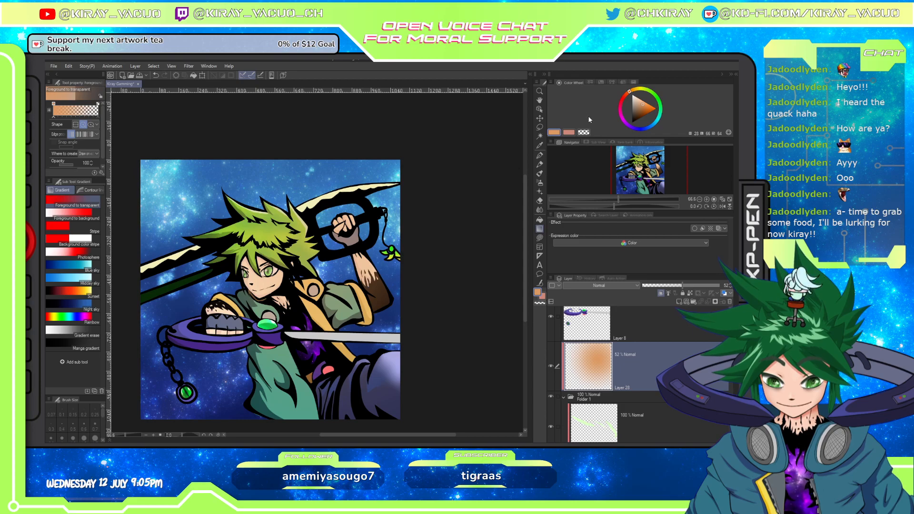
left_click(588, 105)
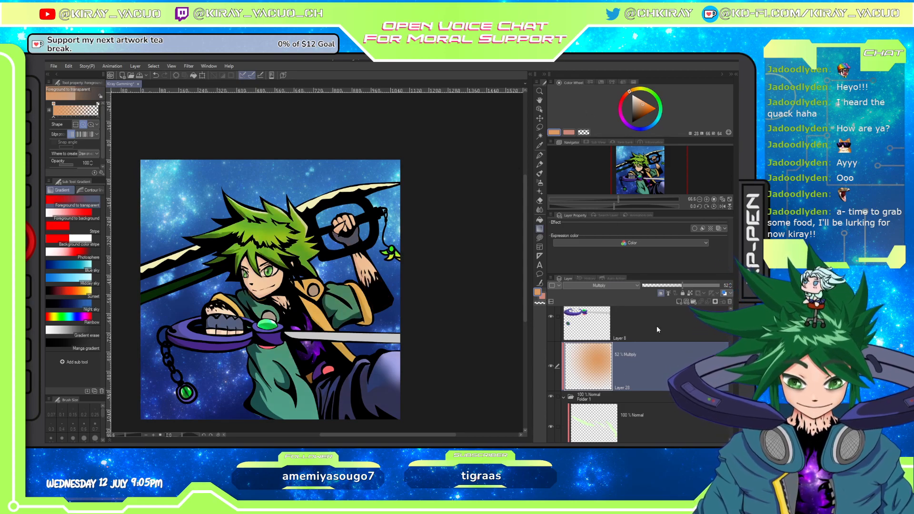
left_click_drag(683, 286, 658, 288)
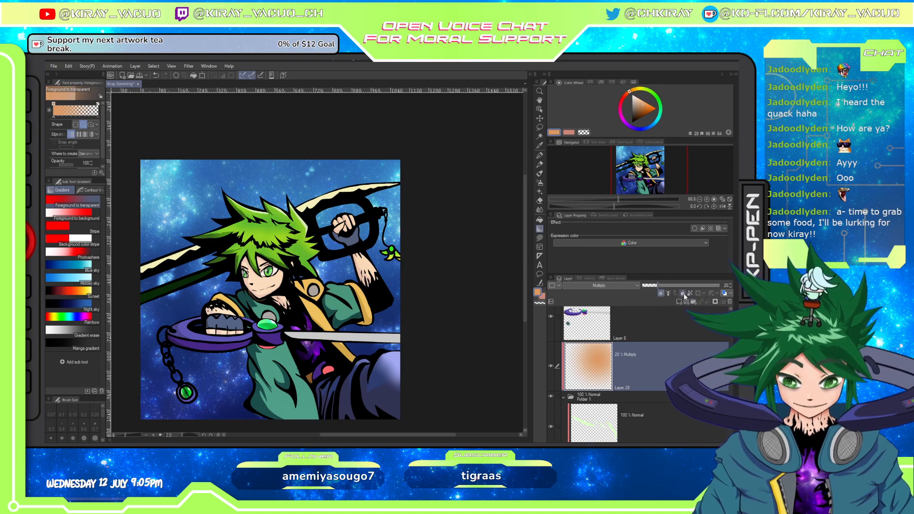
Add a new layer above Layer 28, set it to Overlay and choose a medium blue foreground colour.
left_click(678, 302)
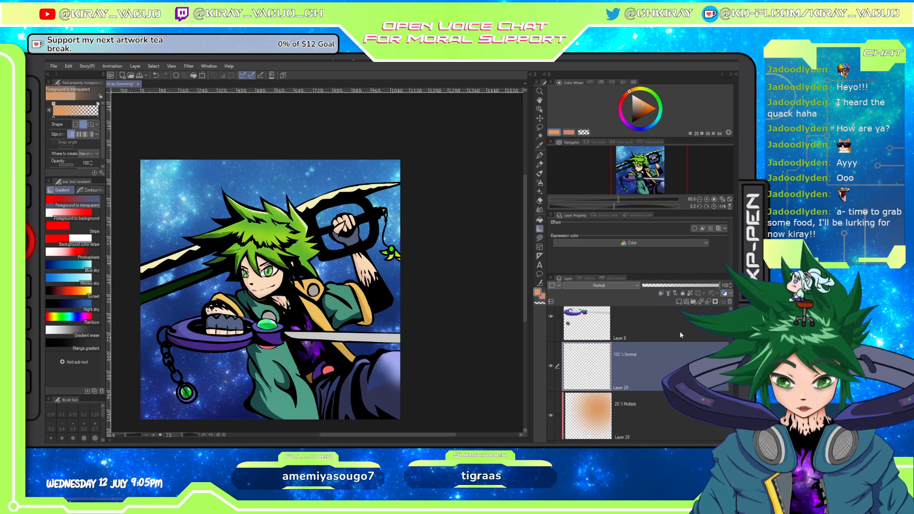
left_click(657, 120)
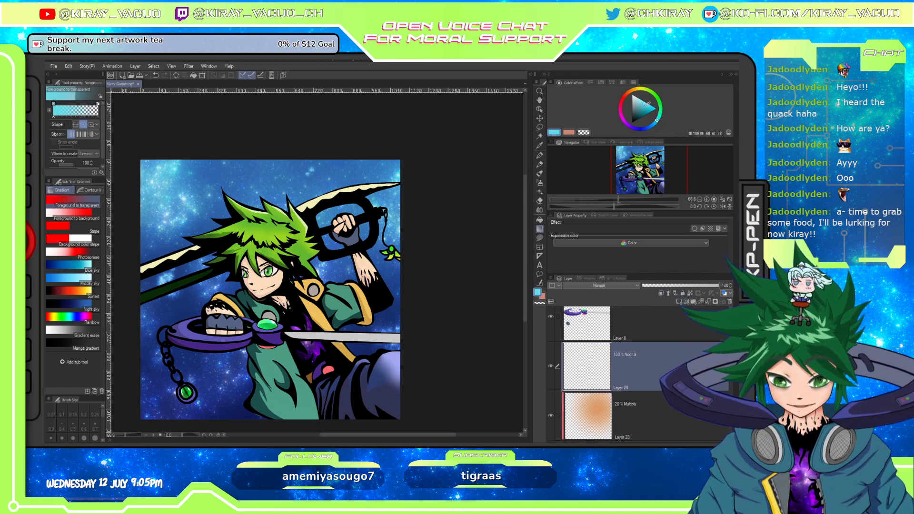
left_click(645, 107)
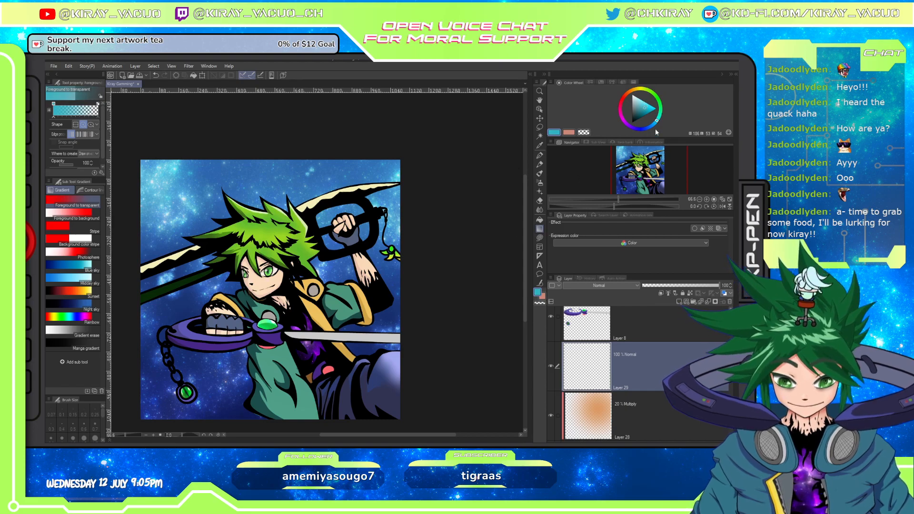
left_click(651, 126)
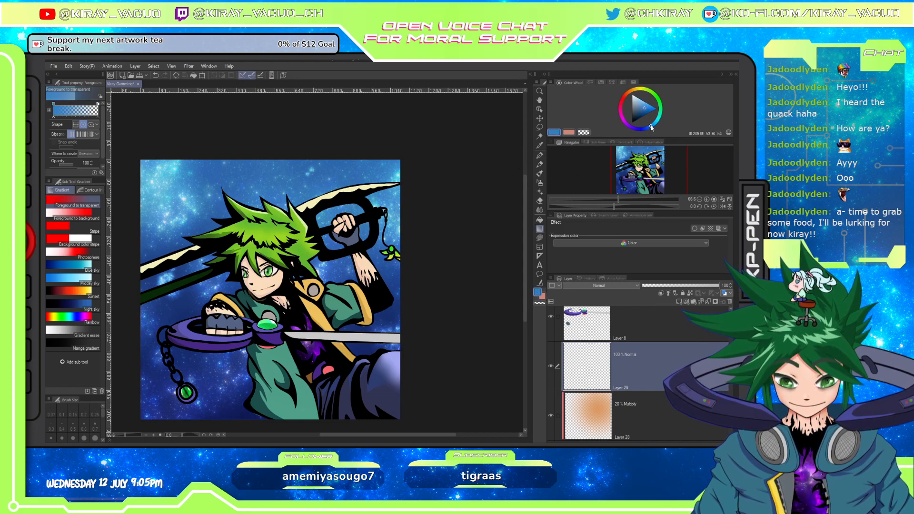
left_click(594, 285)
left_click(601, 178)
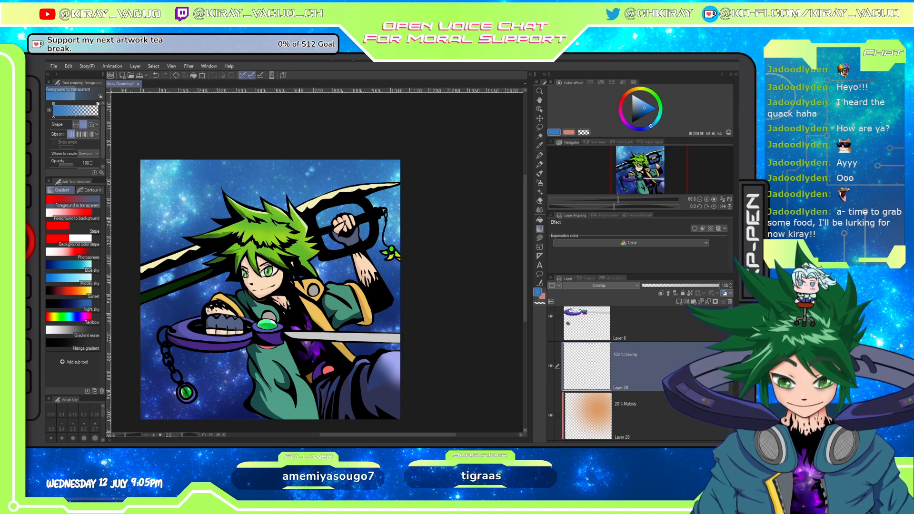
Spread a large circular blue gradient outward from beside the raised fist on the Overlay layer, replacing the first attempt.
left_click_drag(300, 219, 528, 416)
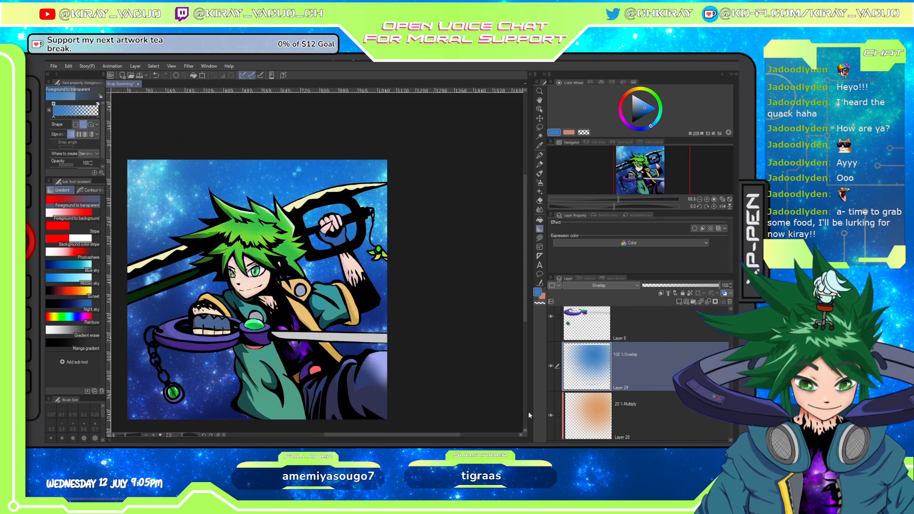
key("ctrl+z")
left_click_drag(320, 220, 473, 345)
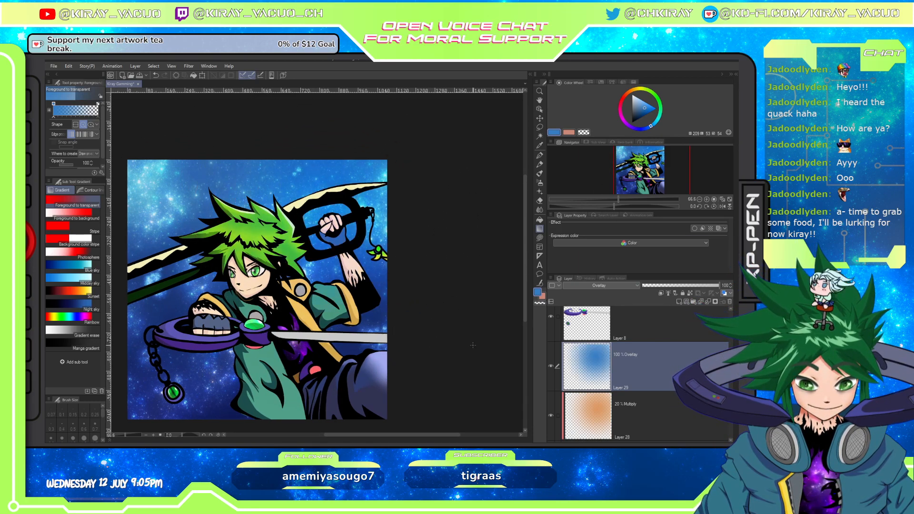
Clip the blue gradient layer to the layers below, try Add (Glow) blending on it and return it to Overlay.
left_click(613, 168)
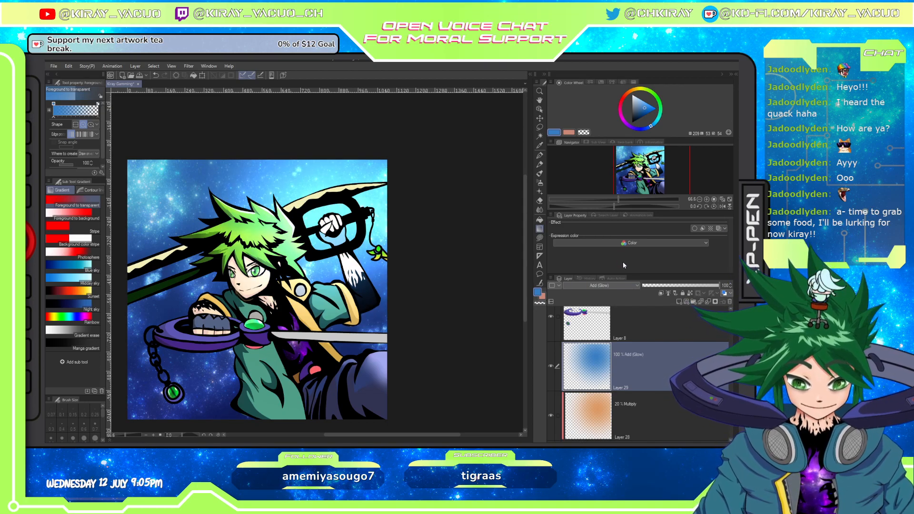
left_click(660, 293)
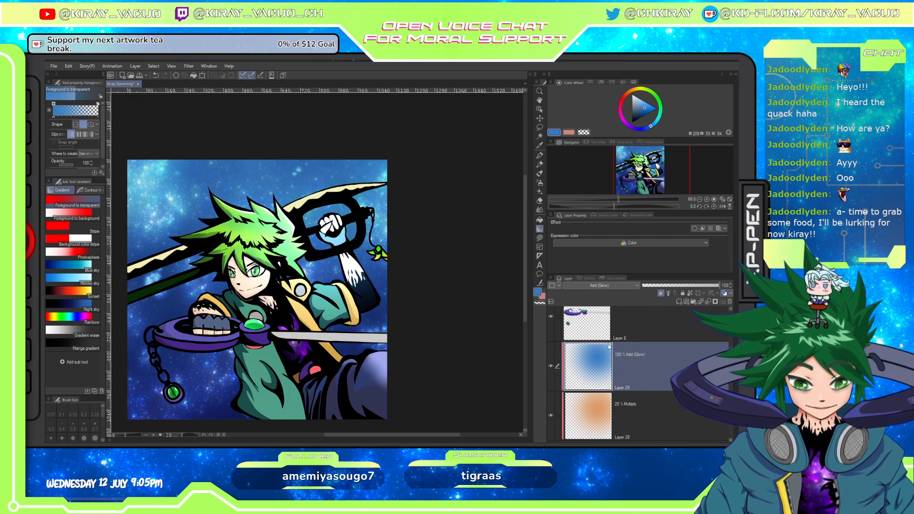
key("ctrl+z")
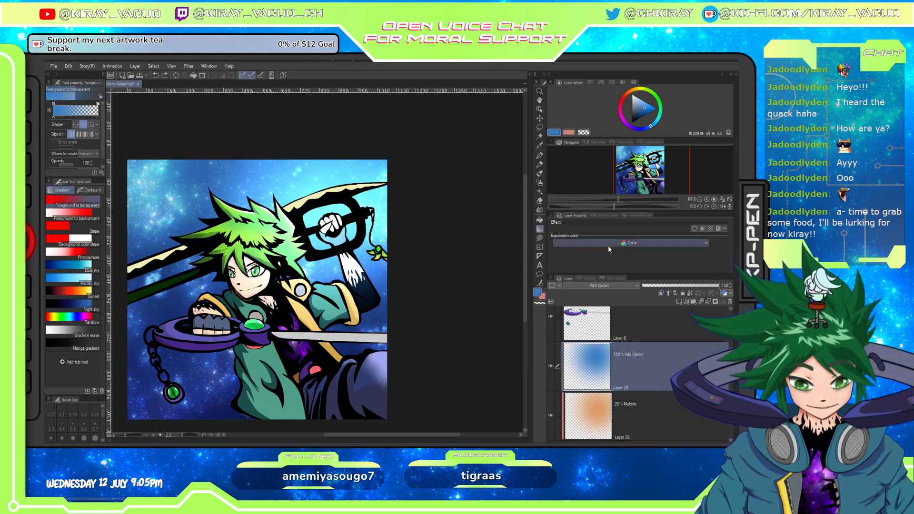
left_click(661, 293)
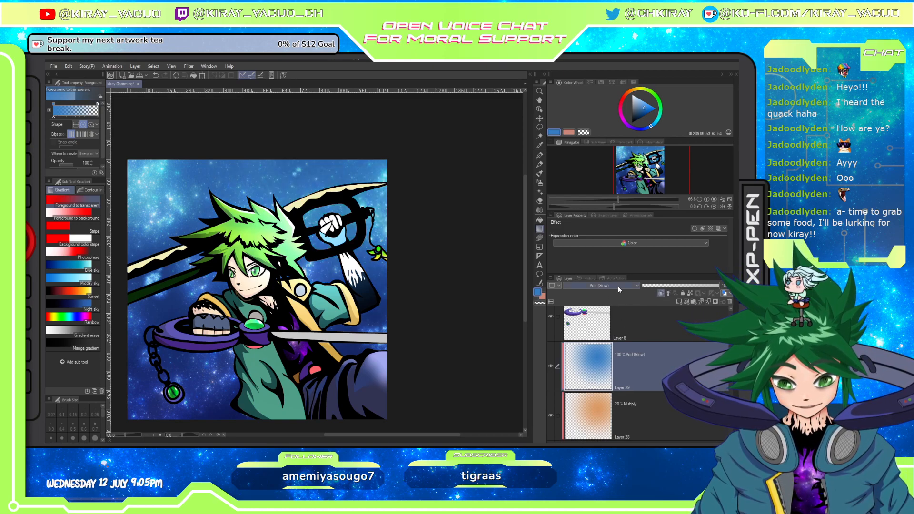
left_click(601, 177)
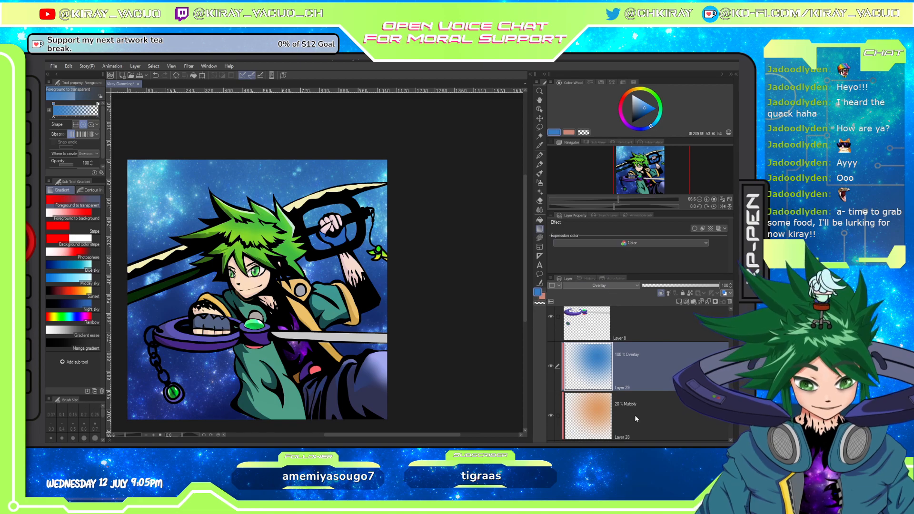
Raise the orange gradient layer's opacity to 93% and switch its blending to Overlay.
left_click(654, 412)
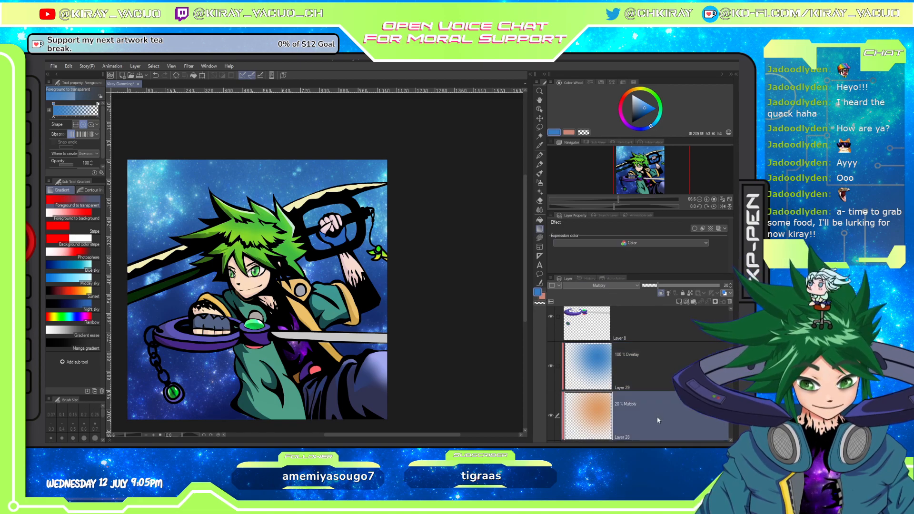
left_click(713, 285)
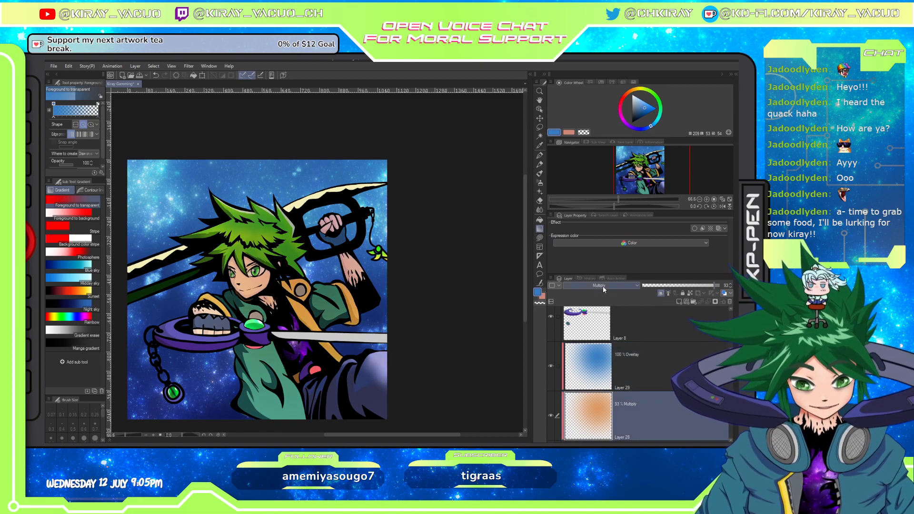
left_click(602, 174)
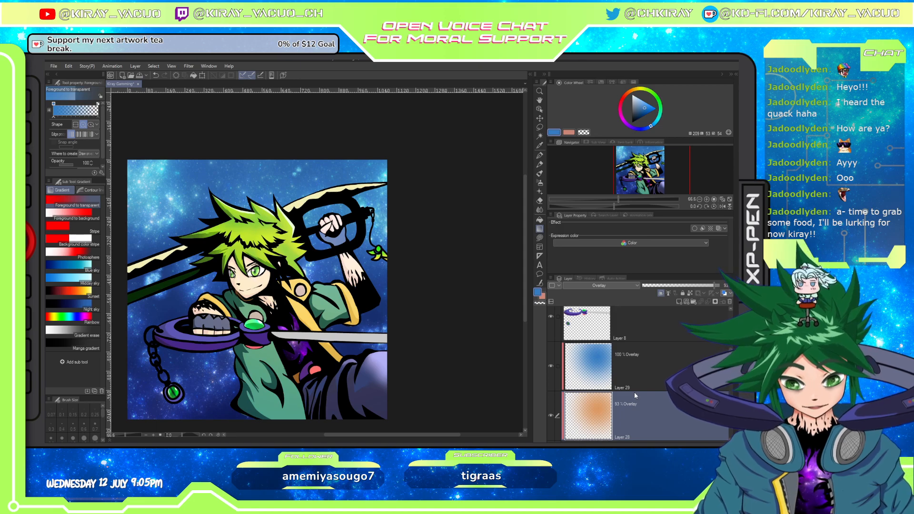
Switch the blue gradient layer to Vivid light blending and select the transparent drawing colour.
left_click(643, 365)
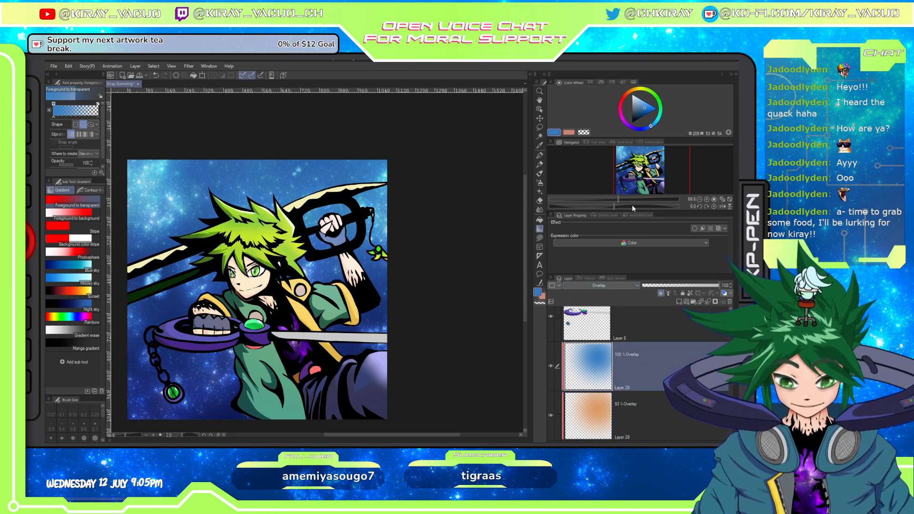
left_click(616, 192)
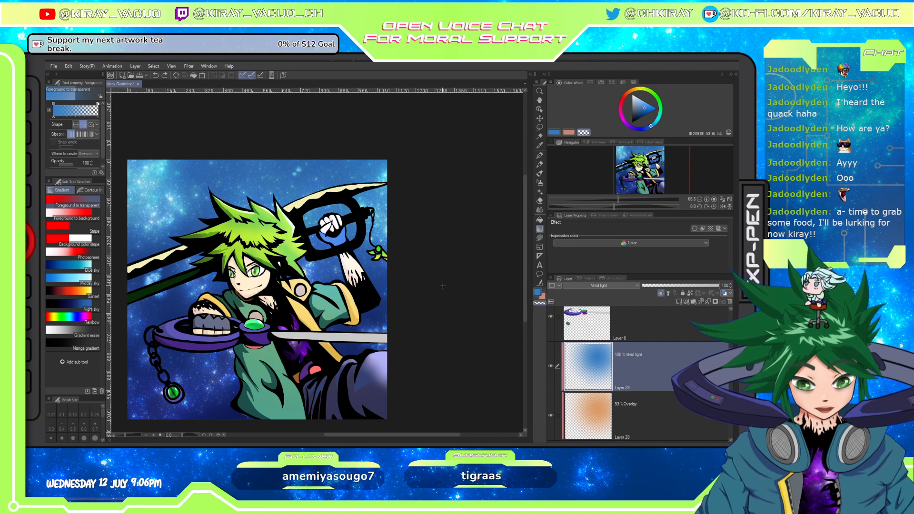
scroll(325, 232, "up", 3)
scroll(324, 232, "up", 3)
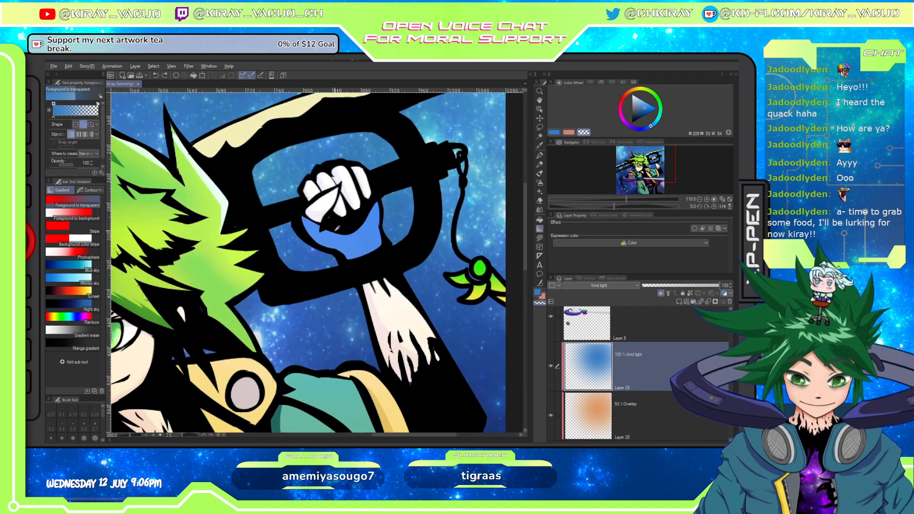
Erase the blue and orange gradients over the glove below the raised fist using transparent lasso fills on both gradient layers.
left_click(540, 239)
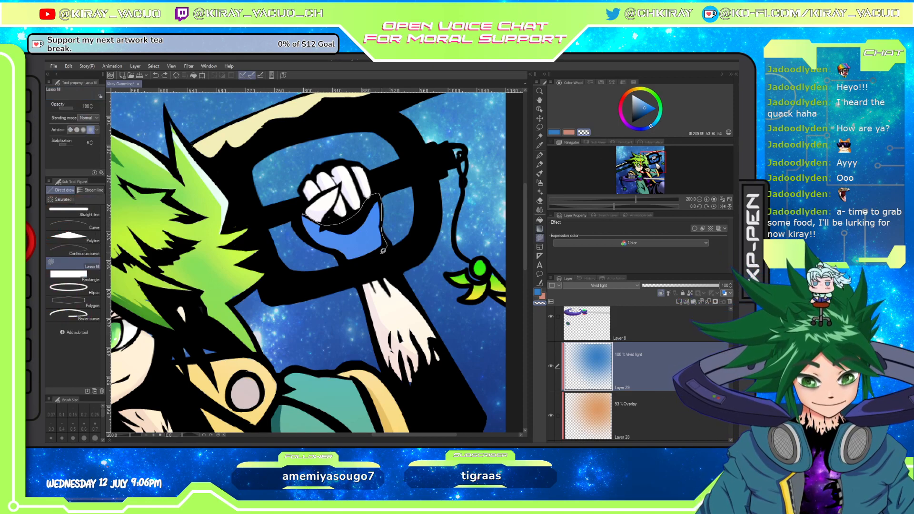
left_click_drag(306, 240, 299, 213)
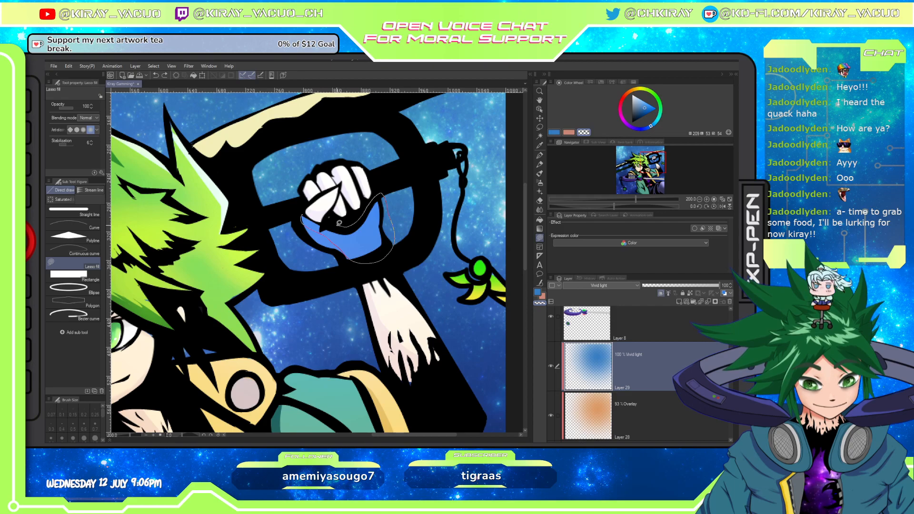
mouse_move(306, 223)
left_mouse_down()
mouse_move(314, 242)
mouse_move(365, 266)
mouse_move(386, 240)
left_mouse_up()
left_click(629, 415)
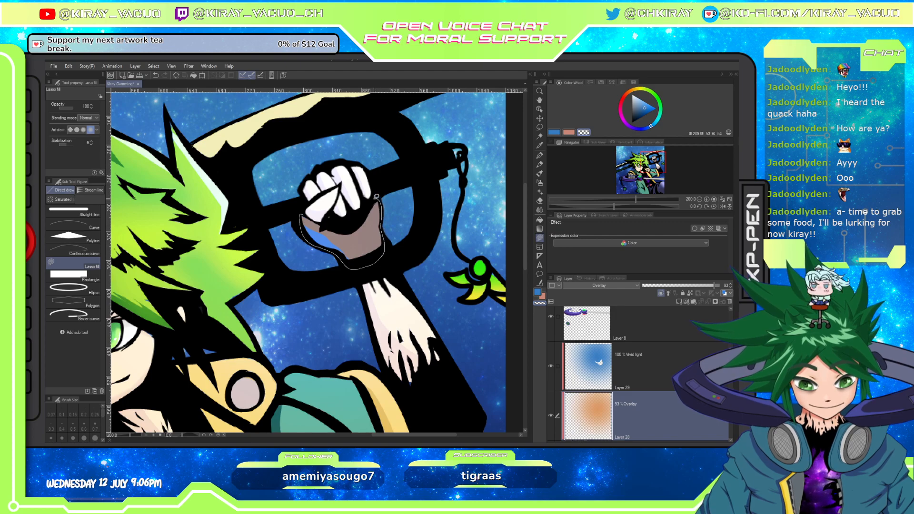
left_click_drag(341, 220, 302, 216)
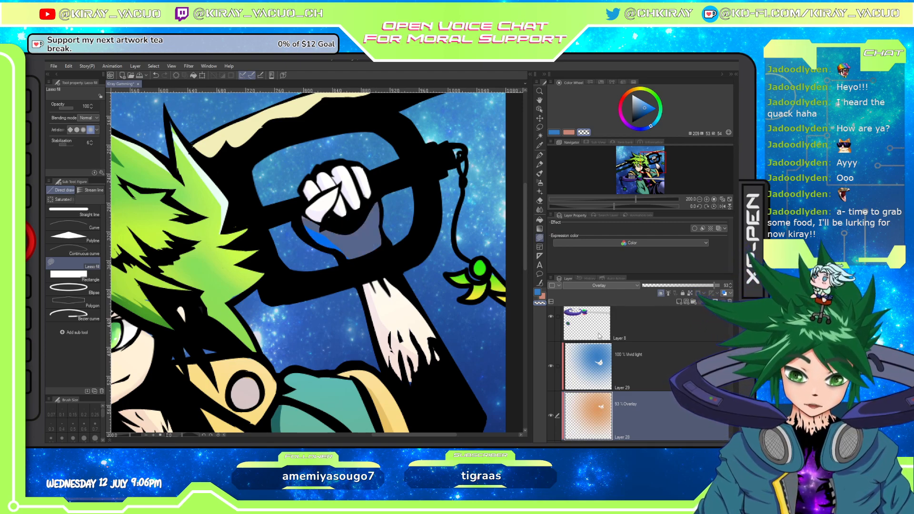
left_click(635, 367)
mouse_move(301, 223)
left_mouse_down()
mouse_move(332, 249)
mouse_move(353, 251)
left_mouse_up()
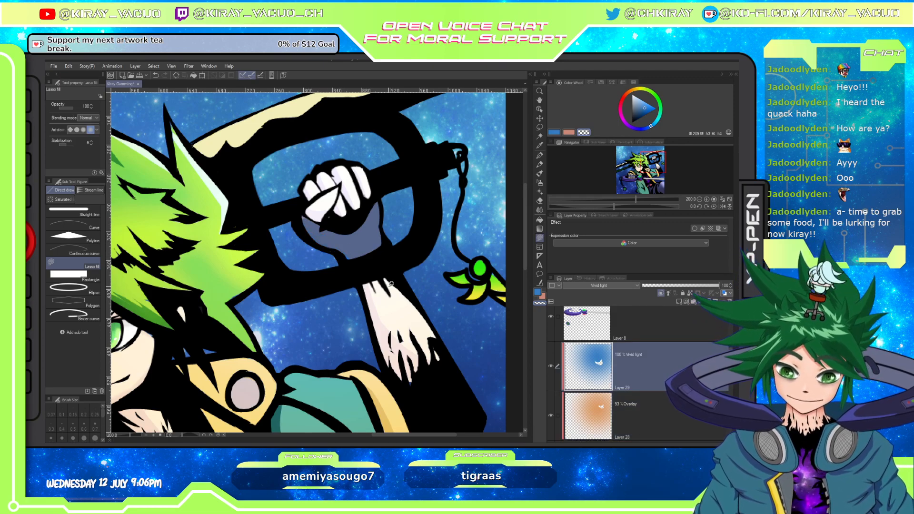
Shift the orange gradient layer's colour to a deeper reddish brown with a colour adjustment.
scroll(391, 285, "down", 8)
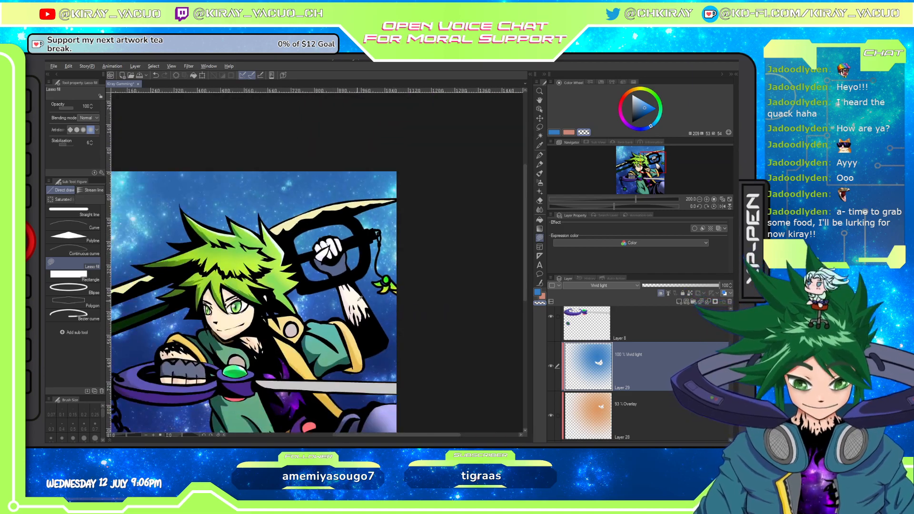
scroll(308, 332, "up", 4)
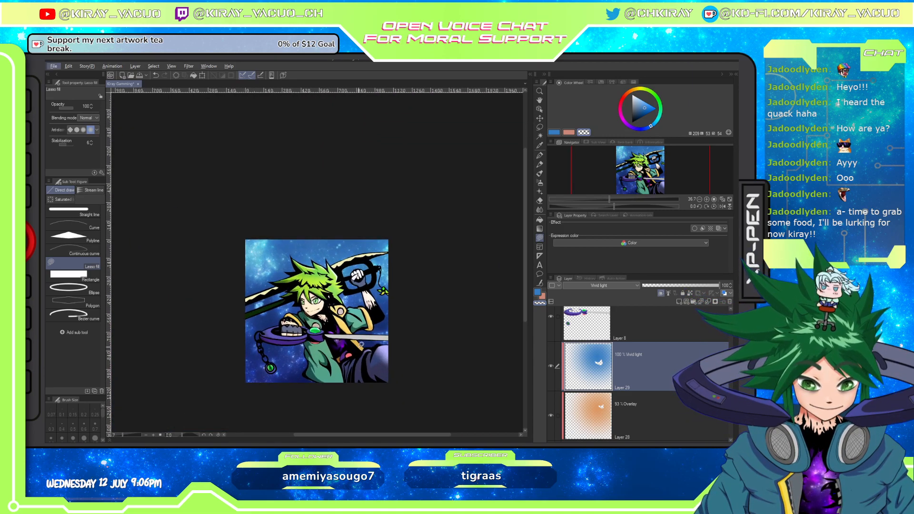
scroll(309, 331, "up", 1)
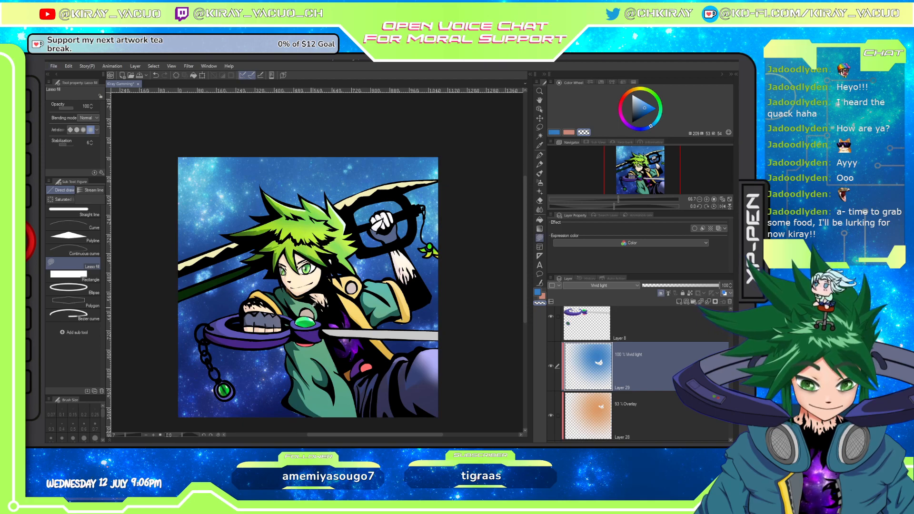
scroll(317, 293, "up", 3)
left_click(669, 407)
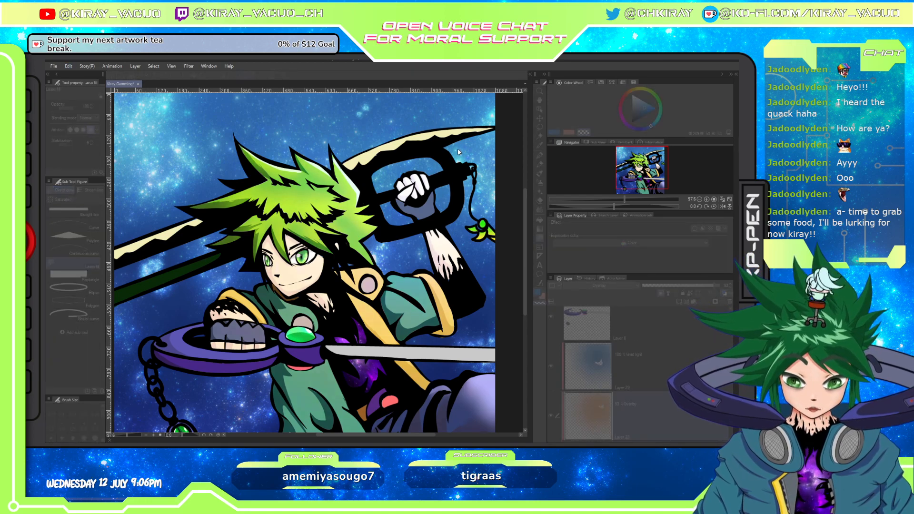
left_click_drag(466, 165, 494, 169)
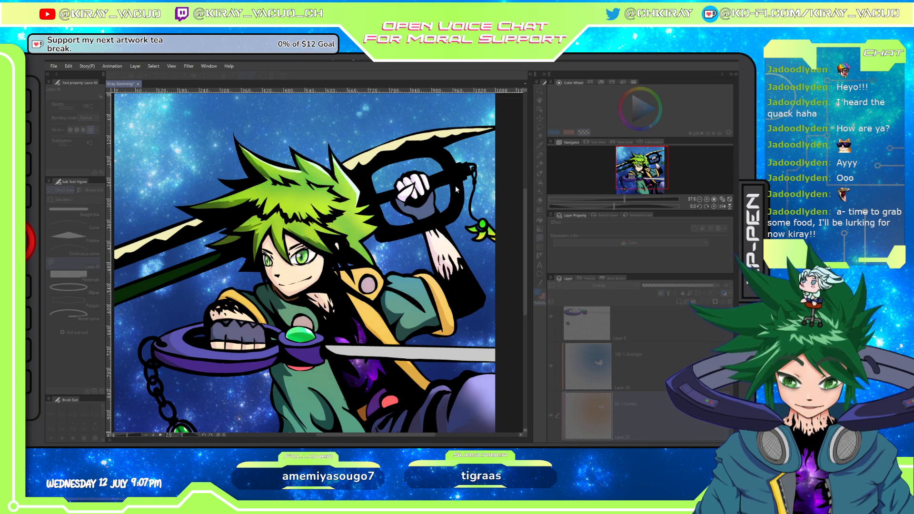
mouse_move(456, 186)
left_mouse_down()
mouse_move(485, 189)
mouse_move(456, 193)
left_mouse_up()
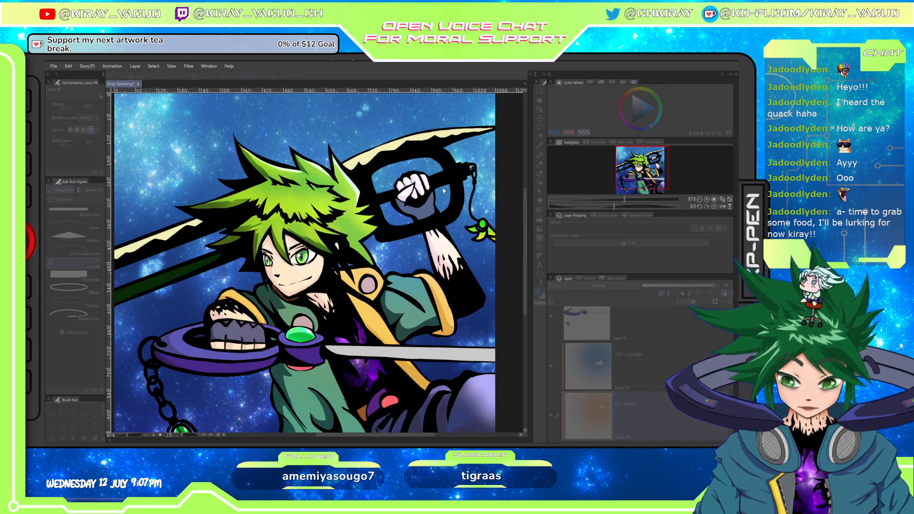
left_click_drag(443, 188, 440, 188)
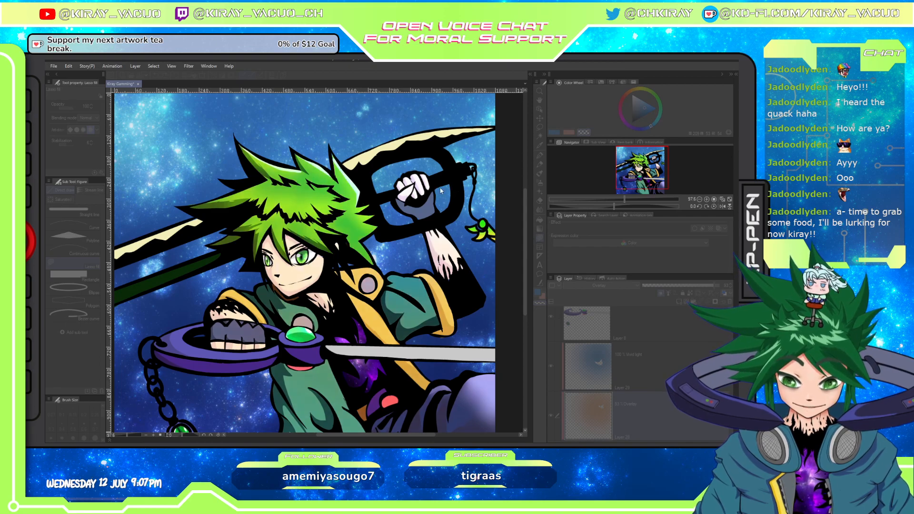
left_click(547, 141)
scroll(489, 332, "down", 5)
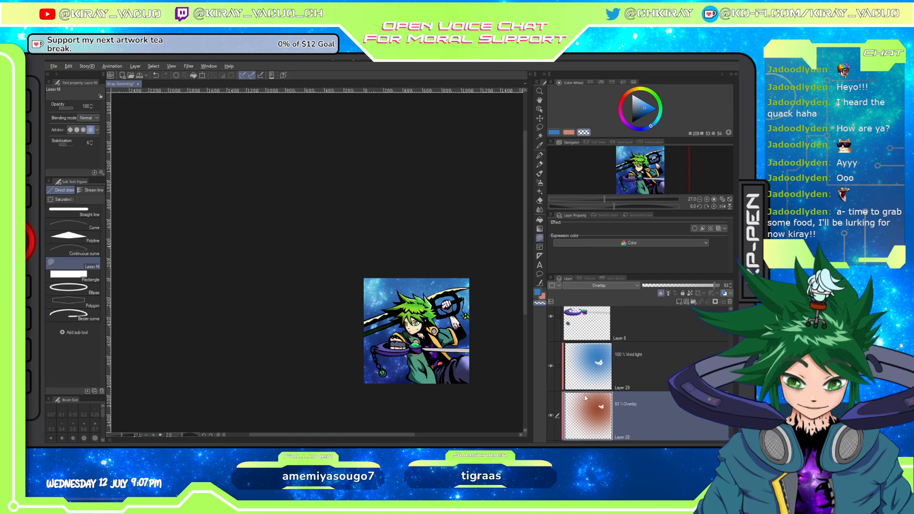
scroll(440, 318, "up", 4)
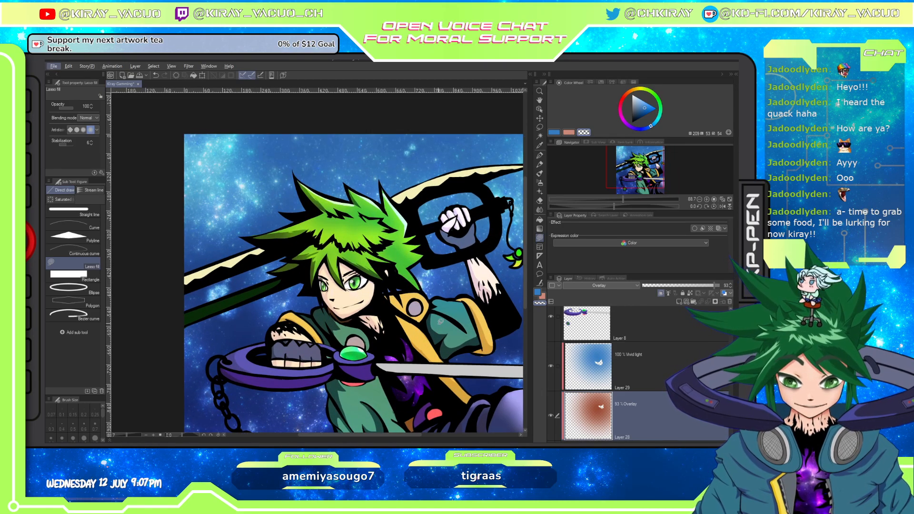
scroll(441, 318, "down", 3)
scroll(458, 331, "up", 5)
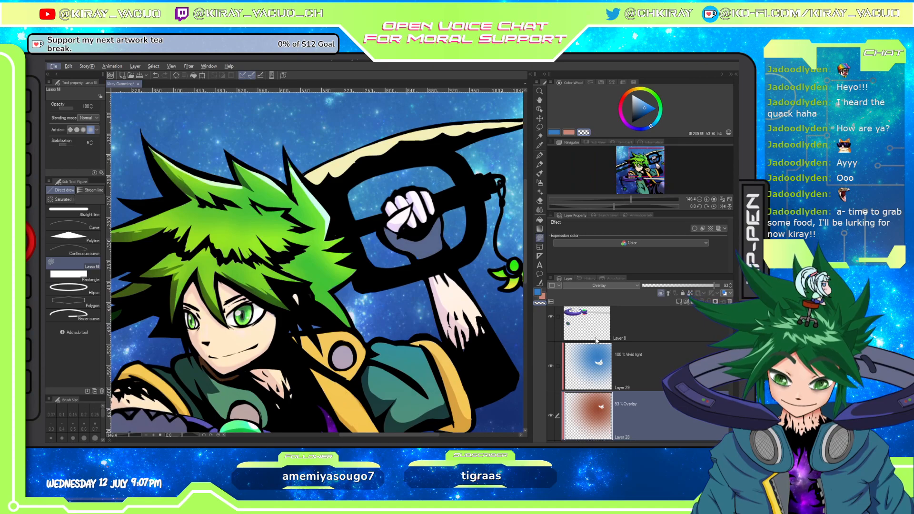
Try the blue gradient layer at 51% opacity, switch its blending to Overlay and return the opacity to 100%.
left_click(652, 362)
scroll(386, 368, "down", 5)
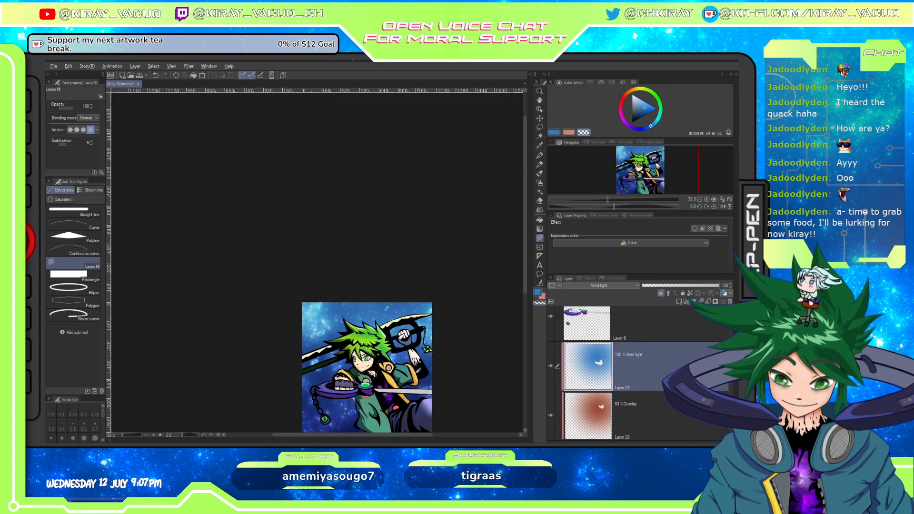
scroll(385, 367, "up", 2)
key("alt")
left_click_drag(710, 287, 694, 289)
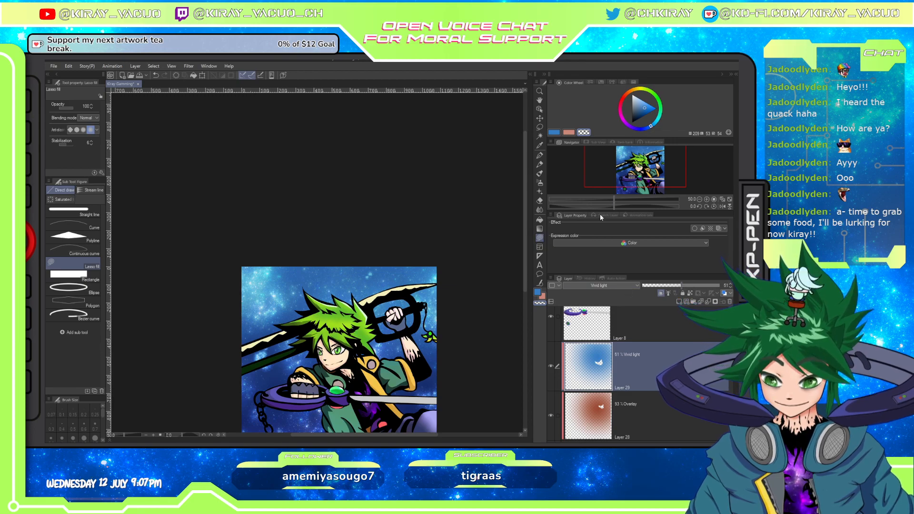
left_click(596, 176)
scroll(408, 355, "up", 1)
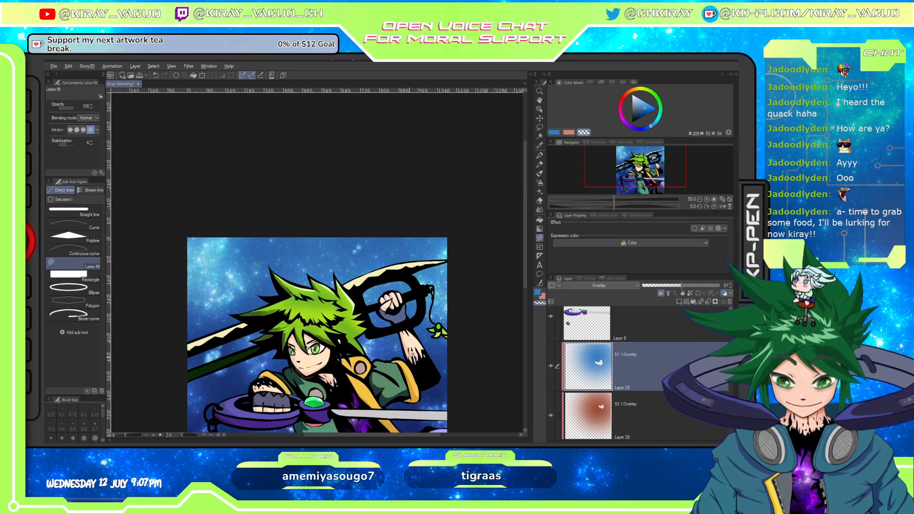
left_click_drag(679, 286, 721, 287)
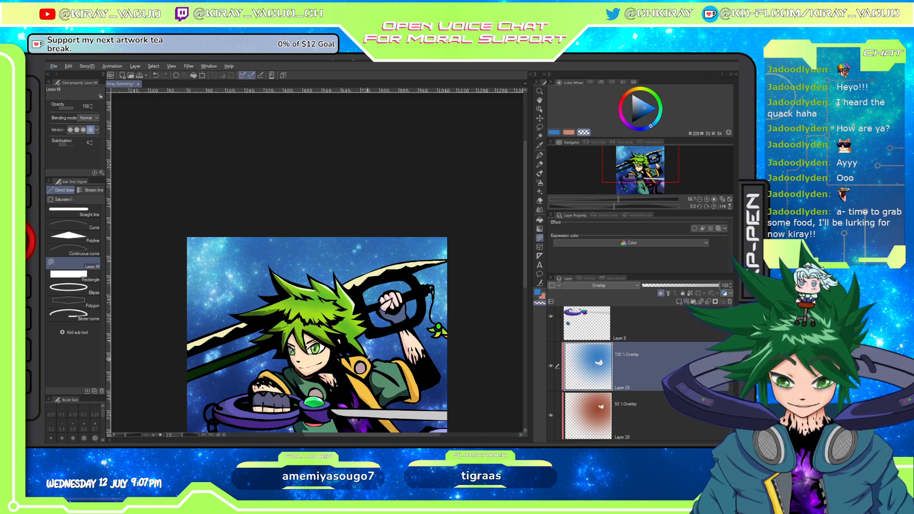
Try a colour adjustment on the blue gradient layer.
scroll(365, 354, "down", 2)
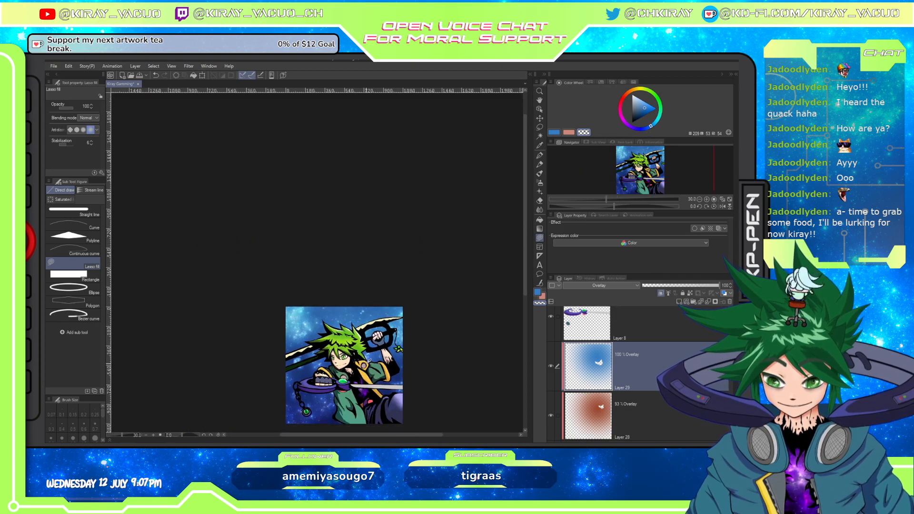
scroll(367, 373, "up", 1)
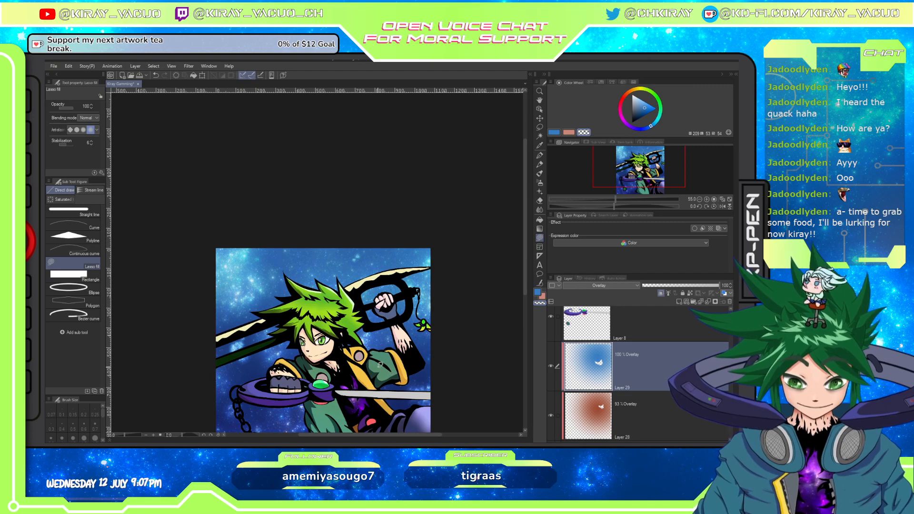
scroll(373, 365, "up", 3)
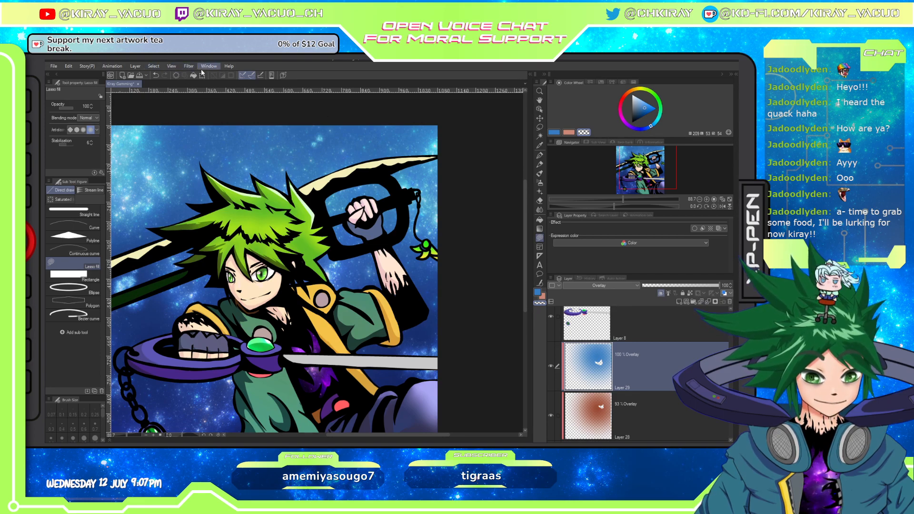
left_click(270, 96)
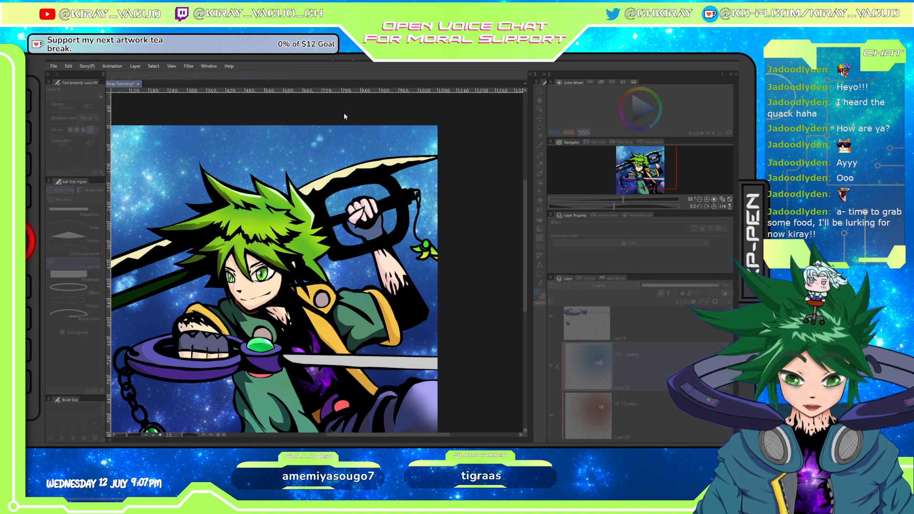
key("Return")
scroll(412, 339, "up", 1)
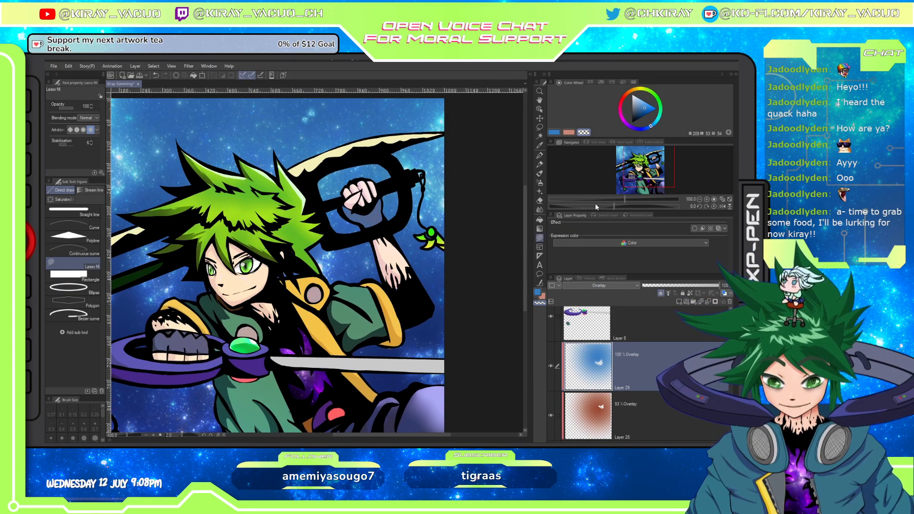
Compare Screen, Glow dodge and Add (Glow) blending on the blue gradient layer and settle on Glow dodge.
left_click(597, 139)
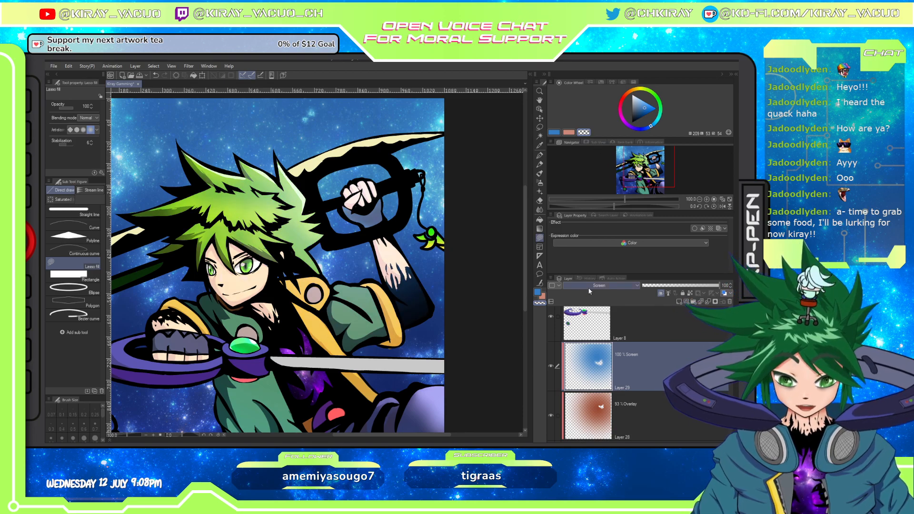
left_click(588, 154)
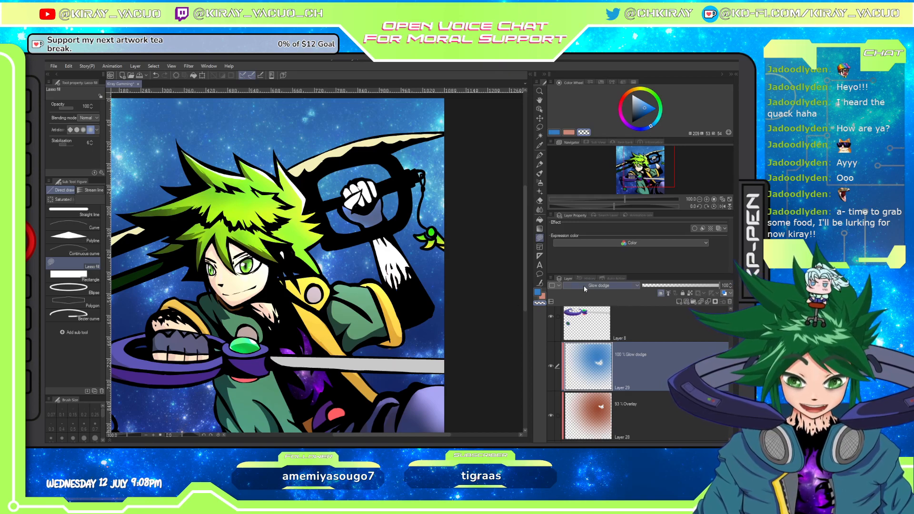
left_click(586, 167)
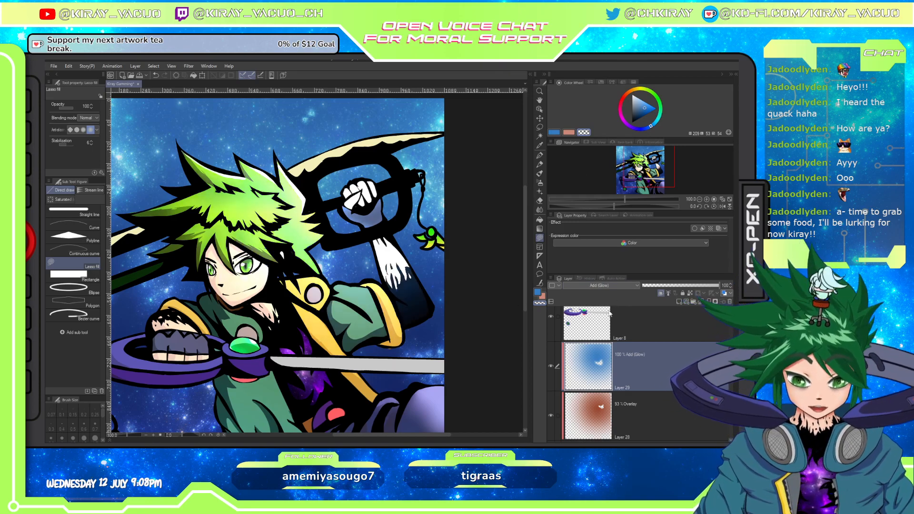
left_click(604, 285)
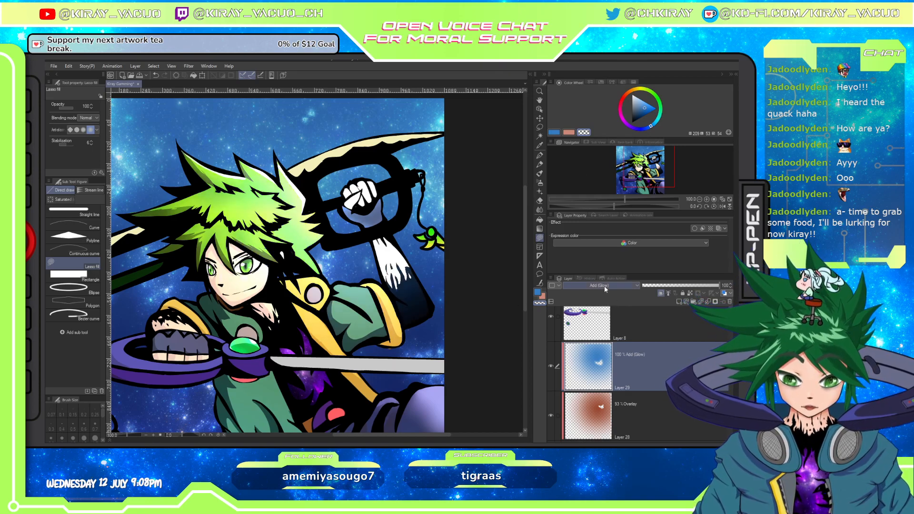
left_click(601, 153)
left_click(601, 153)
scroll(390, 337, "down", 4)
scroll(389, 335, "down", 2)
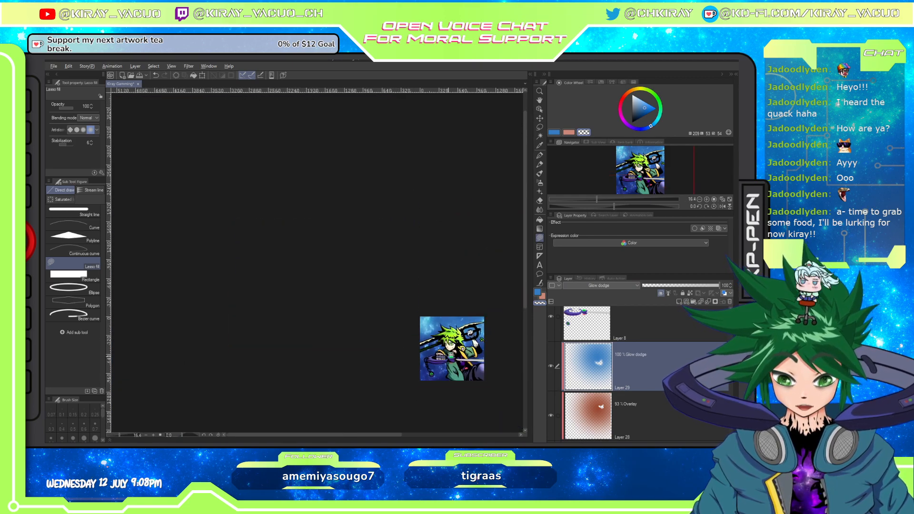
scroll(390, 336, "up", 5)
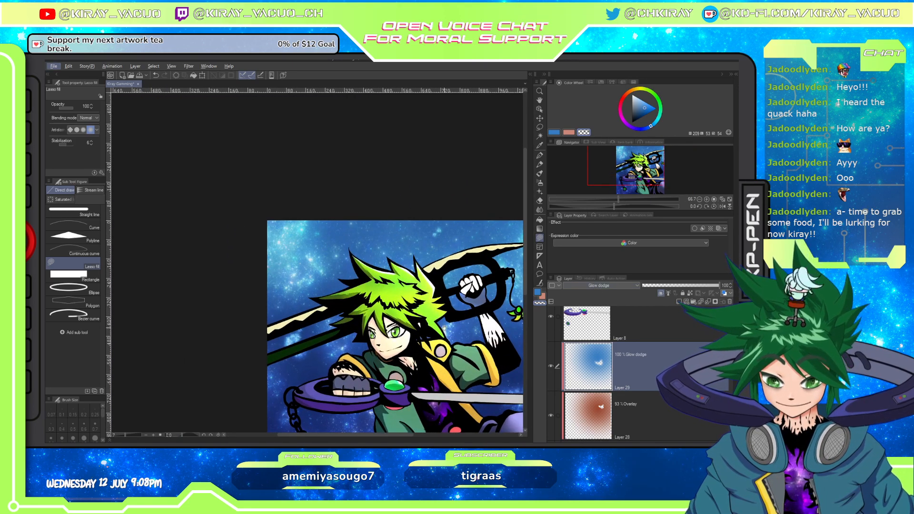
Lower the blue gradient layer's opacity to 50% and check the effect on the whole illustration.
key("ctrl+0")
left_click(699, 286)
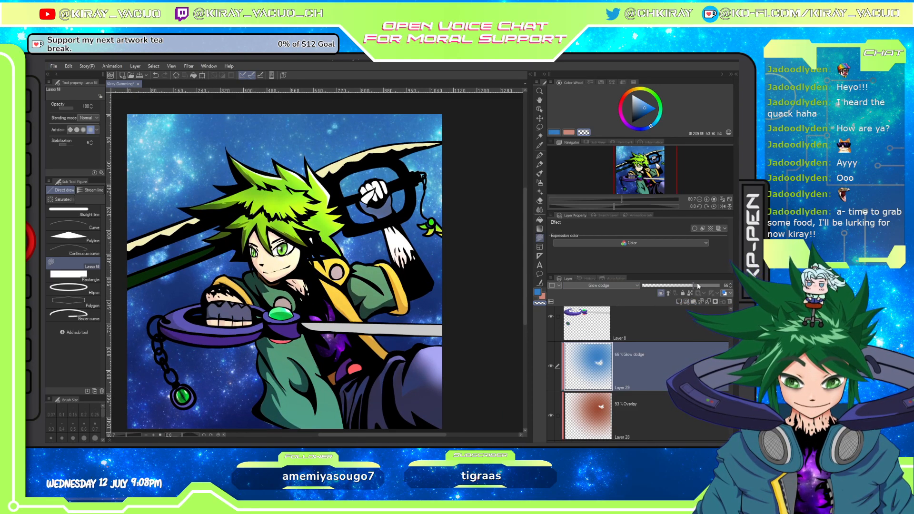
left_click_drag(688, 285, 683, 287)
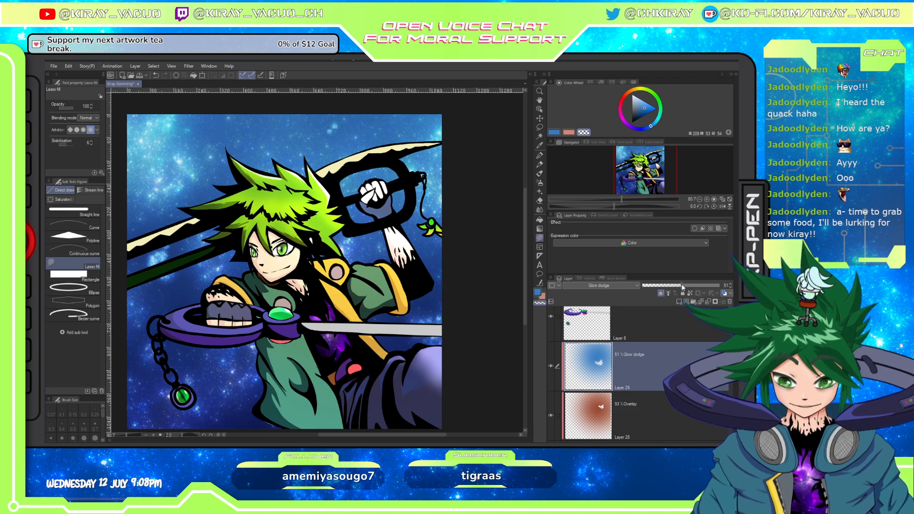
scroll(451, 291, "down", 3)
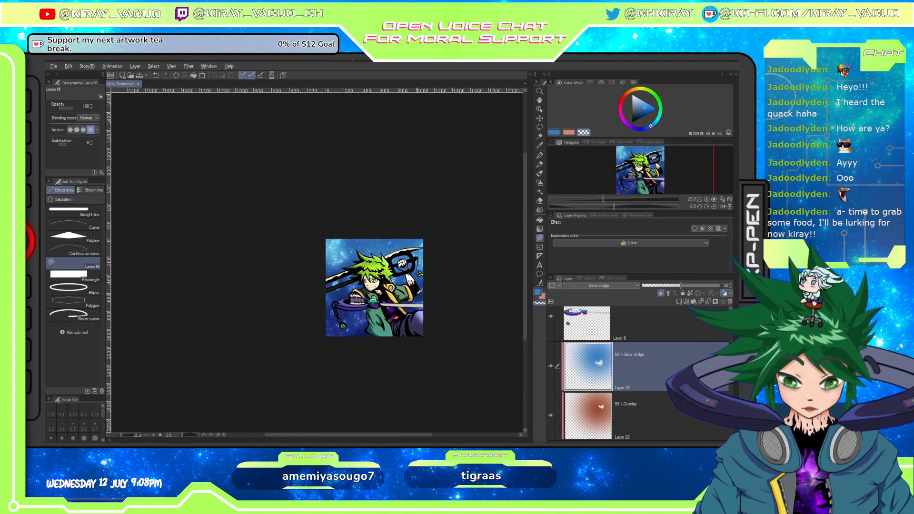
scroll(418, 282, "up", 1)
key("alt")
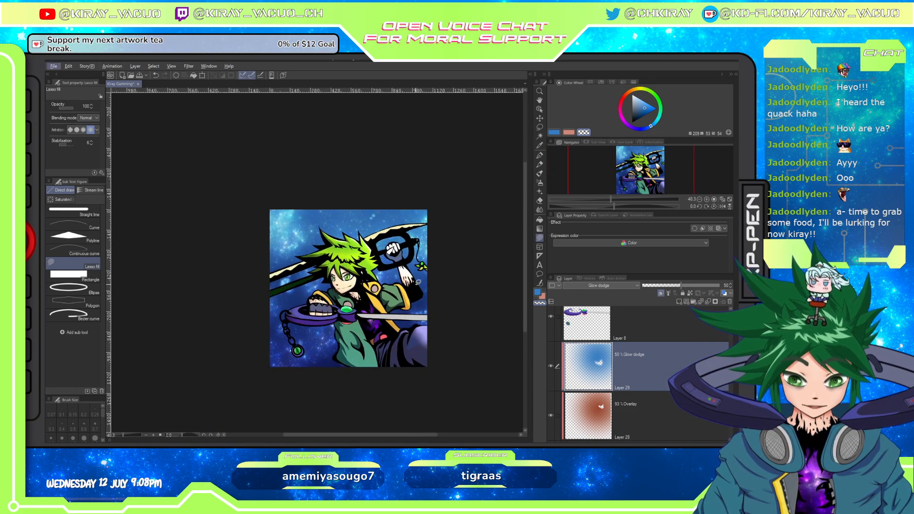
scroll(417, 282, "up", 2)
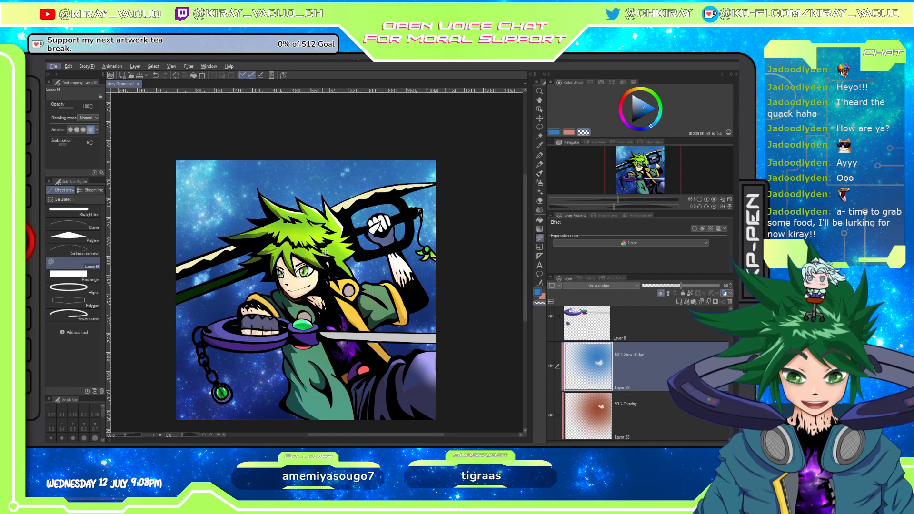
Try erasing the blue gradient from the raised forearm and fist with the transparent Lasso fill at full opacity.
scroll(323, 253, "up", 3)
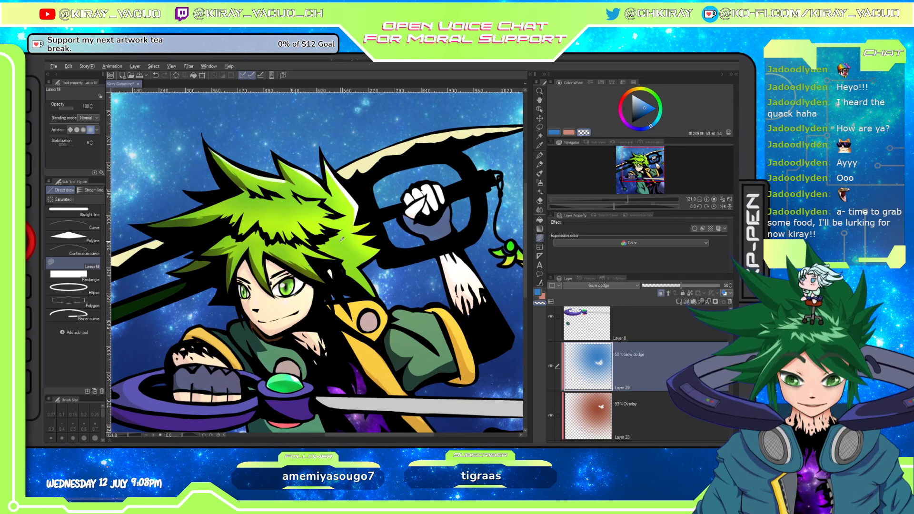
scroll(341, 239, "down", 4)
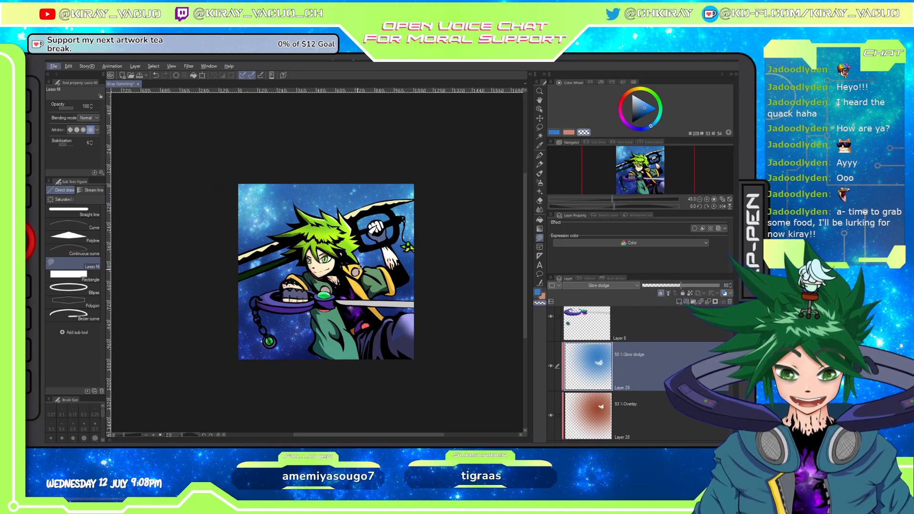
scroll(413, 272, "down", 1)
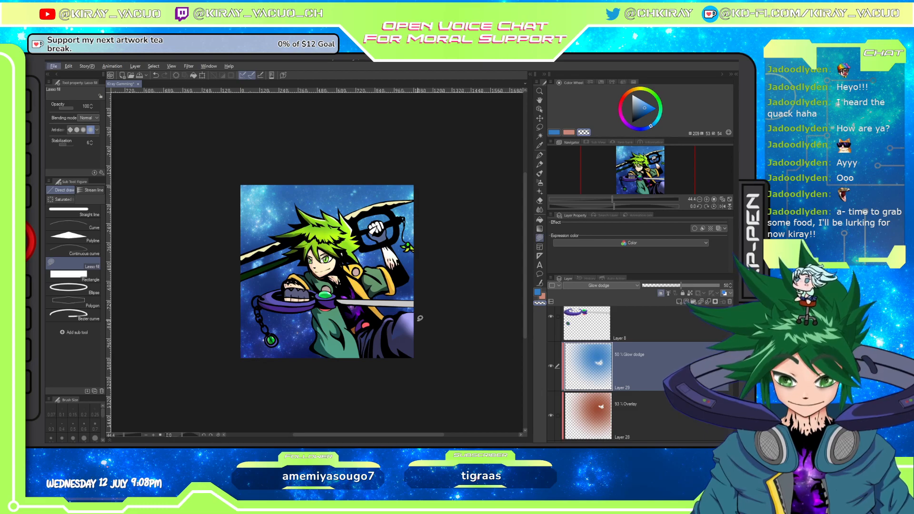
scroll(404, 295, "up", 1)
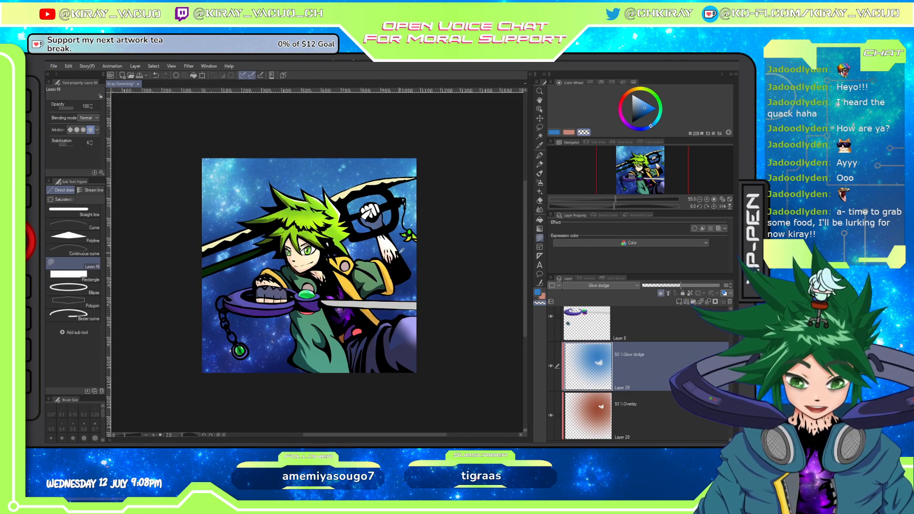
scroll(383, 282, "up", 3)
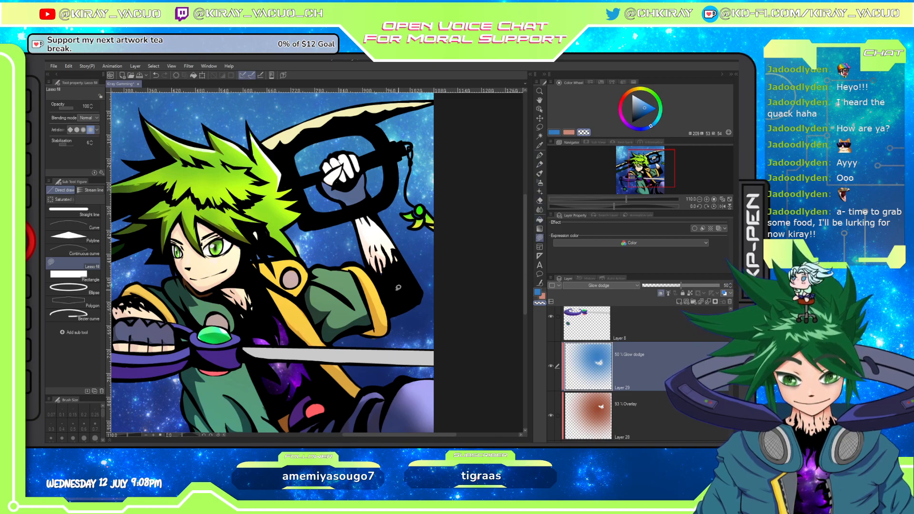
mouse_move(355, 202)
left_mouse_down()
mouse_move(412, 294)
mouse_move(380, 285)
left_mouse_up()
key("ctrl+z")
mouse_move(354, 215)
left_mouse_down()
mouse_move(378, 278)
mouse_move(403, 280)
mouse_move(379, 212)
mouse_move(385, 232)
left_mouse_up()
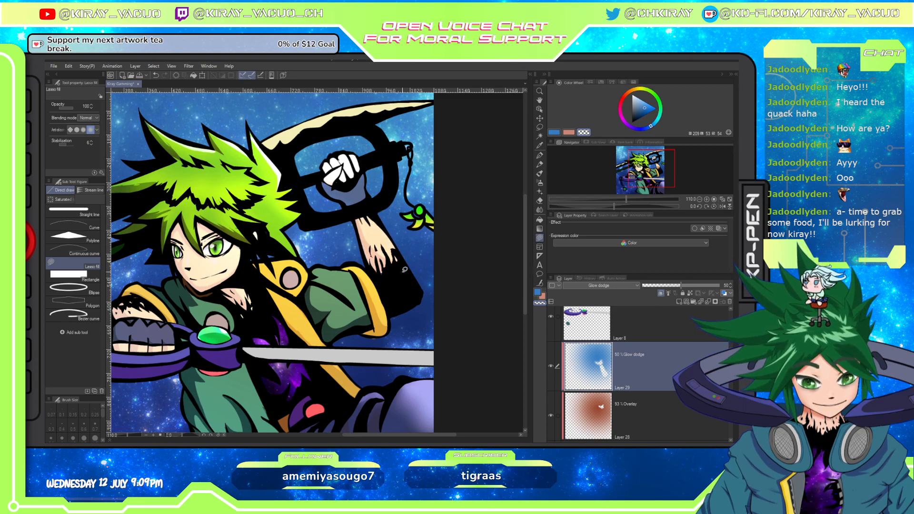
mouse_move(349, 204)
left_mouse_down()
mouse_move(335, 173)
mouse_move(341, 201)
mouse_move(324, 185)
mouse_move(325, 163)
mouse_move(351, 149)
mouse_move(365, 180)
left_mouse_up()
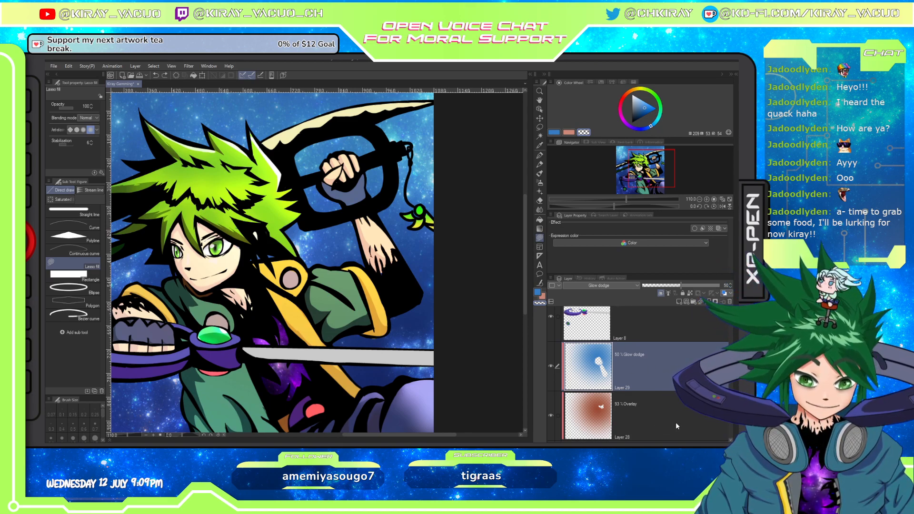
key("ctrl+z")
key("ctrl+z")
key("ctrl+z")
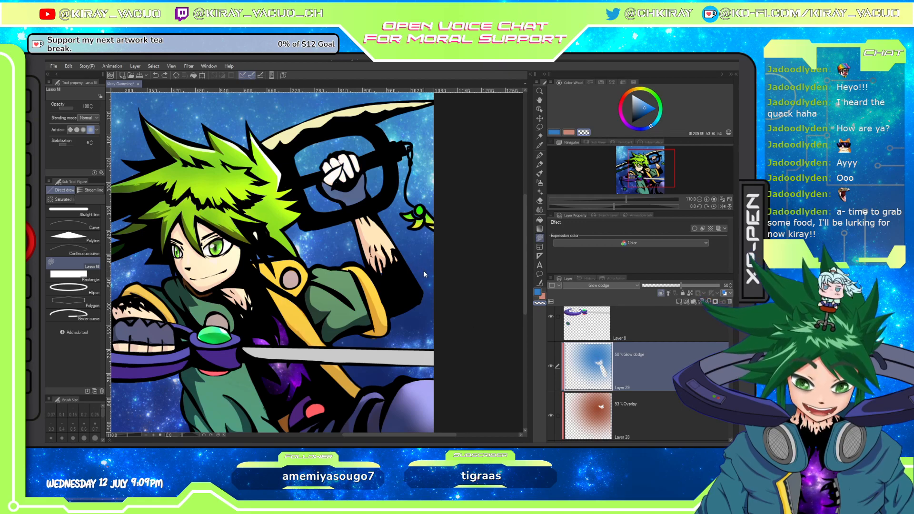
Set the Lasso fill opacity to 50 and partly erase the blue gradient over the raised forearm and fist.
left_click(86, 107)
type("50")
key("Return")
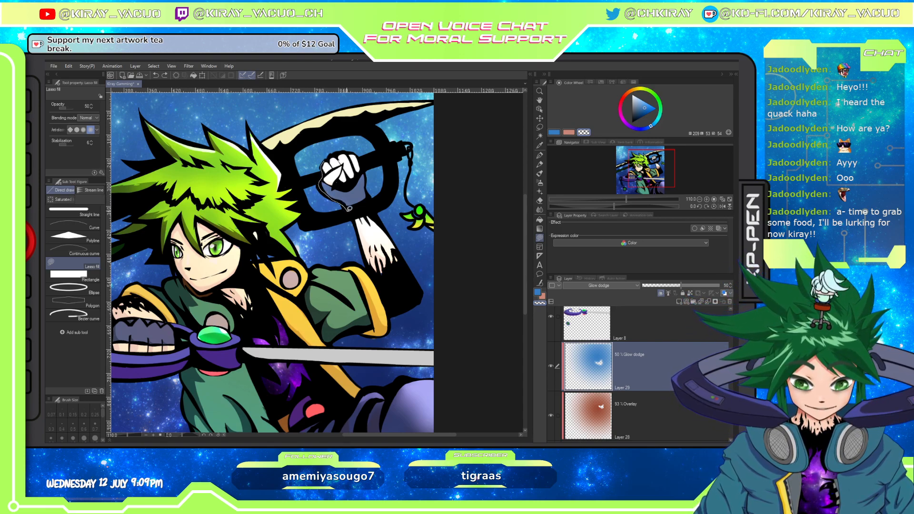
mouse_move(354, 217)
left_mouse_down()
mouse_move(380, 276)
mouse_move(409, 277)
left_mouse_up()
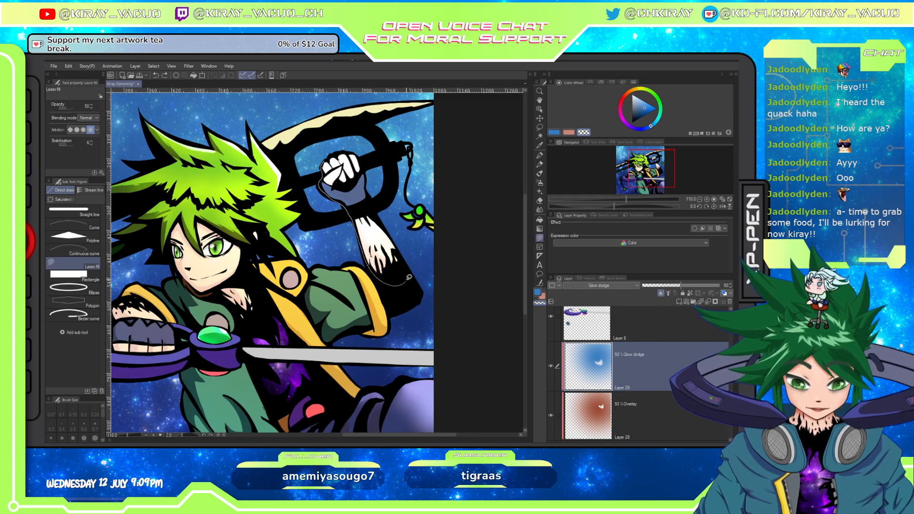
mouse_move(391, 234)
left_mouse_down()
mouse_move(371, 207)
mouse_move(368, 173)
left_mouse_up()
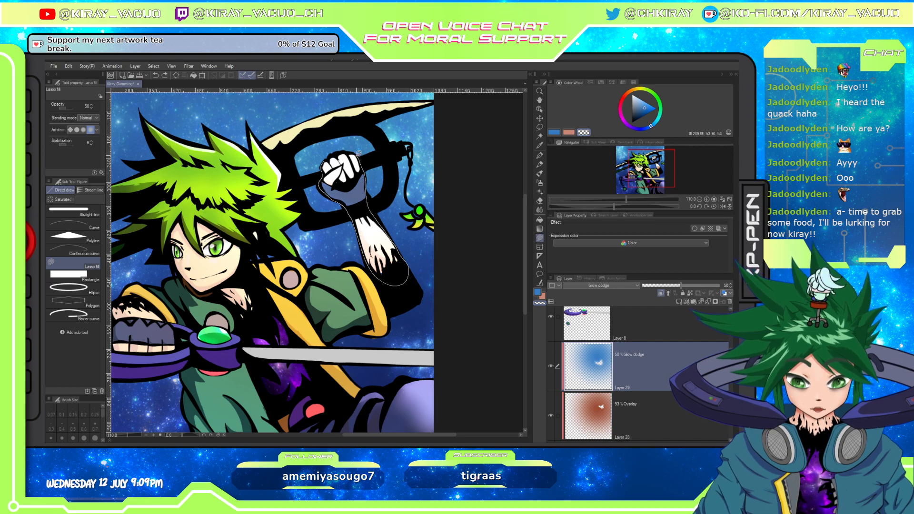
left_click_drag(331, 155, 326, 158)
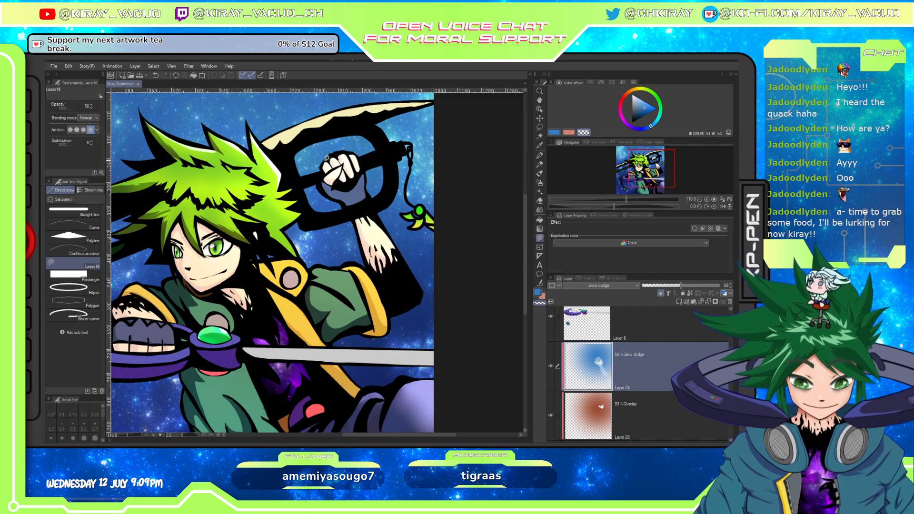
Add a new clipped layer above the blue gradient layer and choose a bright golden yellow as the drawing colour.
scroll(327, 159, "down", 5)
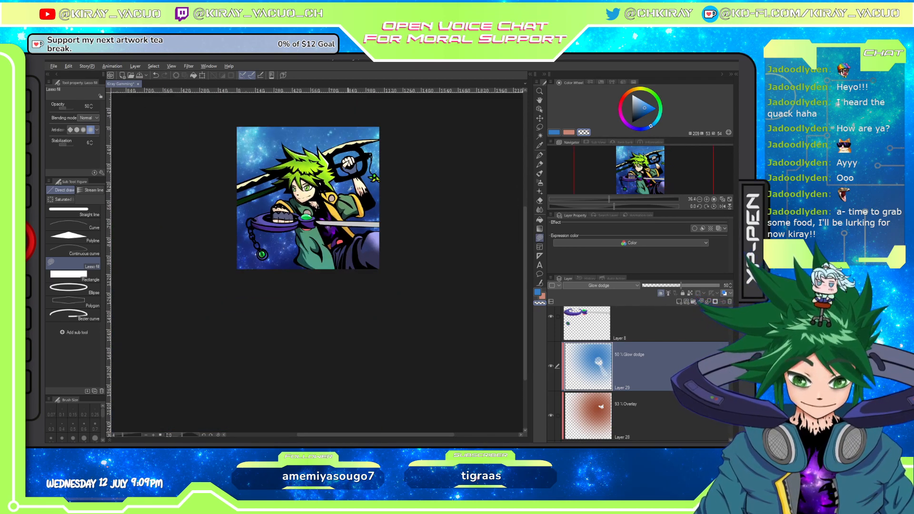
scroll(307, 135, "up", 3)
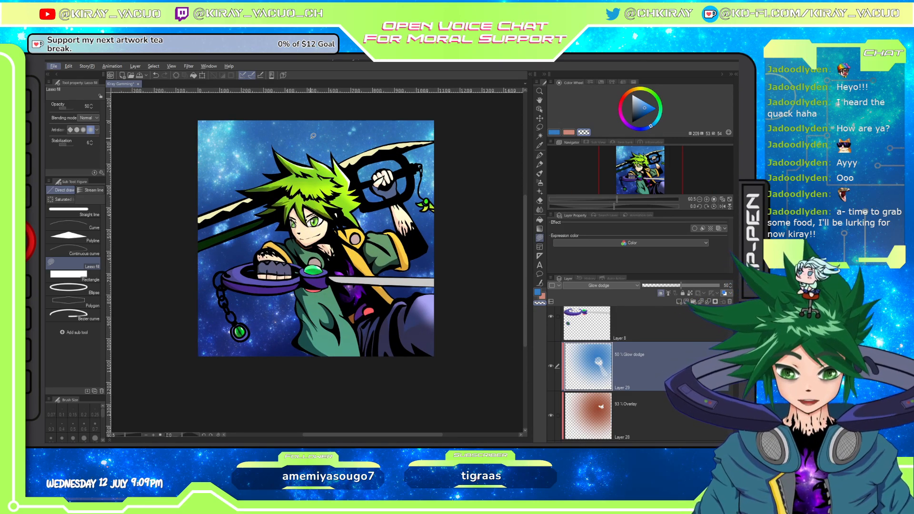
key("alt")
scroll(375, 174, "up", 1)
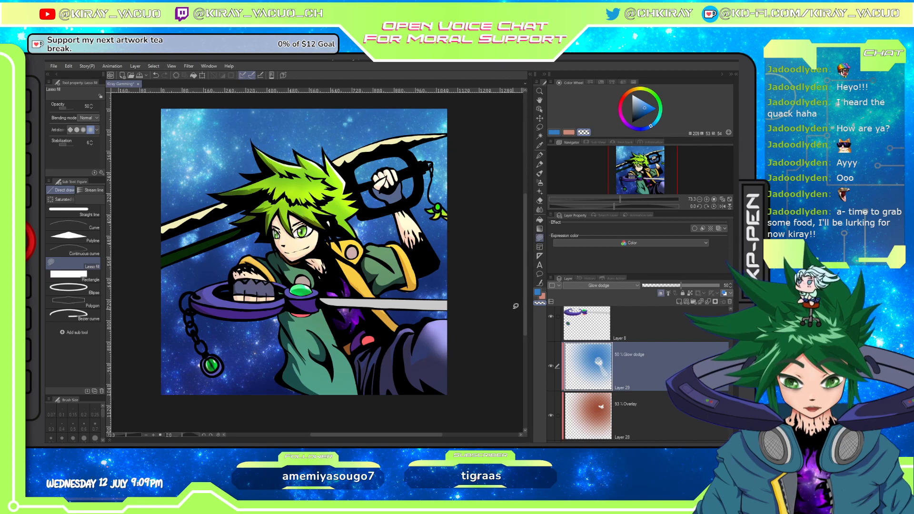
scroll(360, 261, "down", 1)
scroll(365, 253, "up", 4)
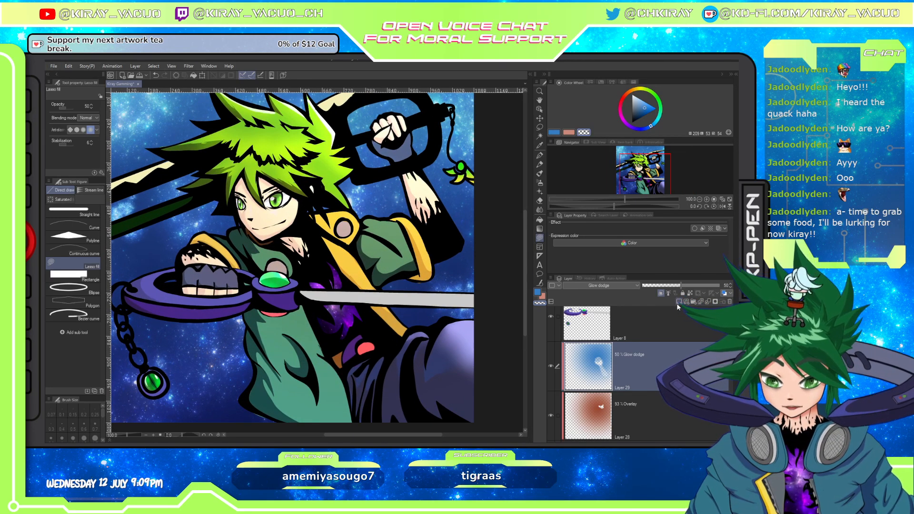
left_click(661, 293)
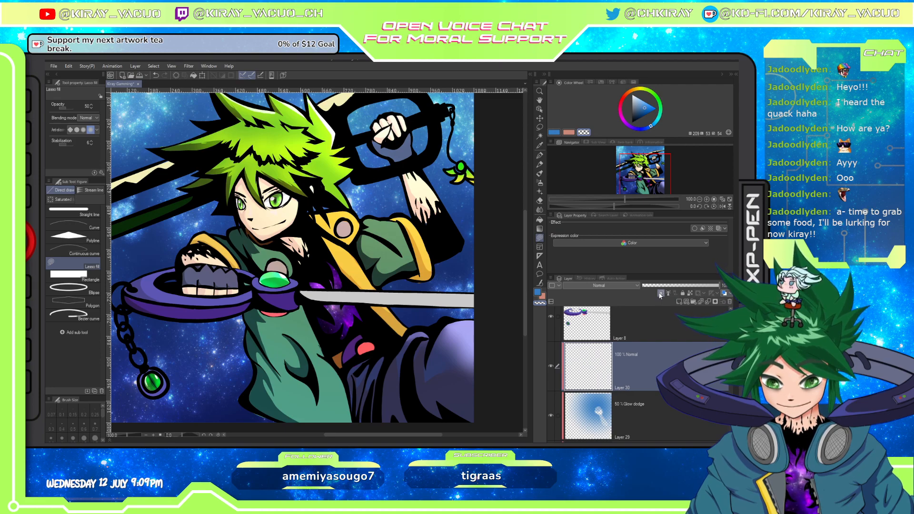
left_click(642, 89)
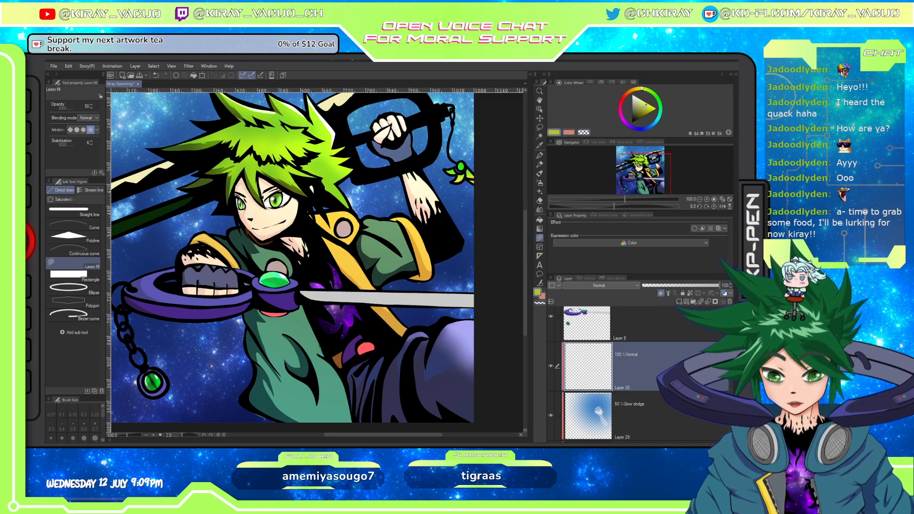
left_click(637, 92)
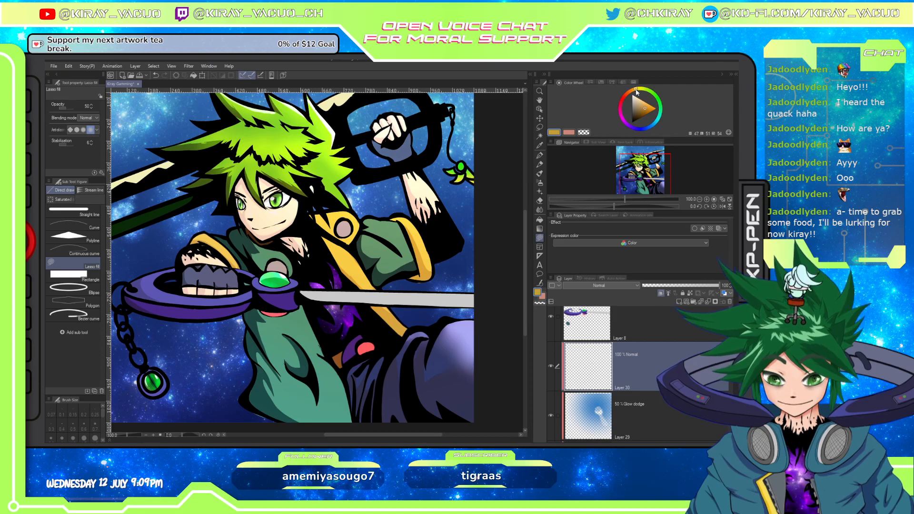
left_click(649, 102)
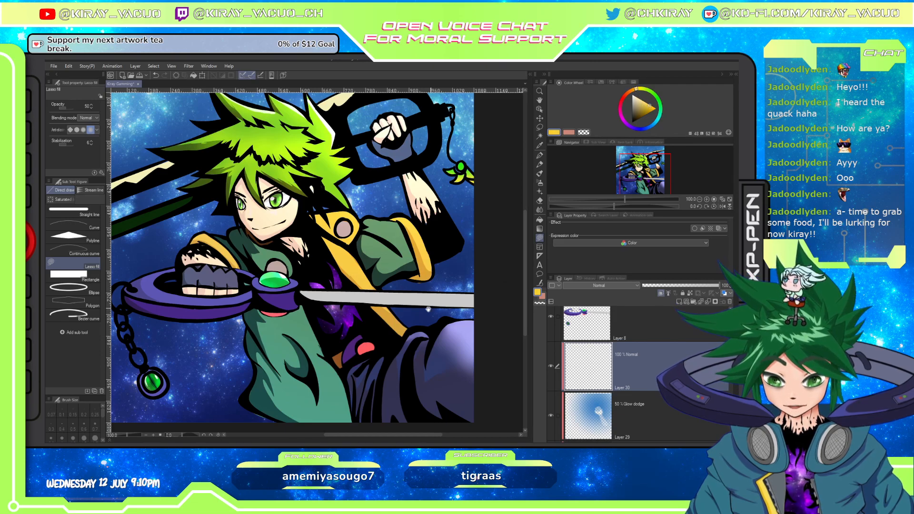
Switch to the Foreground to transparent gradient and set its opacity to 50.
left_click_drag(428, 309, 472, 357)
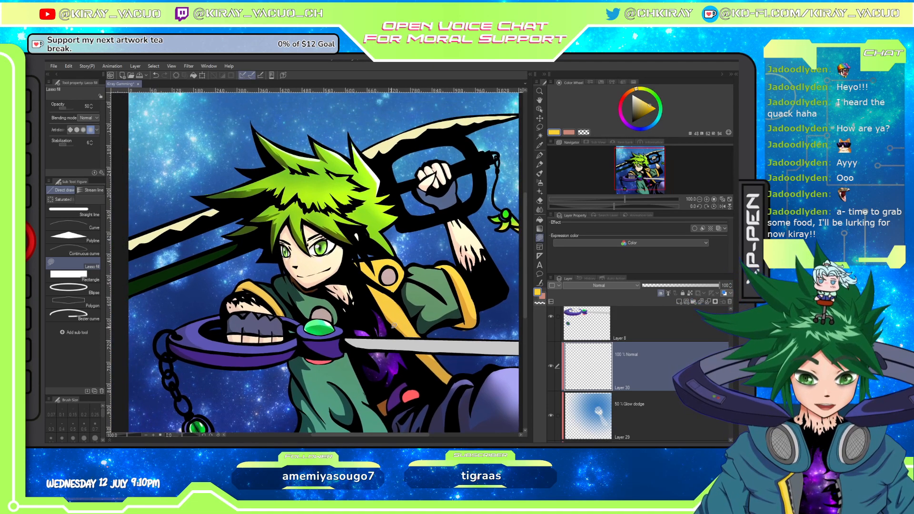
left_click(540, 229)
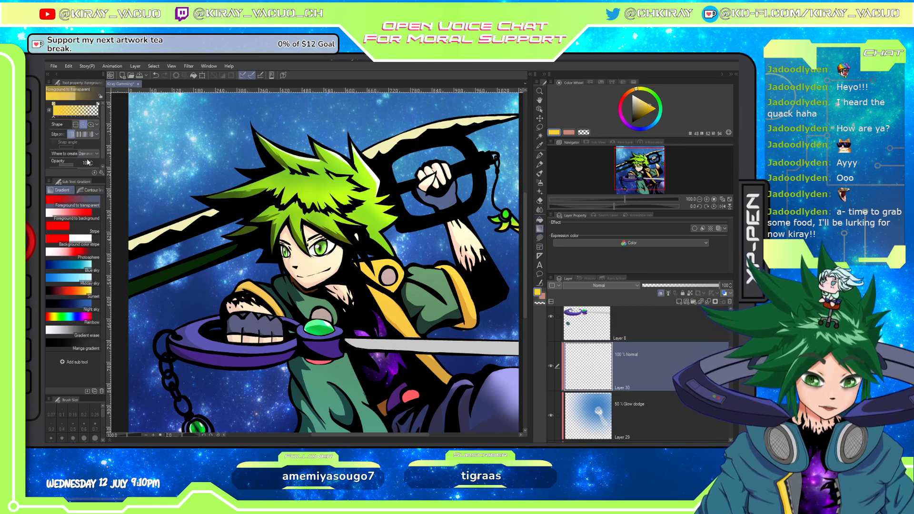
left_click(87, 163)
type("50")
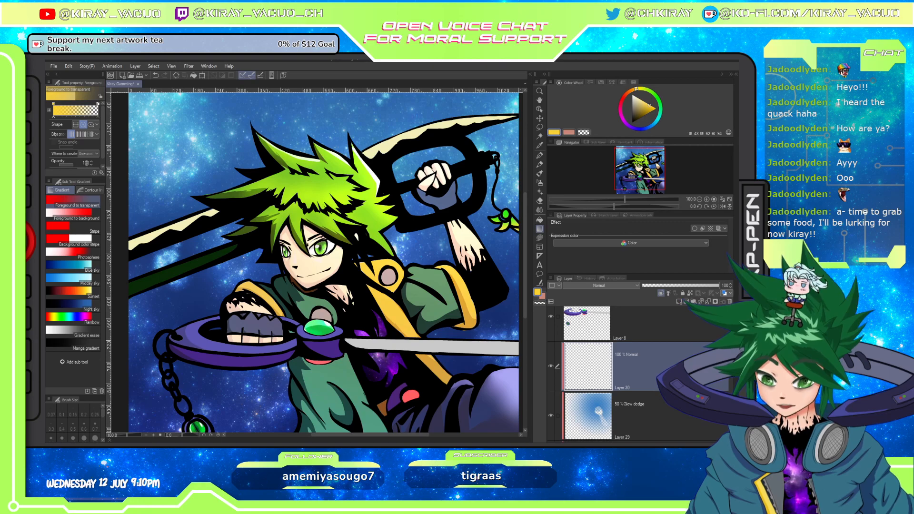
key("Return")
Try a yellow radial gradient over the character with the new layer's blending set to Overlay.
left_click_drag(322, 191, 458, 287)
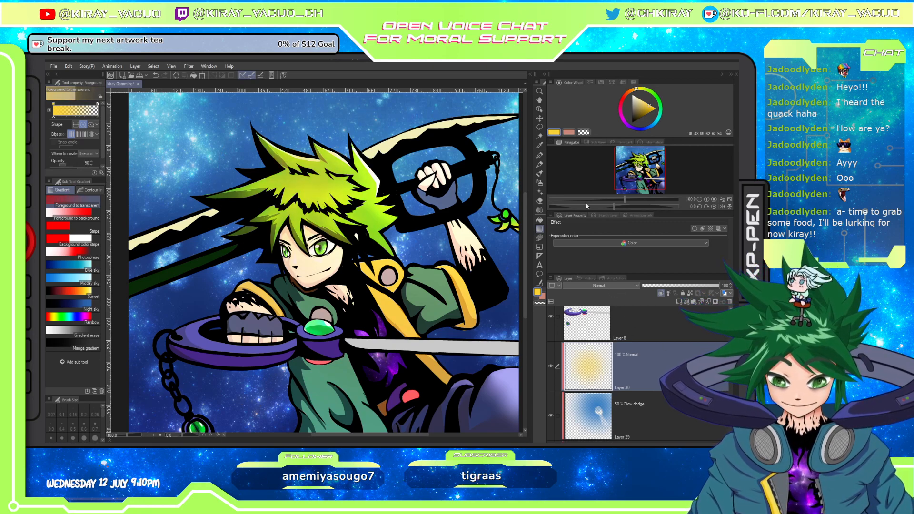
left_click(585, 178)
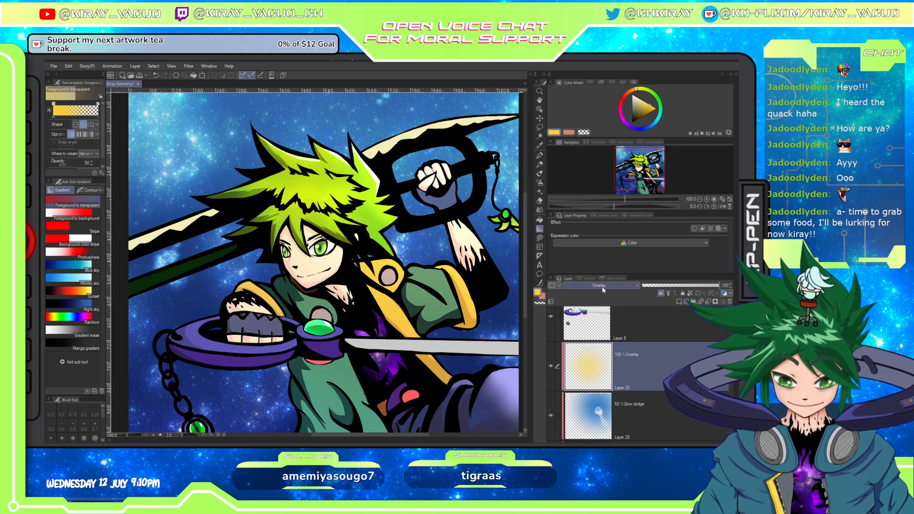
key("ctrl+z")
key("ctrl+z")
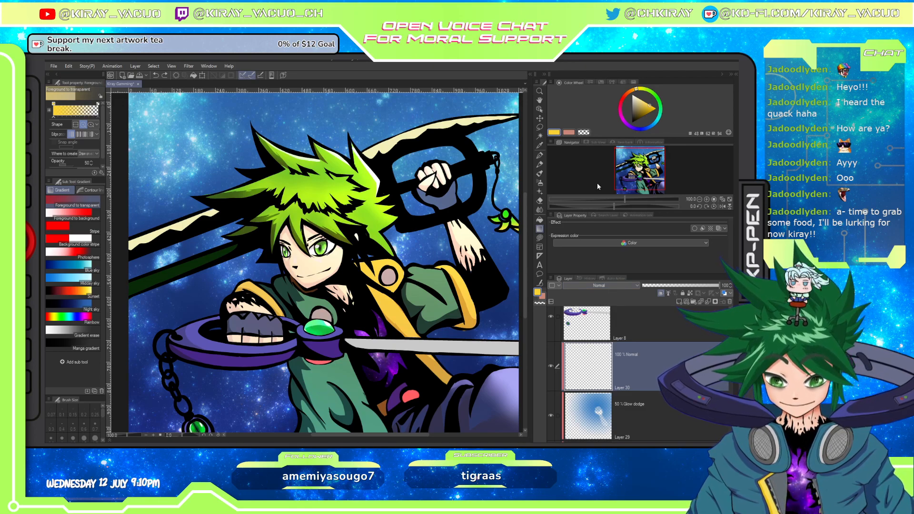
Go through Soft light and Hard light blending on the new layer and settle on Vivid light.
left_click(599, 286)
left_click(597, 186)
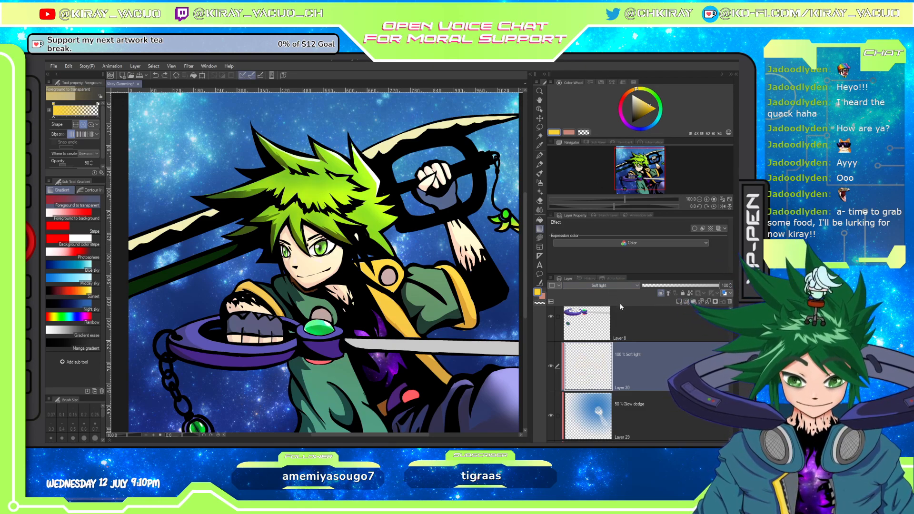
left_click(615, 285)
left_click(593, 190)
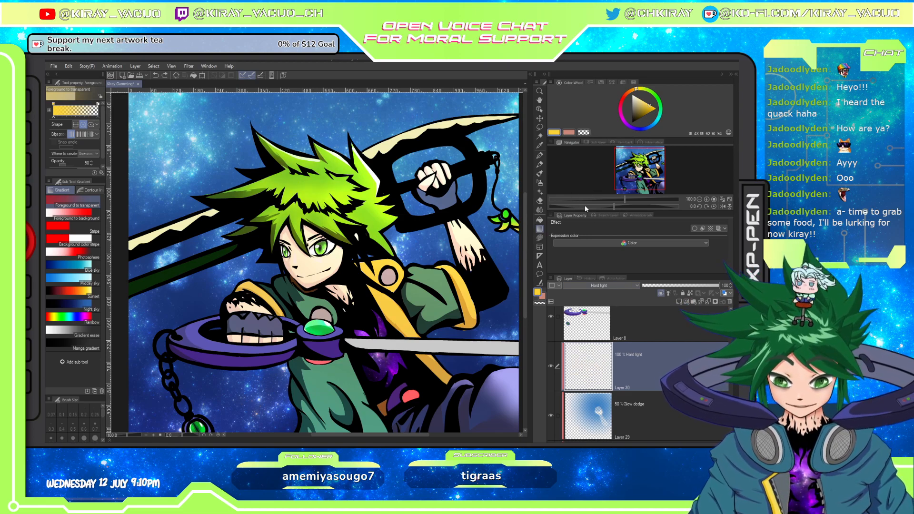
key("Down")
key("Down")
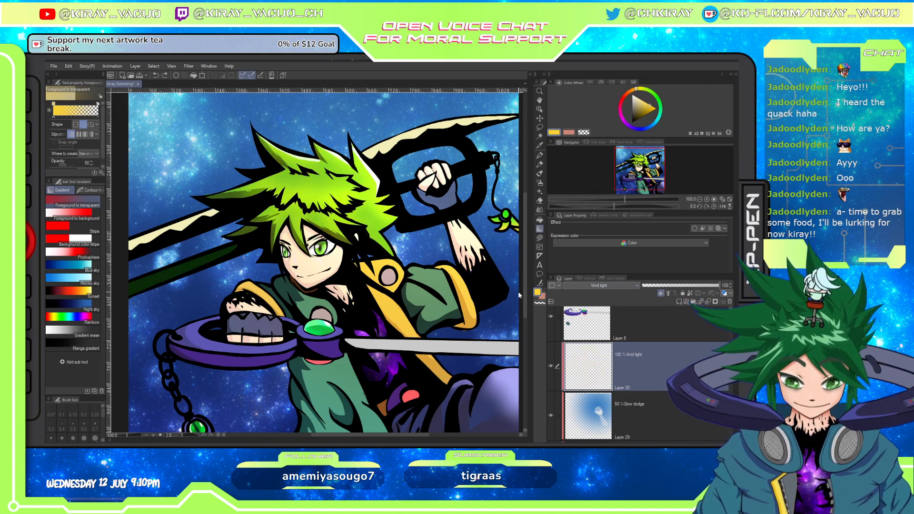
Try a yellow radial gradient on the Vivid light layer and compare the character with and without it.
left_click_drag(520, 295, 564, 352)
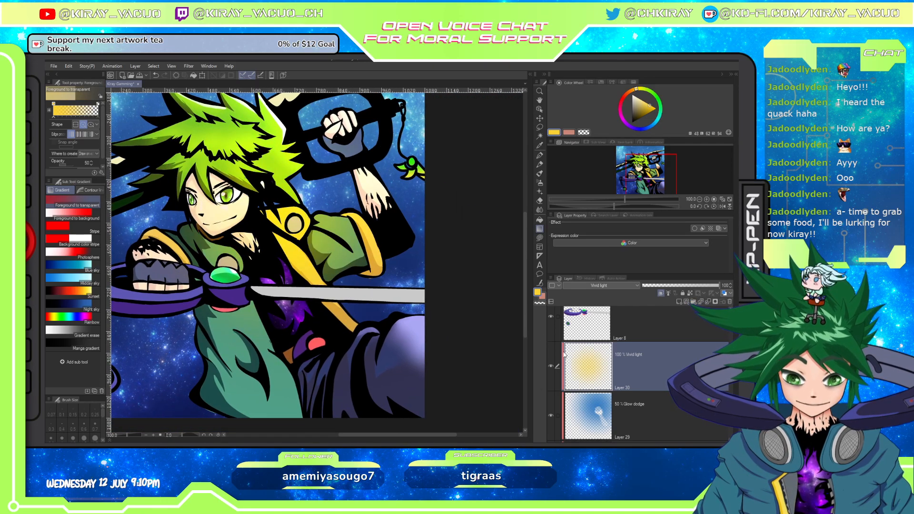
key("ctrl+z")
key("ctrl+y")
key("ctrl+z")
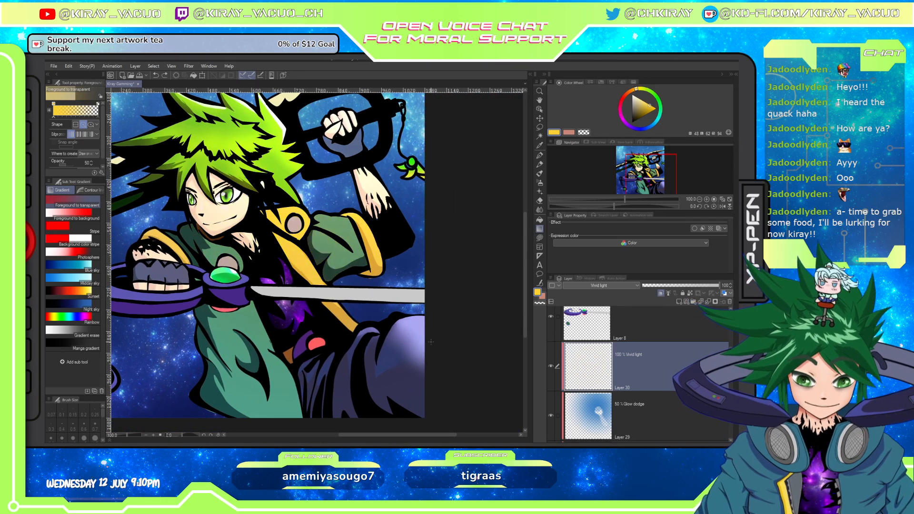
key("ctrl+y")
key("ctrl+z")
Change the drawing colour to orange and place a radial gradient over the character's face and chest on the Vivid light layer.
left_click_drag(396, 311, 453, 374)
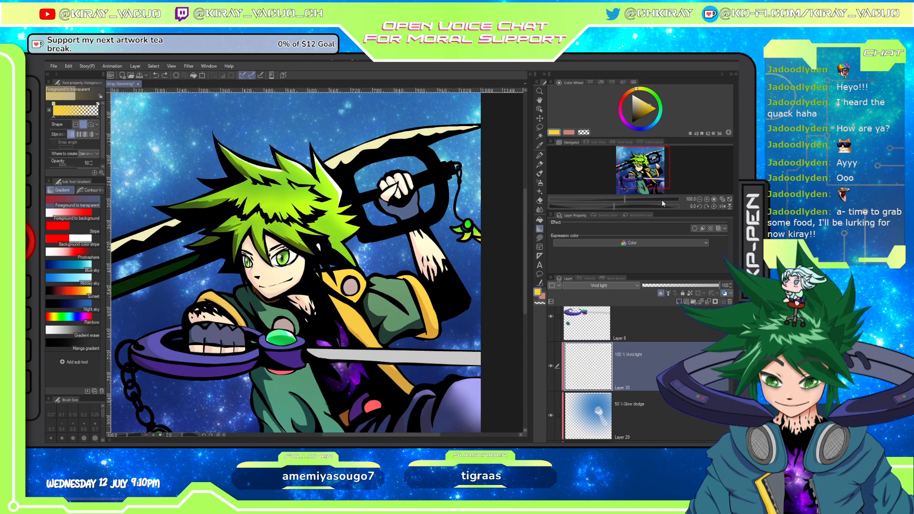
left_click(631, 92)
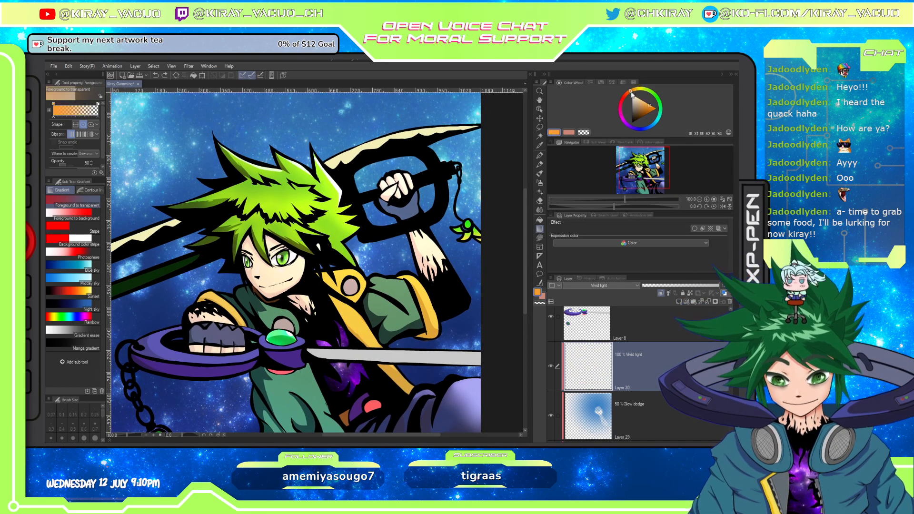
left_click_drag(290, 265, 439, 353)
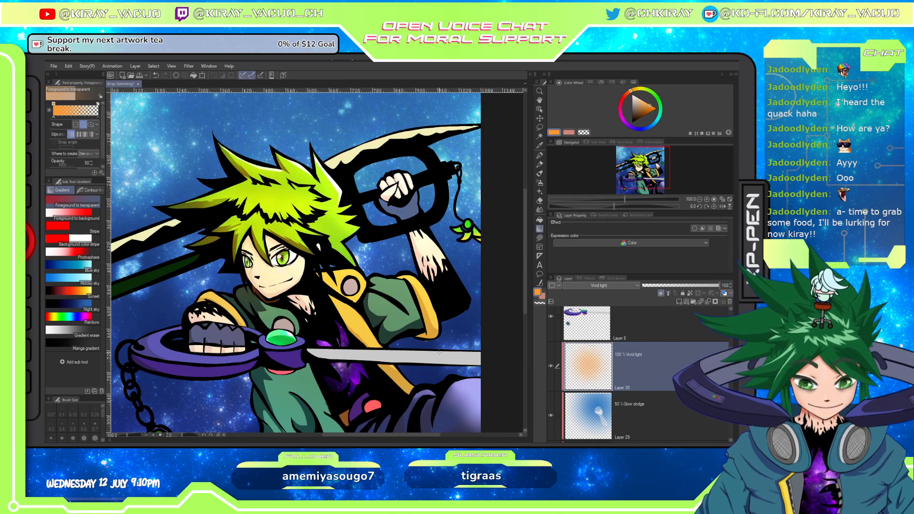
key("ctrl+z")
left_click_drag(291, 265, 423, 287)
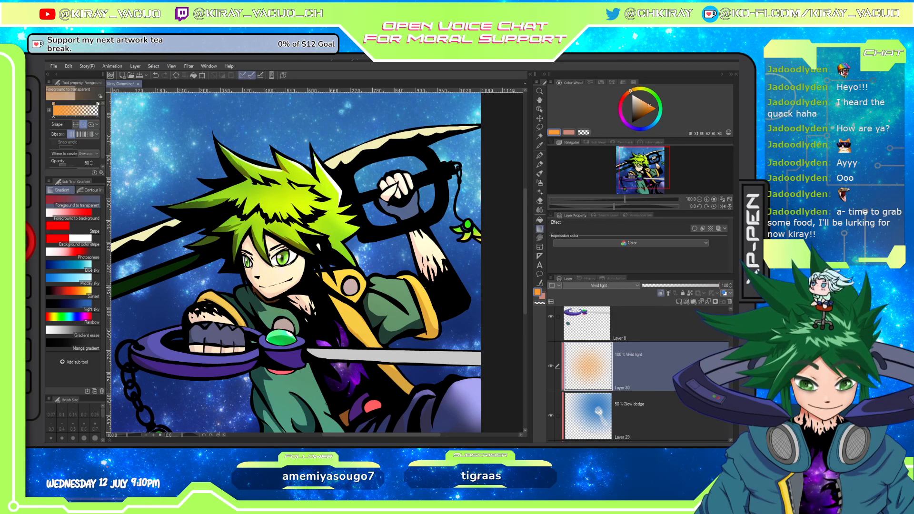
Undo the orange gradient, switch the layer's blending to Overlay and compare the character with and without an orange radial gradient.
key("ctrl+z")
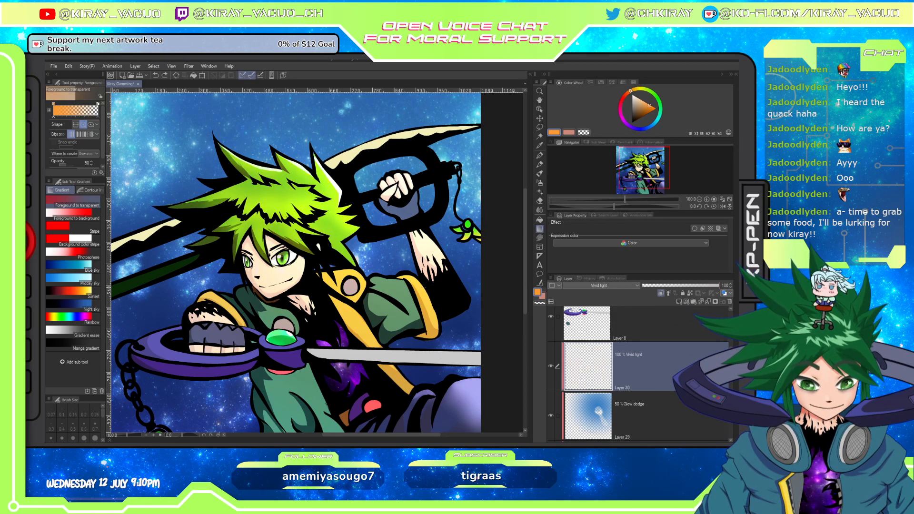
left_click(635, 285)
left_click(594, 173)
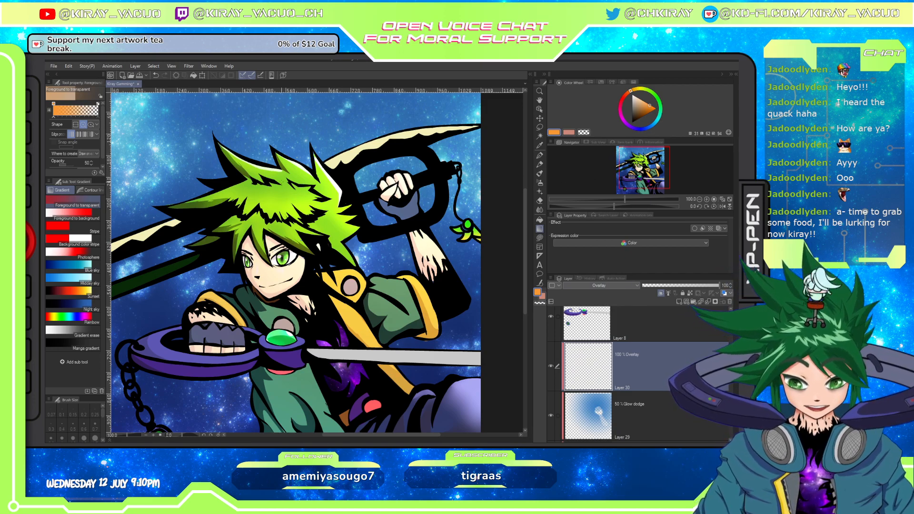
left_click_drag(296, 268, 447, 307)
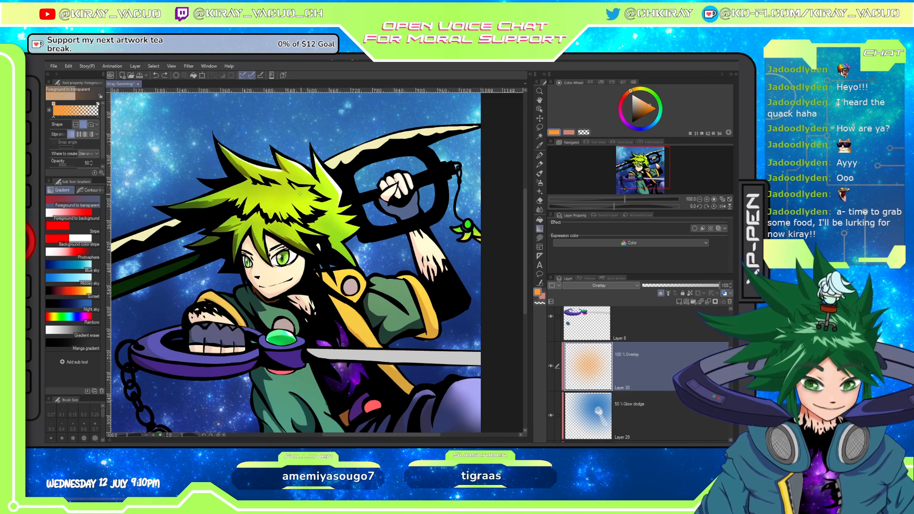
key("ctrl+z")
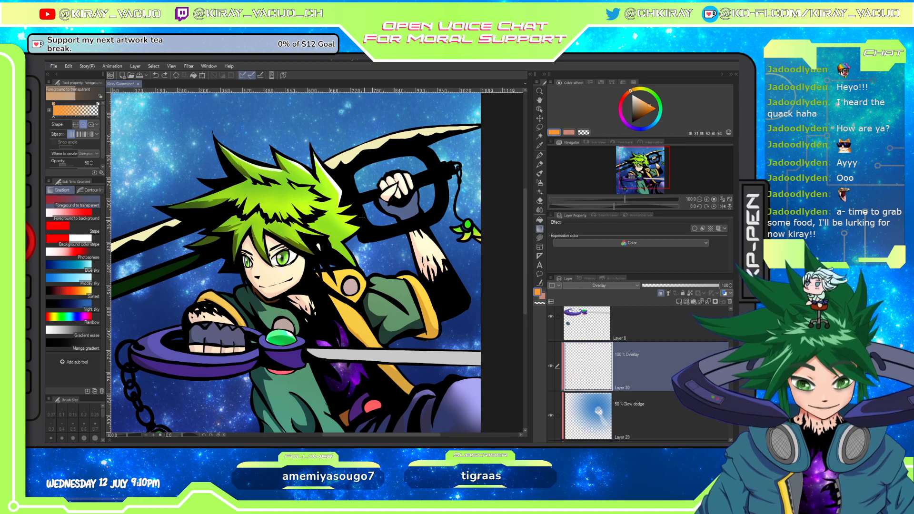
key("ctrl+y")
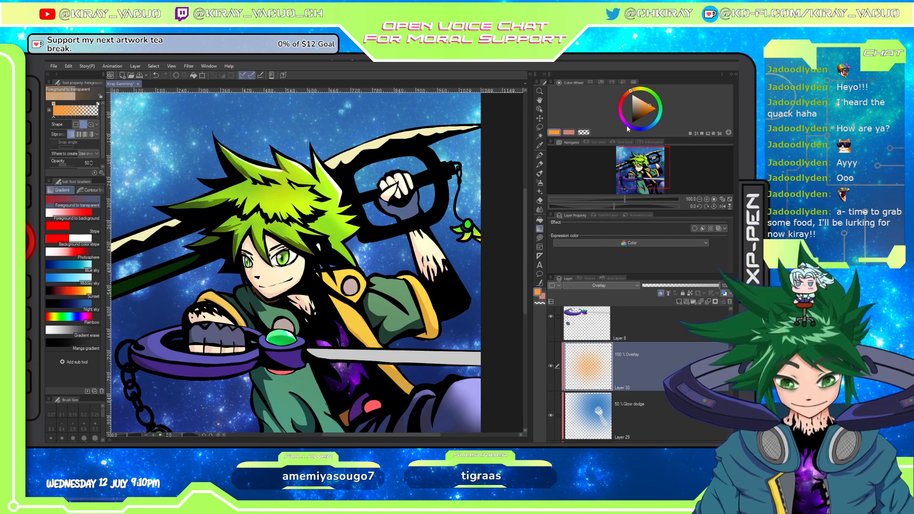
key("ctrl+z")
Place a golden yellow radial gradient over the character, then try Screen and set its layer to Add (Glow) at 27% opacity.
left_click(637, 93)
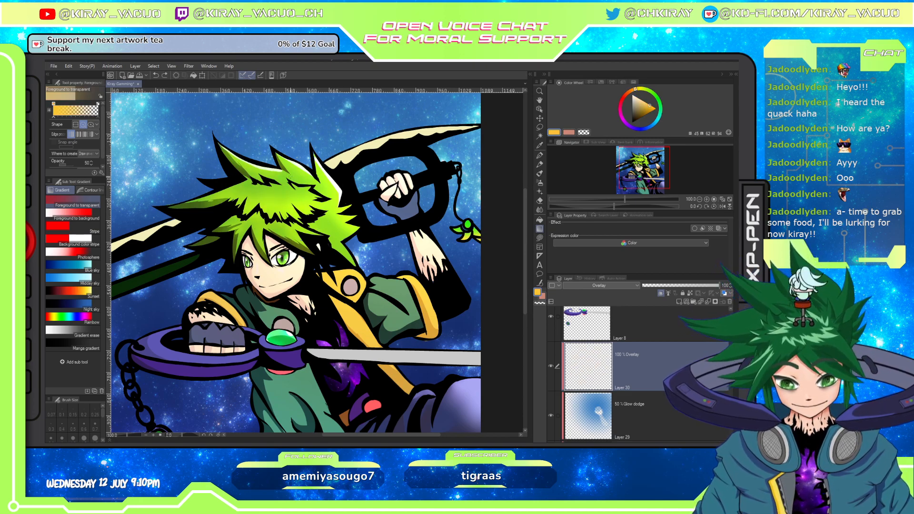
left_click_drag(290, 176, 466, 310)
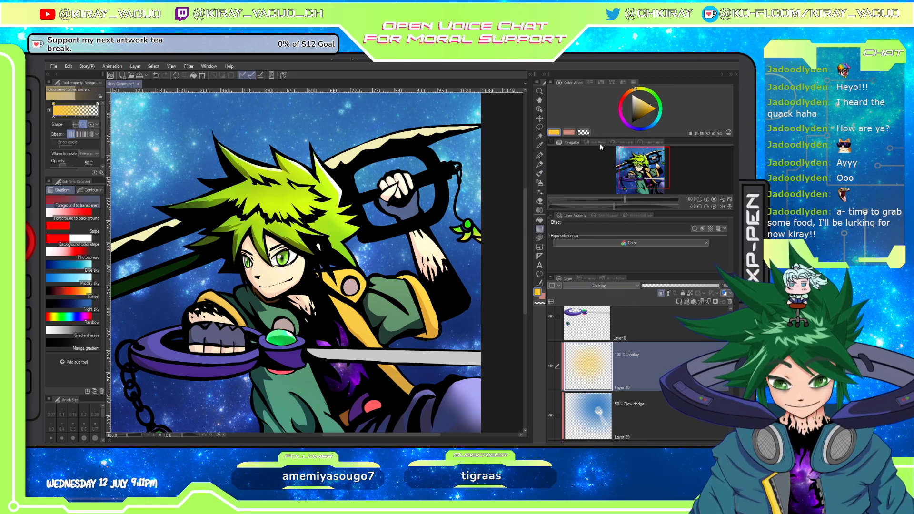
left_click(600, 177)
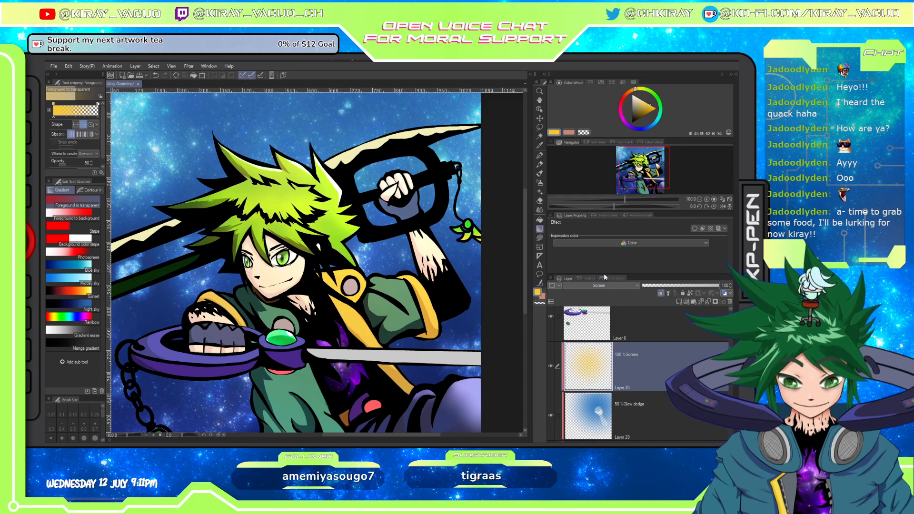
left_click(605, 167)
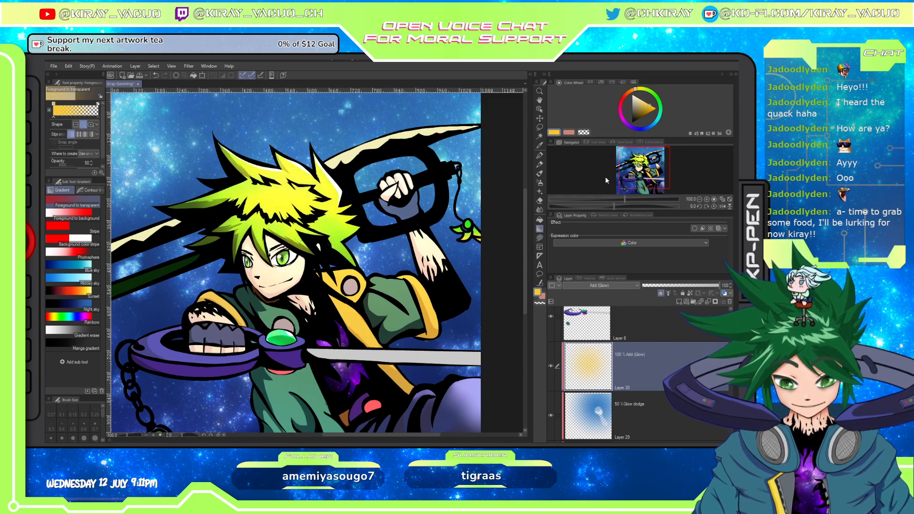
left_click(670, 286)
left_click(657, 285)
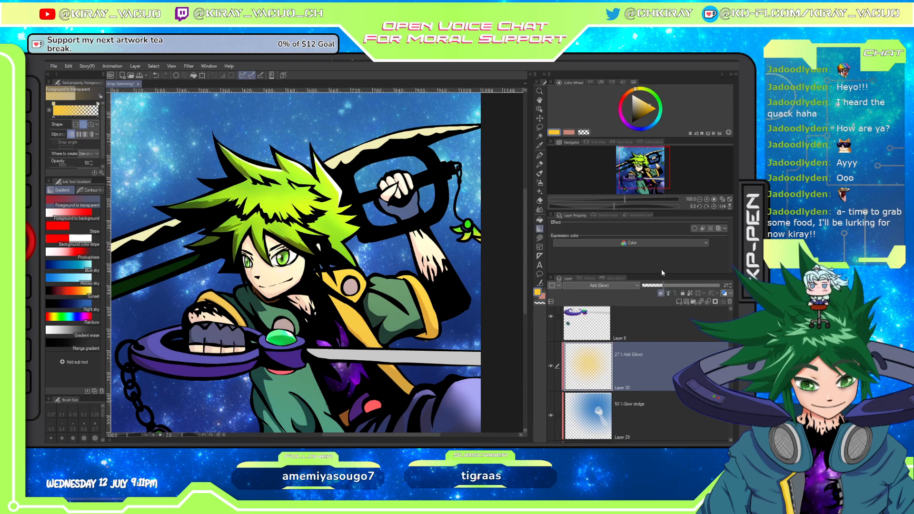
Add a cyan radial gradient around the character's shoulder and raised arm and a green one around the face on the Add (Glow) layer.
left_click(659, 117)
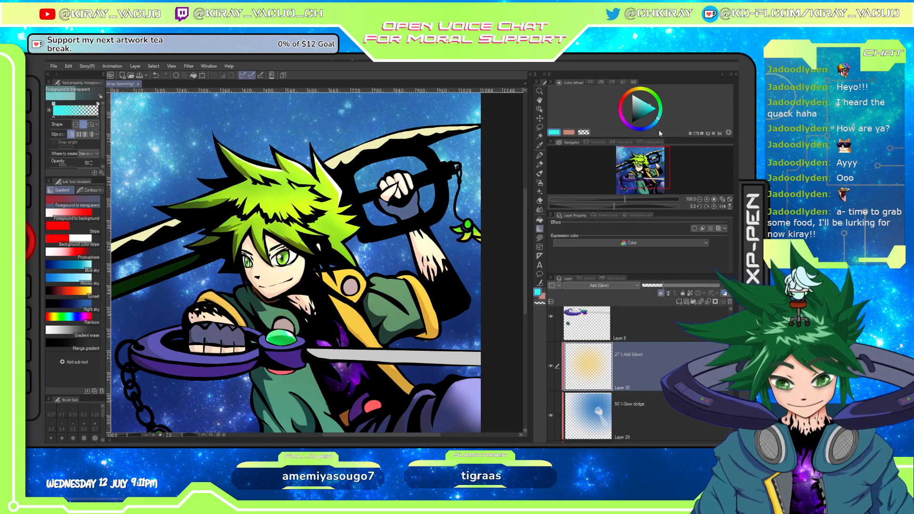
left_click_drag(318, 250, 568, 291)
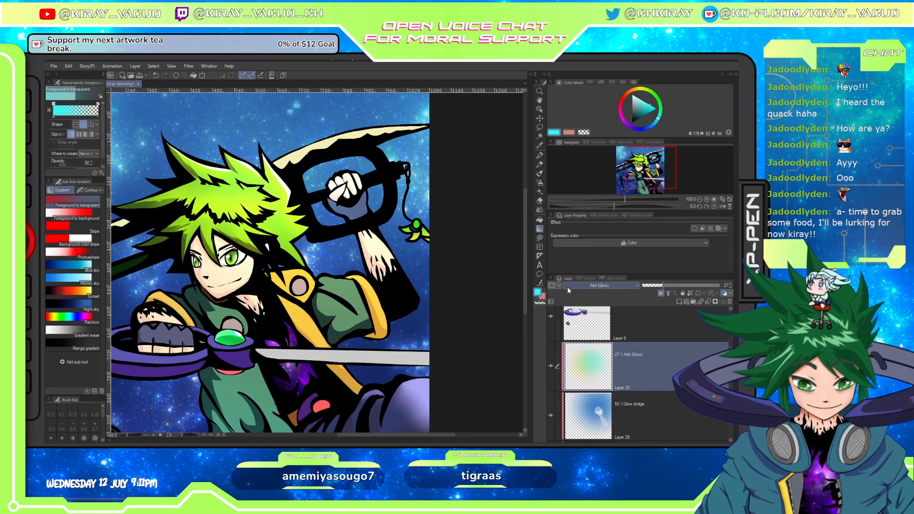
left_click_drag(346, 347, 442, 341)
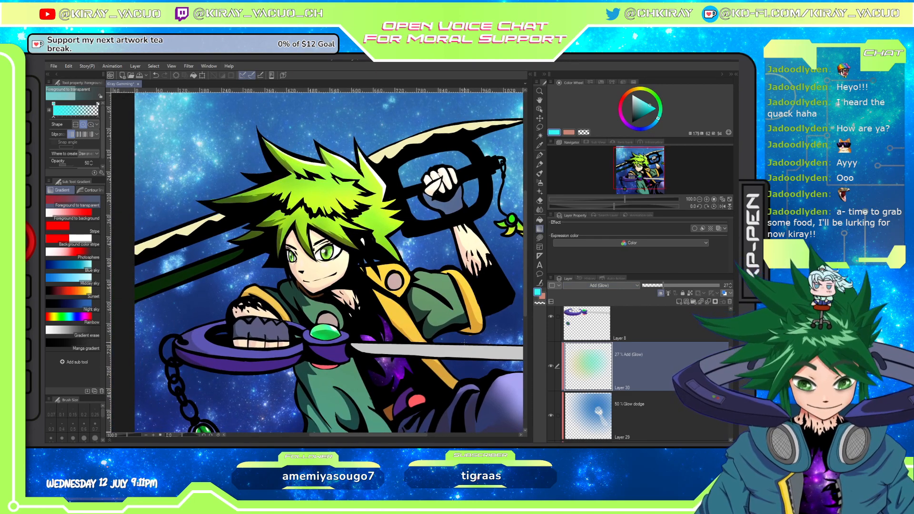
left_click(660, 102)
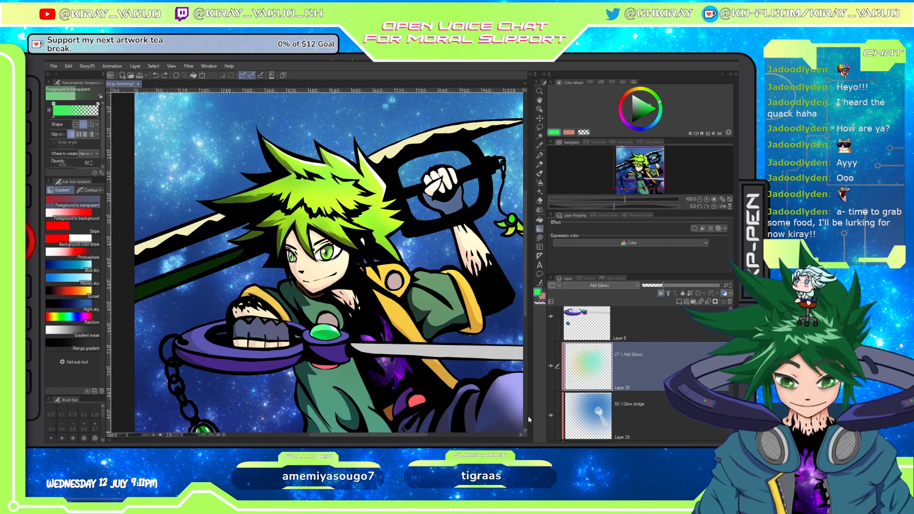
left_click_drag(267, 263, 364, 334)
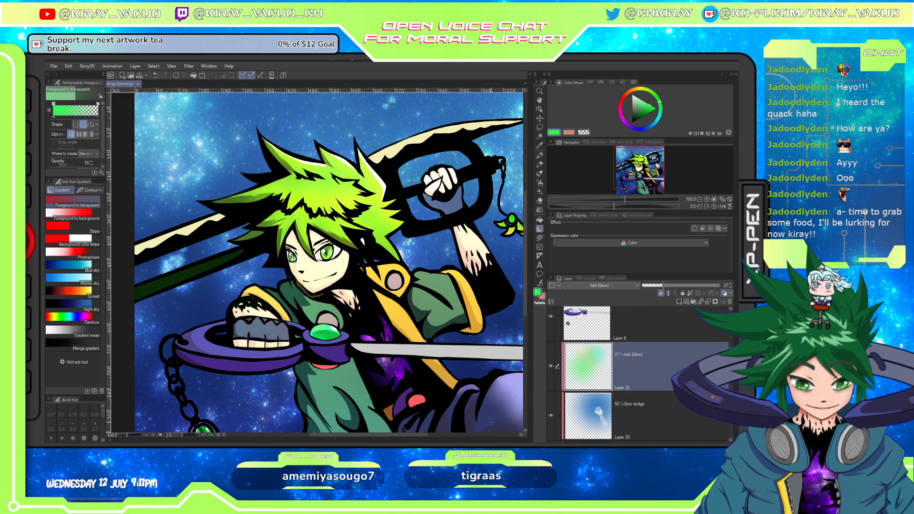
Lower the gradient layer's opacity to about 18% and go through Overlay, Soft light and Difference blending, settling on Vivid light.
left_click_drag(663, 286, 657, 285)
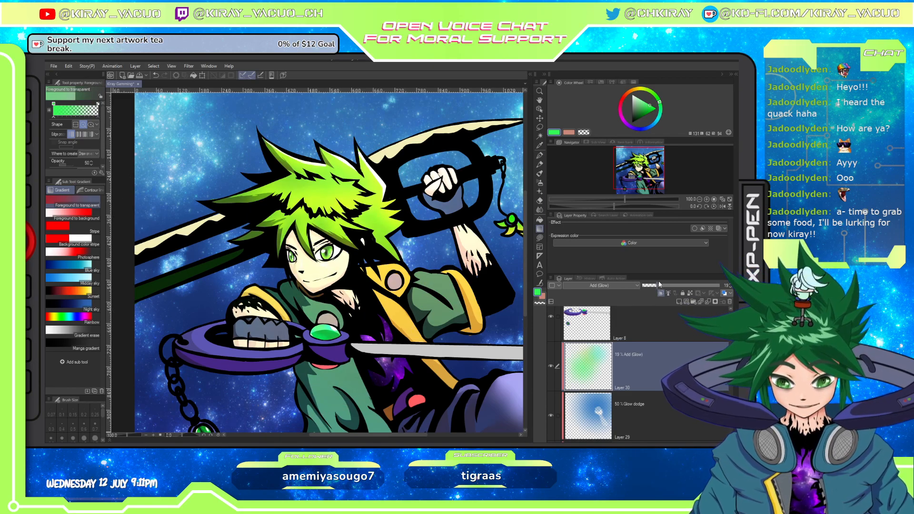
left_click(621, 286)
left_click(619, 336)
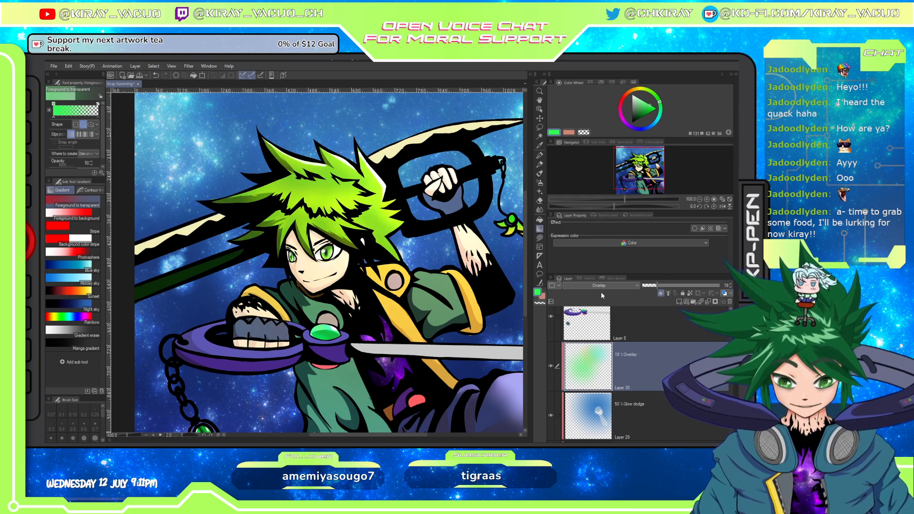
scroll(599, 286, "down", 1)
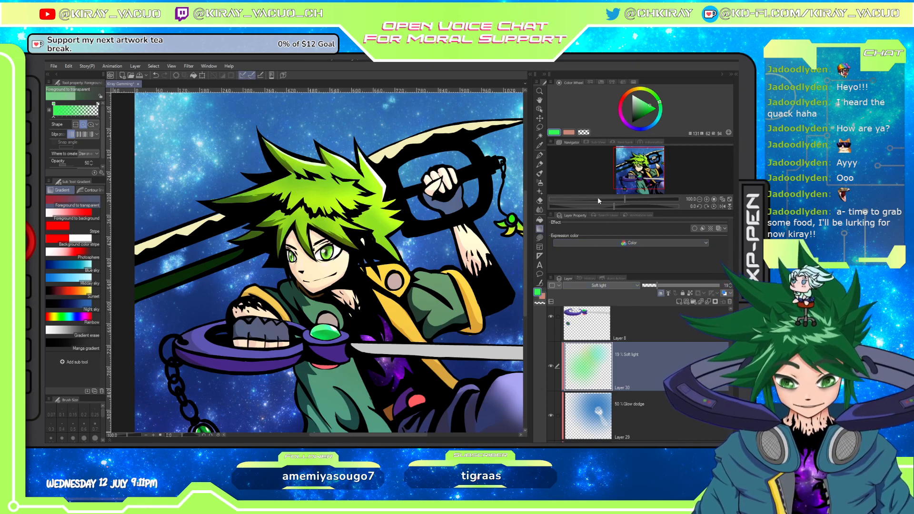
scroll(607, 286, "down", 6)
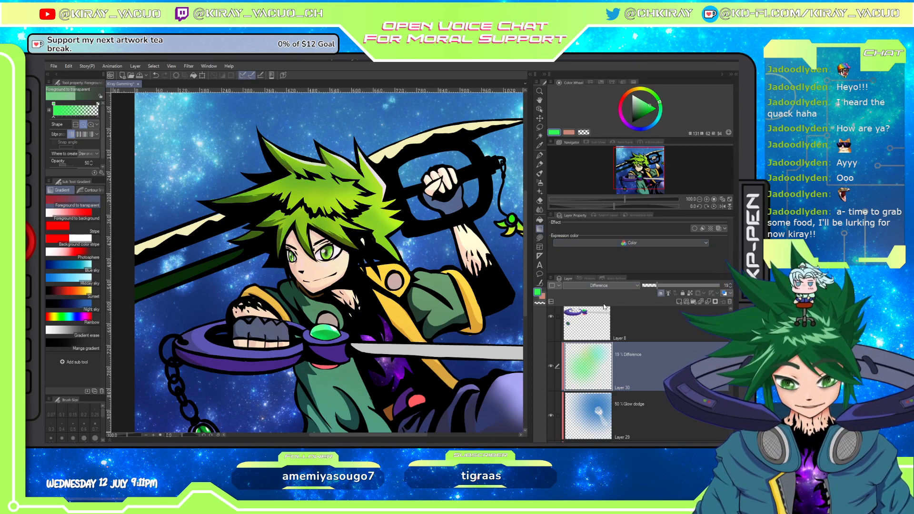
scroll(607, 284, "down", 1)
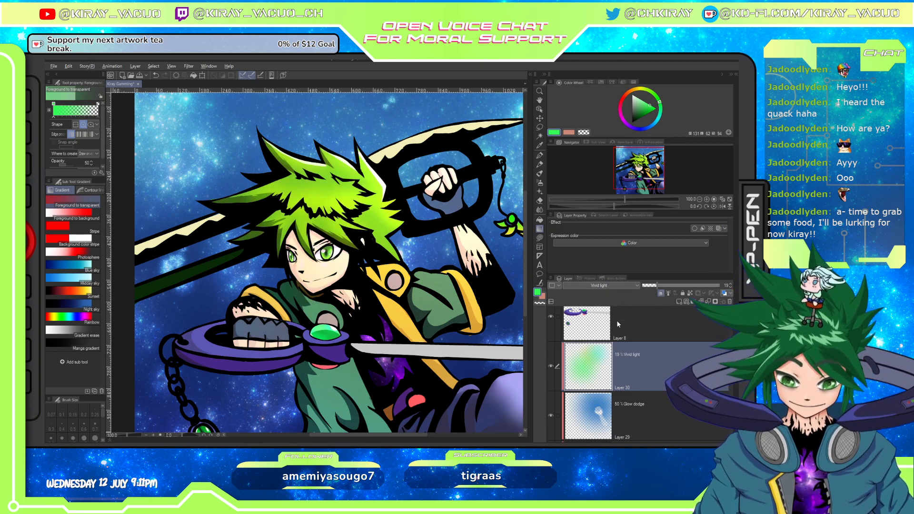
Examine the whole illustration at several zoom levels and look through its layer stack to judge the Vivid light colouring.
scroll(618, 329, "down", 3)
scroll(328, 269, "down", 5)
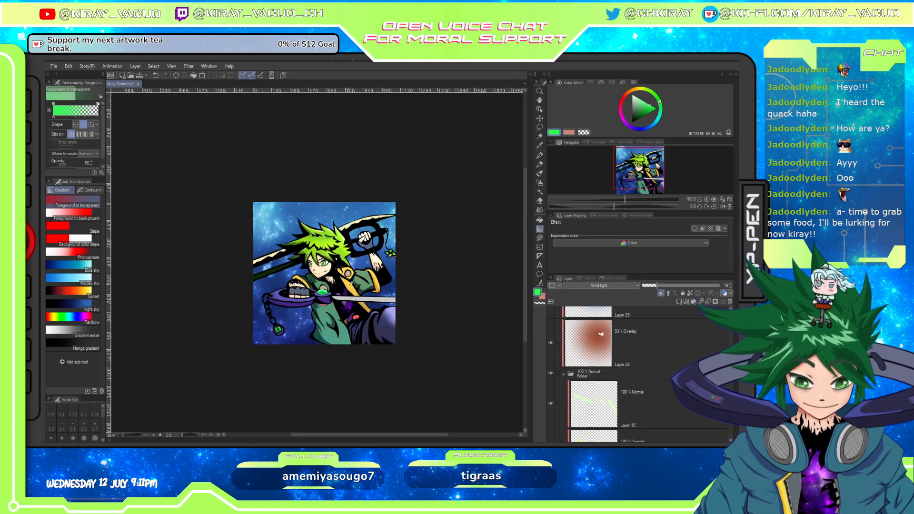
scroll(362, 298, "up", 2)
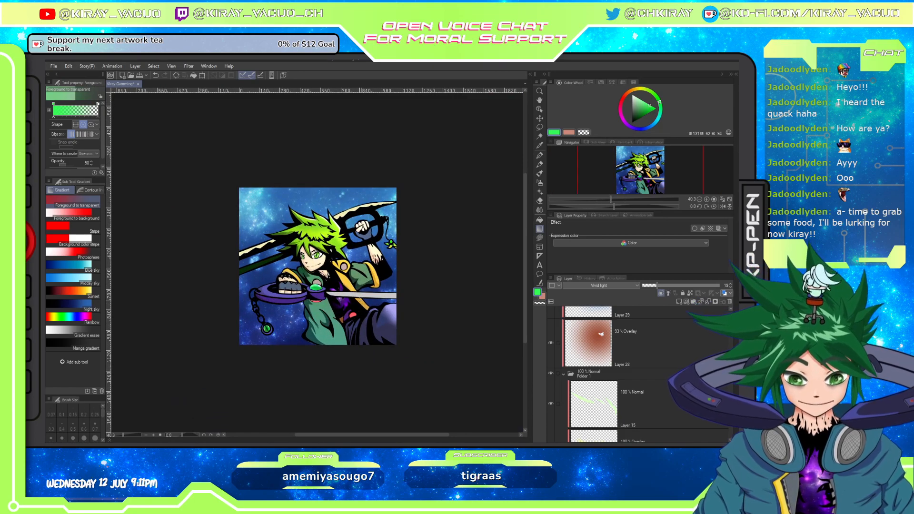
scroll(625, 410, "up", 4)
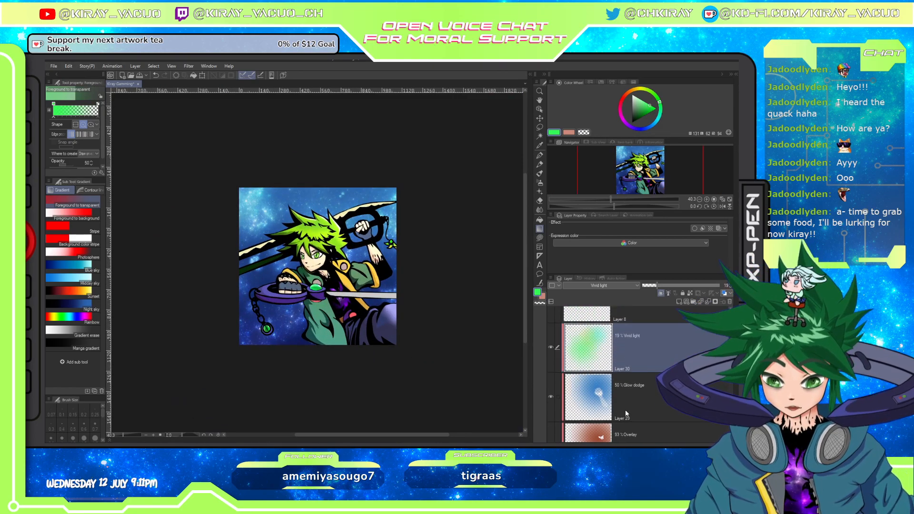
scroll(281, 226, "up", 1)
scroll(281, 226, "down", 1)
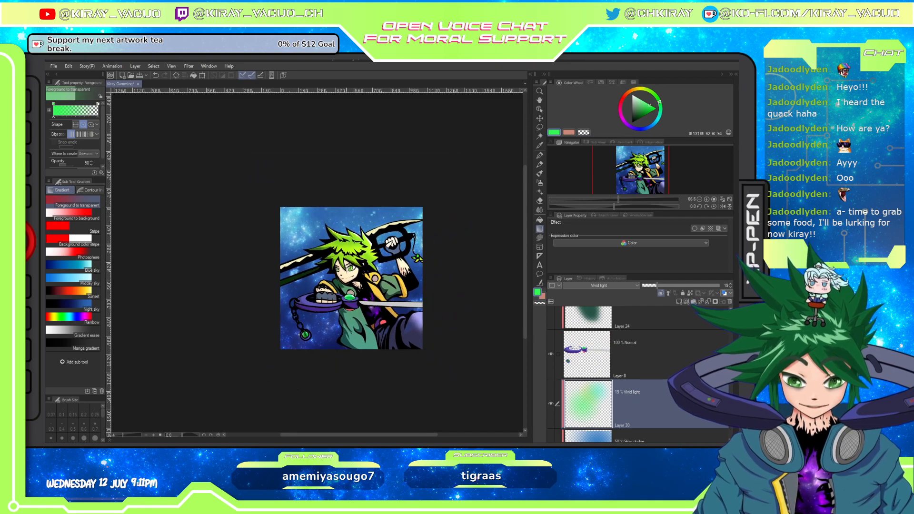
scroll(282, 226, "up", 1)
scroll(369, 303, "up", 1)
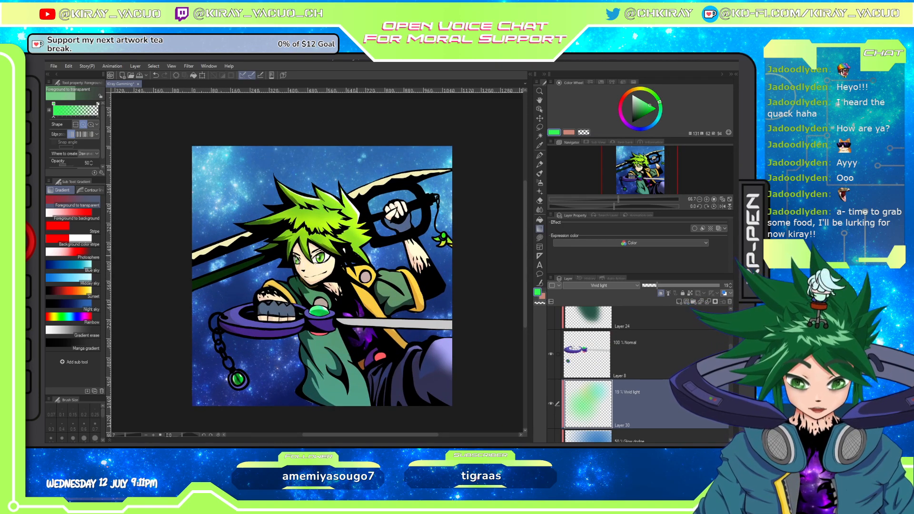
scroll(368, 303, "up", 2)
scroll(368, 303, "down", 3)
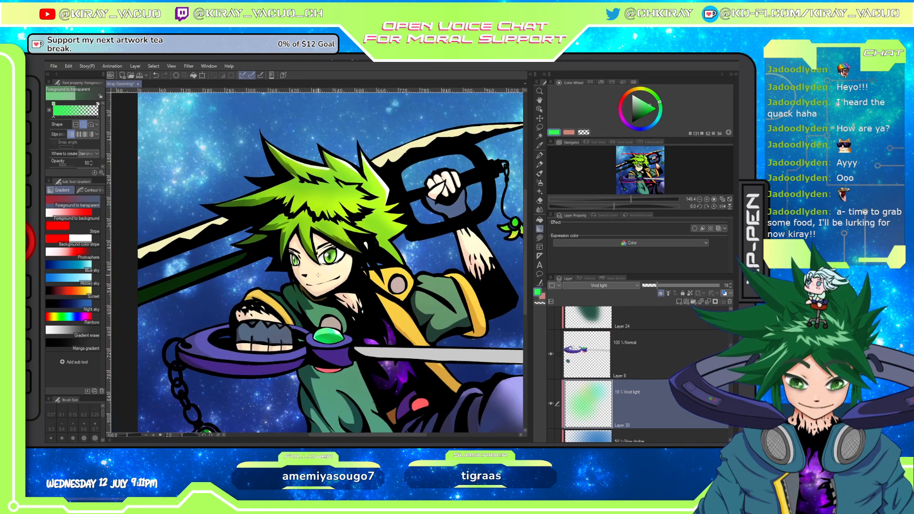
scroll(326, 280, "up", 1)
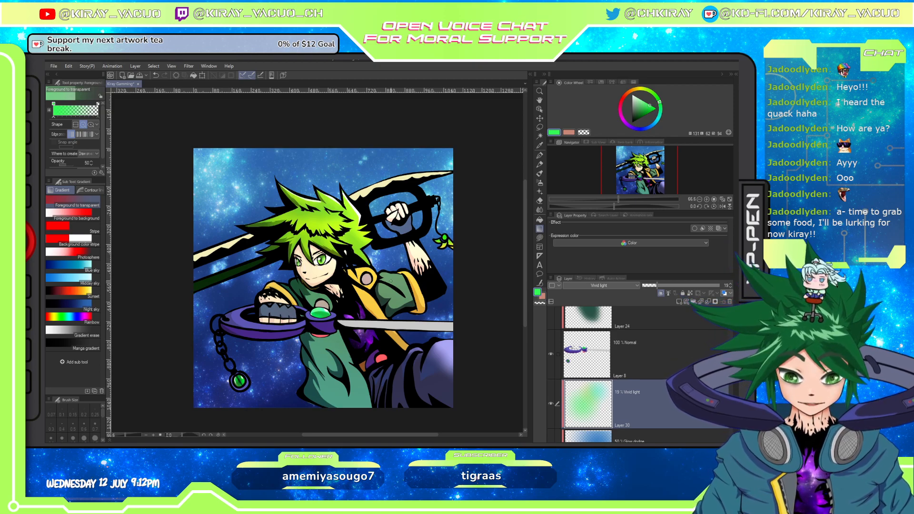
scroll(337, 279, "down", 2)
scroll(390, 281, "up", 1)
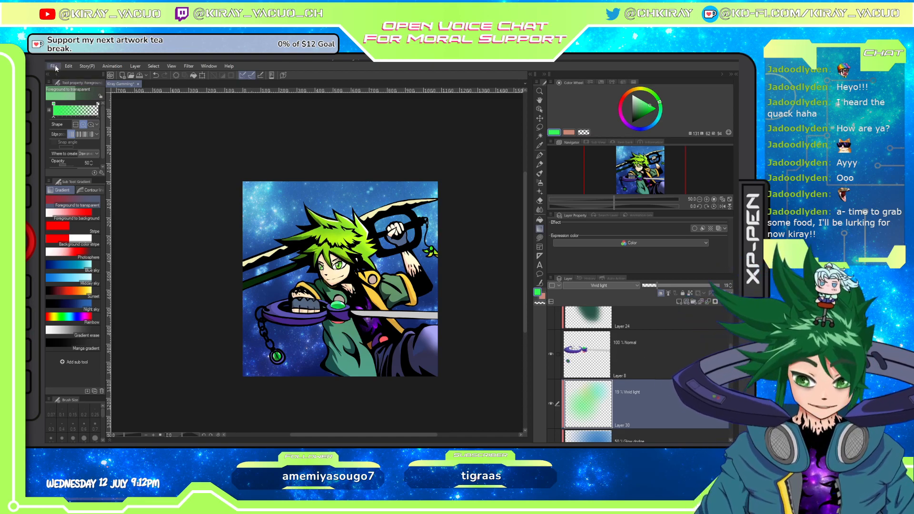
Hide the palettes to examine the enlarged illustration alone on the canvas, and bring the palettes back.
key("Tab")
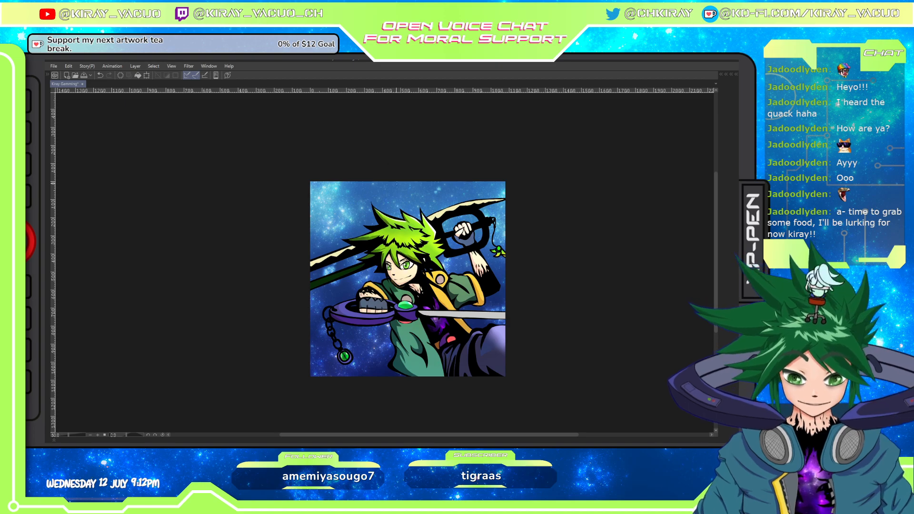
scroll(442, 341, "up", 4)
scroll(538, 328, "up", 2)
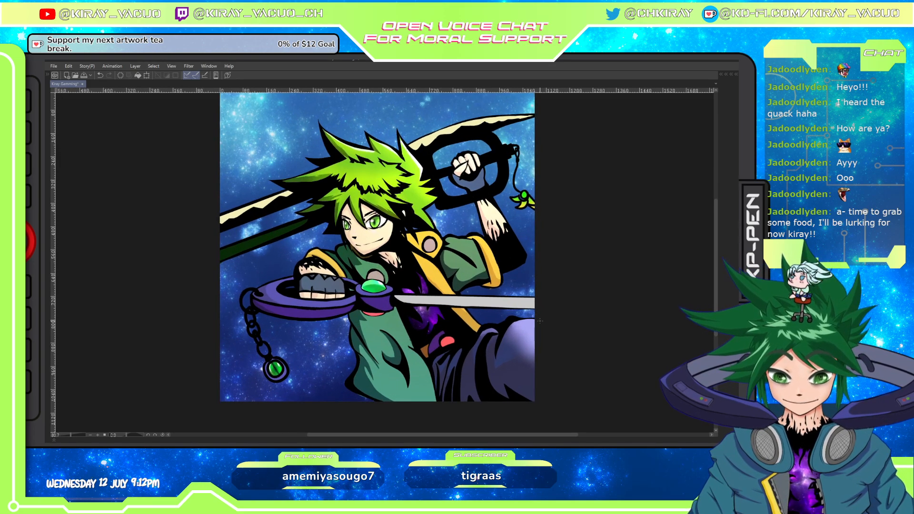
left_click_drag(562, 295, 549, 314)
scroll(561, 319, "down", 1)
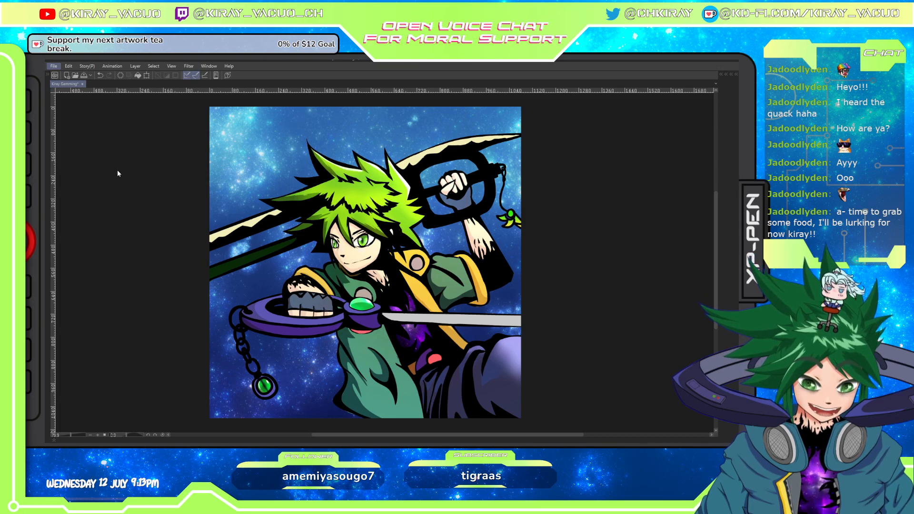
left_click(264, 78)
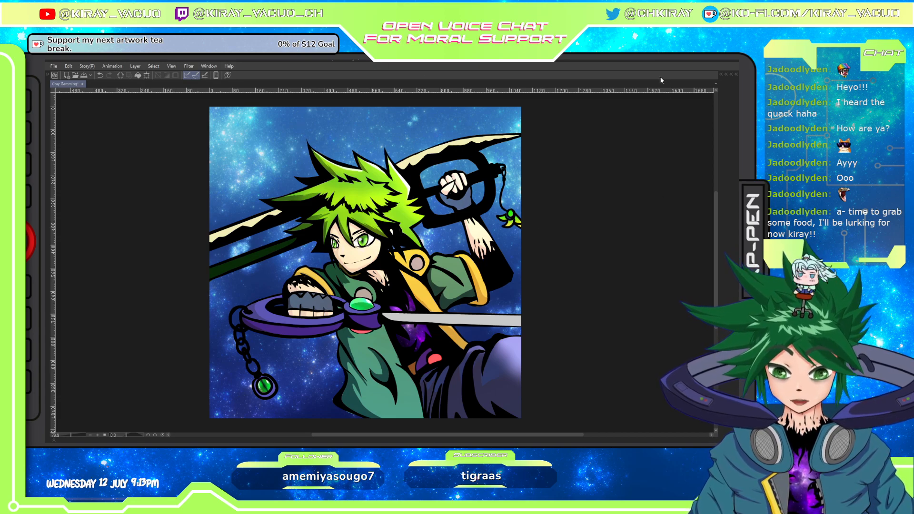
key("Tab")
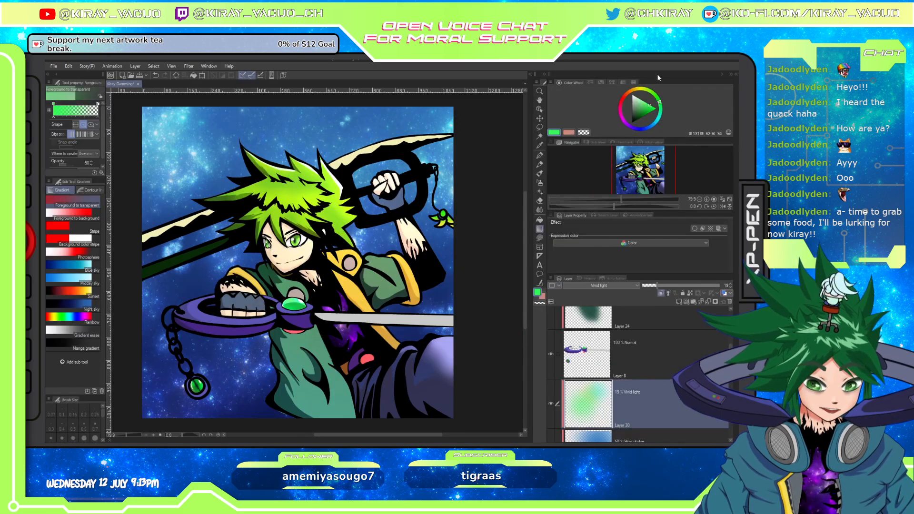
Select Layer 11 with the base colour of the hair and shift it to a brighter, more vivid green.
scroll(666, 413, "down", 8)
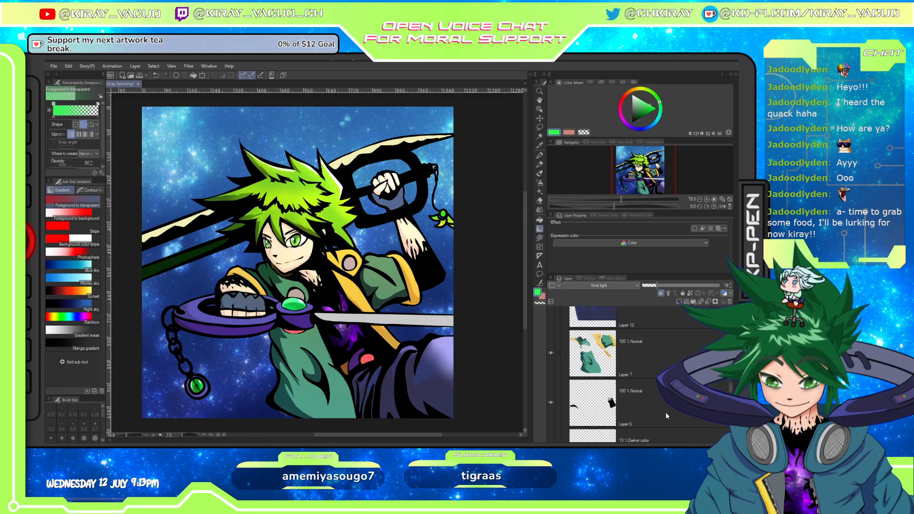
scroll(666, 413, "up", 3)
left_click(667, 405)
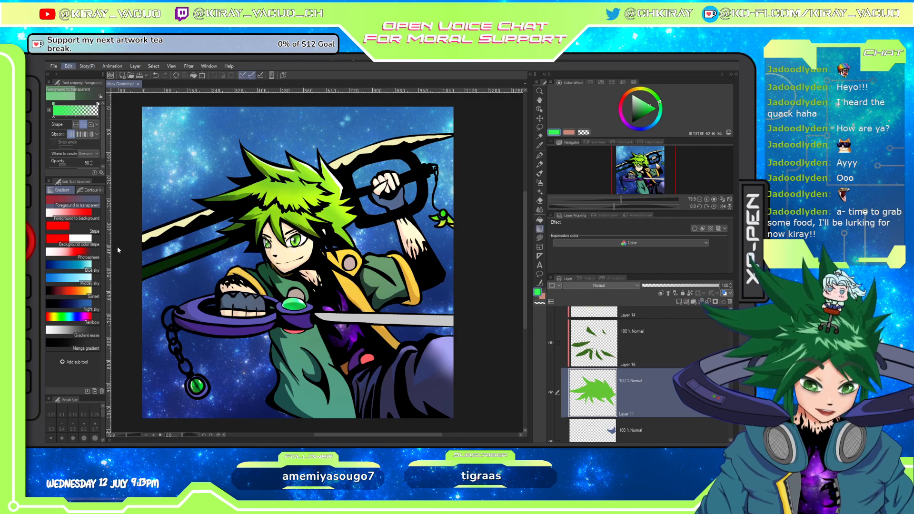
left_click(196, 256)
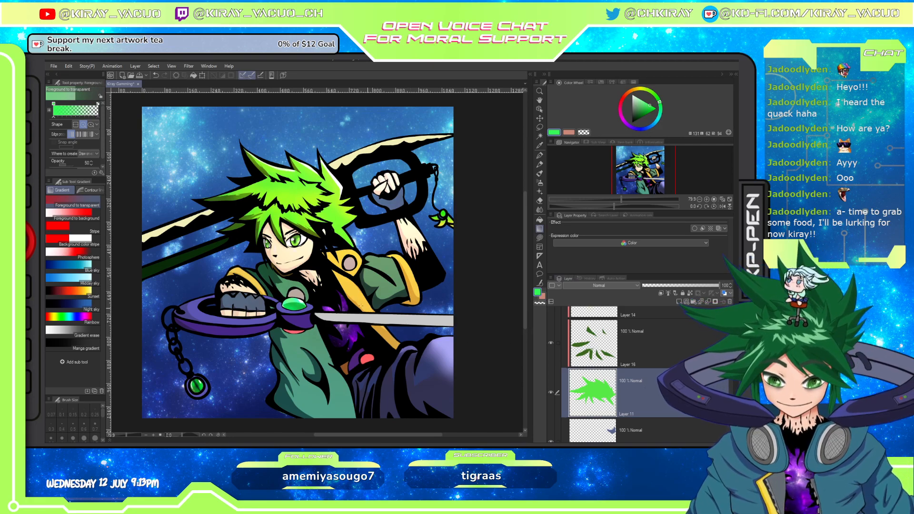
Examine the illustration with its recoloured hair at reduced and enlarged size with the palettes hidden.
scroll(292, 251, "down", 10)
scroll(289, 220, "up", 3)
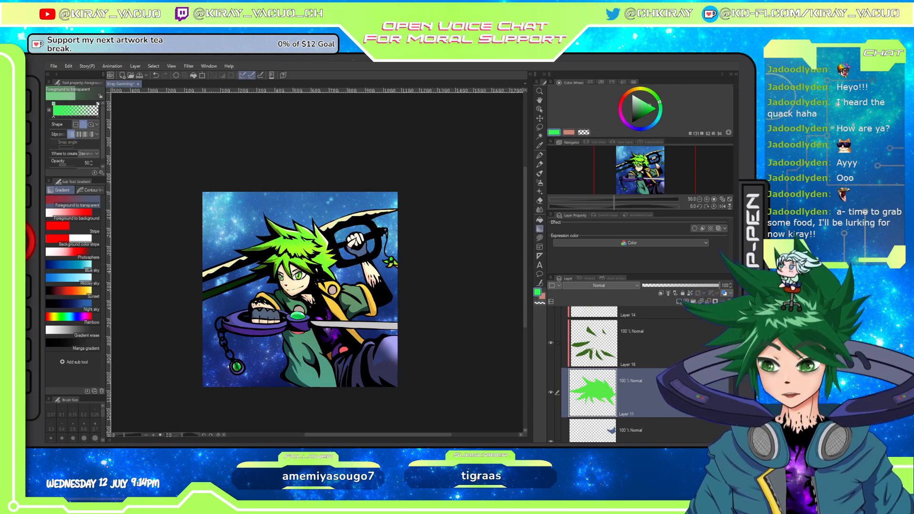
key("Tab")
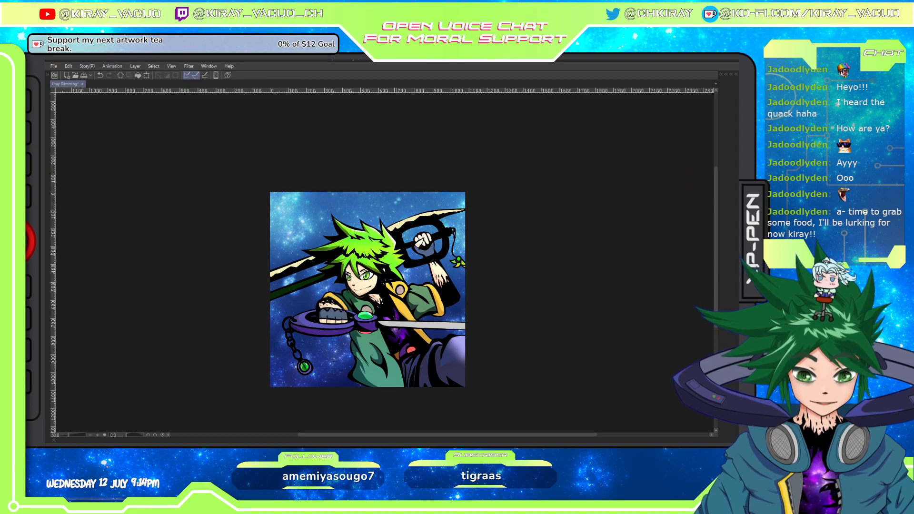
scroll(363, 323, "up", 4)
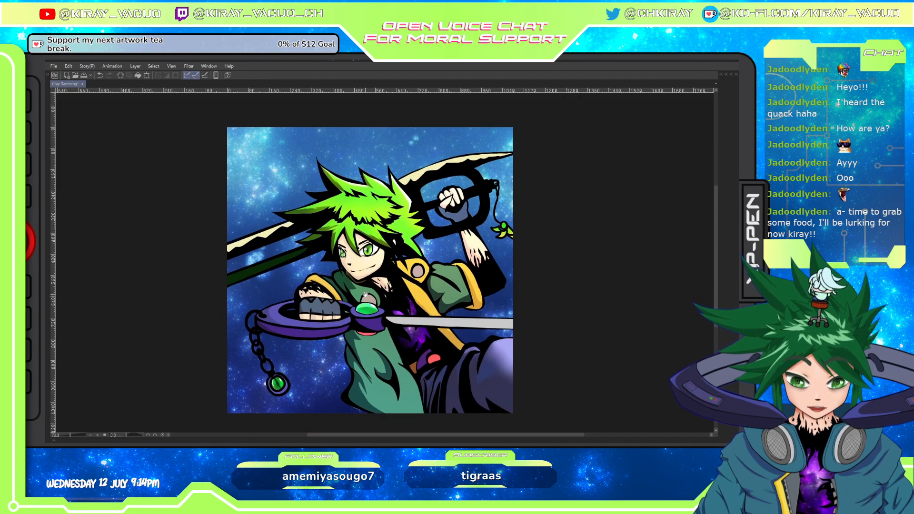
scroll(365, 295, "up", 1)
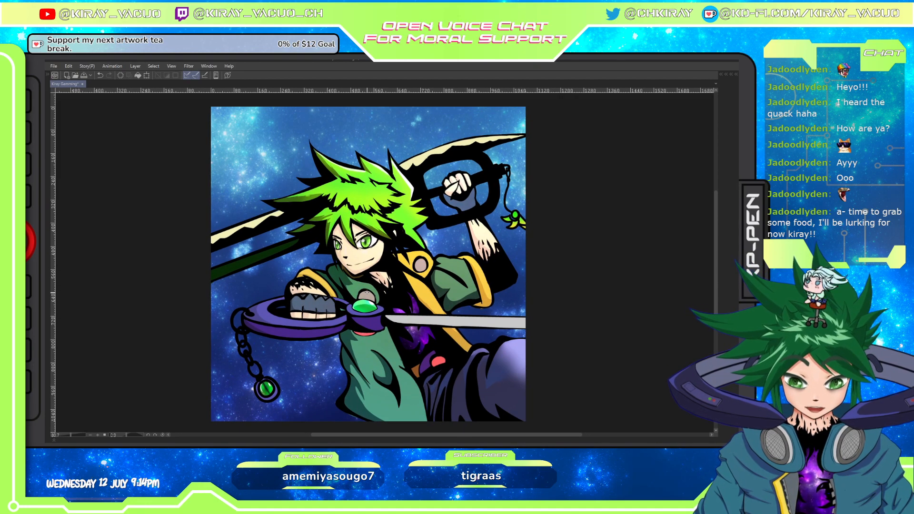